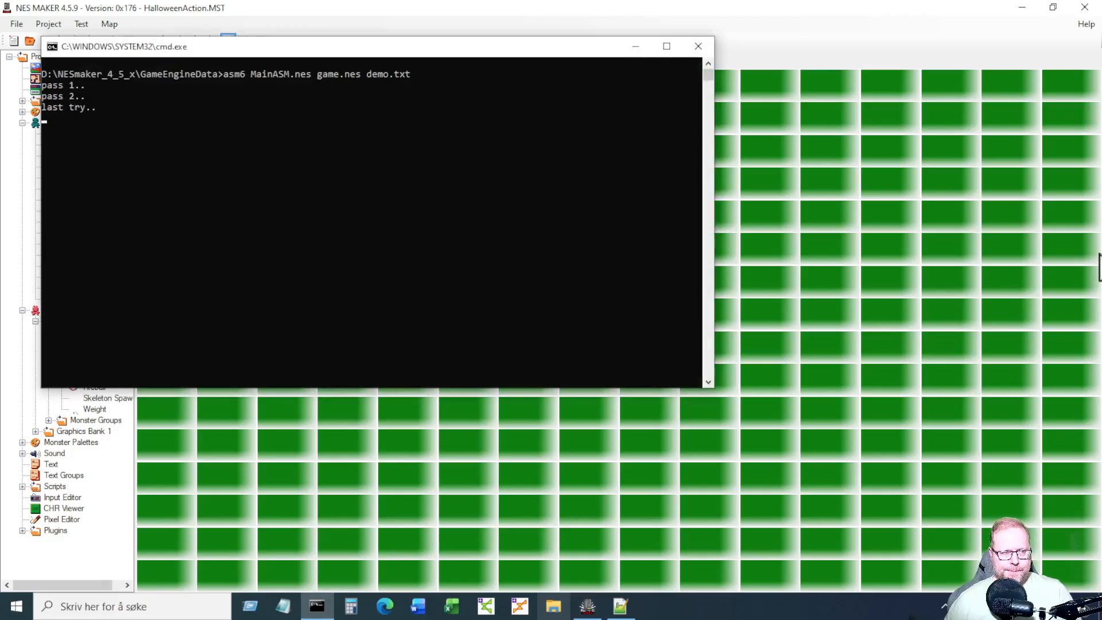
Dismiss the assembler console, then run and jump right and back left onto the lower ledge.
{"action": "key", "text": "Return"}
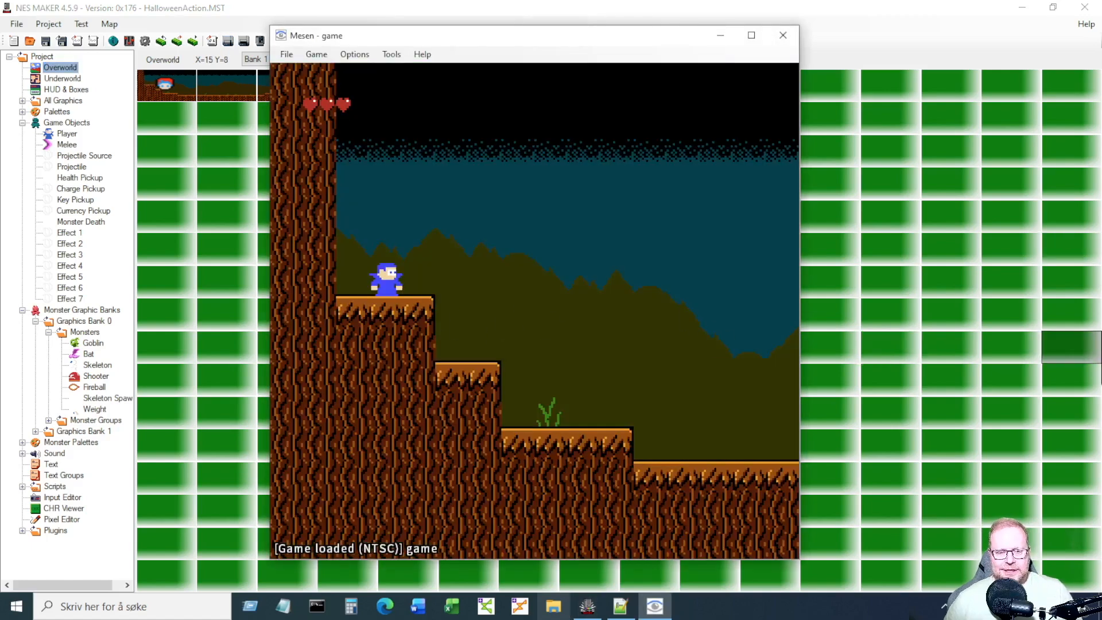
{"action": "key", "text": "Right"}
{"action": "key", "text": "a"}
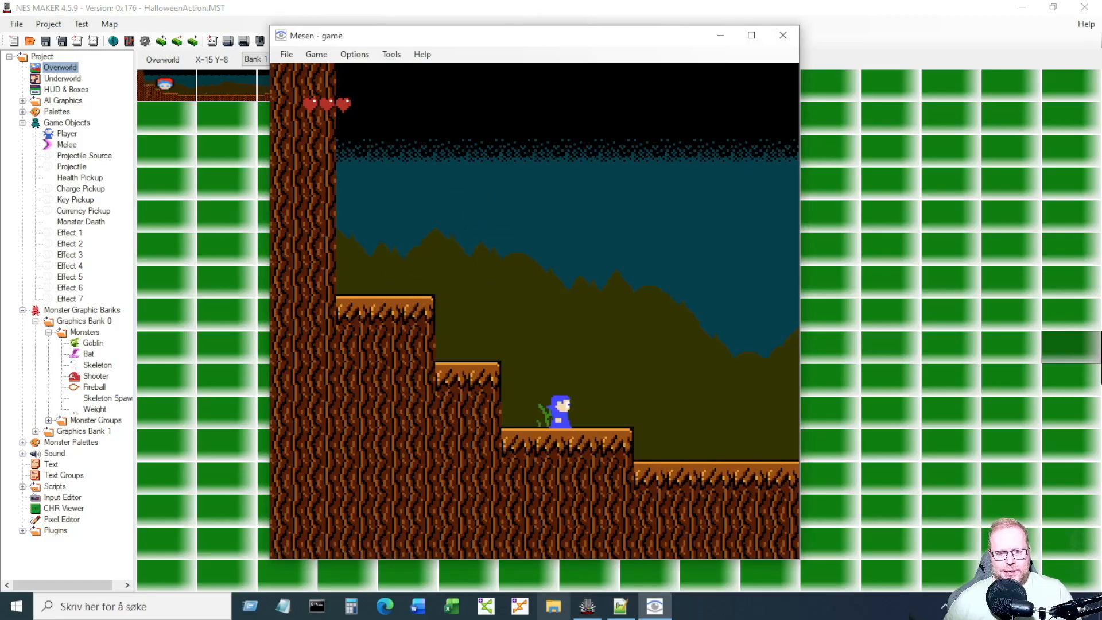
{"action": "key", "text": "a"}
{"action": "key", "text": "Left"}
{"action": "key", "text": "a"}
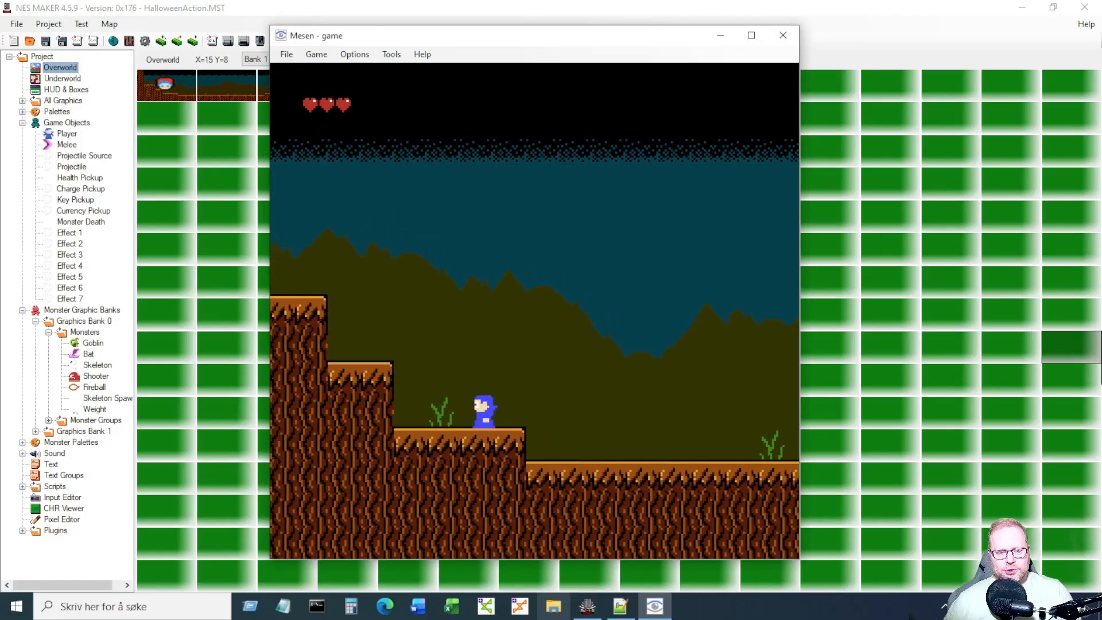
{"action": "key", "text": "a"}
Fire projectiles while jumping right, run toward the goblin, turn back and defeat it.
{"action": "key", "text": "Right"}
{"action": "key", "text": "s"}
{"action": "key", "text": "s"}
{"action": "key", "text": "s"}
{"action": "key", "text": "Right"}
{"action": "key", "text": "a"}
{"action": "key", "text": "s"}
{"action": "key", "text": "Right"}
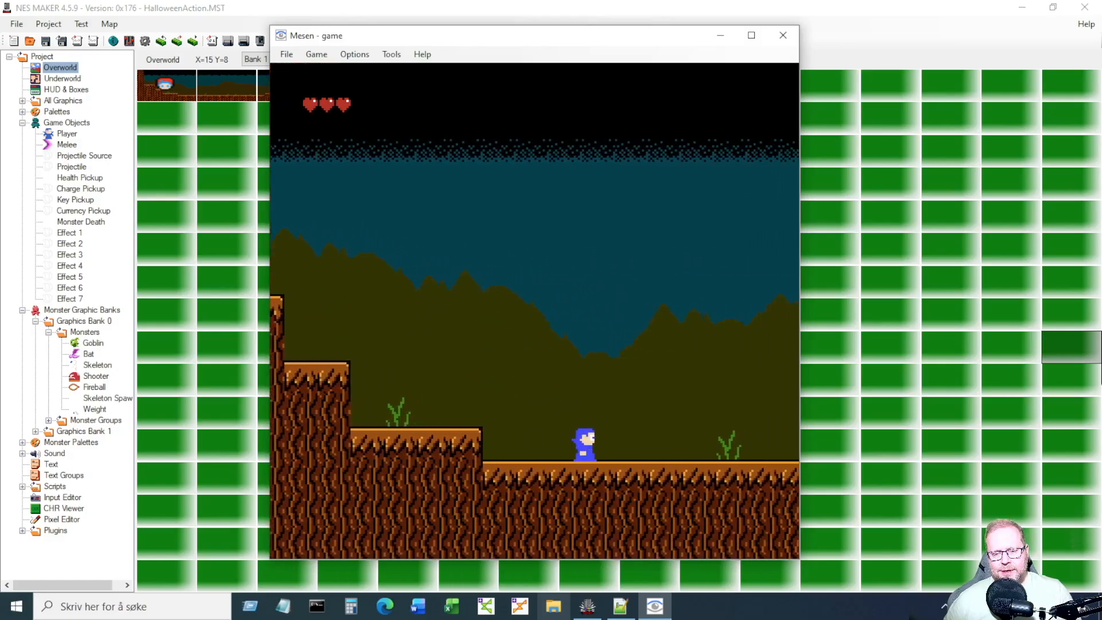
{"action": "key", "text": "Right"}
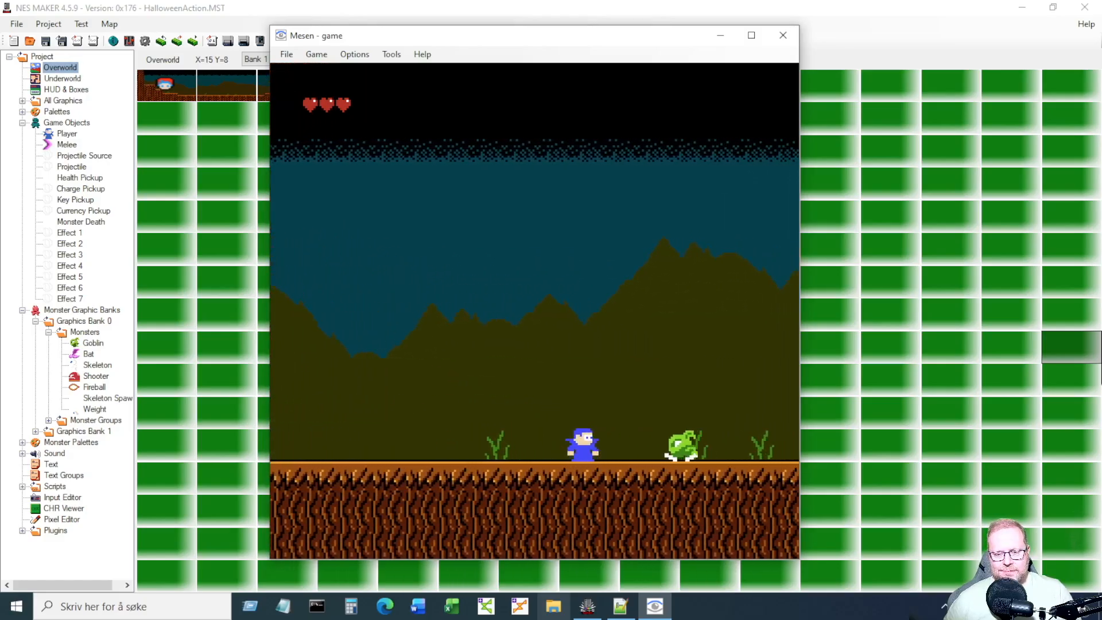
{"action": "key", "text": "Left"}
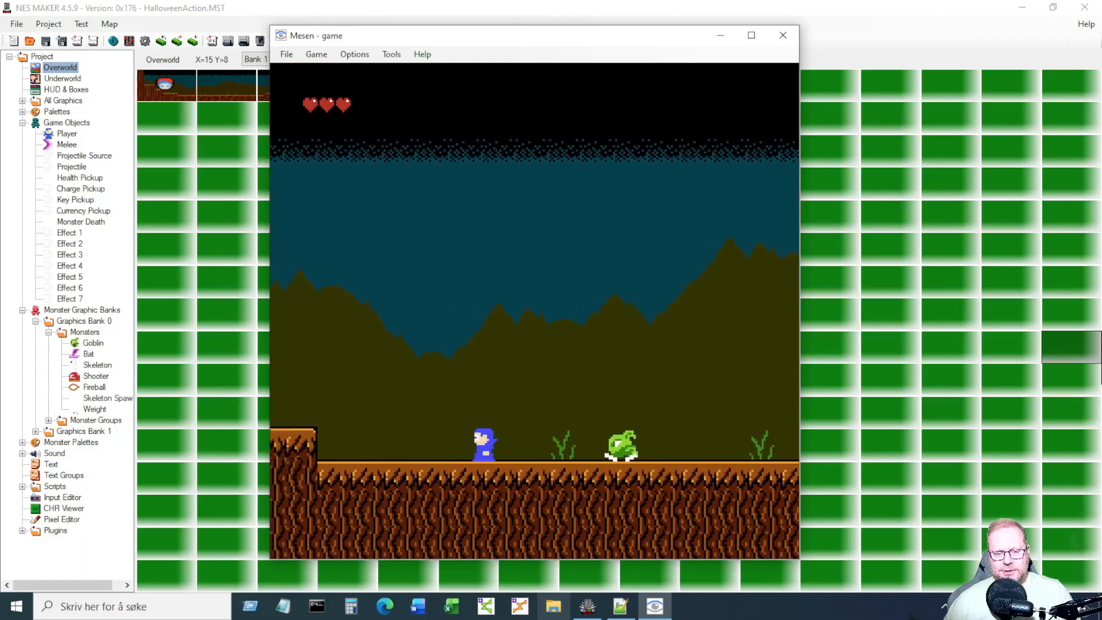
{"action": "key", "text": "a"}
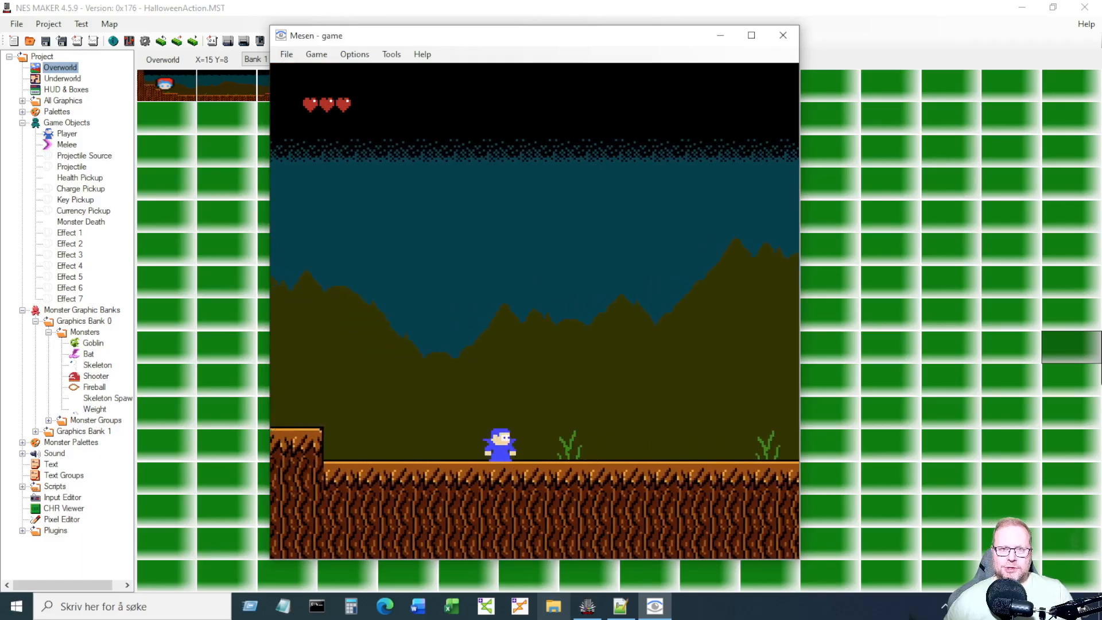
Jump ahead, attack the bat to the left, run onward, and close the Mesen window.
{"action": "key", "text": "Right"}
{"action": "key", "text": "s"}
{"action": "key", "text": "s"}
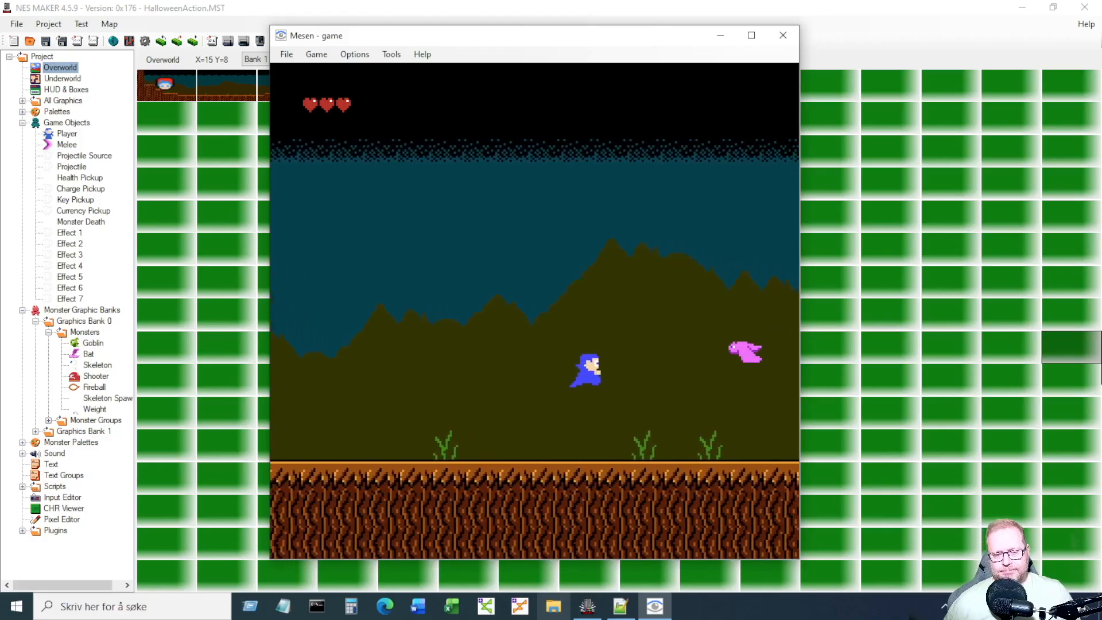
{"action": "key", "text": "Left"}
{"action": "key", "text": "s"}
{"action": "key", "text": "a"}
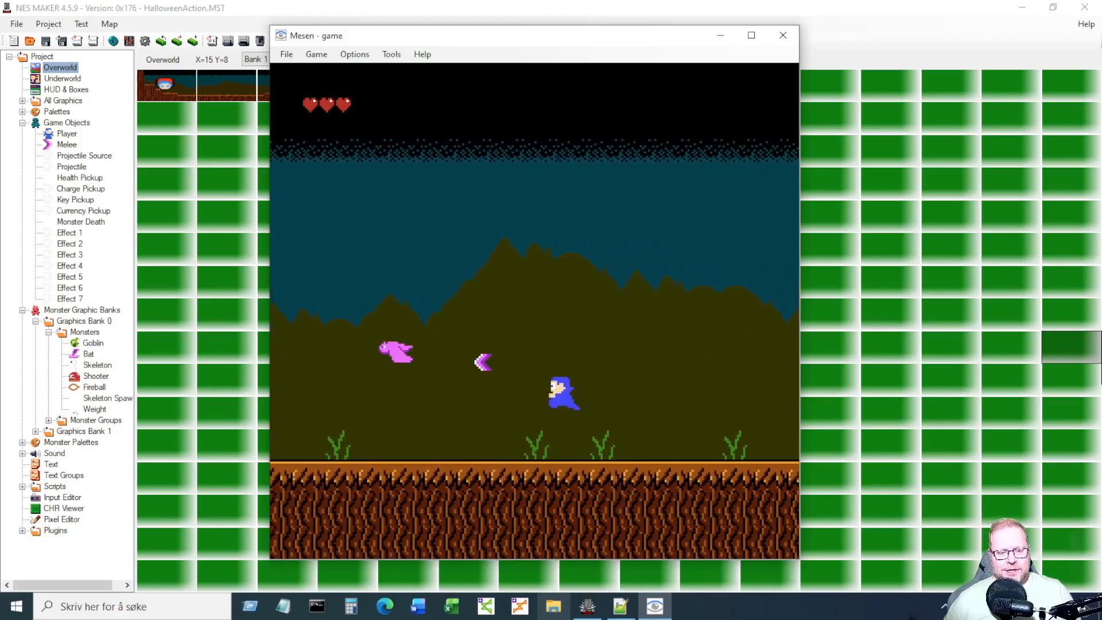
{"action": "key", "text": "Right"}
{"action": "key", "text": "s"}
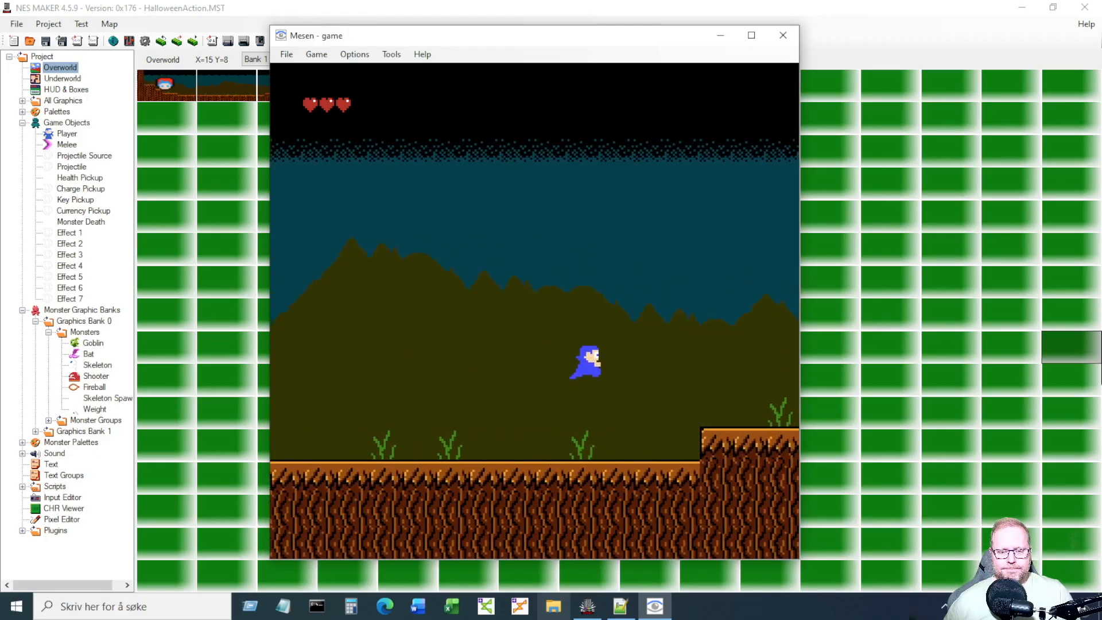
{"action": "key", "text": "s"}
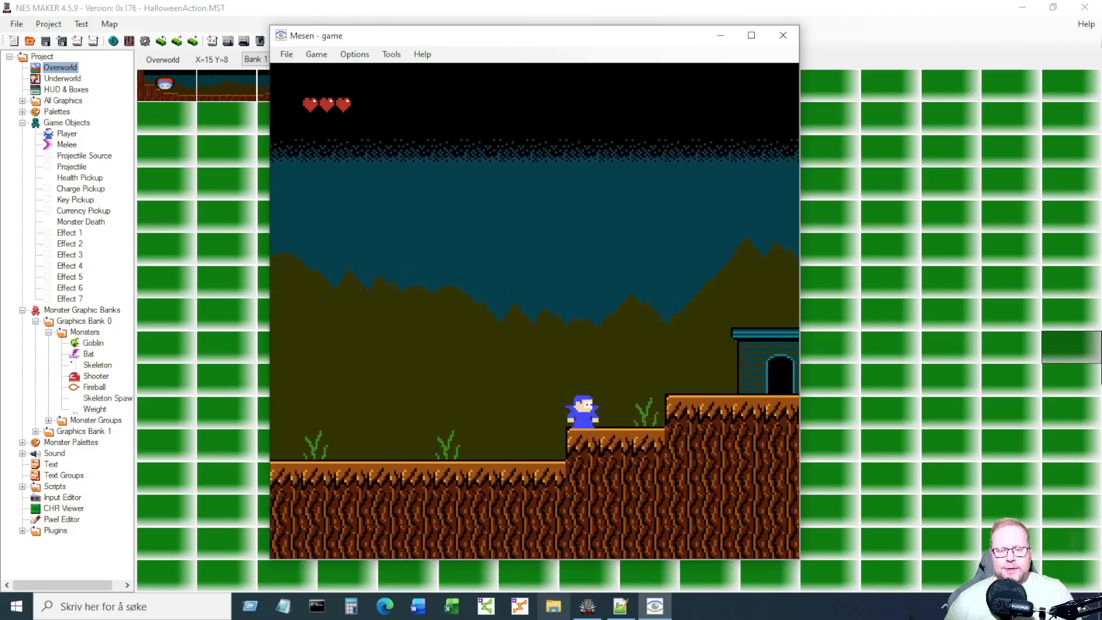
{"action": "left_click", "coordinate": [783, 35]}
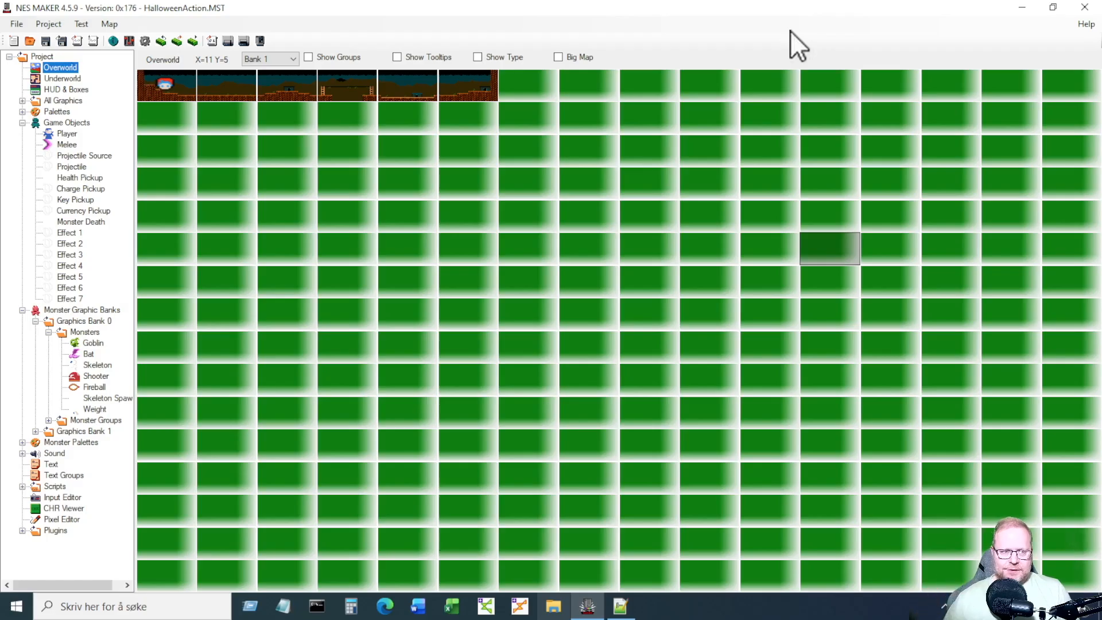
Open Goblin from Graphics Bank 0 Monsters to show its WalkLeft animation.
{"action": "left_click", "coordinate": [100, 344]}
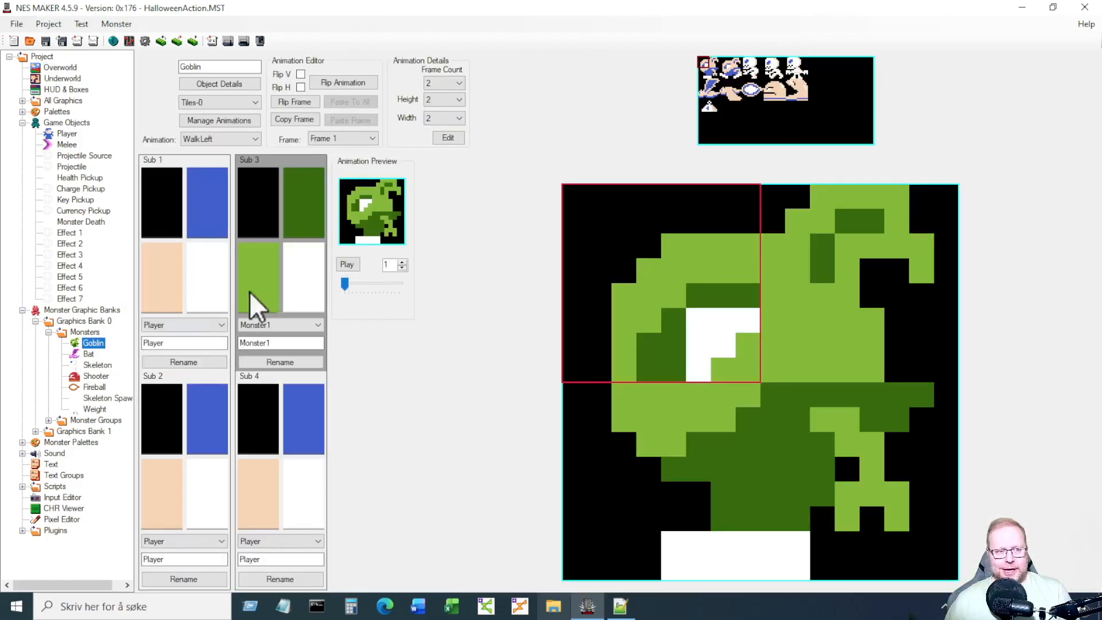
{"action": "left_click", "coordinate": [228, 83]}
{"action": "left_click", "coordinate": [151, 82]}
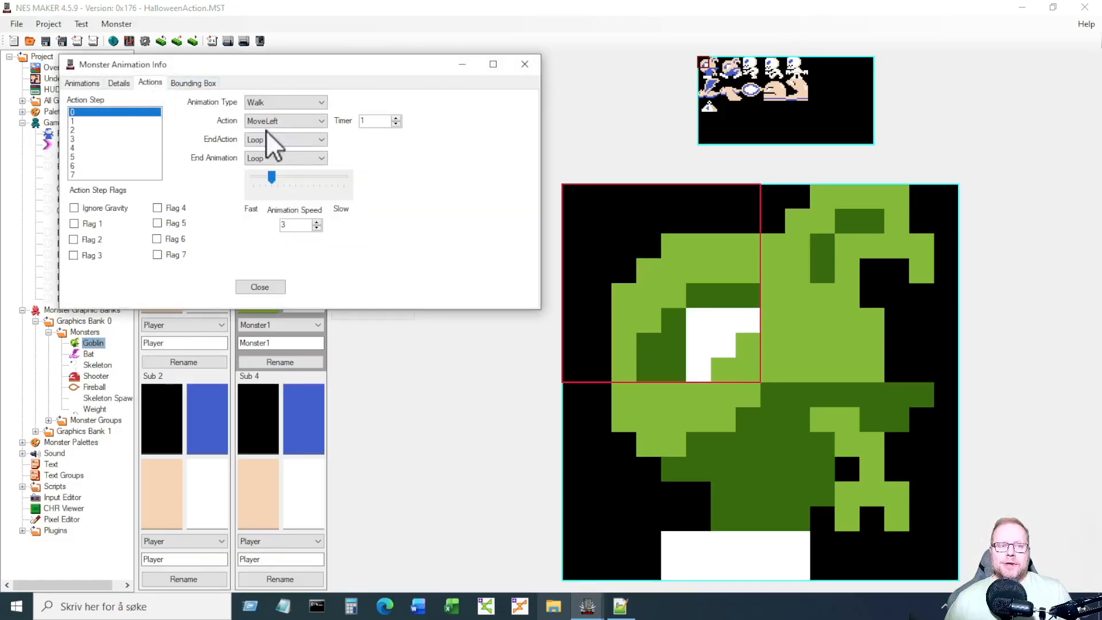
{"action": "left_click", "coordinate": [300, 122]}
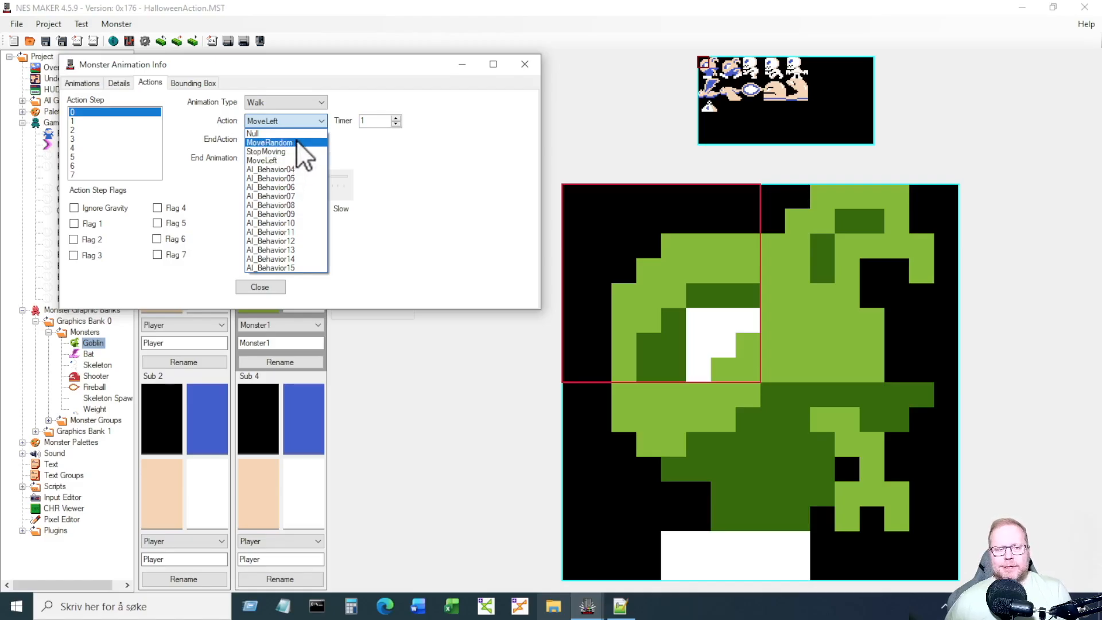
{"action": "left_click", "coordinate": [463, 161]}
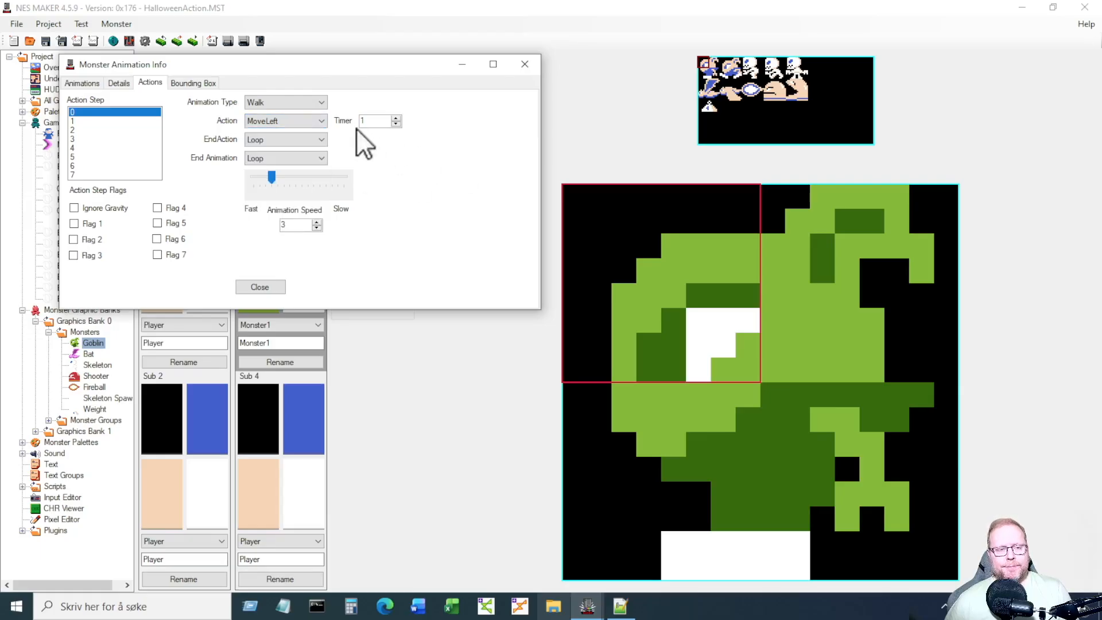
{"action": "left_click", "coordinate": [321, 120]}
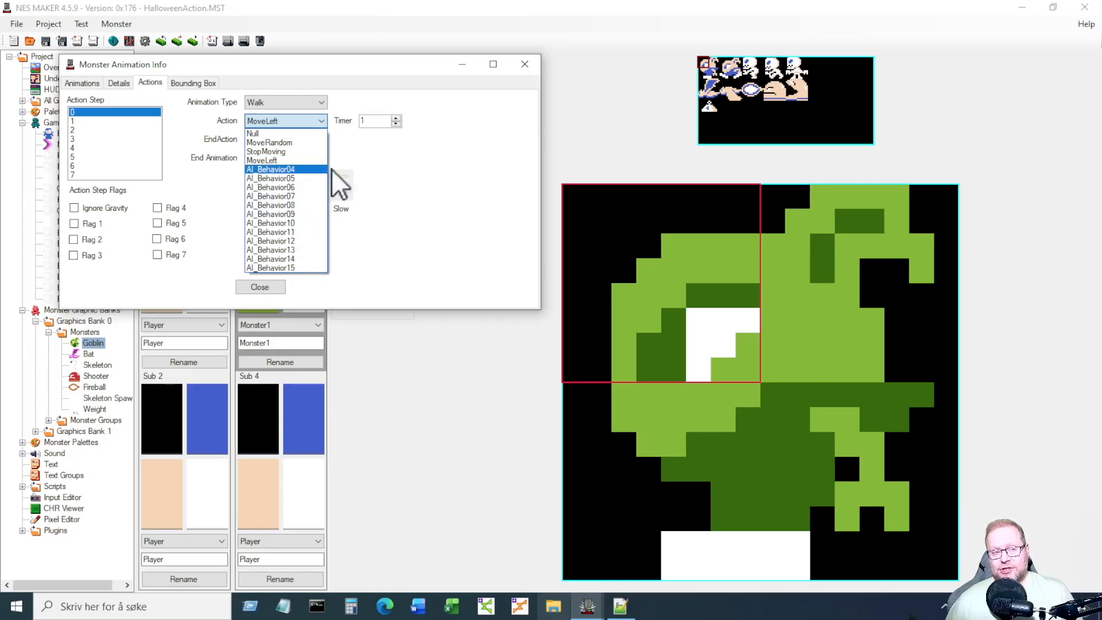
{"action": "left_click", "coordinate": [445, 146]}
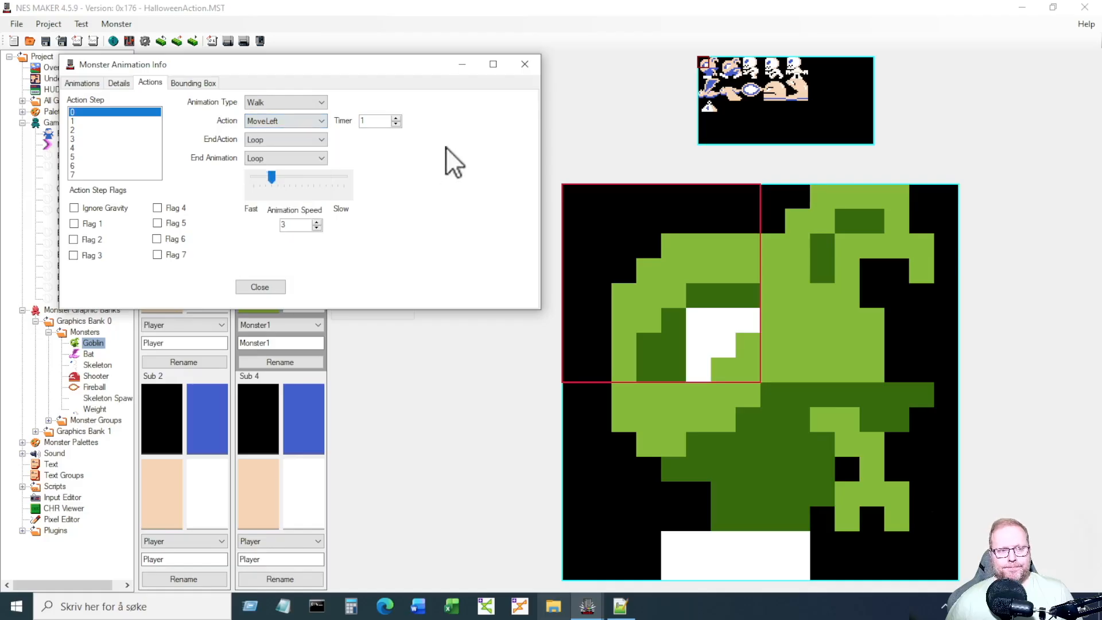
{"action": "left_click", "coordinate": [526, 65]}
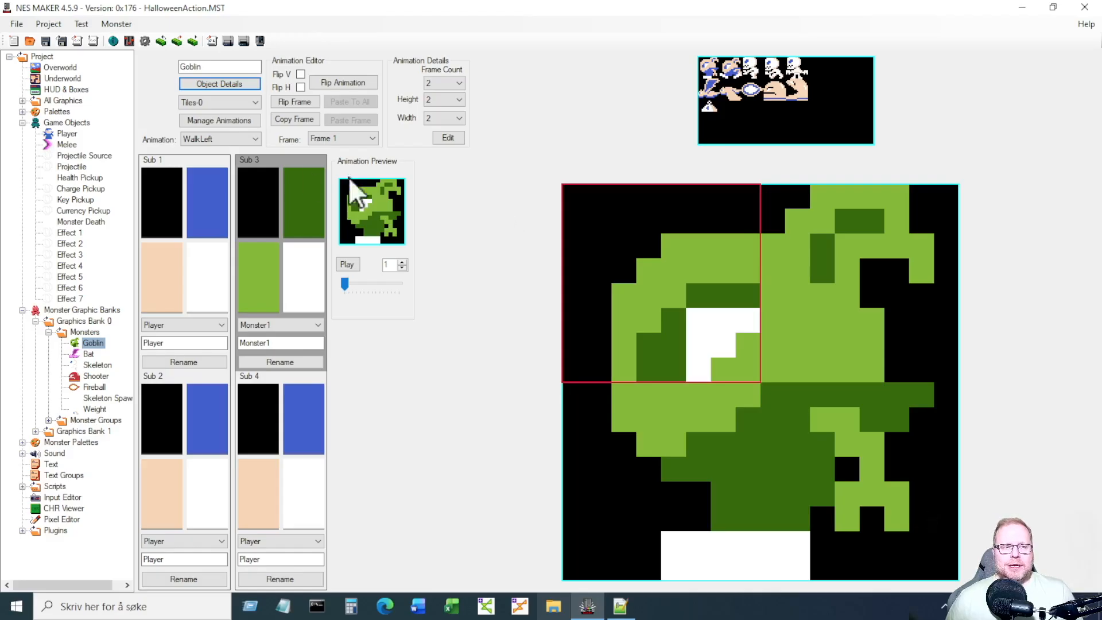
Select the Player game object and show its IdleRight animation details.
{"action": "left_click", "coordinate": [72, 133]}
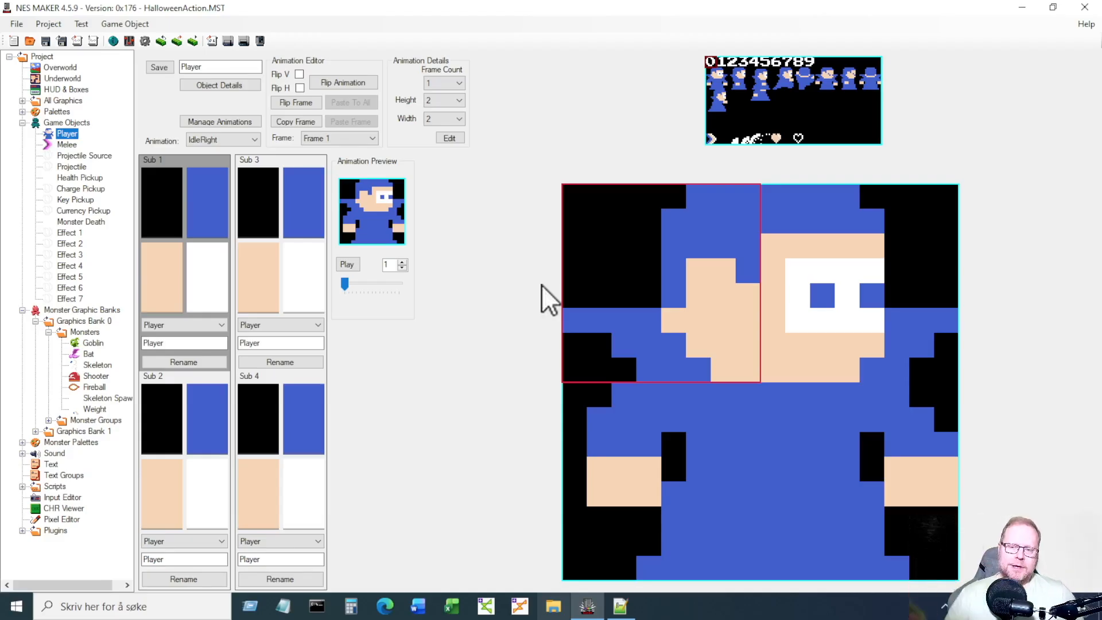
{"action": "left_click", "coordinate": [237, 87]}
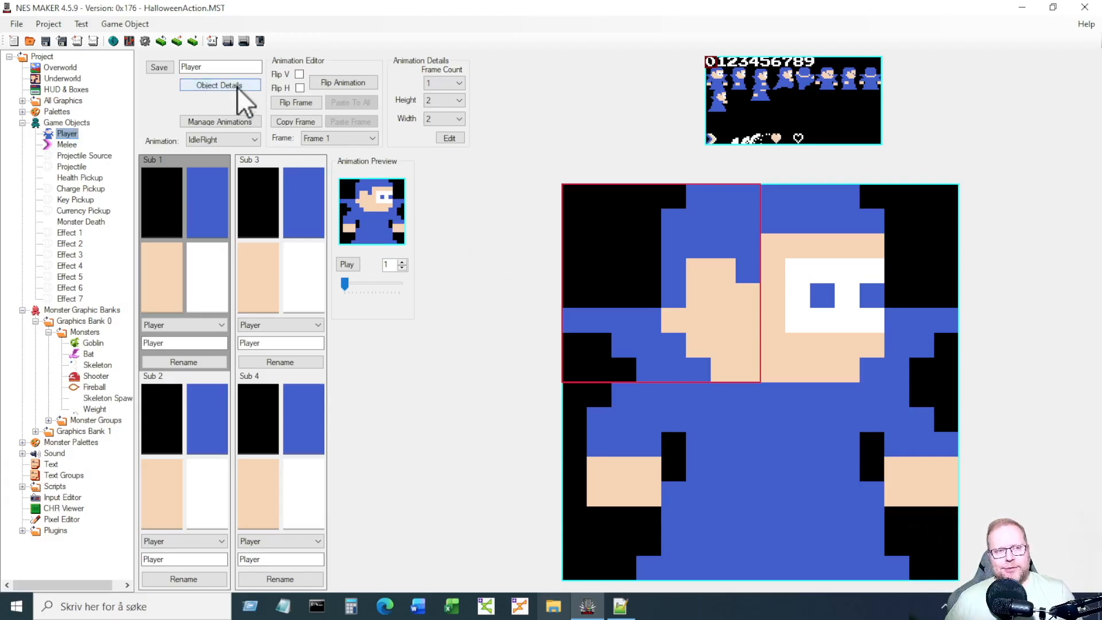
Review the Player's action step 7 settings, close the details, and open Project Settings.
{"action": "left_click", "coordinate": [173, 101]}
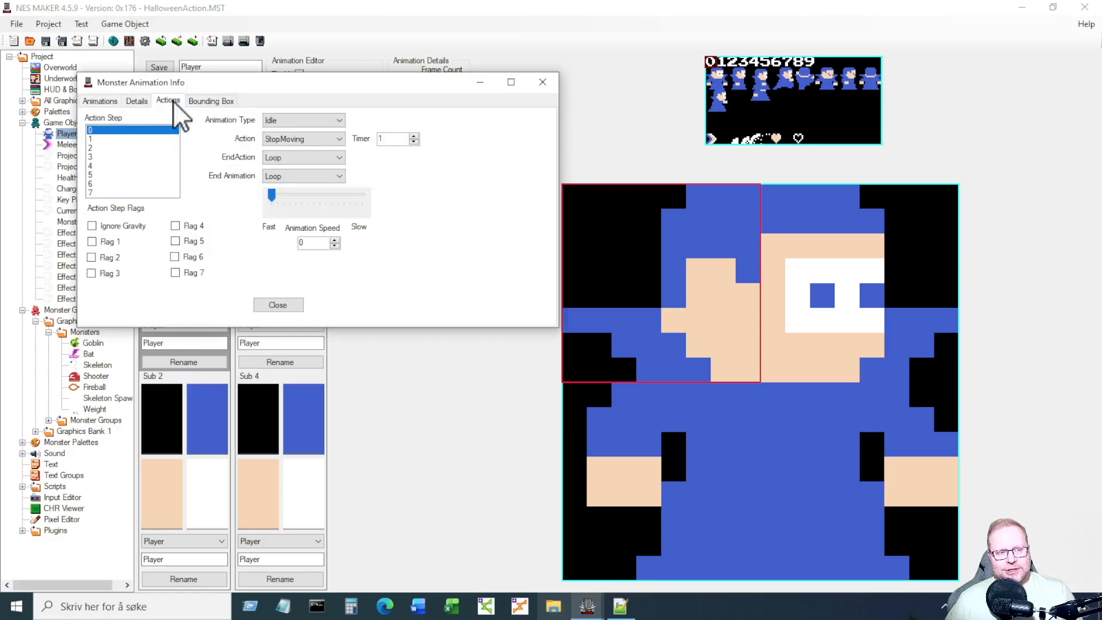
{"action": "left_click", "coordinate": [115, 191]}
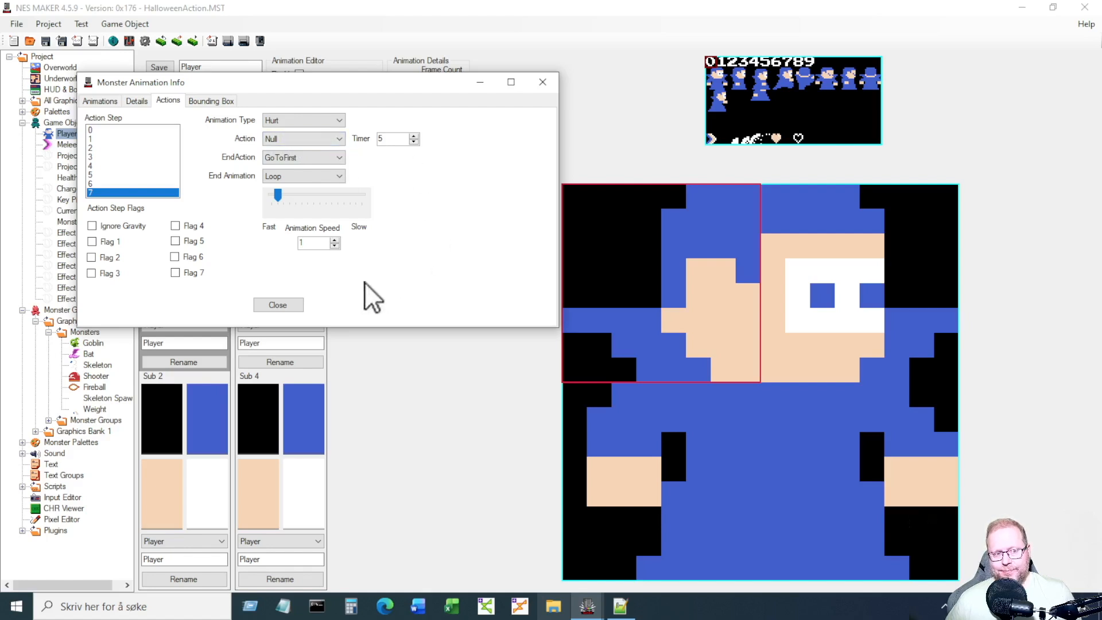
{"action": "left_click", "coordinate": [292, 303]}
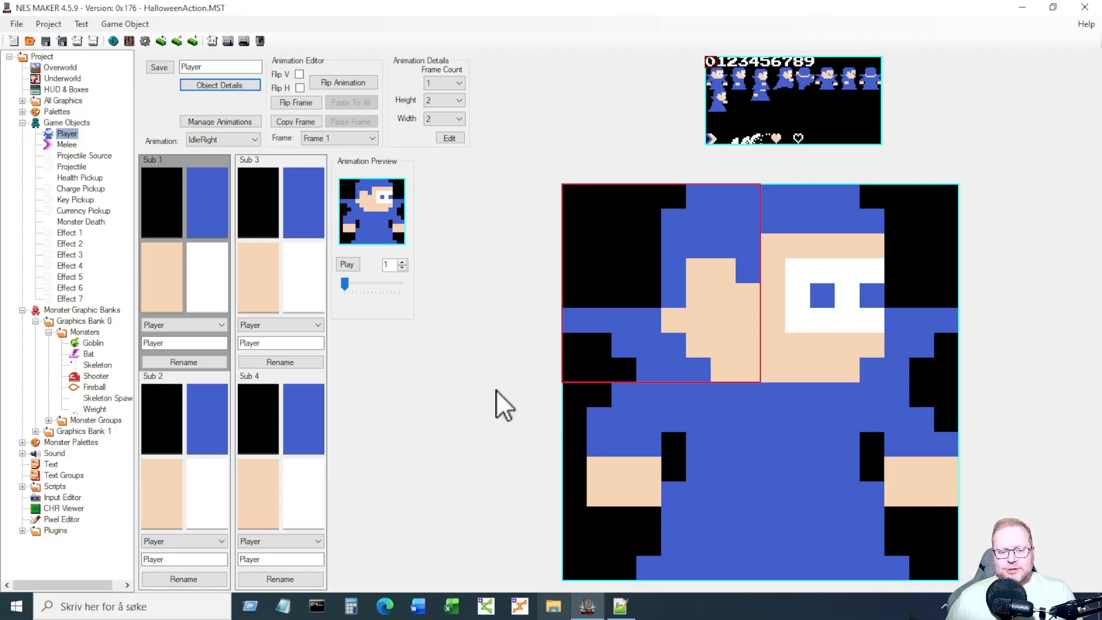
{"action": "left_click", "coordinate": [144, 41]}
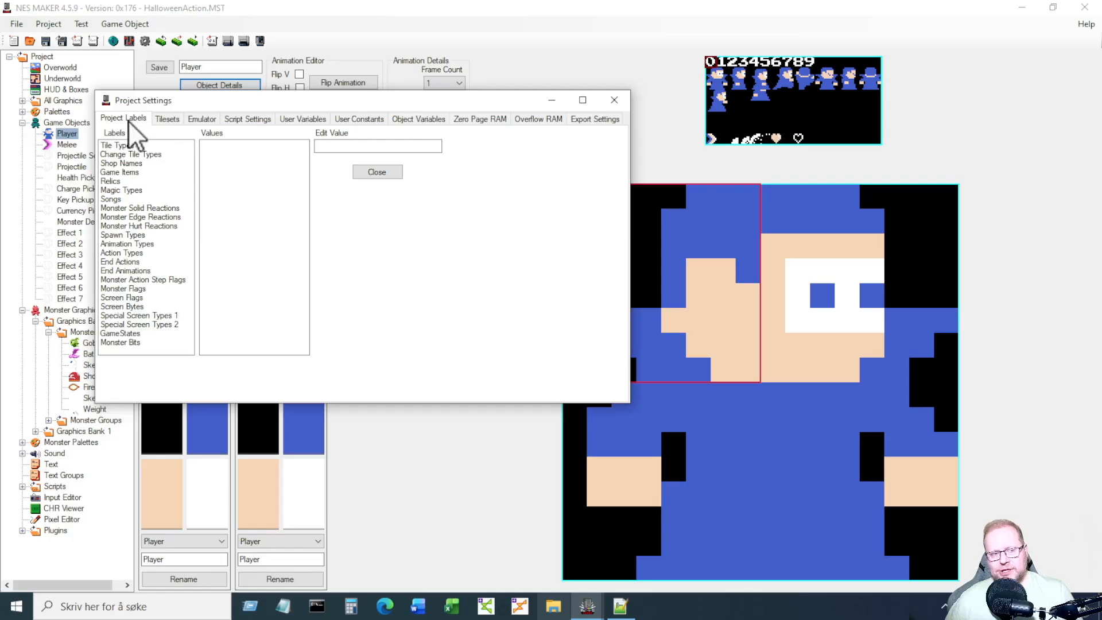
Rename action type AI_Behavior04 to Bounce, close Project Settings, and return to the Overworld map.
{"action": "left_click", "coordinate": [138, 254]}
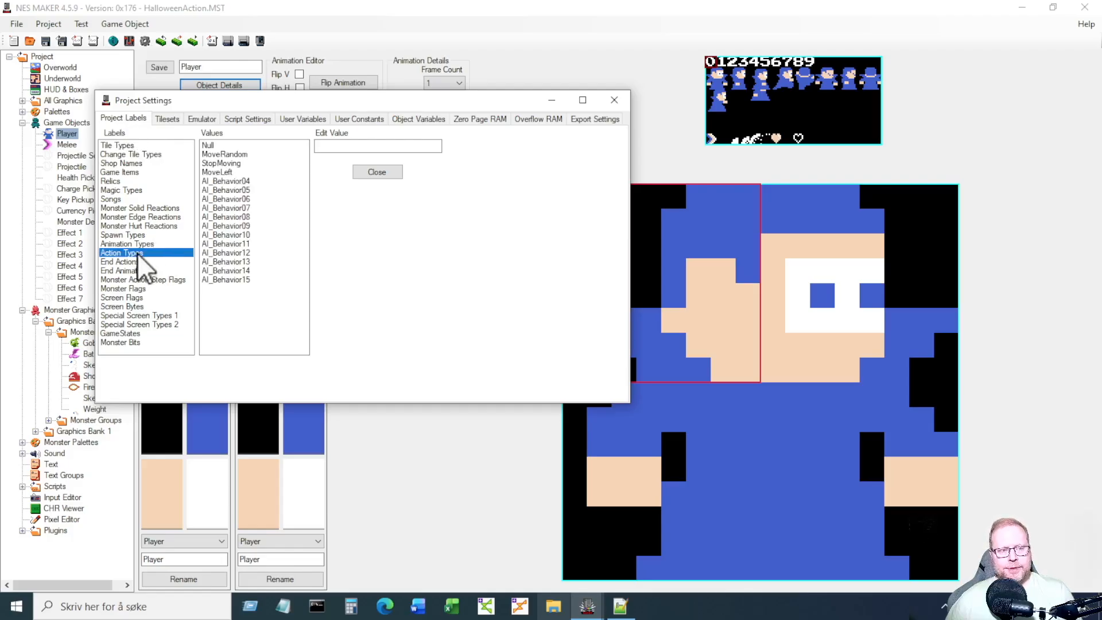
{"action": "left_click", "coordinate": [249, 182]}
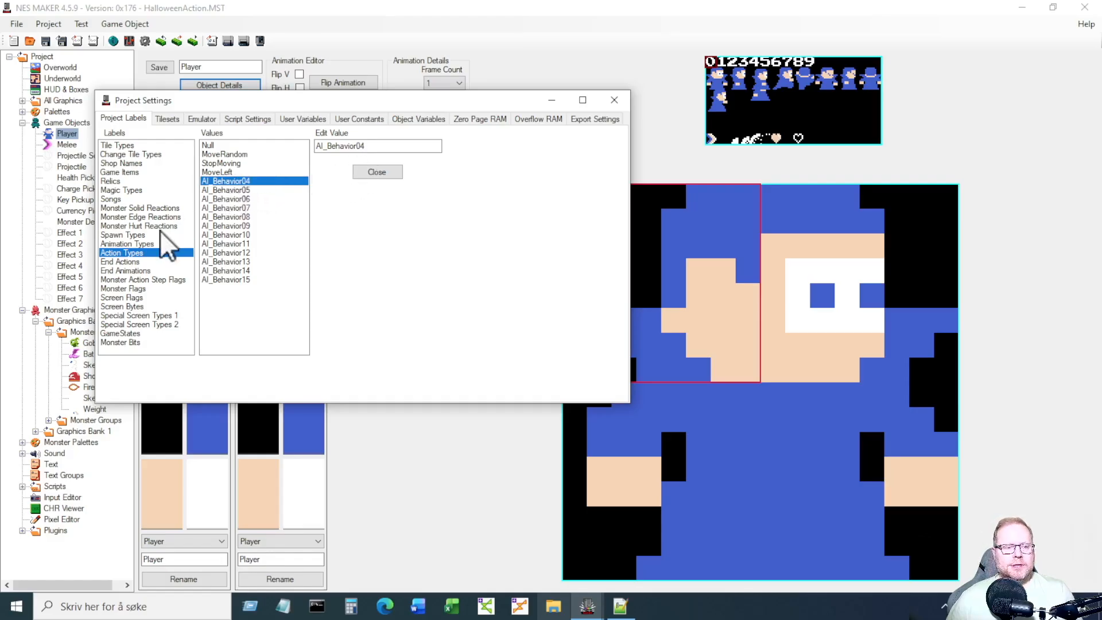
{"action": "left_click_drag", "start_coordinate": [384, 144], "coordinate": [310, 147]}
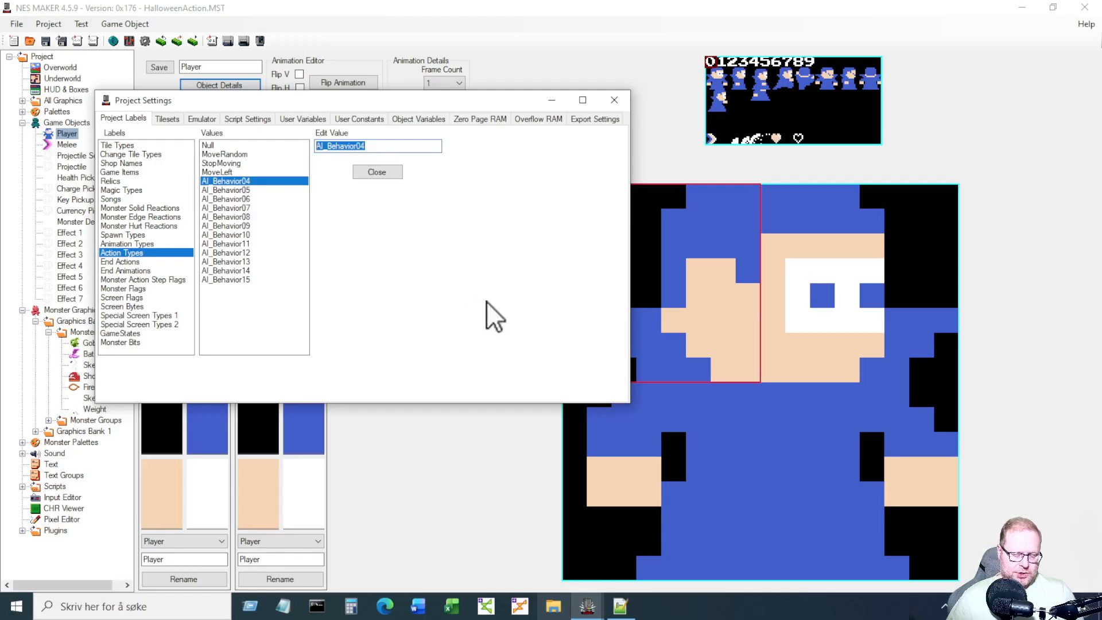
{"action": "type", "text": "B"}
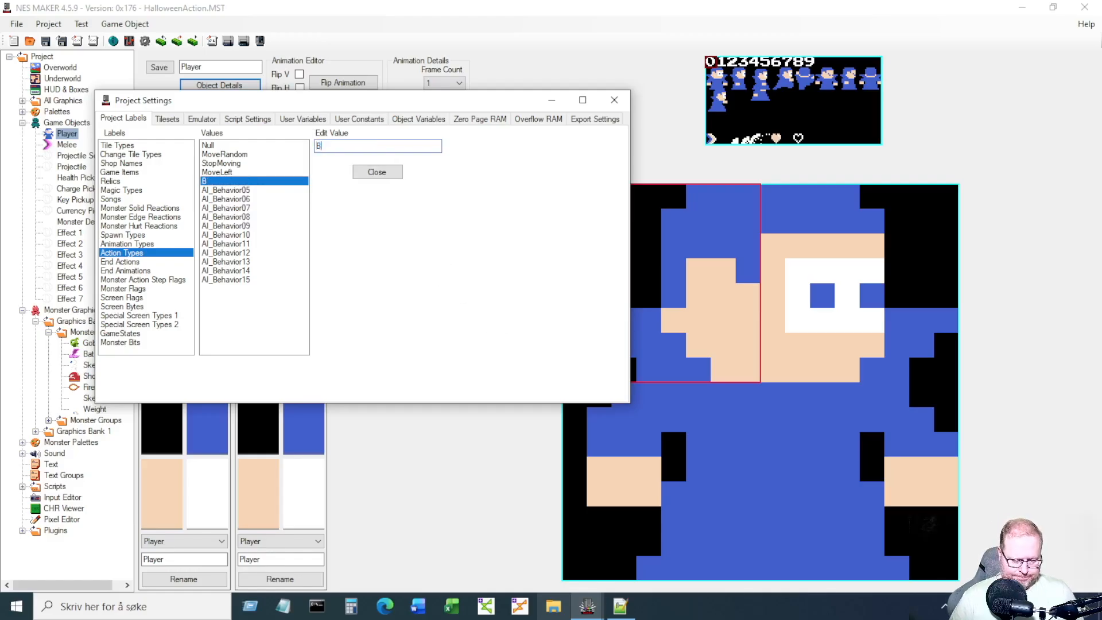
{"action": "type", "text": "ounce"}
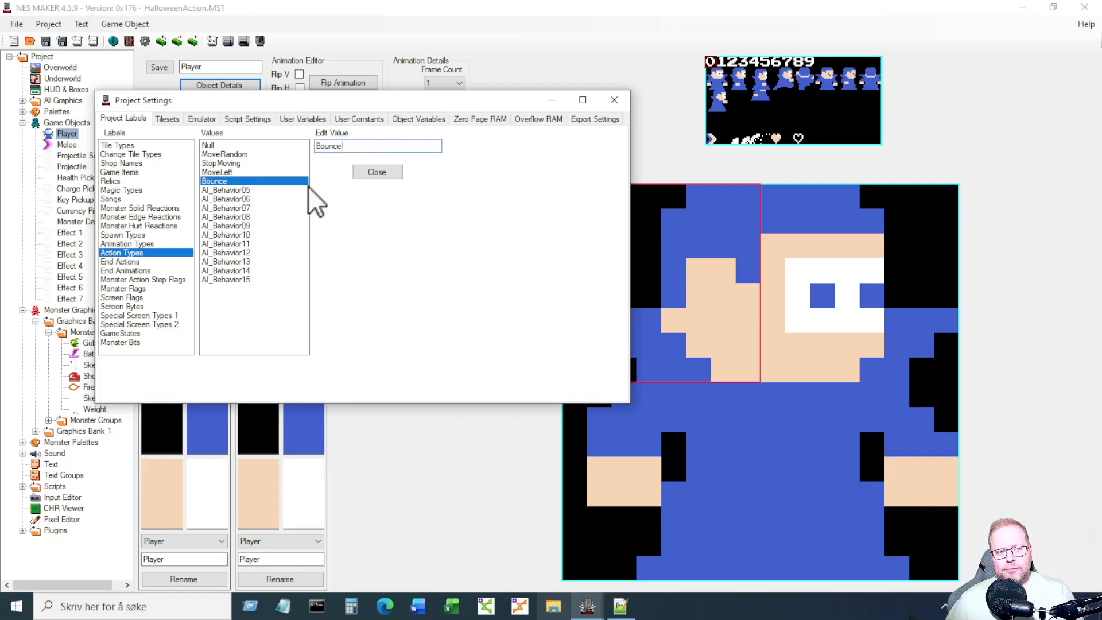
{"action": "left_click", "coordinate": [376, 172]}
{"action": "left_click", "coordinate": [63, 69]}
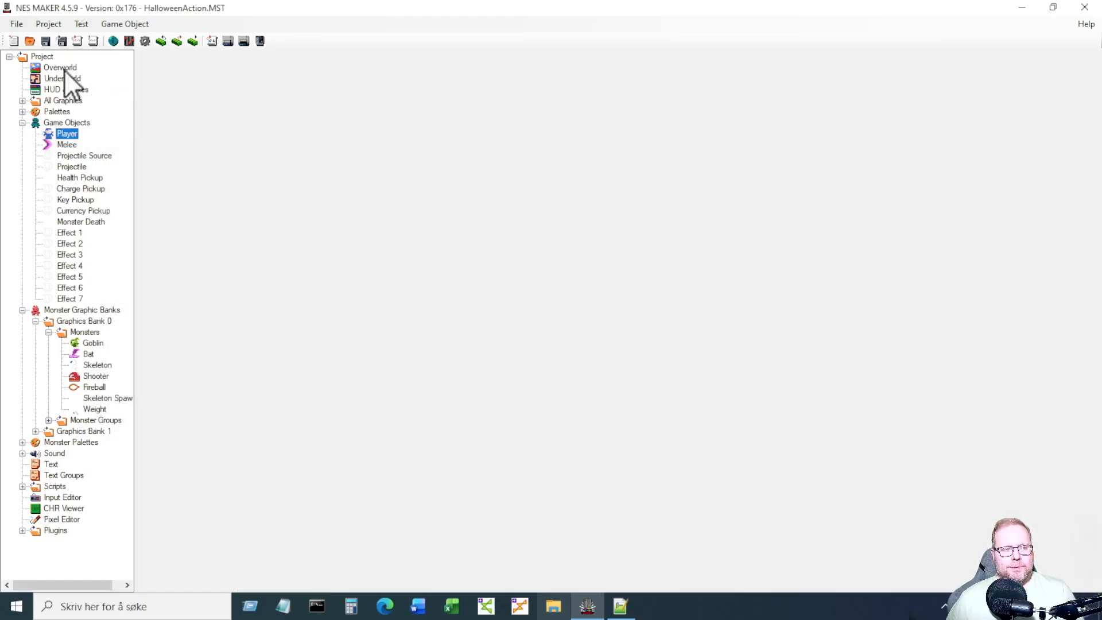
Confirm Bounce is listed among actions for the Player's step 7, leaving it Null.
{"action": "left_click", "coordinate": [65, 132]}
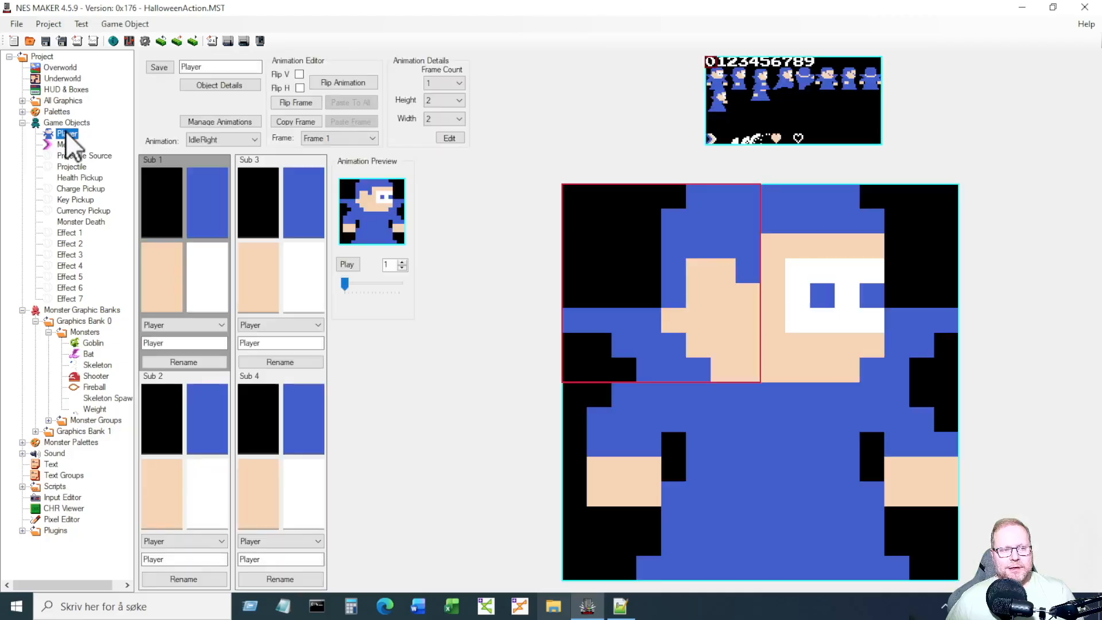
{"action": "left_click", "coordinate": [229, 85]}
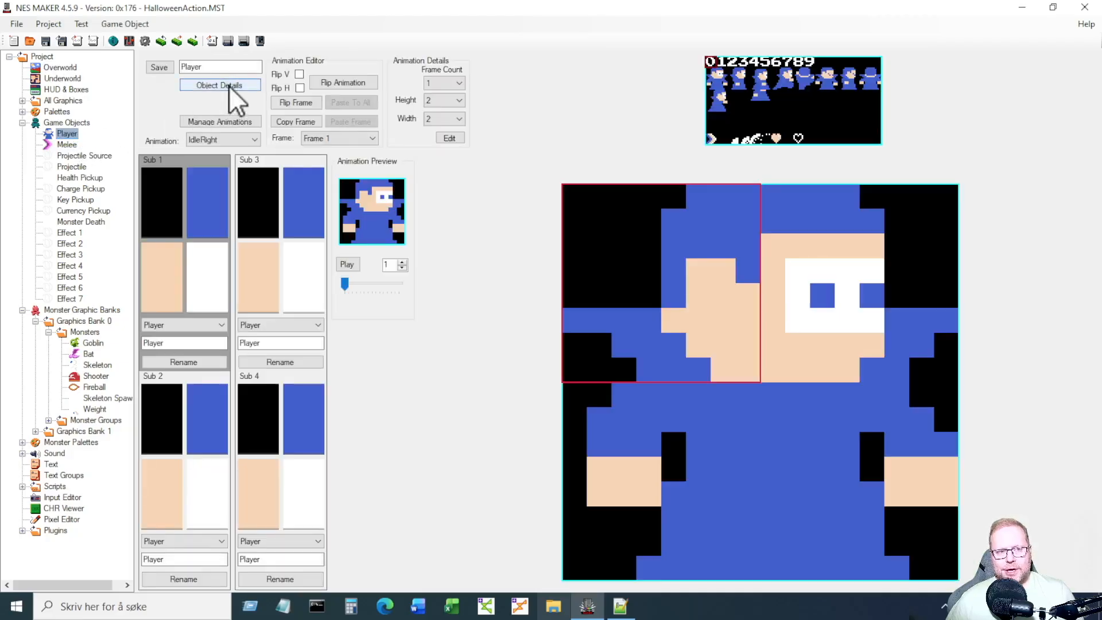
{"action": "left_click", "coordinate": [206, 138]}
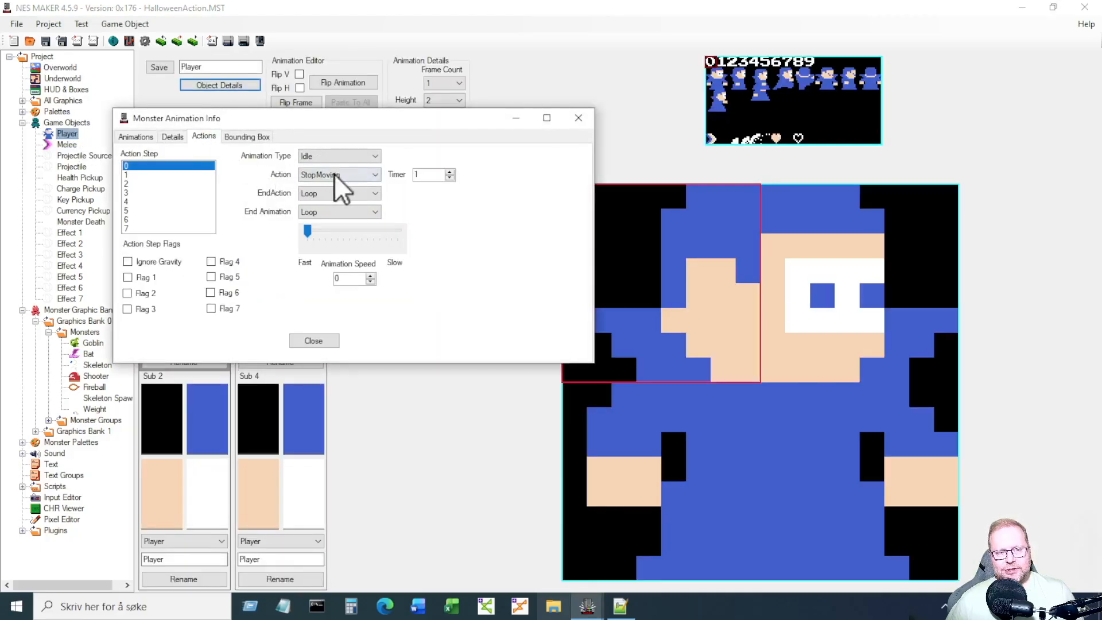
{"action": "left_click", "coordinate": [159, 228]}
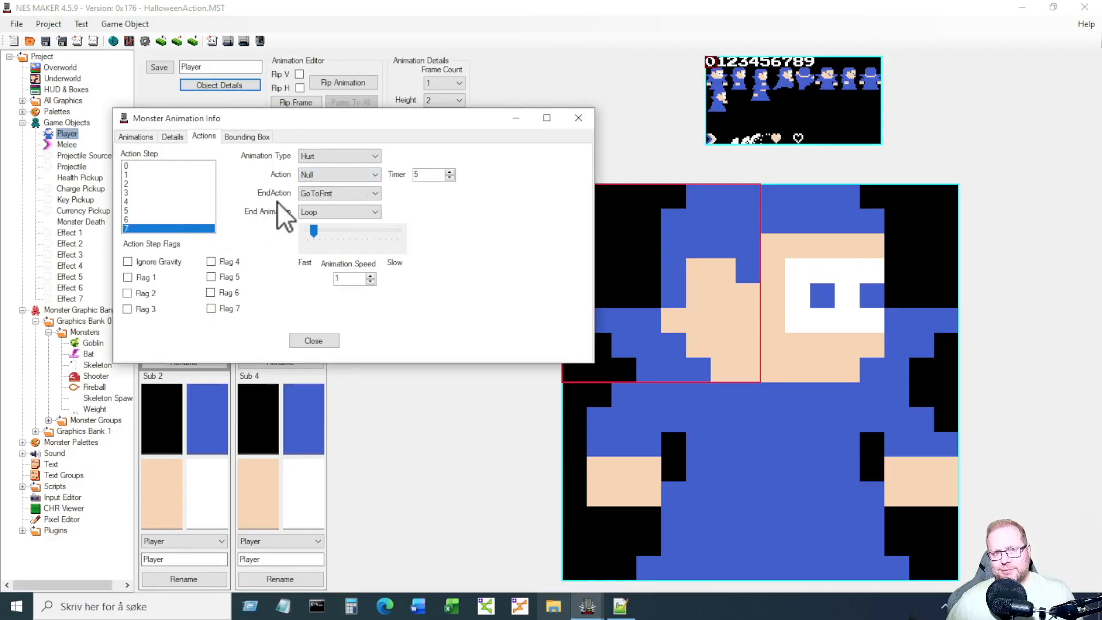
{"action": "left_click", "coordinate": [360, 174]}
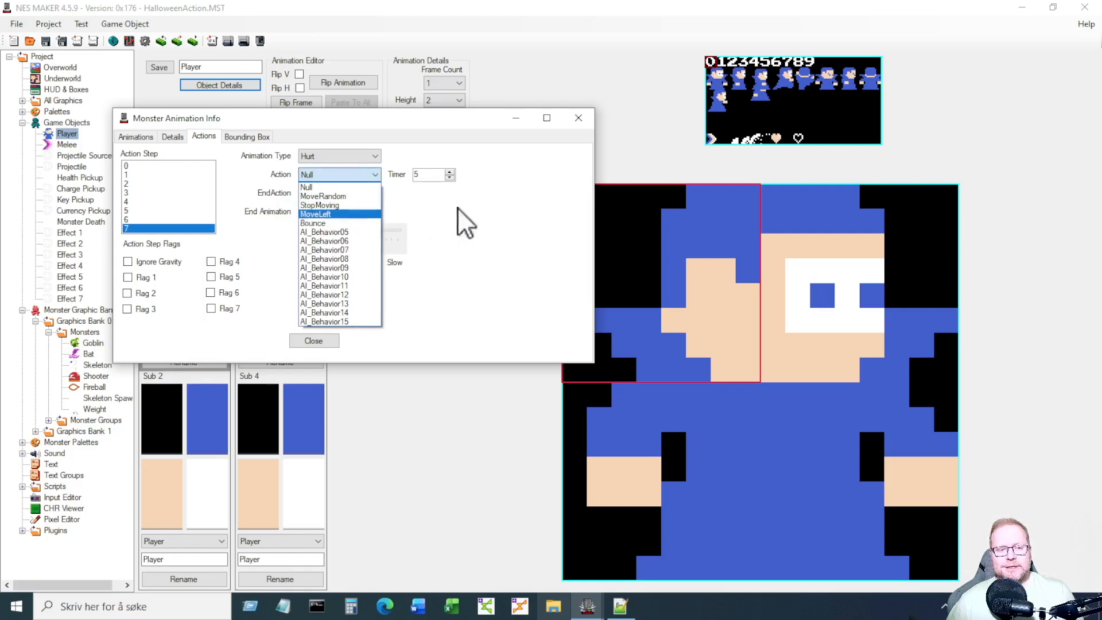
{"action": "left_click", "coordinate": [501, 211]}
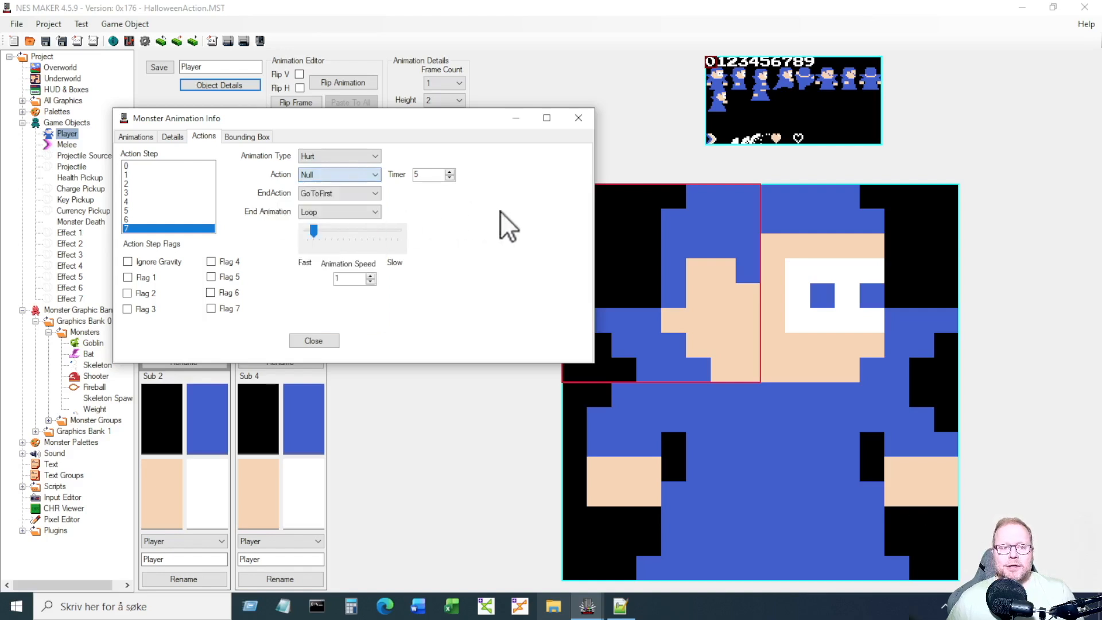
{"action": "left_click", "coordinate": [578, 120]}
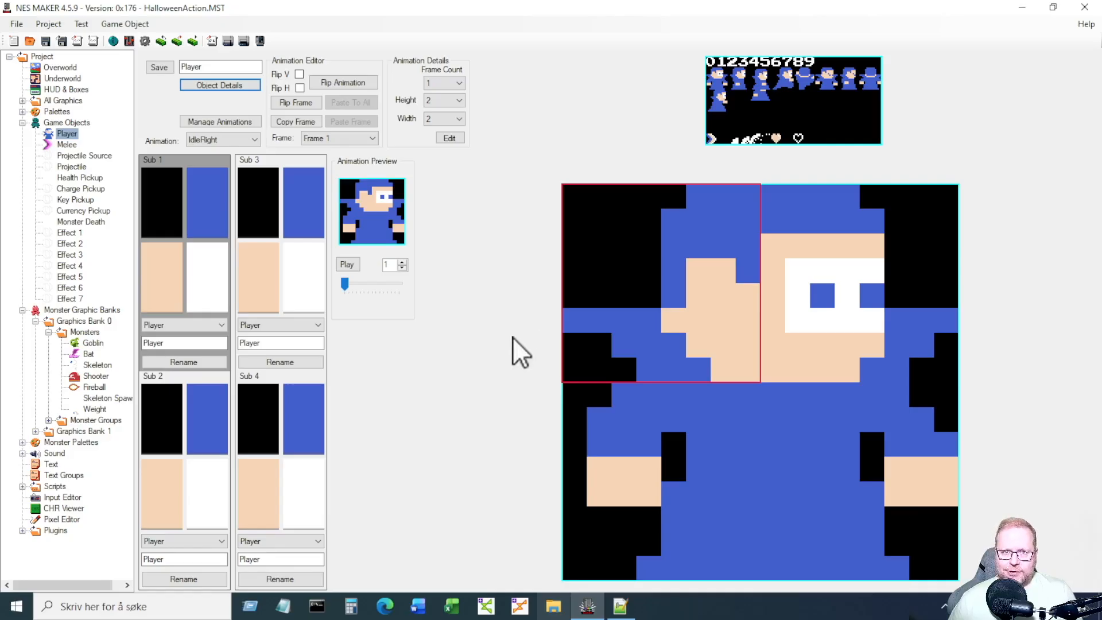
Navigate to D:\NESmaker_4_5_x\GameEngineData\Routines\BASE_4_5\Game\MOD_MetroidVania\AI in File Explorer.
{"action": "left_click", "coordinate": [555, 605]}
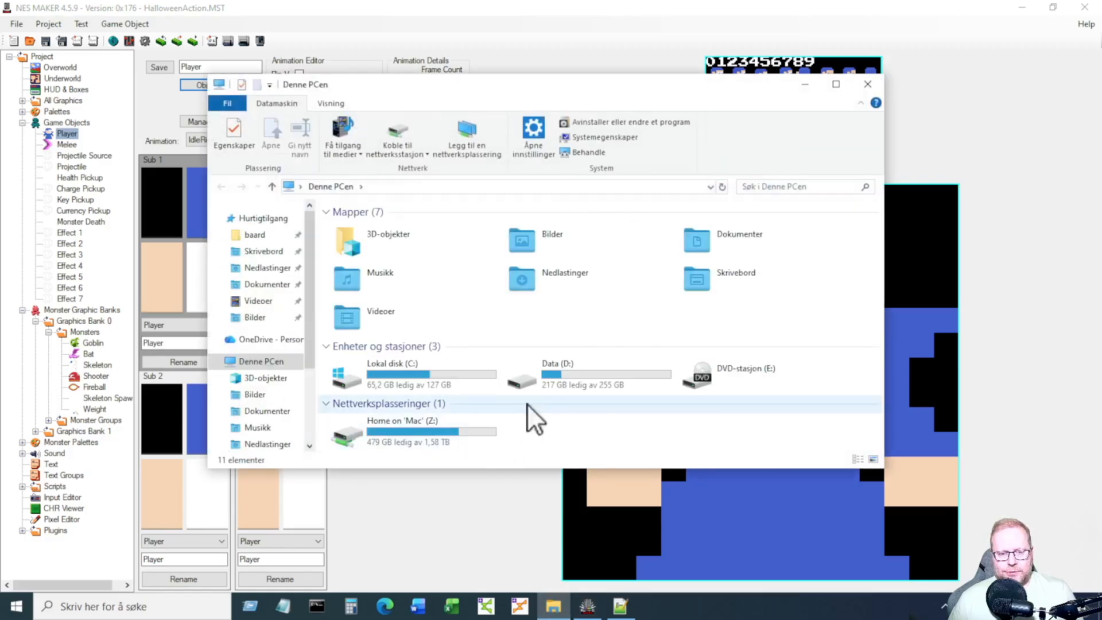
{"action": "double_click", "coordinate": [560, 377]}
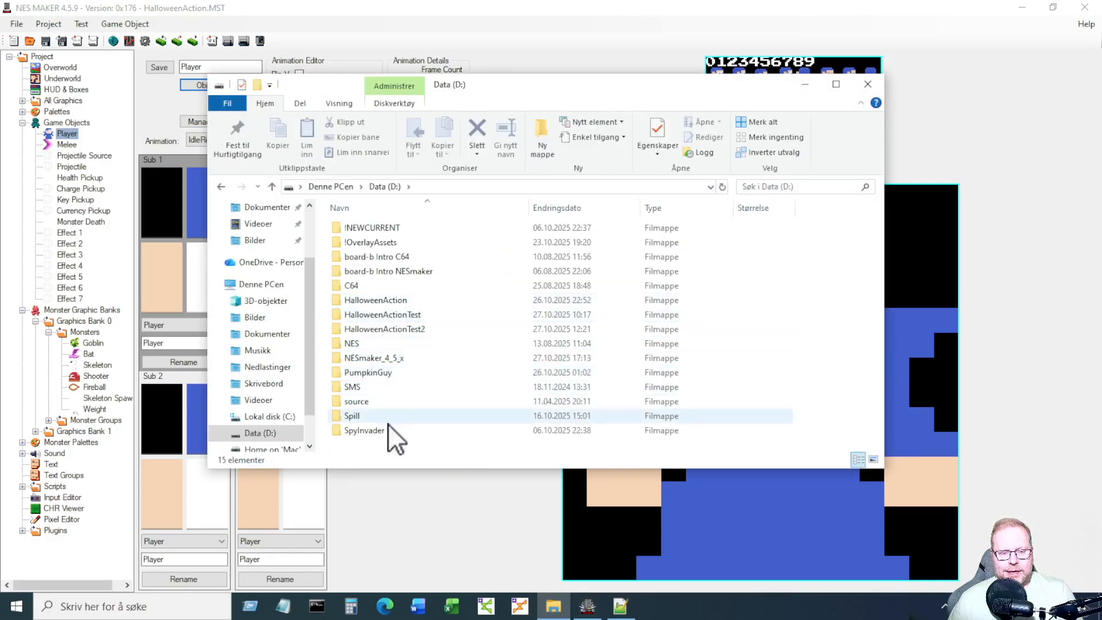
{"action": "double_click", "coordinate": [389, 360]}
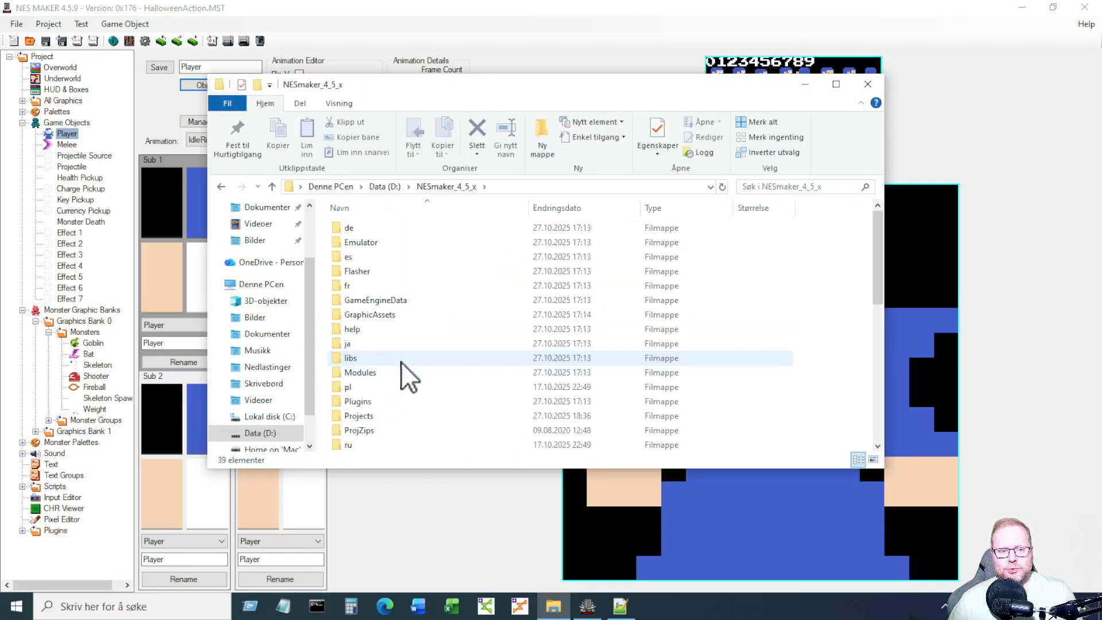
{"action": "double_click", "coordinate": [409, 302]}
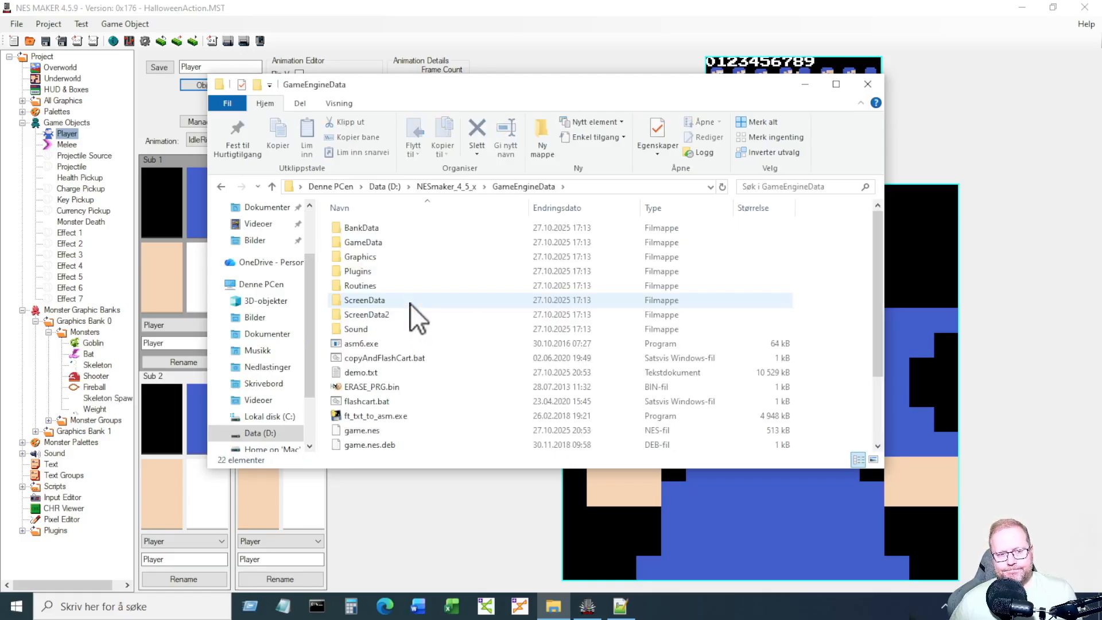
{"action": "double_click", "coordinate": [409, 287]}
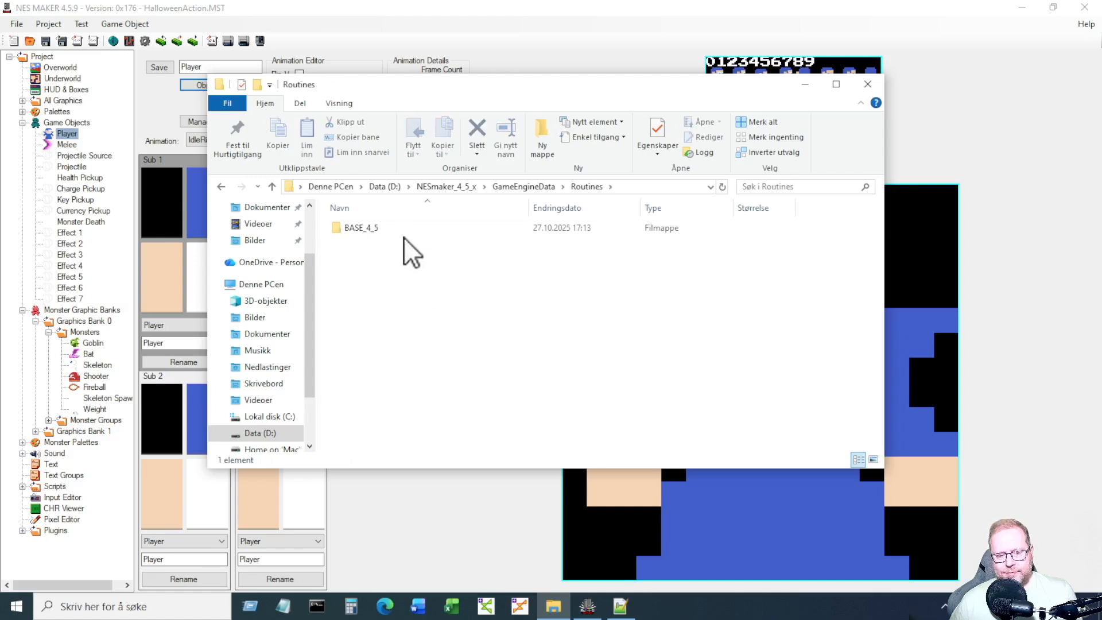
{"action": "double_click", "coordinate": [402, 228]}
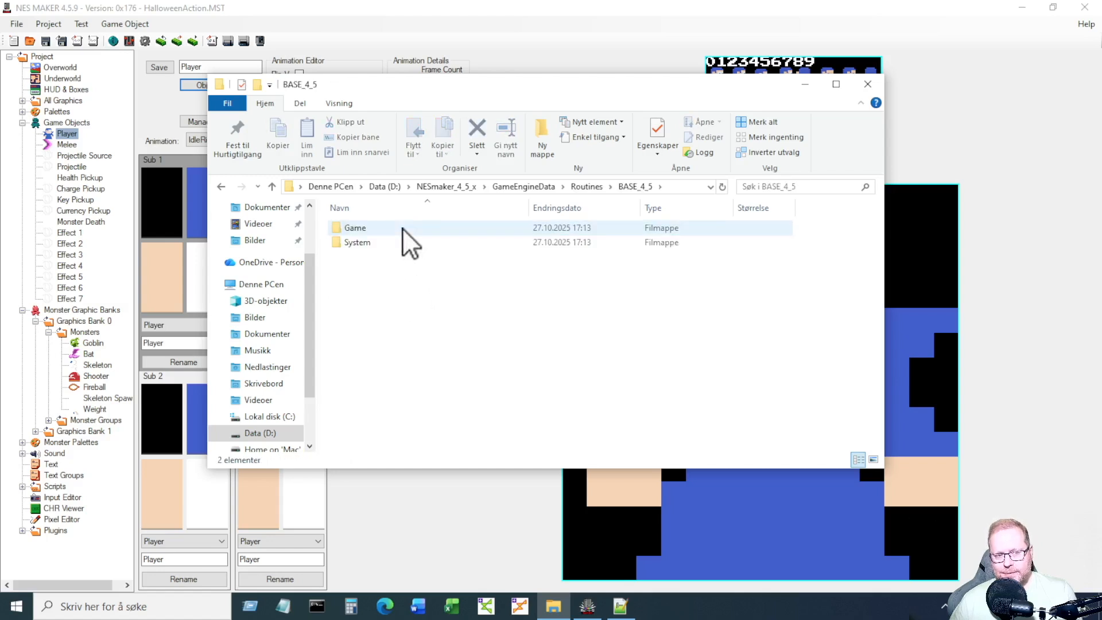
{"action": "double_click", "coordinate": [401, 228]}
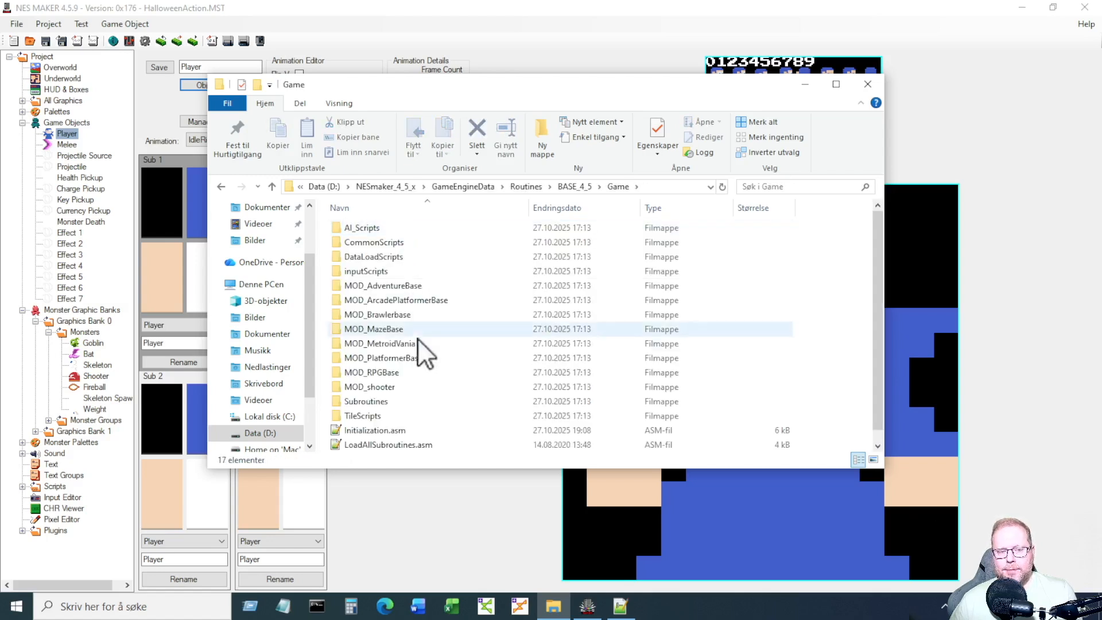
{"action": "double_click", "coordinate": [415, 342]}
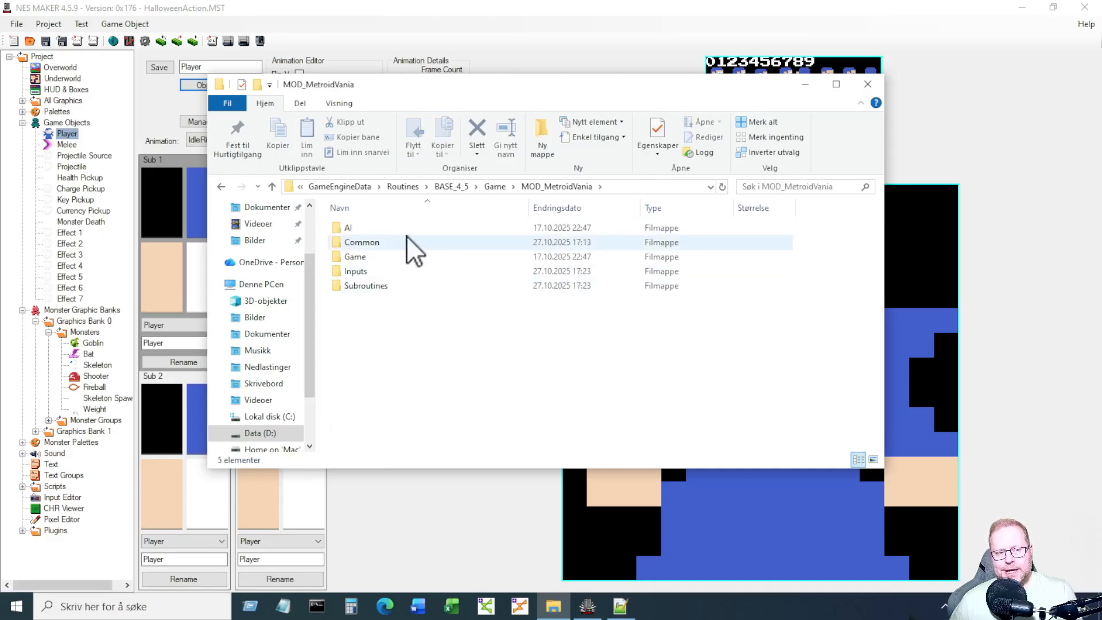
{"action": "double_click", "coordinate": [405, 229]}
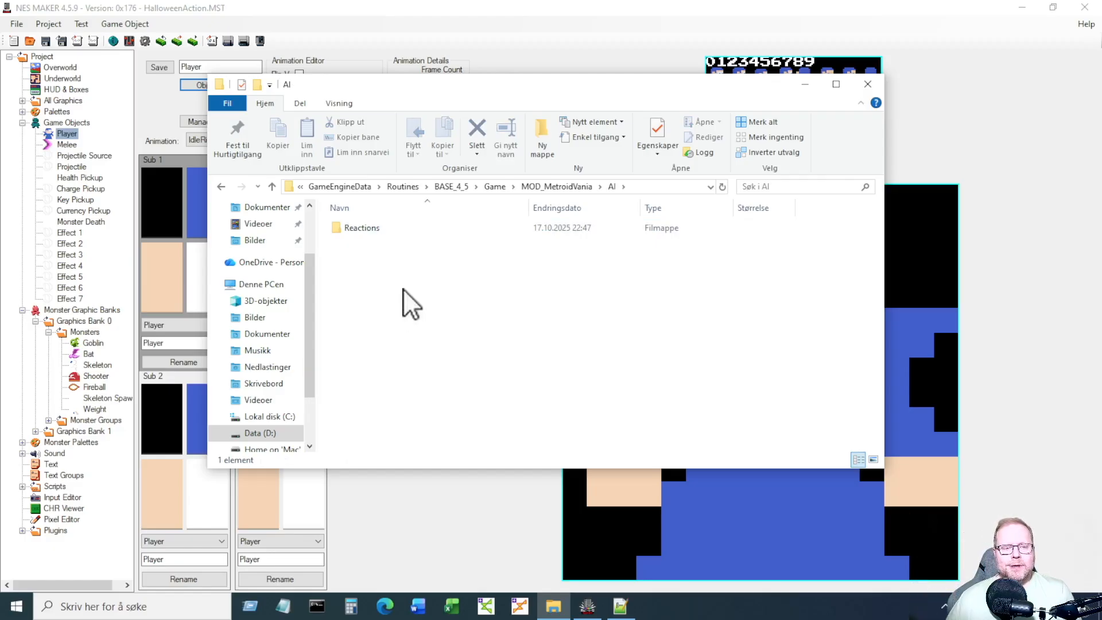
Create a new text document in the AI folder and rename it Bounce.asm.
{"action": "right_click", "coordinate": [389, 278]}
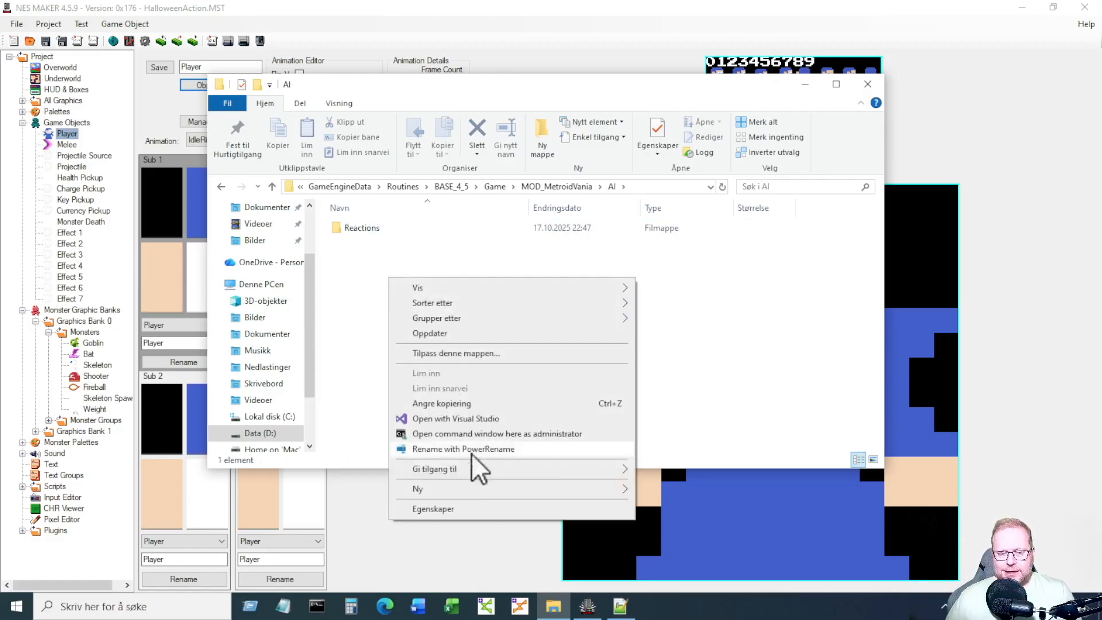
{"action": "mouse_move", "coordinate": [472, 488]}
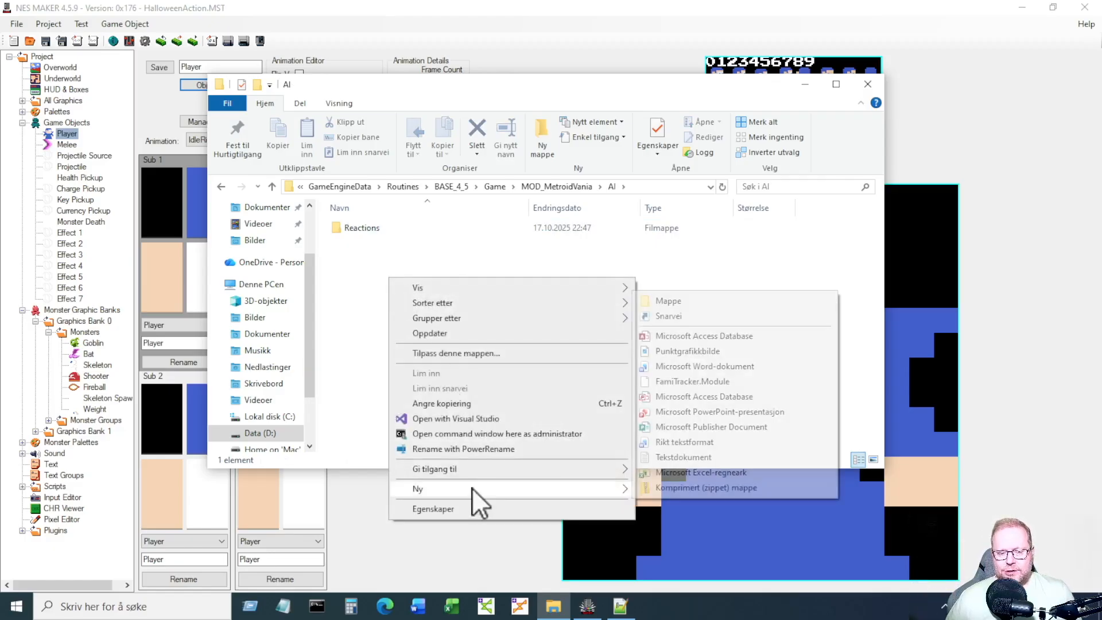
{"action": "left_click", "coordinate": [663, 461]}
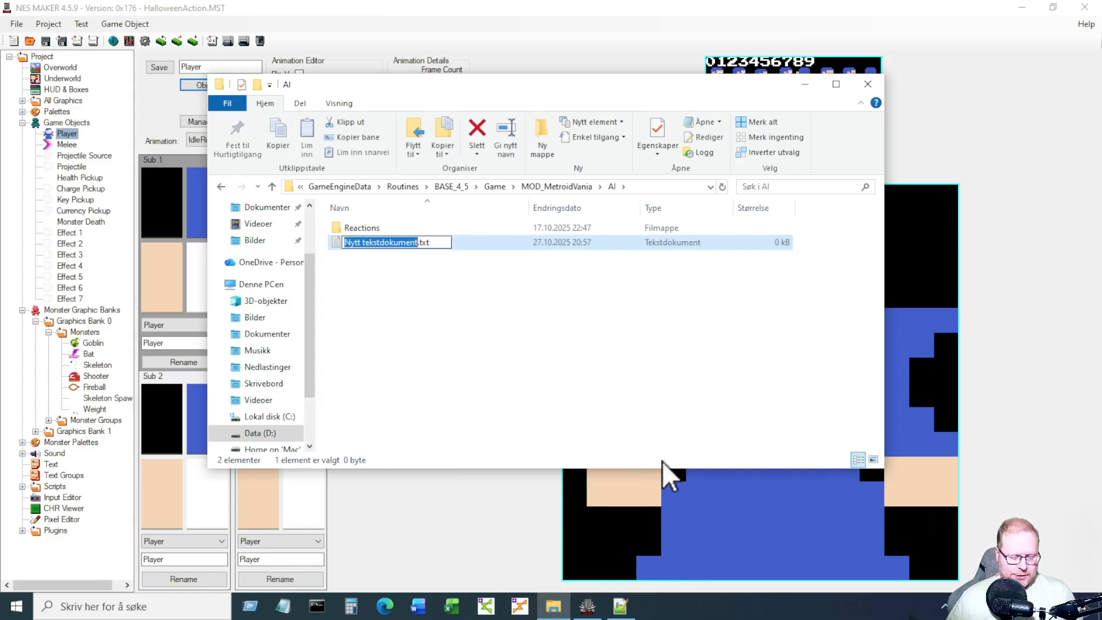
{"action": "type", "text": "Bounce"}
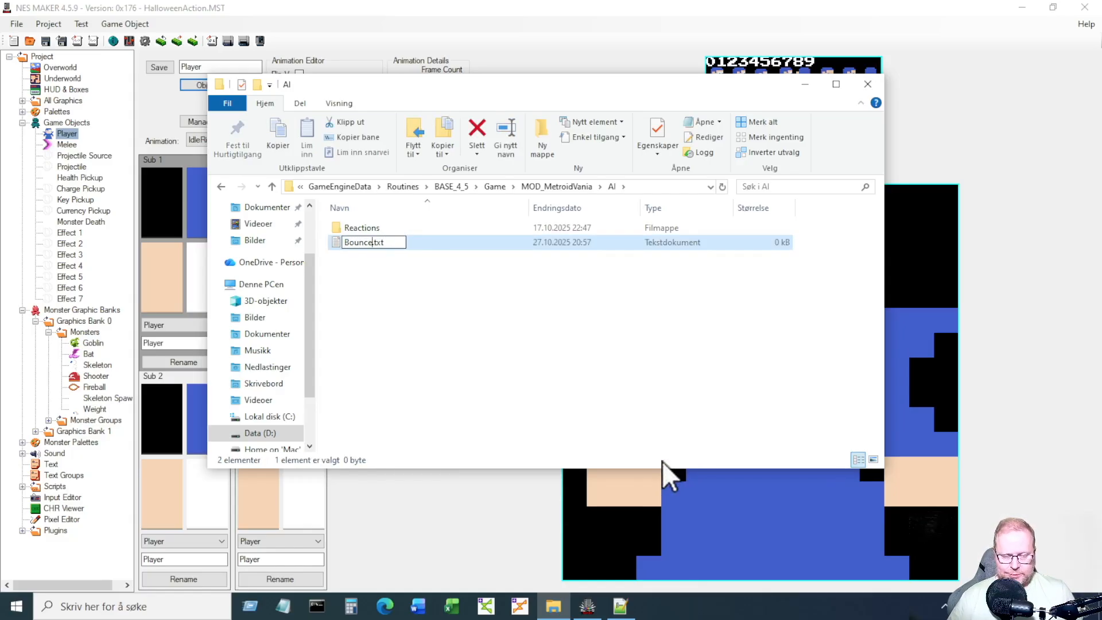
{"action": "key", "text": "Right"}
{"action": "key", "text": "Right"}
{"action": "key", "text": "Right"}
{"action": "key", "text": "Right"}
{"action": "key", "text": "BackSpace"}
{"action": "key", "text": "BackSpace"}
{"action": "key", "text": "BackSpace"}
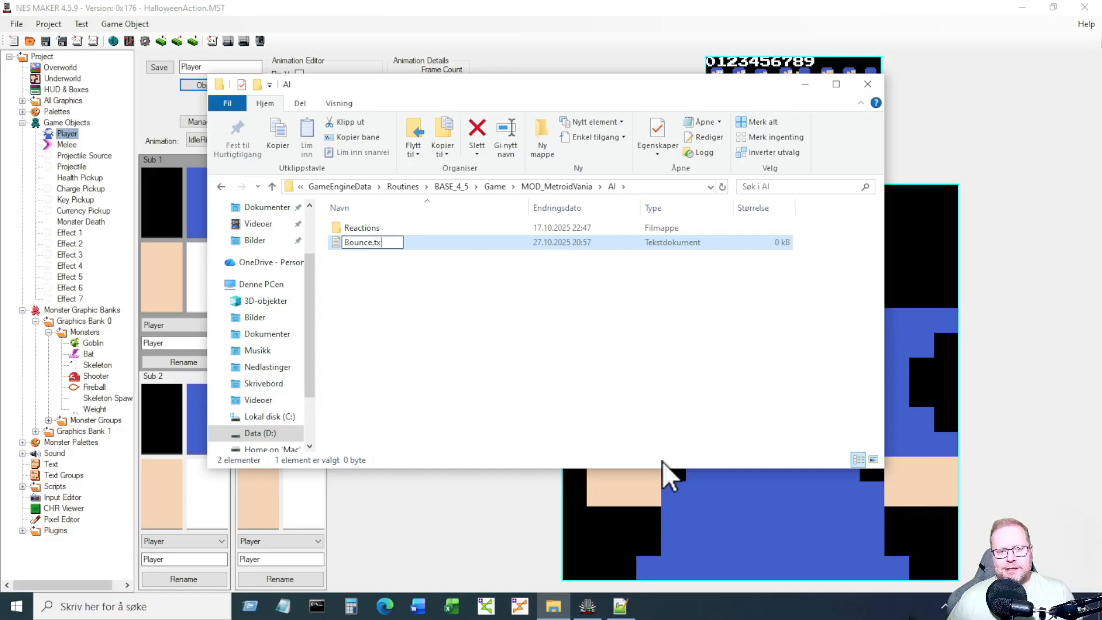
{"action": "type", "text": "asm"}
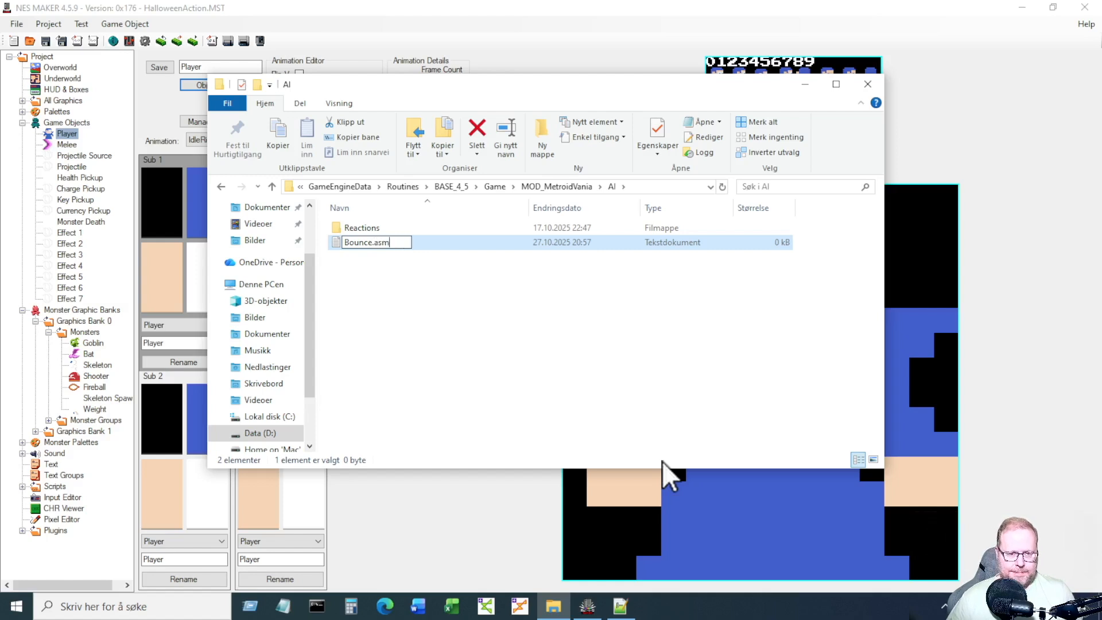
{"action": "key", "text": "Return"}
{"action": "key", "text": "Return"}
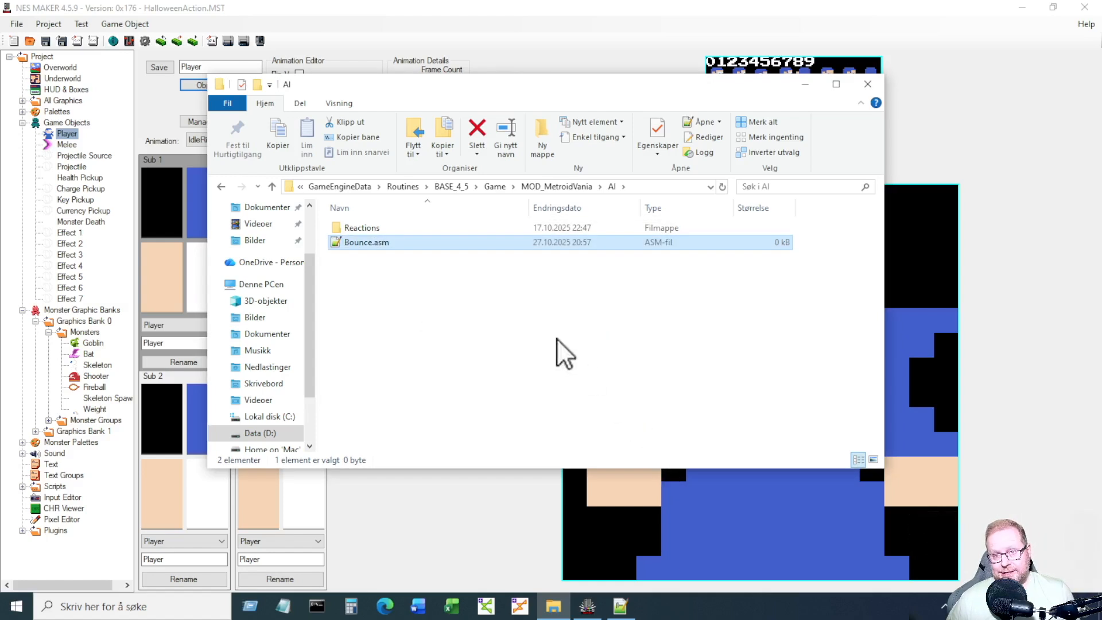
Open Bounce.asm in Notepad++ and write a ';;; Bounce' header on line 2 with lines below.
{"action": "double_click", "coordinate": [380, 243]}
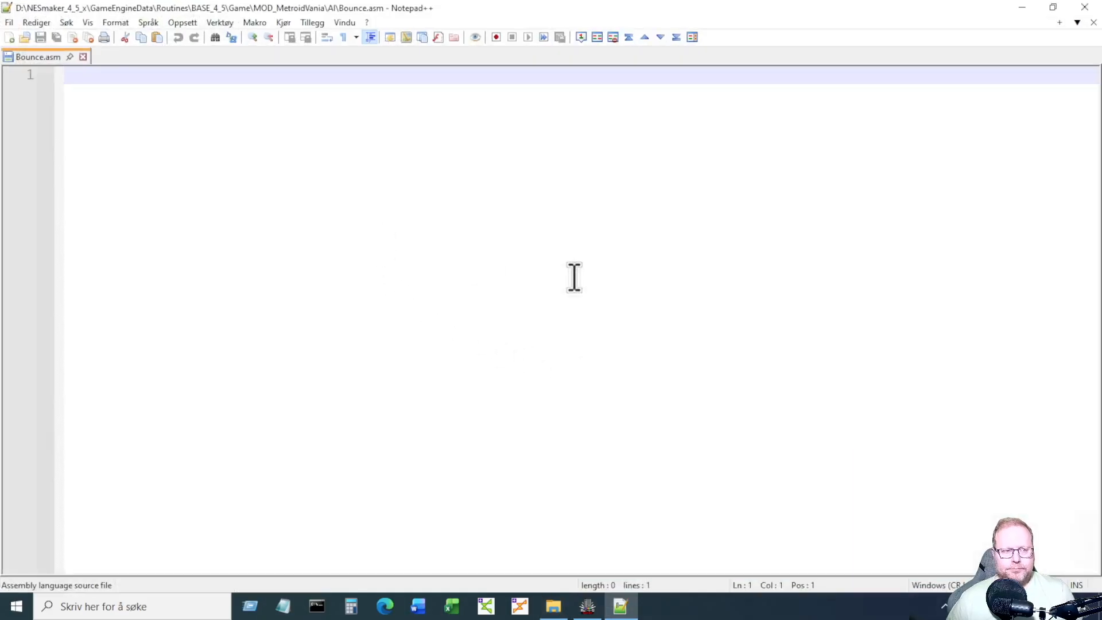
{"action": "key", "text": "Return"}
{"action": "type", "text": ";;; Bounce"}
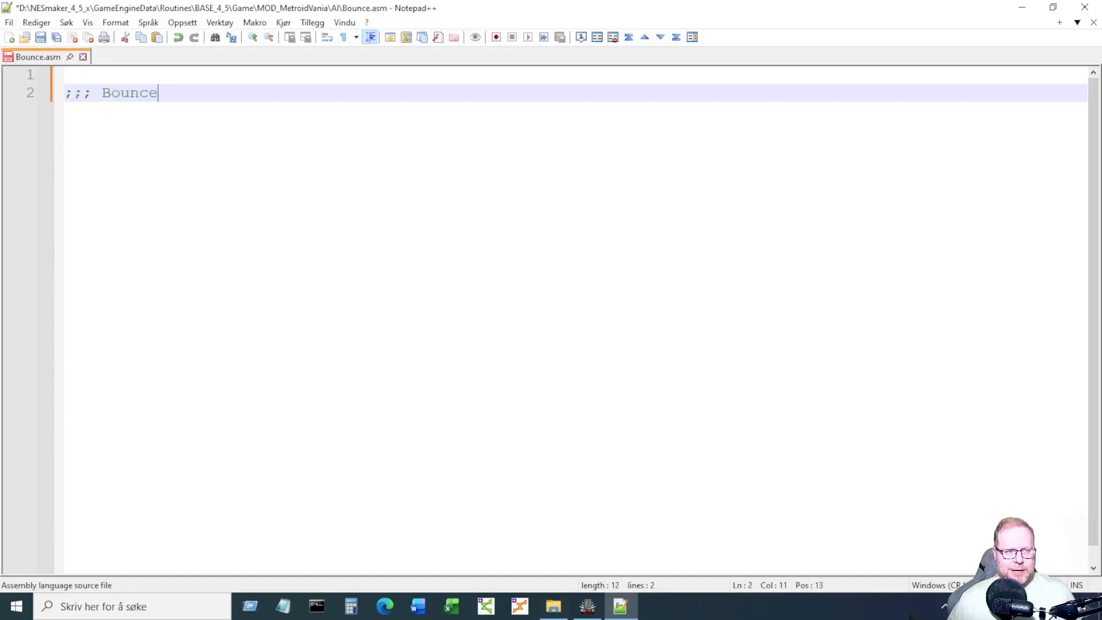
{"action": "key", "text": "Return"}
{"action": "key", "text": "Return"}
{"action": "key", "text": "Tab"}
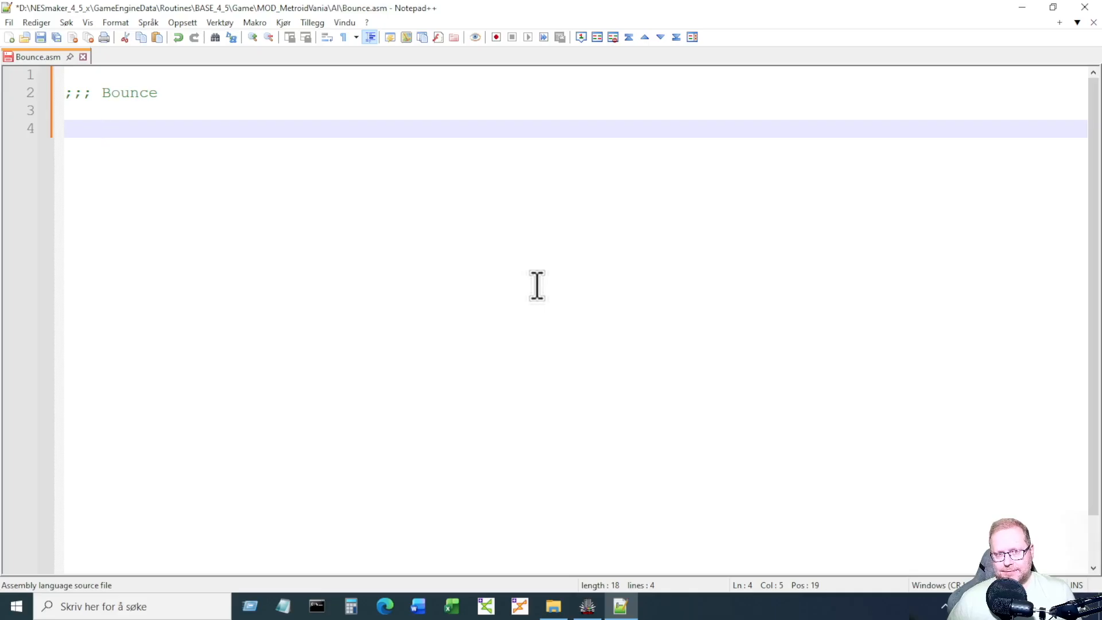
Back in NES Maker, display the jump_throughPlat_with_Action.asm input script under Scripts.
{"action": "left_click", "coordinate": [586, 606]}
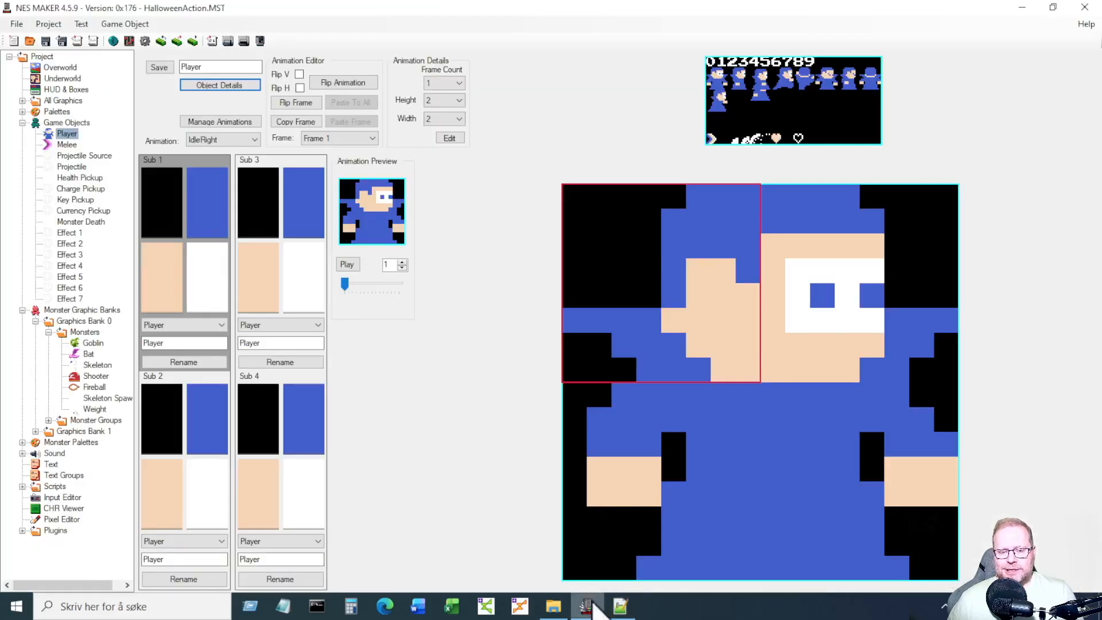
{"action": "left_click", "coordinate": [22, 486]}
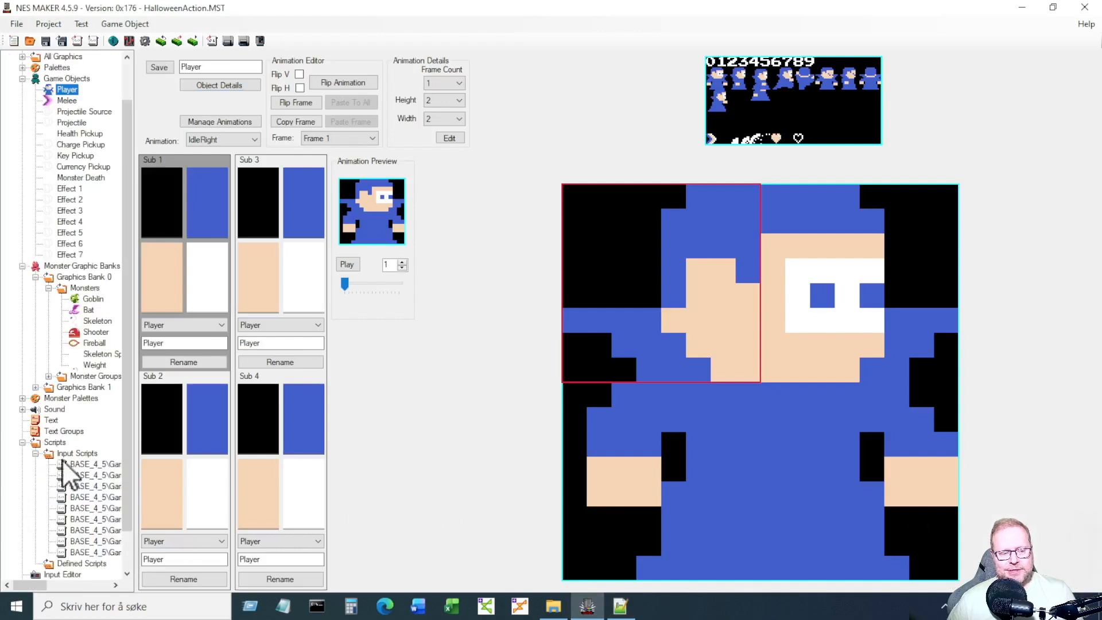
{"action": "left_click", "coordinate": [100, 500]}
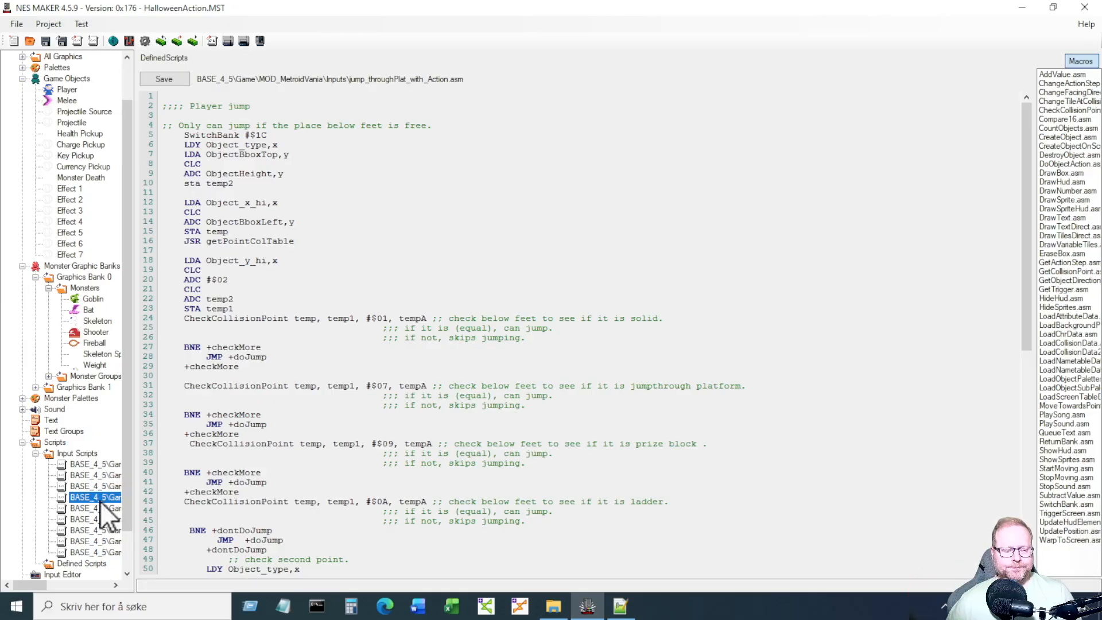
Open jump_throughPlat_with_Action.asm in Notepad++ and select its jump-speed lines 77–83.
{"action": "double_click", "coordinate": [100, 497]}
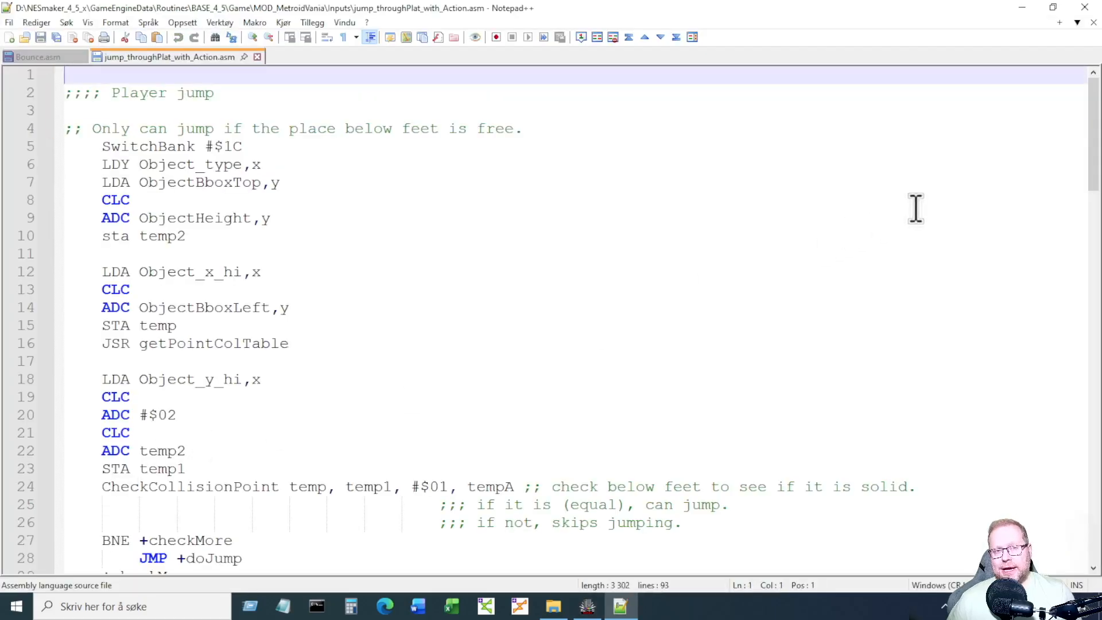
{"action": "left_click_drag", "start_coordinate": [1093, 115], "coordinate": [1093, 380]}
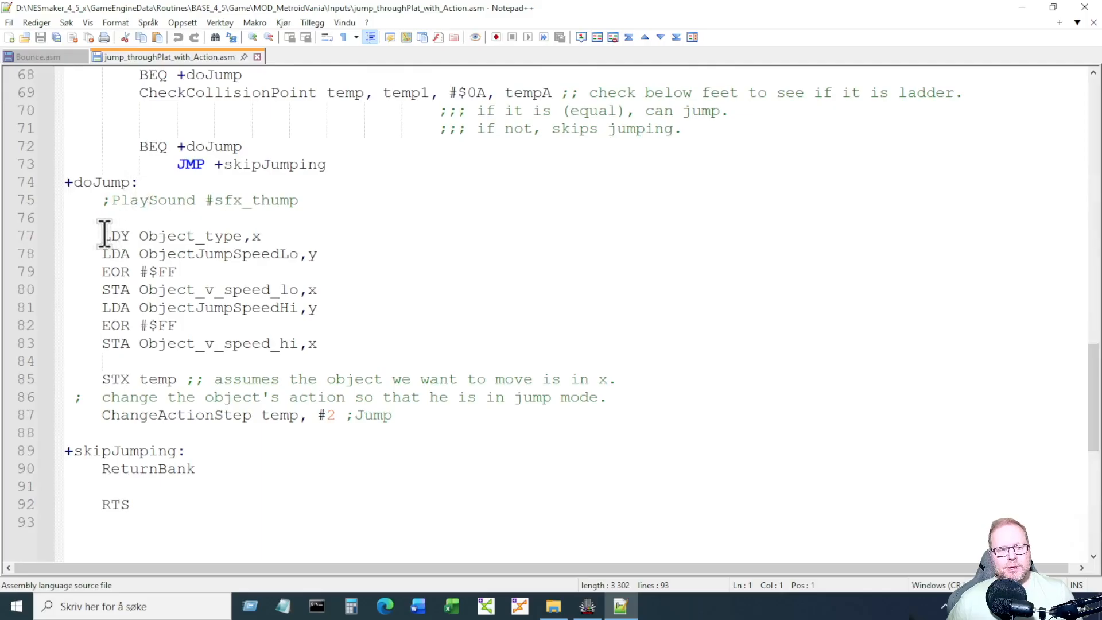
{"action": "left_click_drag", "start_coordinate": [102, 236], "coordinate": [311, 233]}
{"action": "left_click", "coordinate": [311, 234]}
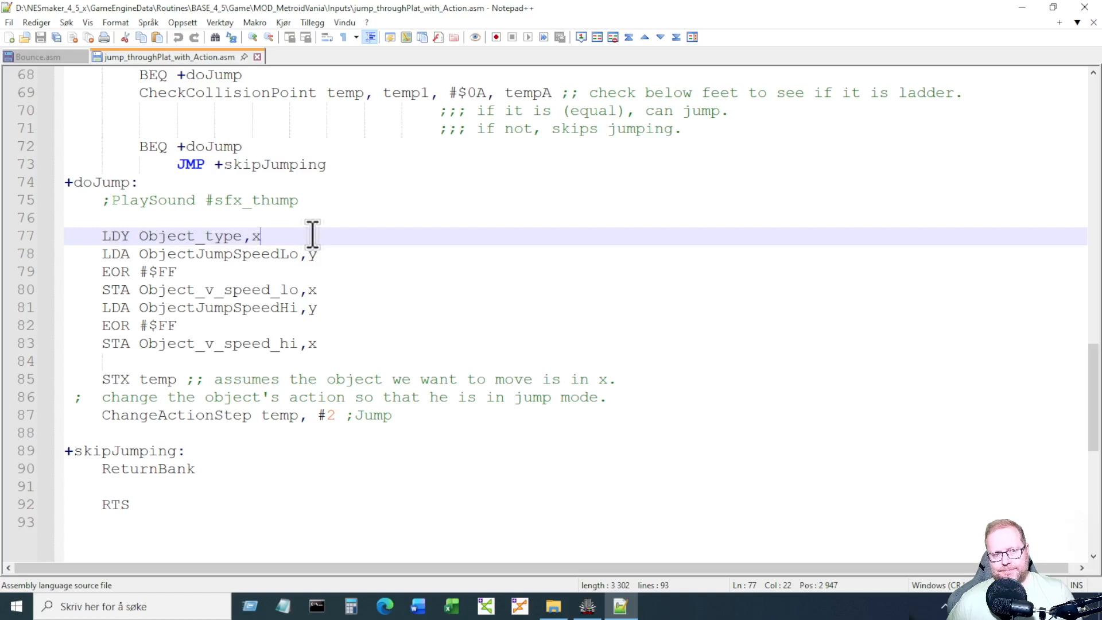
{"action": "left_click_drag", "start_coordinate": [102, 236], "coordinate": [332, 343]}
{"action": "key", "text": "ctrl+c"}
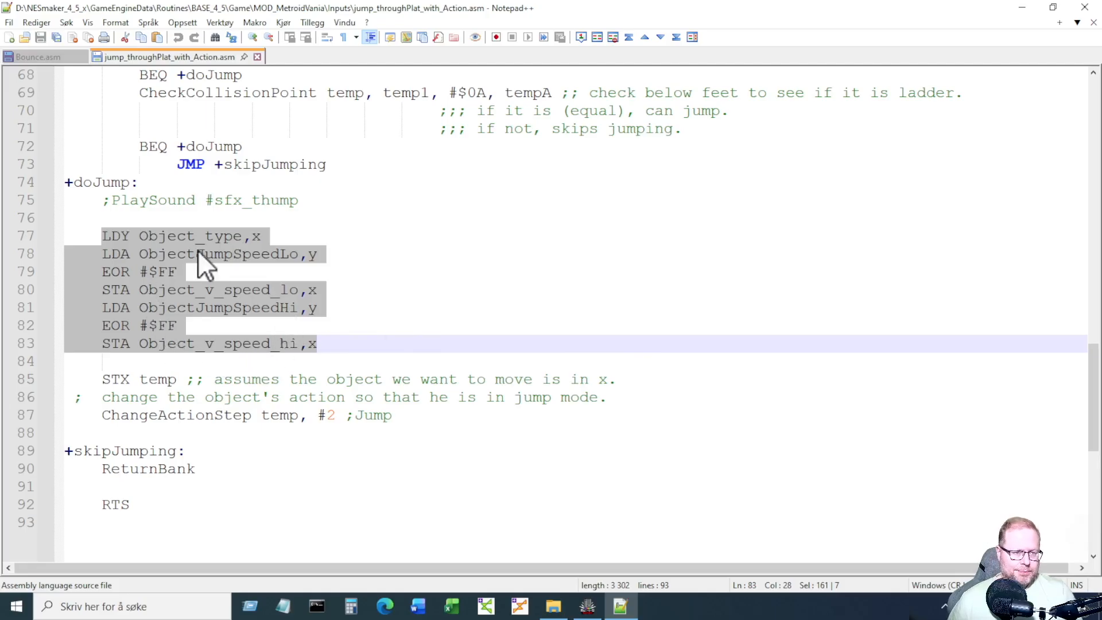
Paste the seven jump-speed lines into Bounce.asm below its header, add a blank line, and save.
{"action": "left_click", "coordinate": [39, 56]}
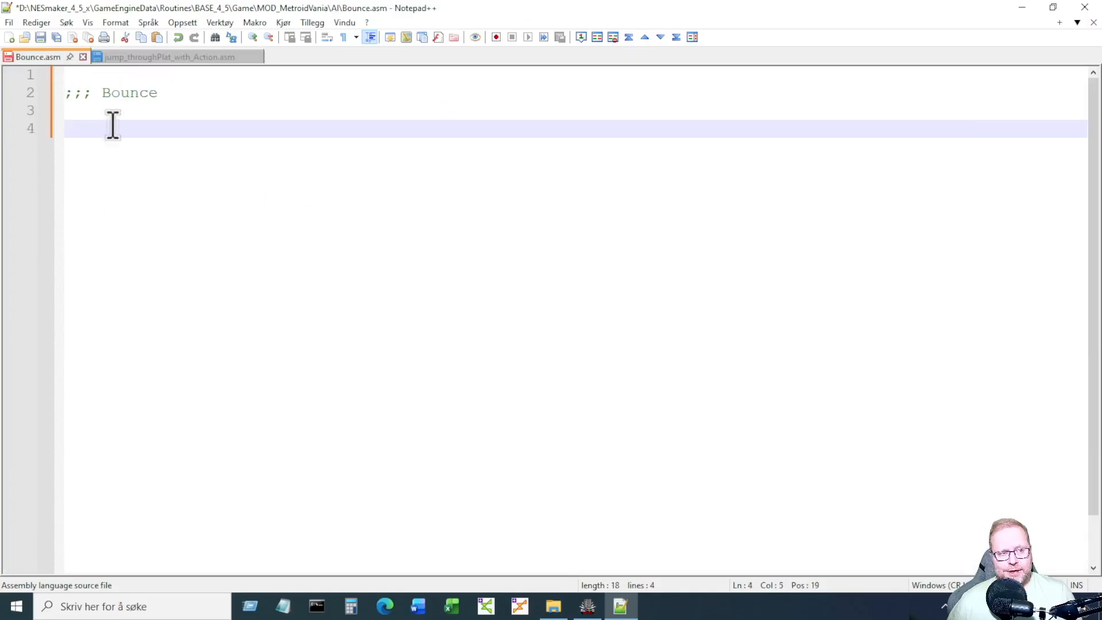
{"action": "key", "text": "ctrl+v"}
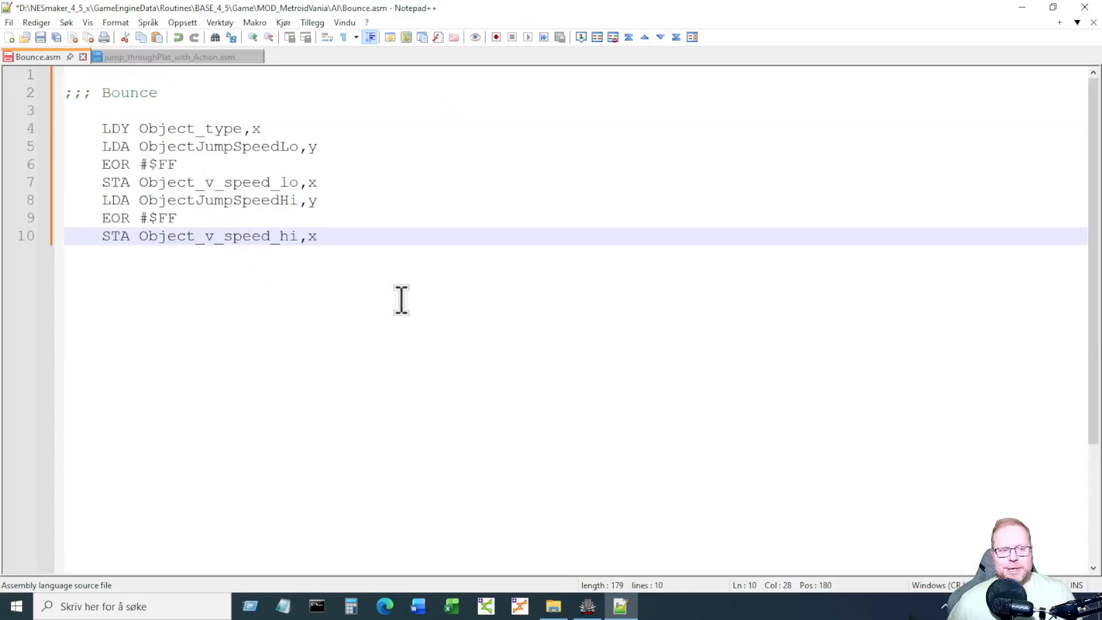
{"action": "key", "text": "Return"}
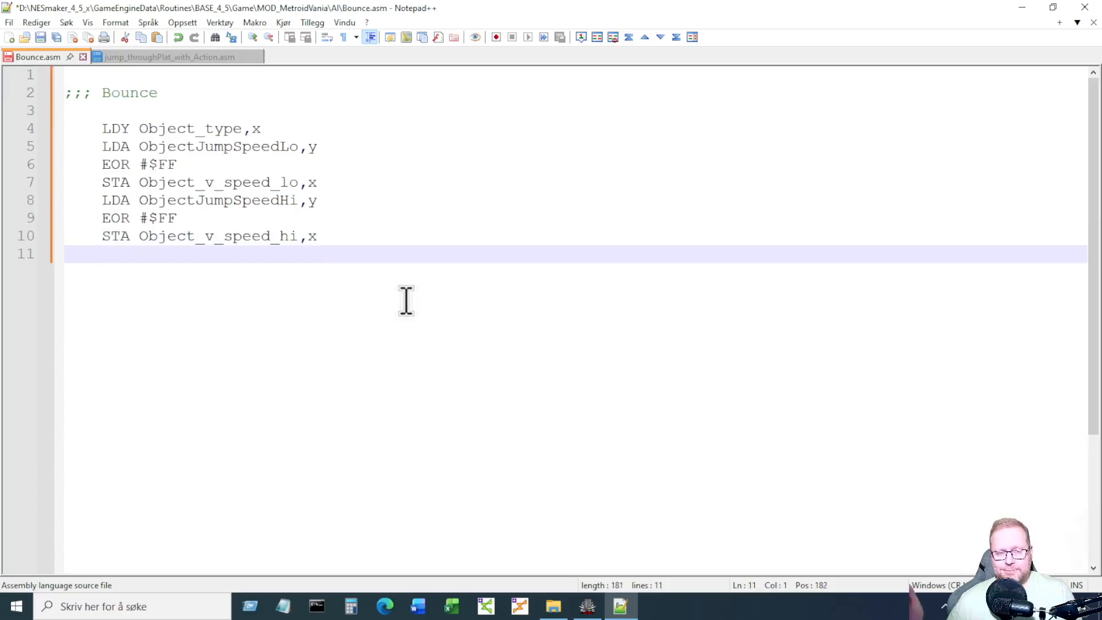
{"action": "key", "text": "ctrl+s"}
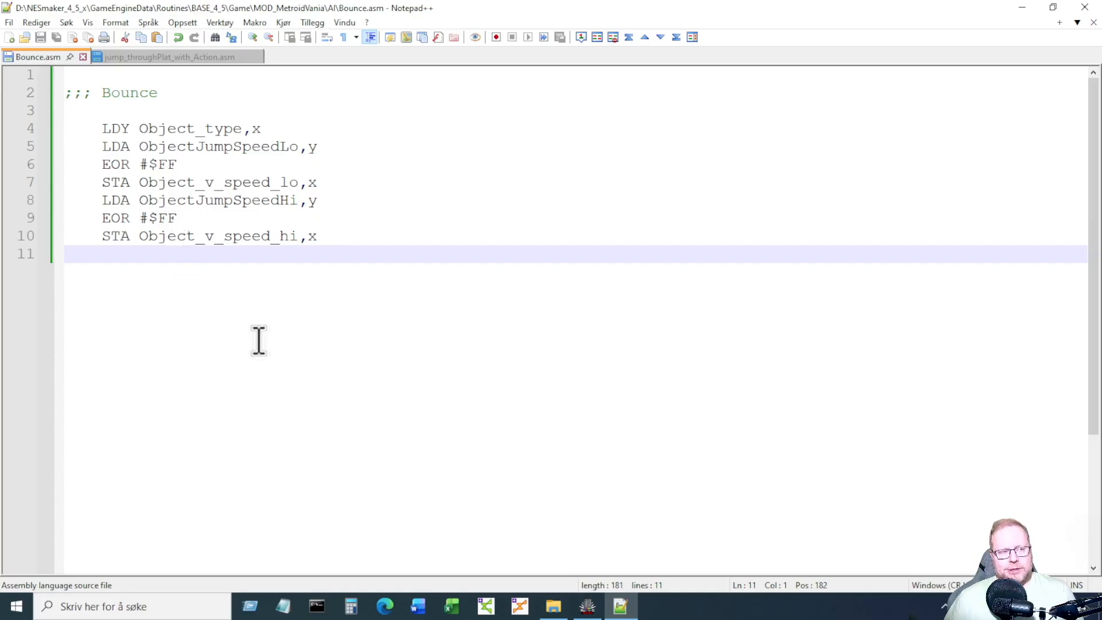
Open full-screen Script Settings from the Overworld, select the unused AI_Behavior4 slot, then view Project Labels.
{"action": "left_click", "coordinate": [595, 603]}
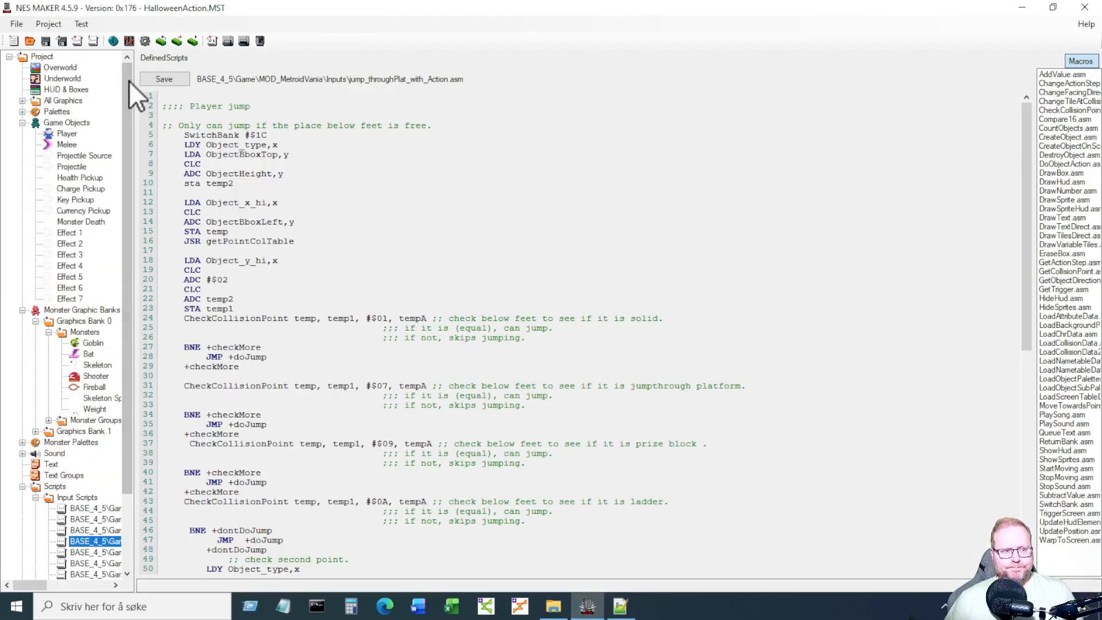
{"action": "left_click", "coordinate": [70, 64]}
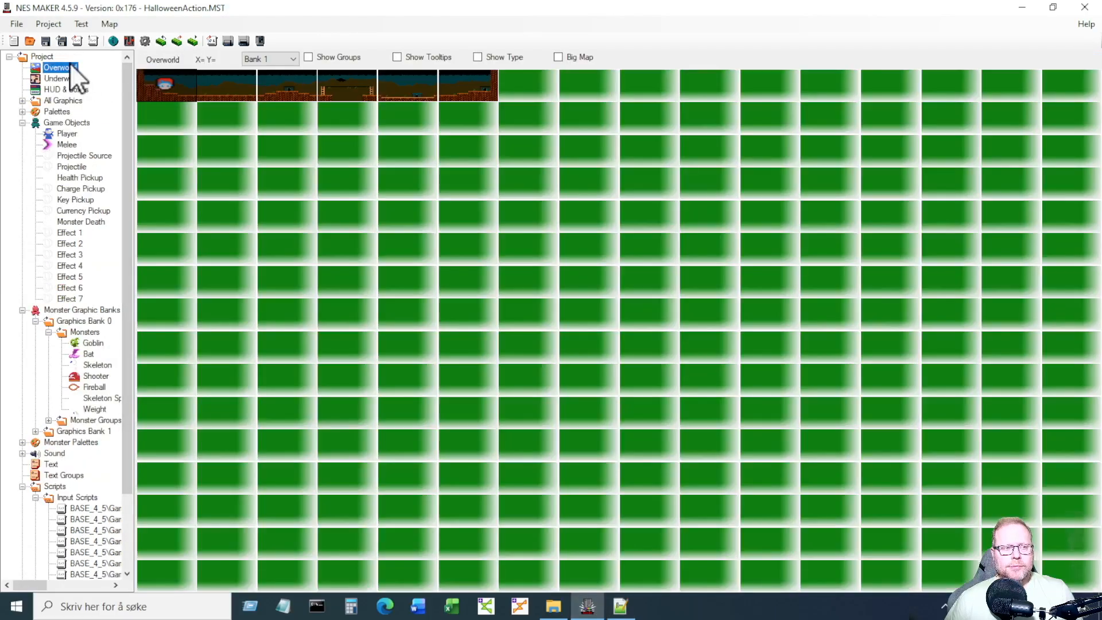
{"action": "left_click", "coordinate": [146, 40]}
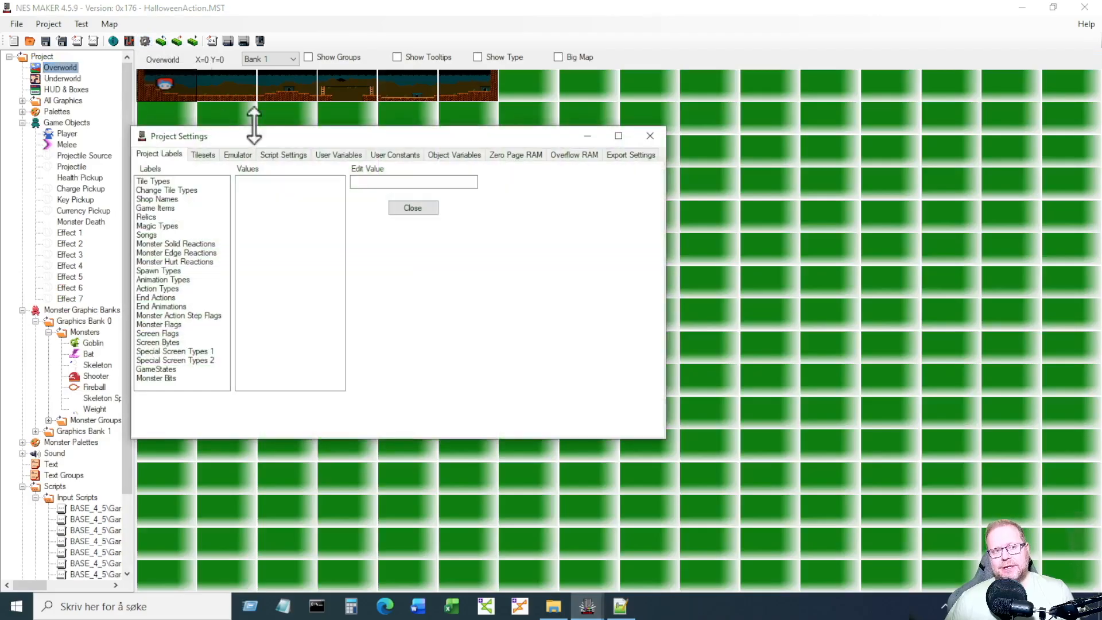
{"action": "left_click", "coordinate": [285, 152]}
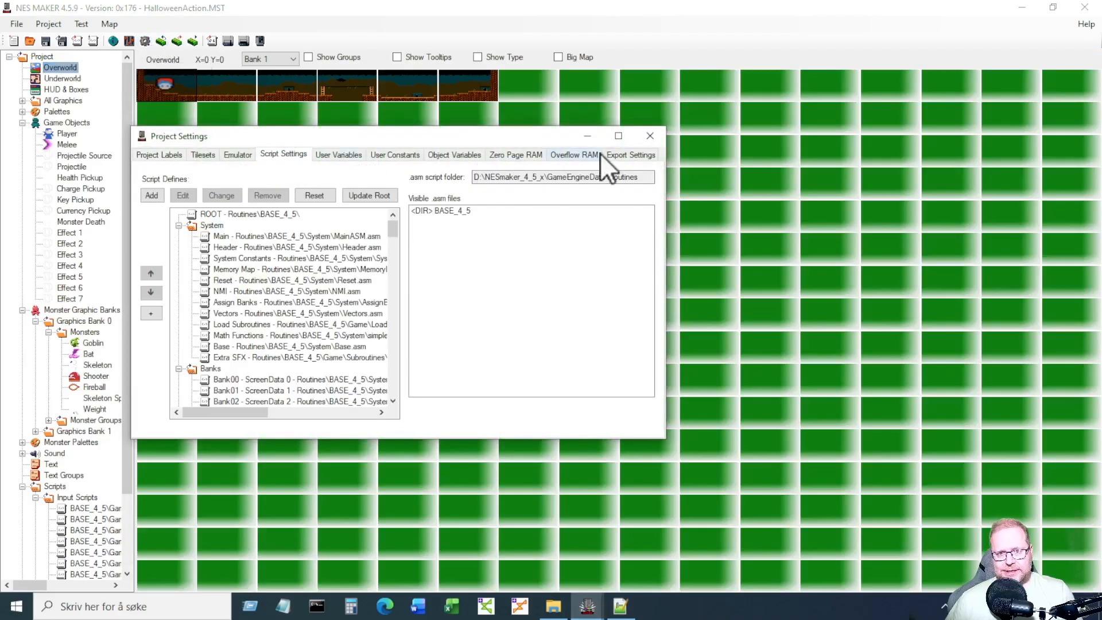
{"action": "left_click", "coordinate": [619, 136]}
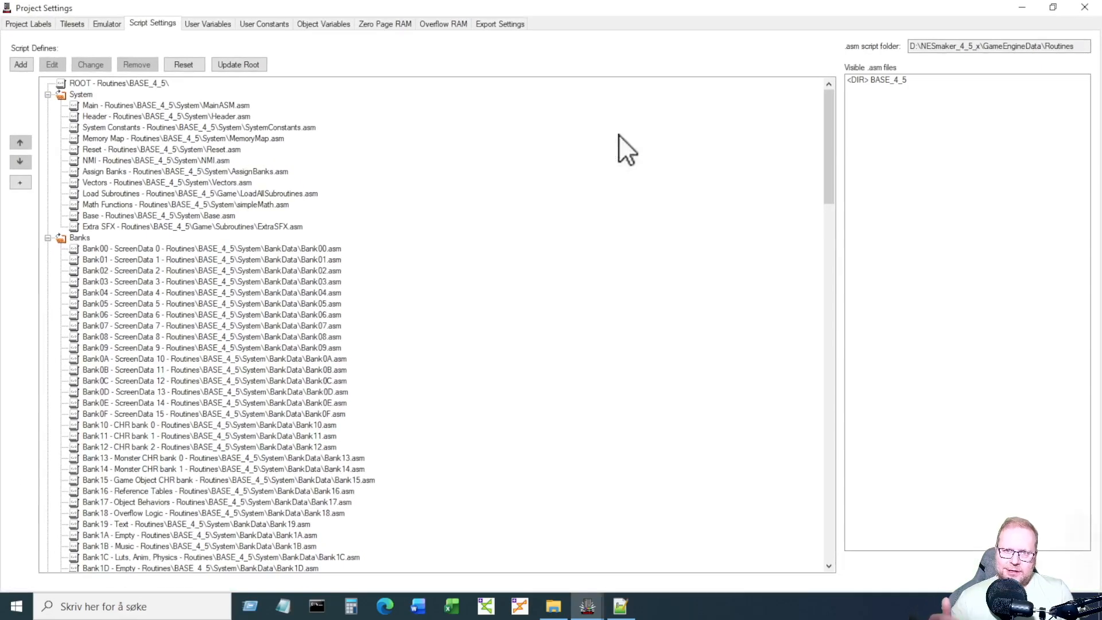
{"action": "left_click_drag", "start_coordinate": [821, 118], "coordinate": [841, 383]}
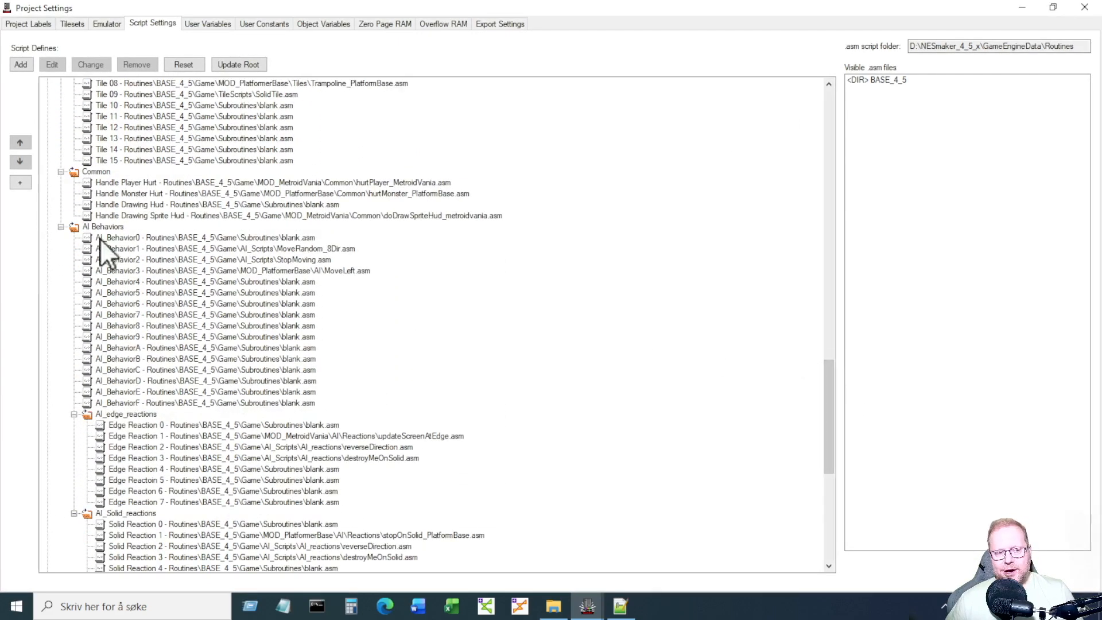
{"action": "left_click", "coordinate": [156, 282]}
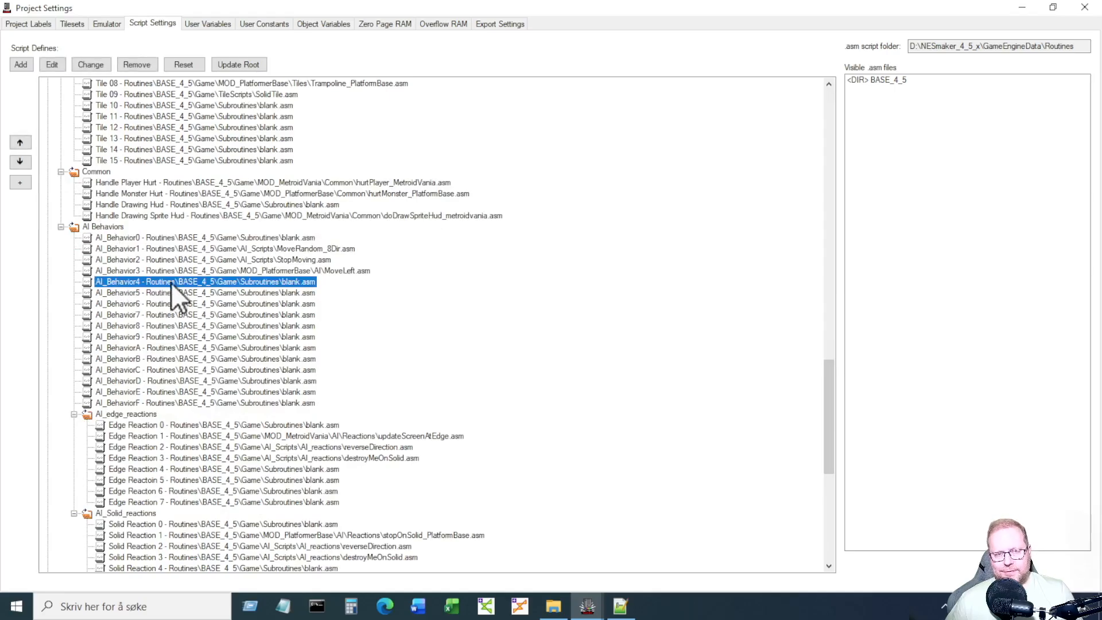
{"action": "left_click", "coordinate": [35, 25]}
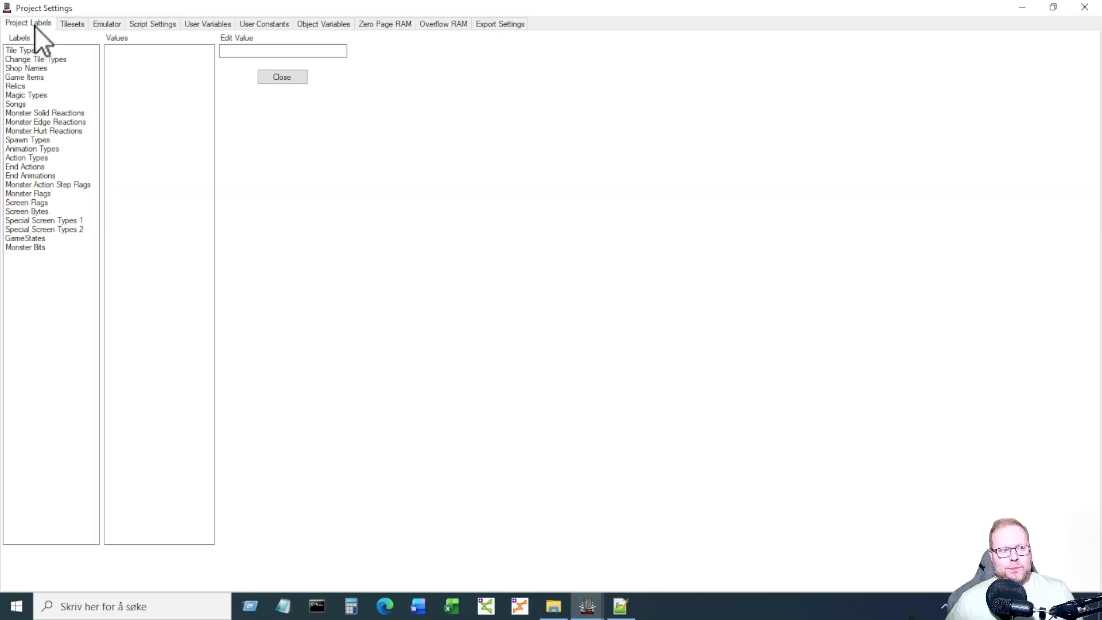
Check the Bounce entry among the Action Types project labels.
{"action": "left_click", "coordinate": [46, 157]}
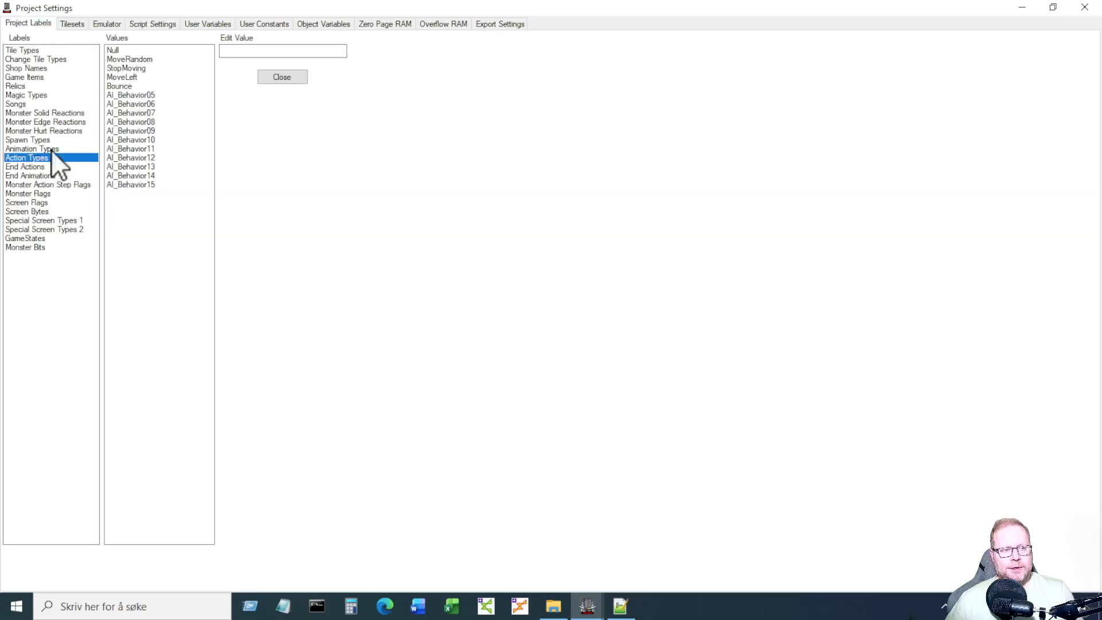
{"action": "left_click", "coordinate": [139, 87]}
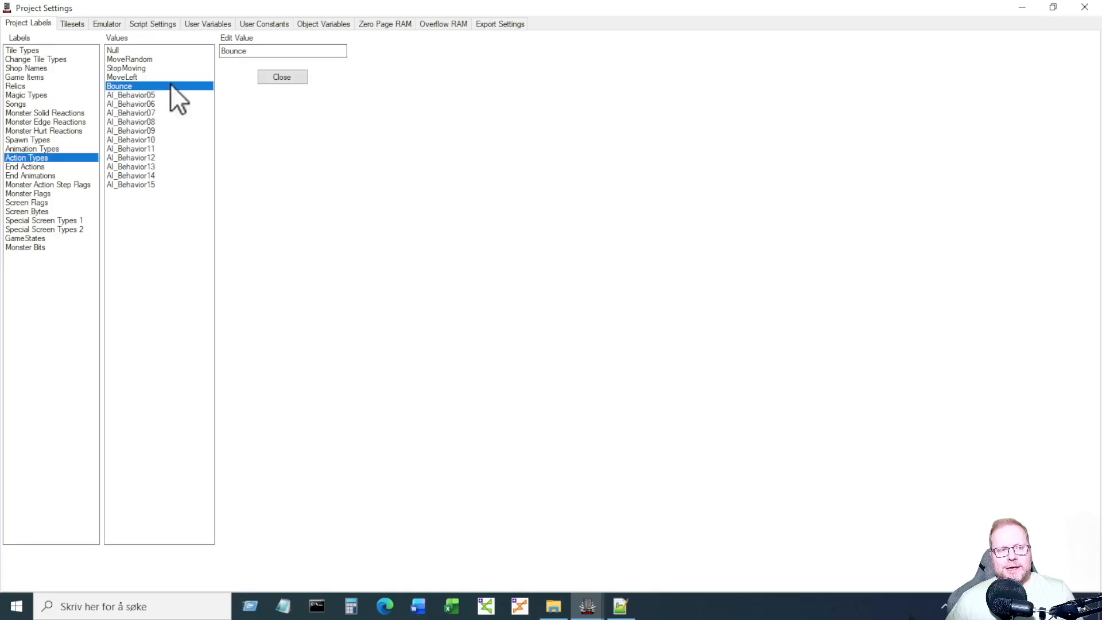
{"action": "left_click", "coordinate": [148, 23]}
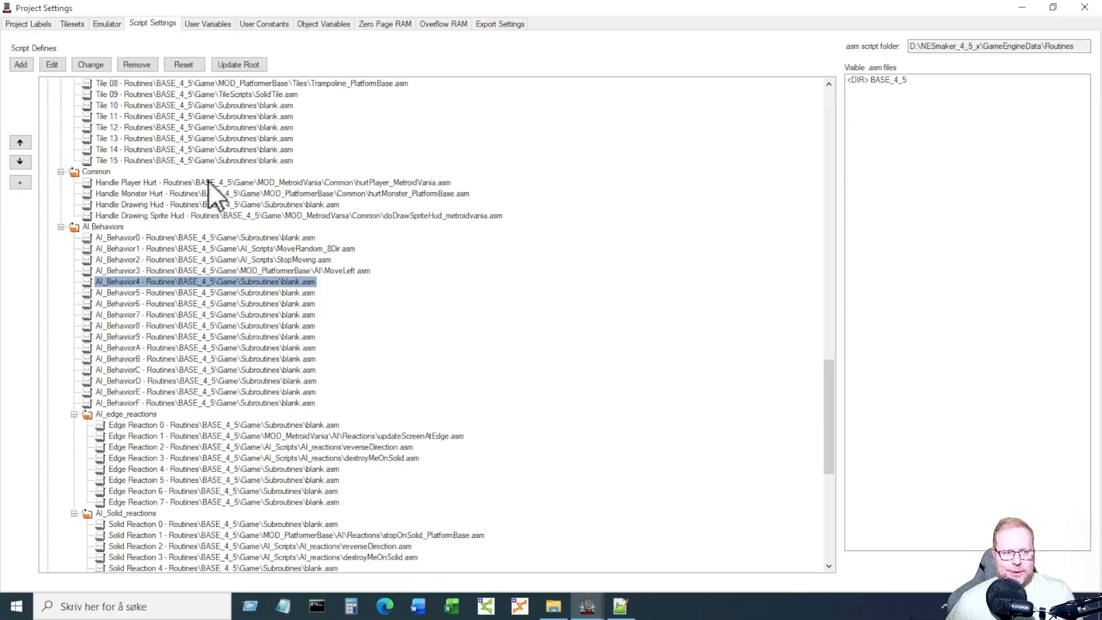
Assign BASE_4_5\MOD_MetroidVania\AI\Bounce.asm to the AI_Behavior4 slot and close Project Settings.
{"action": "left_click", "coordinate": [120, 281]}
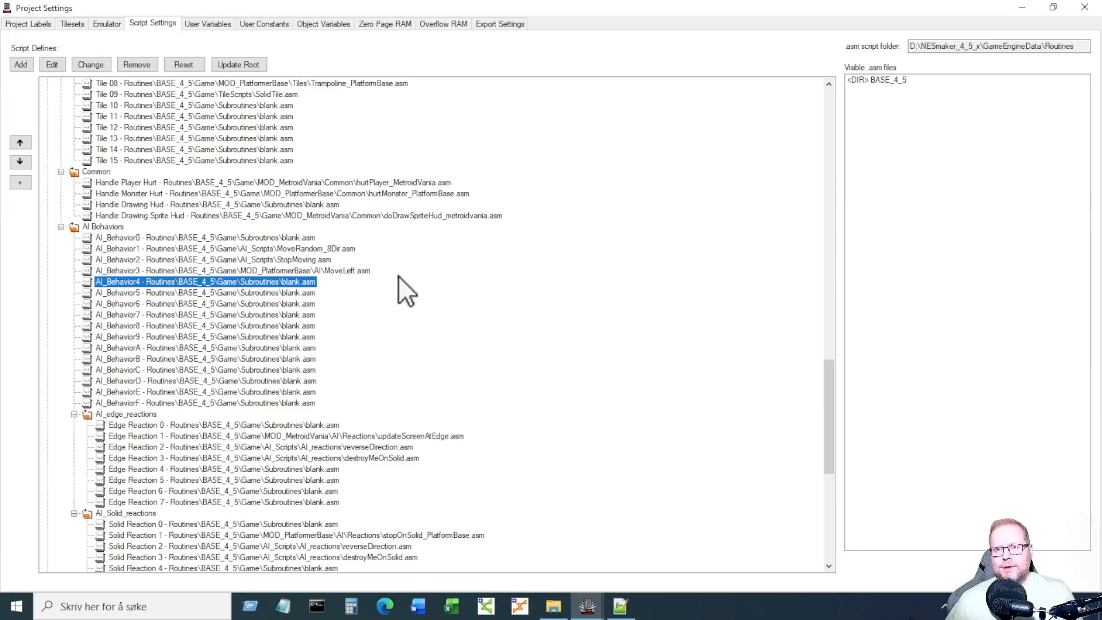
{"action": "left_click", "coordinate": [891, 79]}
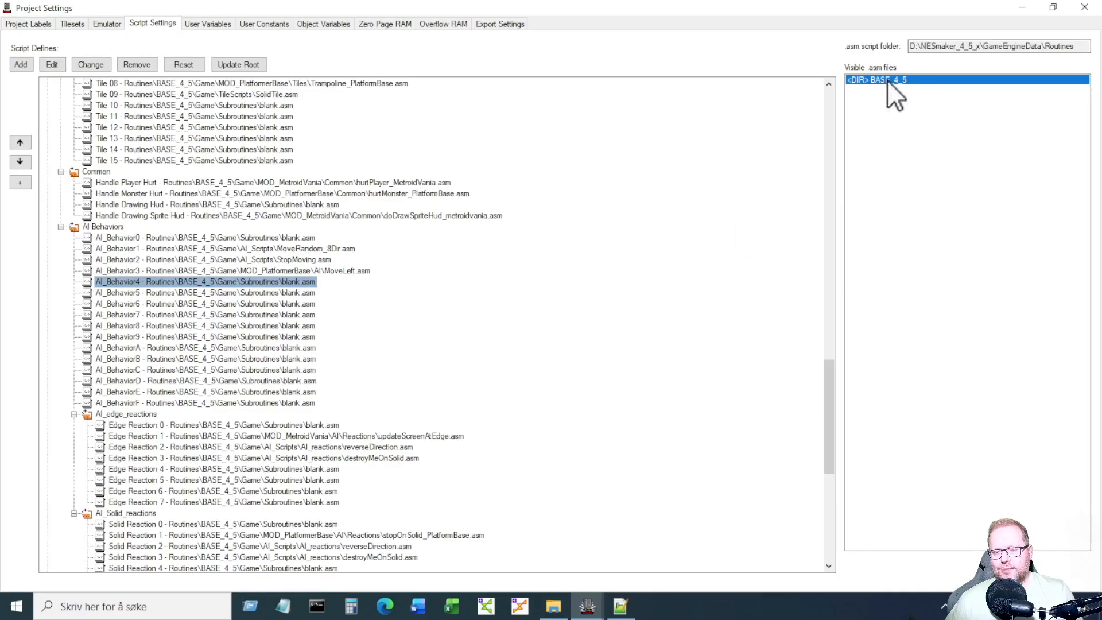
{"action": "double_click", "coordinate": [887, 80]}
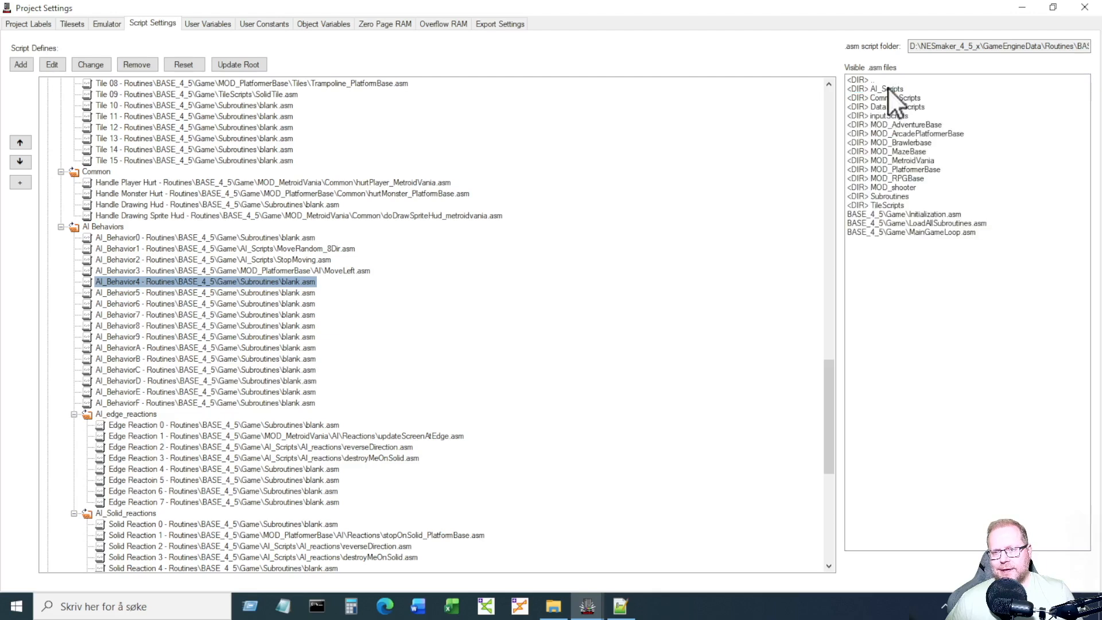
{"action": "double_click", "coordinate": [932, 160]}
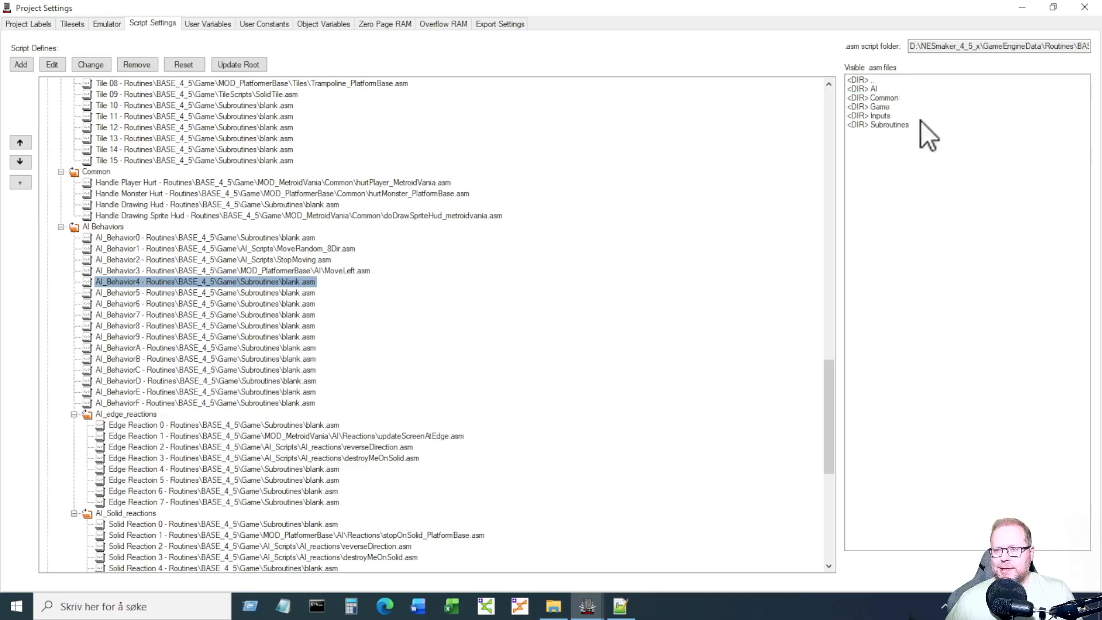
{"action": "double_click", "coordinate": [881, 88]}
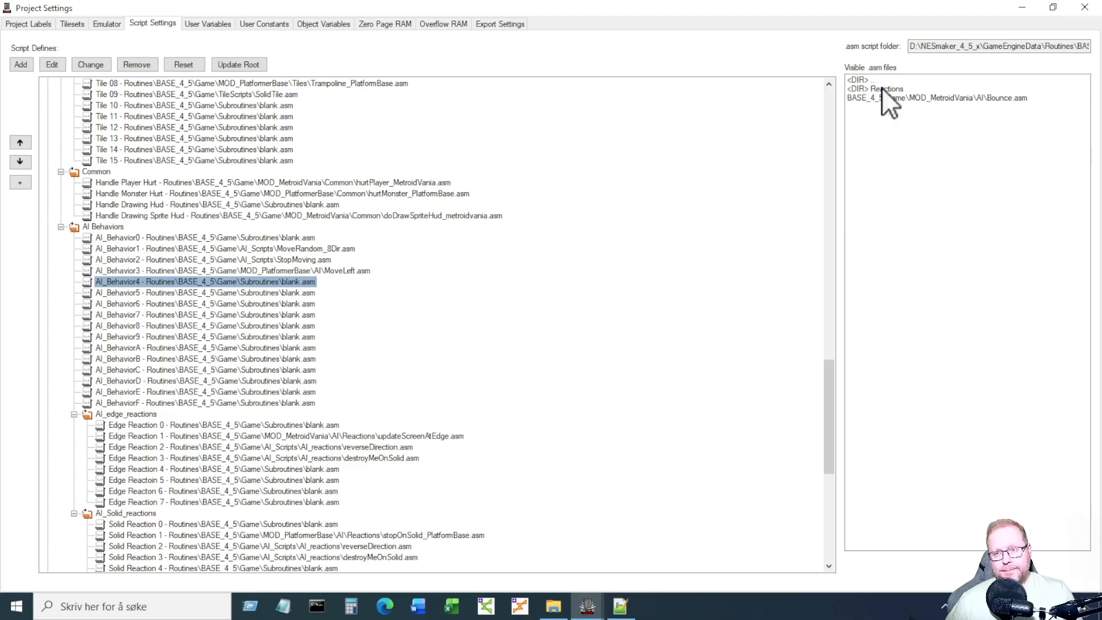
{"action": "left_click", "coordinate": [976, 99]}
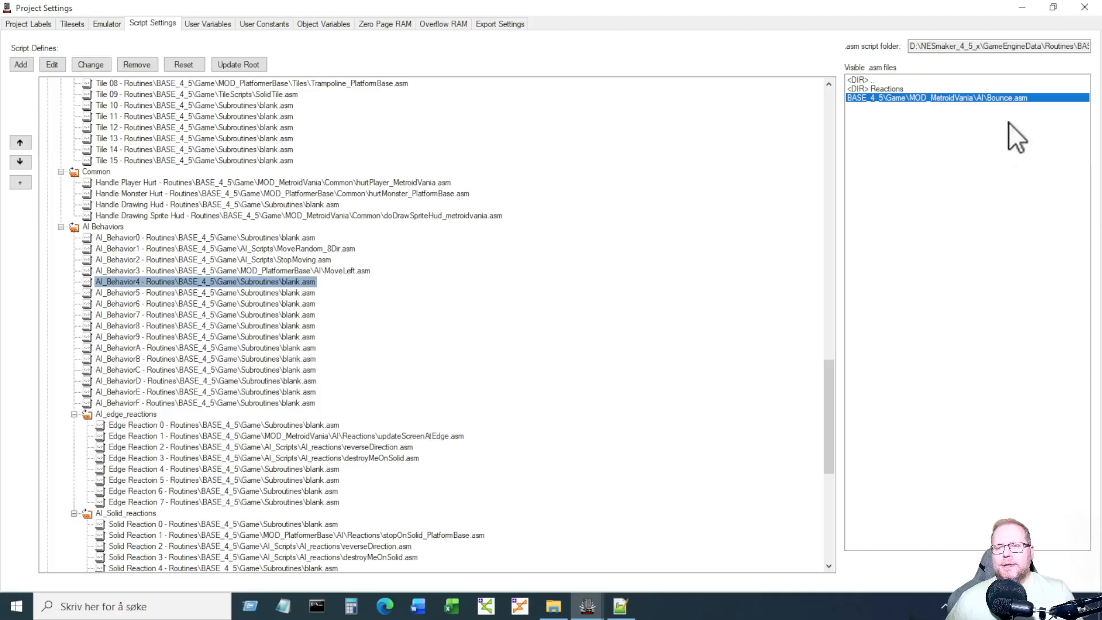
{"action": "double_click", "coordinate": [1000, 98]}
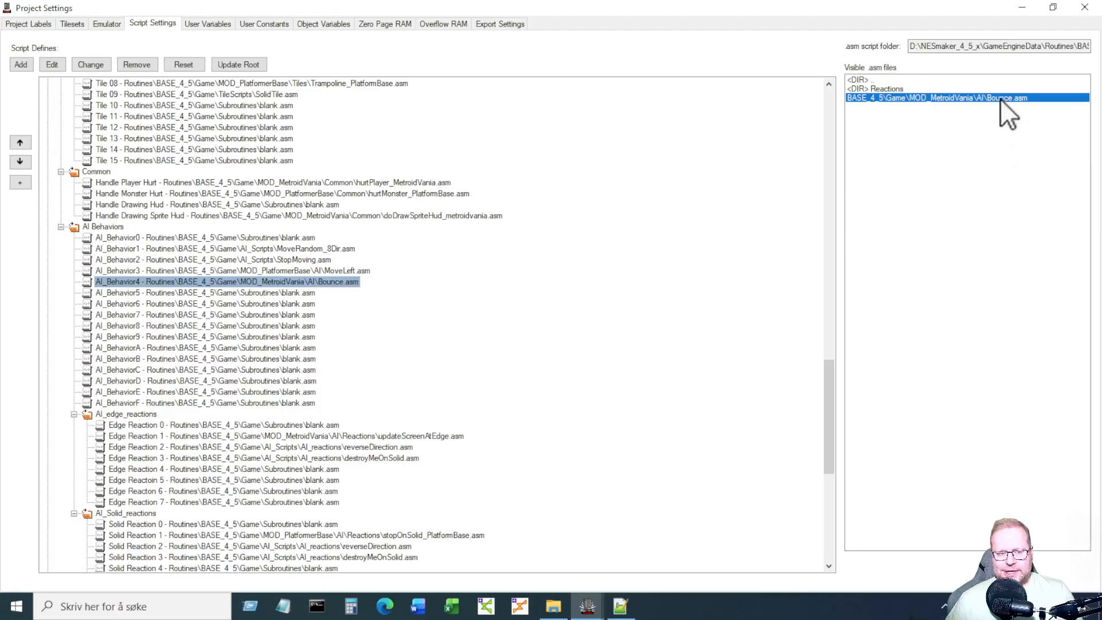
{"action": "left_click", "coordinate": [333, 283]}
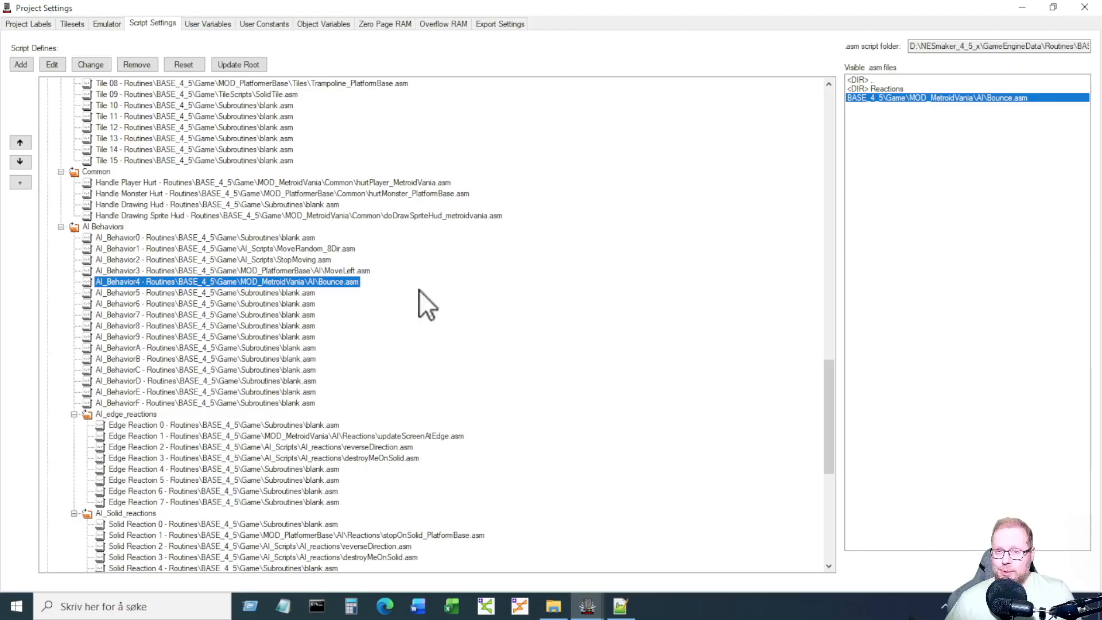
{"action": "left_click", "coordinate": [1085, 8]}
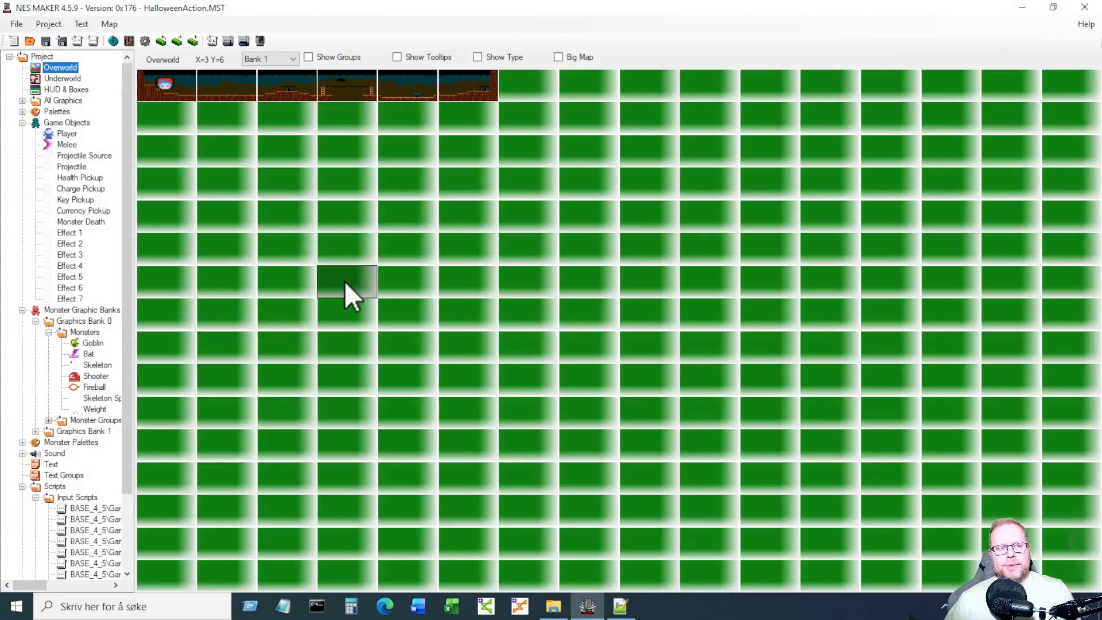
Look over the ObjectJumpSpeedLo line in Bounce.asm, then return to NES Maker.
{"action": "left_click", "coordinate": [621, 606]}
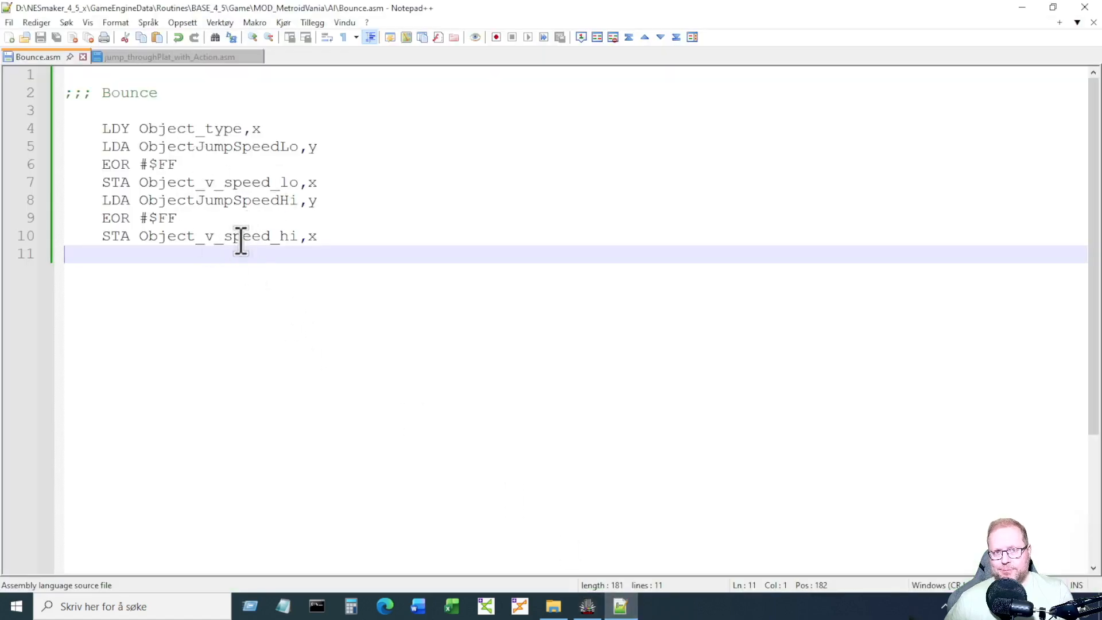
{"action": "double_click", "coordinate": [241, 147]}
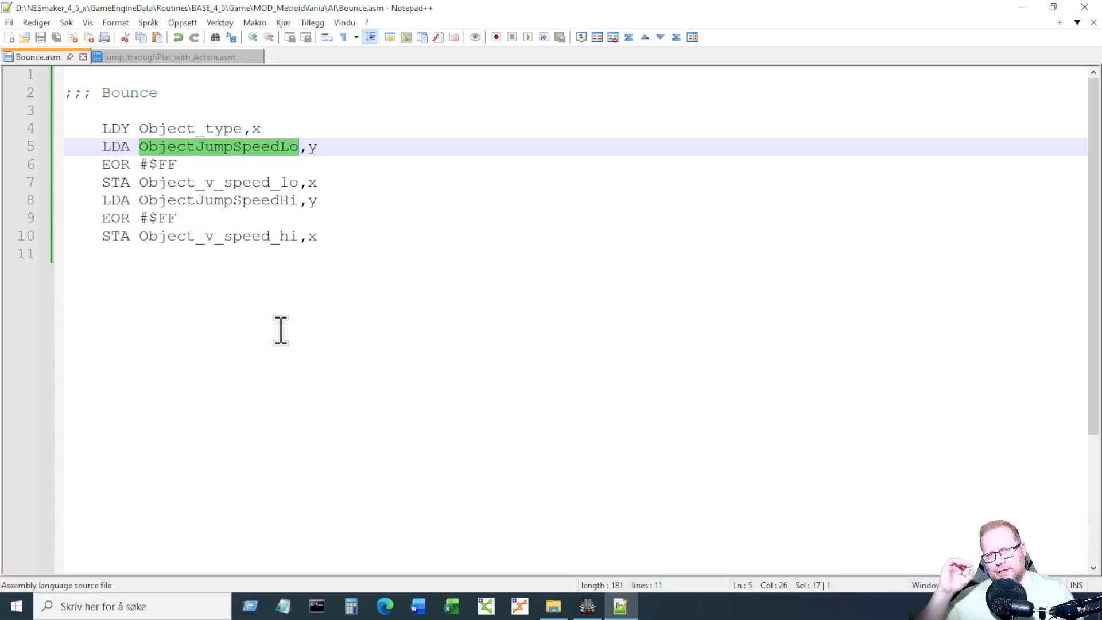
{"action": "left_click", "coordinate": [281, 330]}
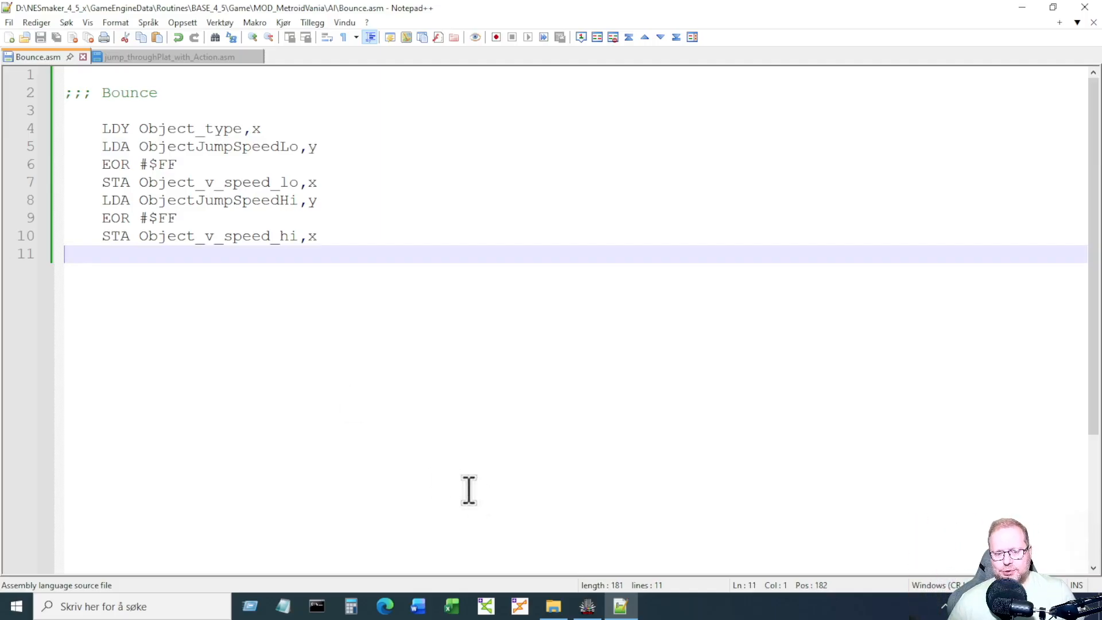
{"action": "left_click", "coordinate": [588, 606]}
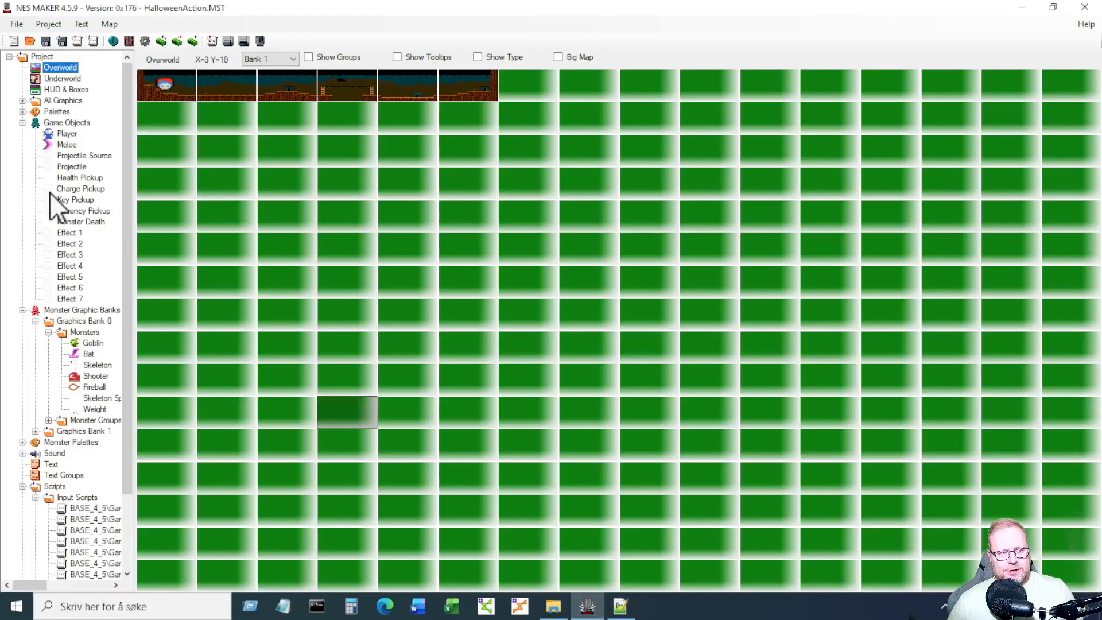
Open the Player's object details and confirm its Jump Speed stays at 70.
{"action": "left_click", "coordinate": [66, 133]}
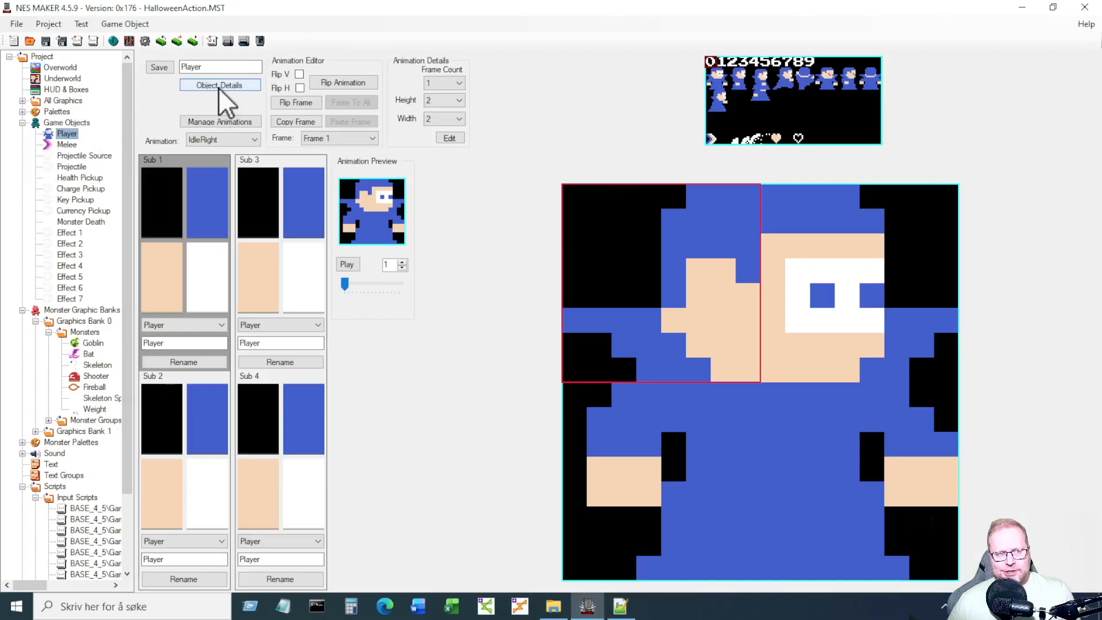
{"action": "left_click", "coordinate": [219, 86]}
{"action": "left_click", "coordinate": [208, 172]}
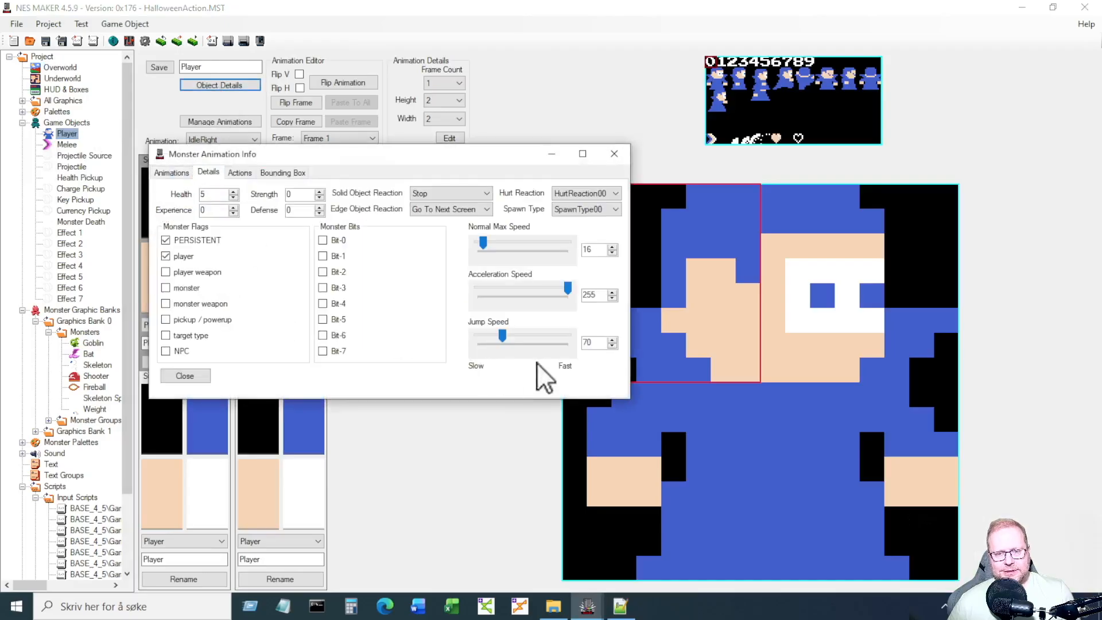
{"action": "left_click", "coordinate": [595, 343]}
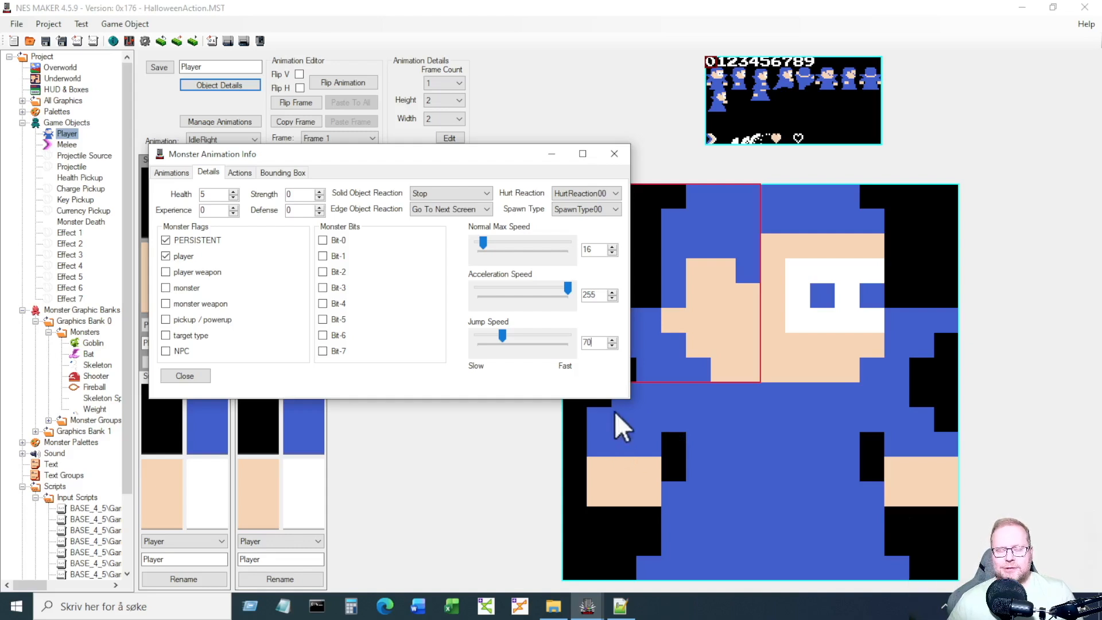
{"action": "double_click", "coordinate": [597, 342]}
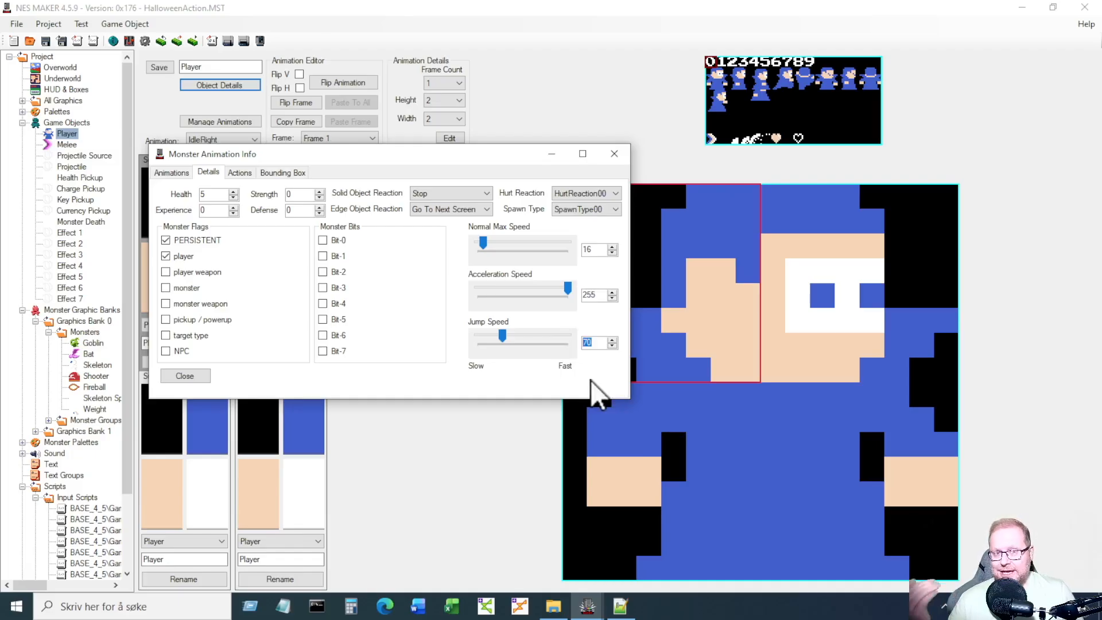
{"action": "left_click", "coordinate": [597, 342]}
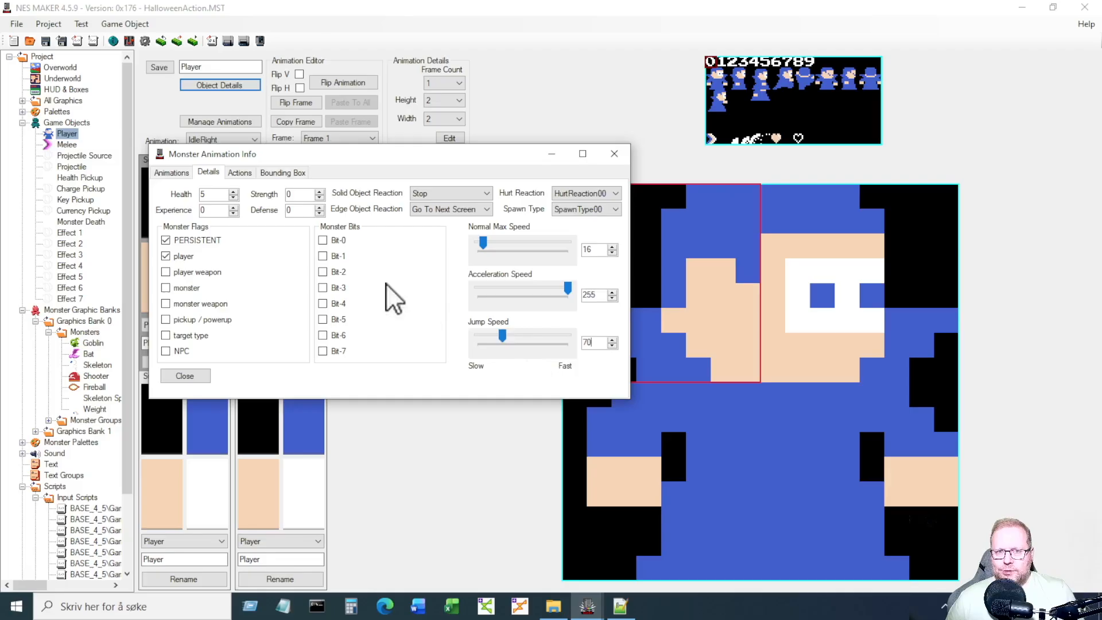
Inspect the Player's action step 7, the Hurt step, then close the details.
{"action": "left_click", "coordinate": [240, 172]}
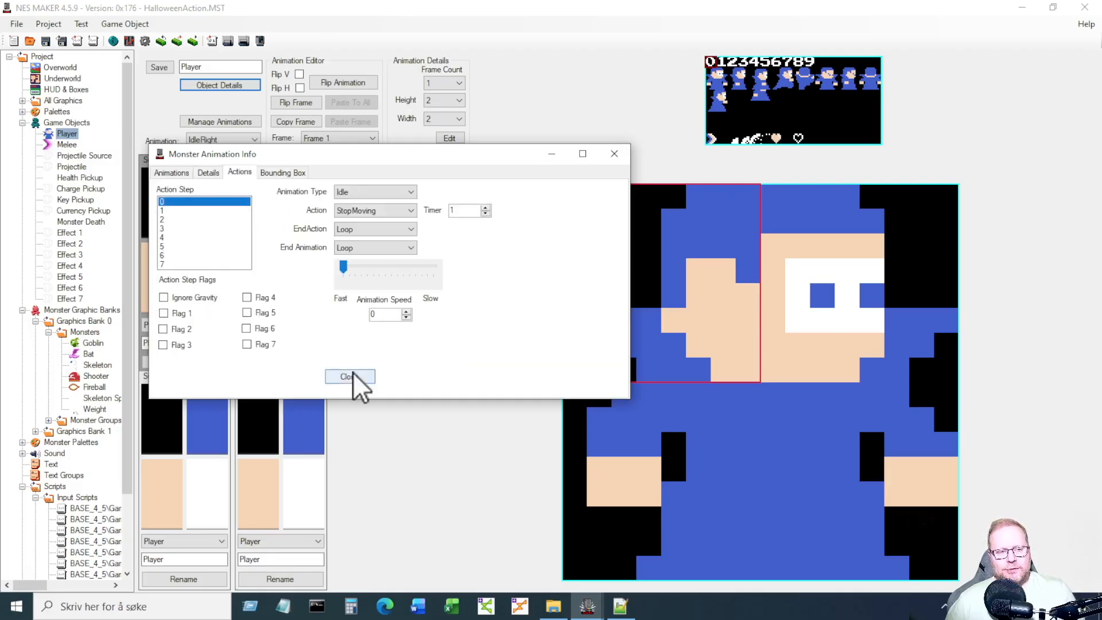
{"action": "left_click", "coordinate": [181, 264]}
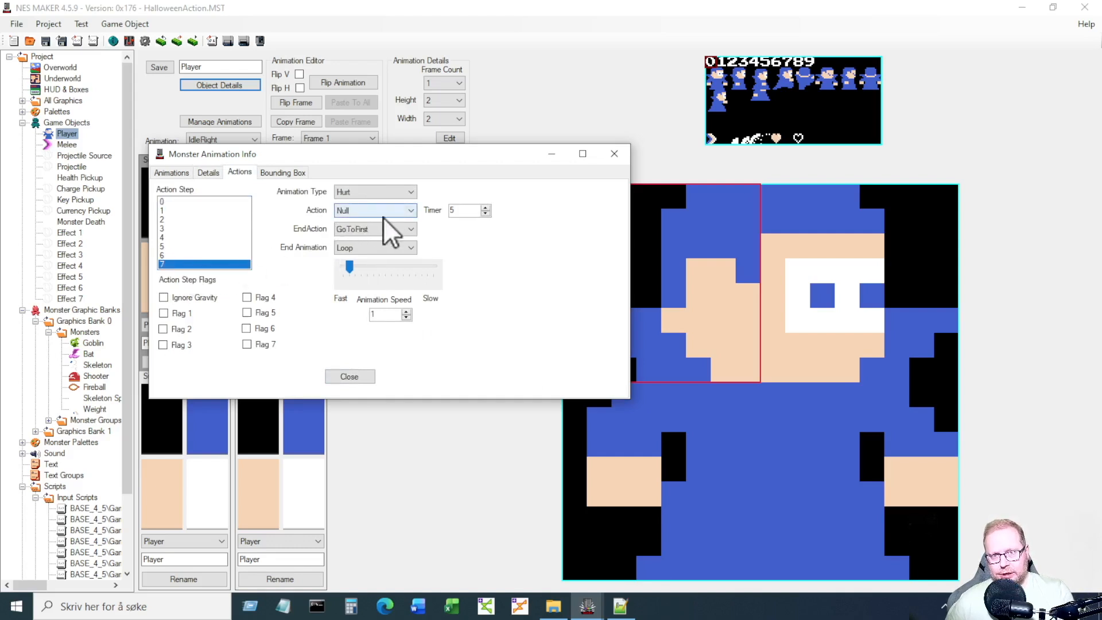
{"action": "left_click", "coordinate": [356, 376]}
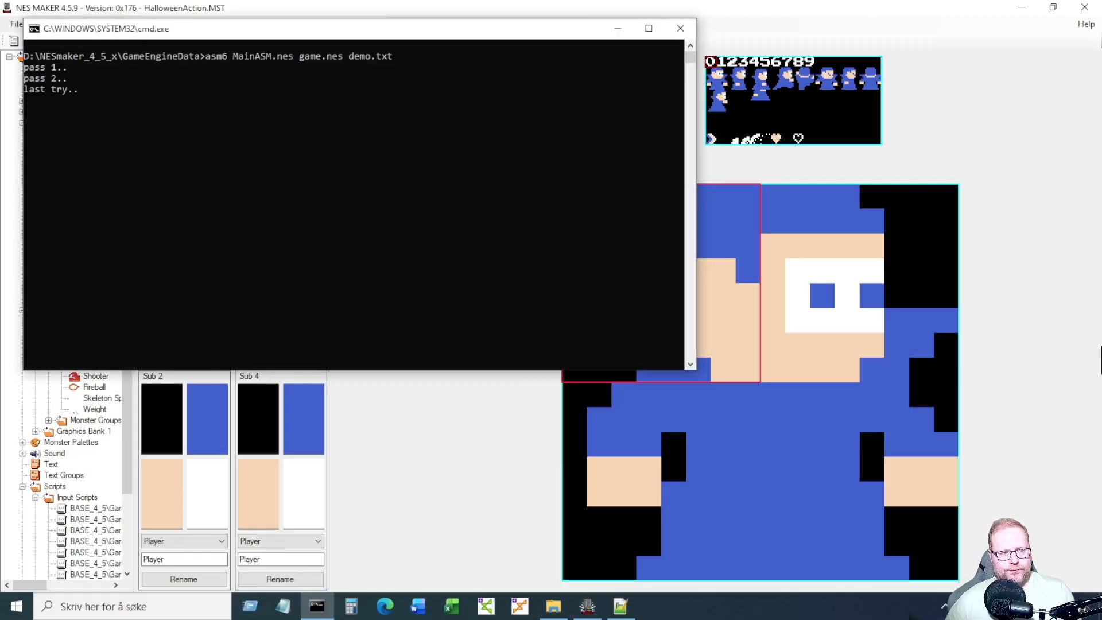
Dismiss the build console, walk the player right, then left and jump onto the ledge, and close Mesen.
{"action": "key", "text": "Return"}
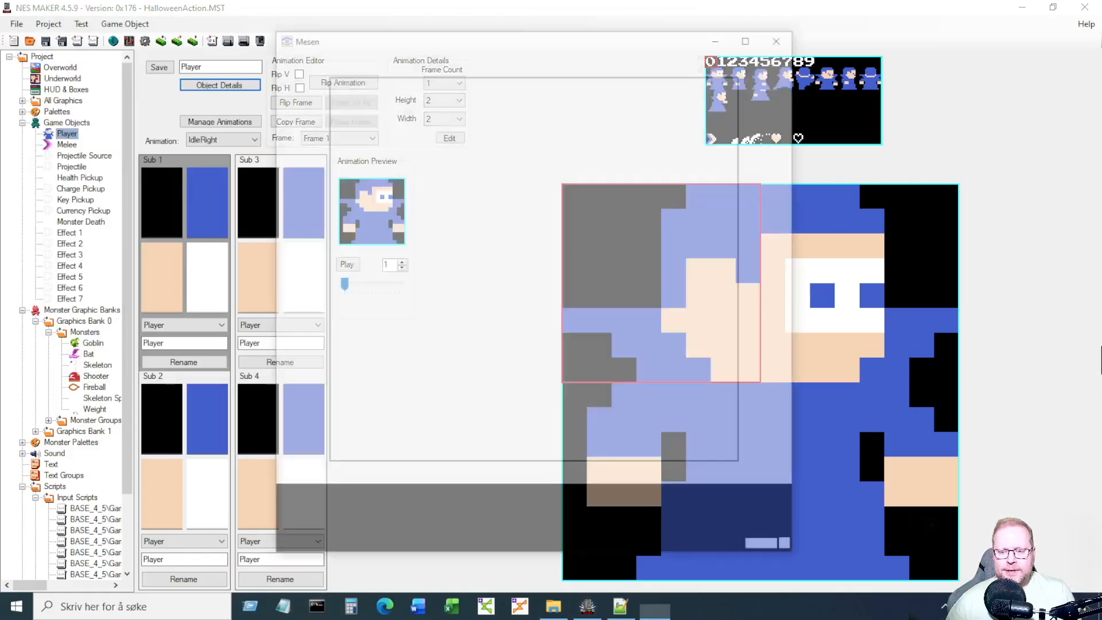
{"action": "key", "text": "Right"}
{"action": "key", "text": "Right"}
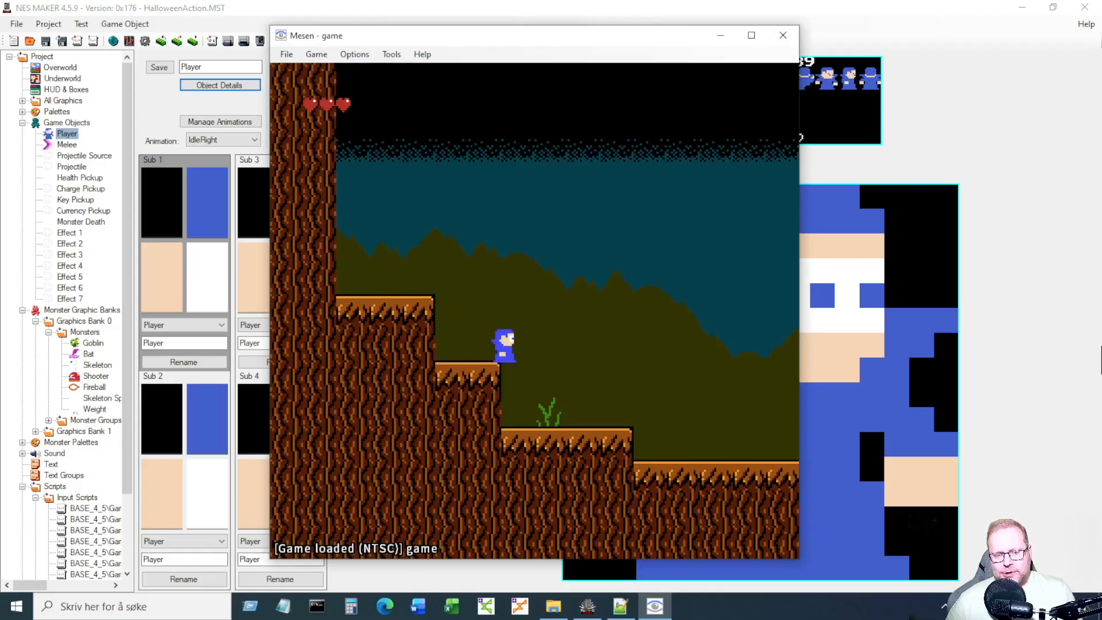
{"action": "key", "text": "Right"}
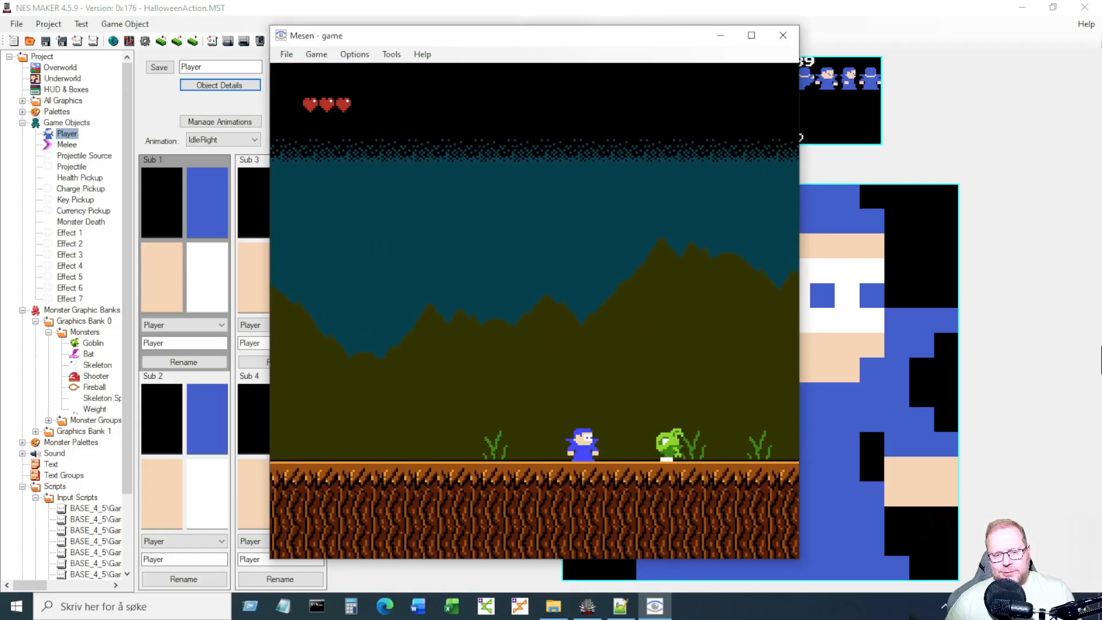
{"action": "key", "text": "Left"}
{"action": "key", "text": "z"}
{"action": "key", "text": "Left"}
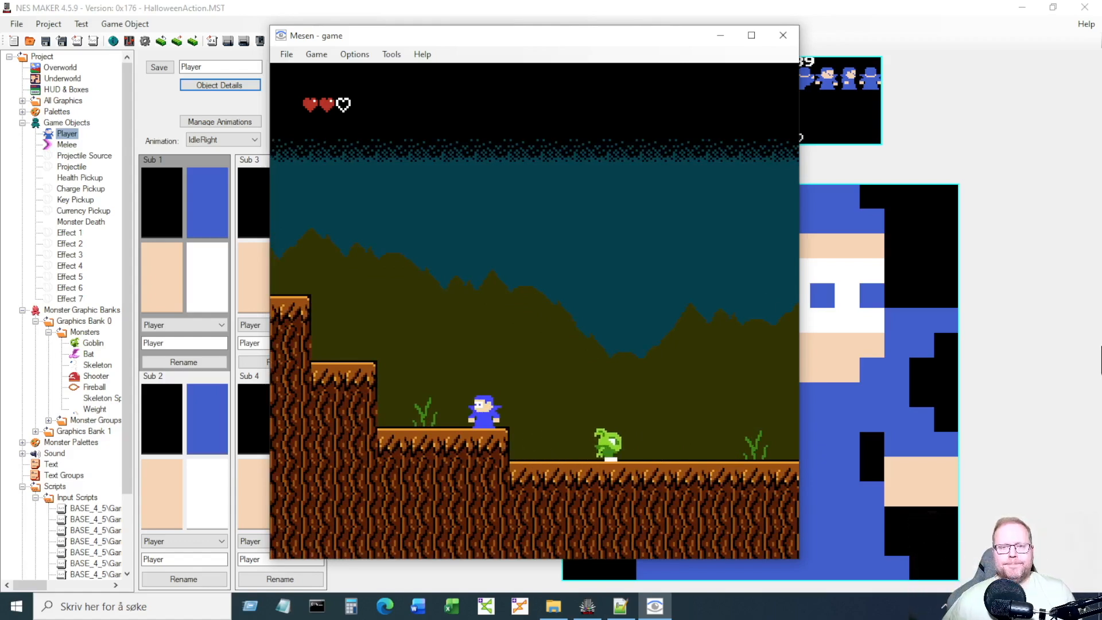
{"action": "left_click", "coordinate": [779, 36]}
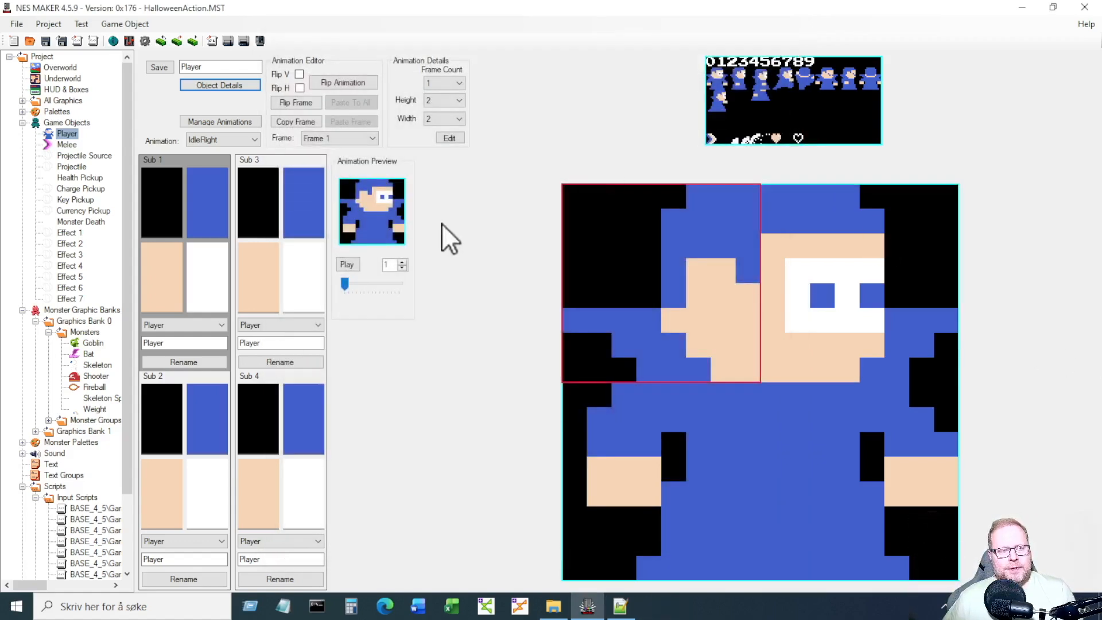
Set the Player's Hurt action step 7 to the Bounce action and close Object Details.
{"action": "left_click", "coordinate": [239, 88]}
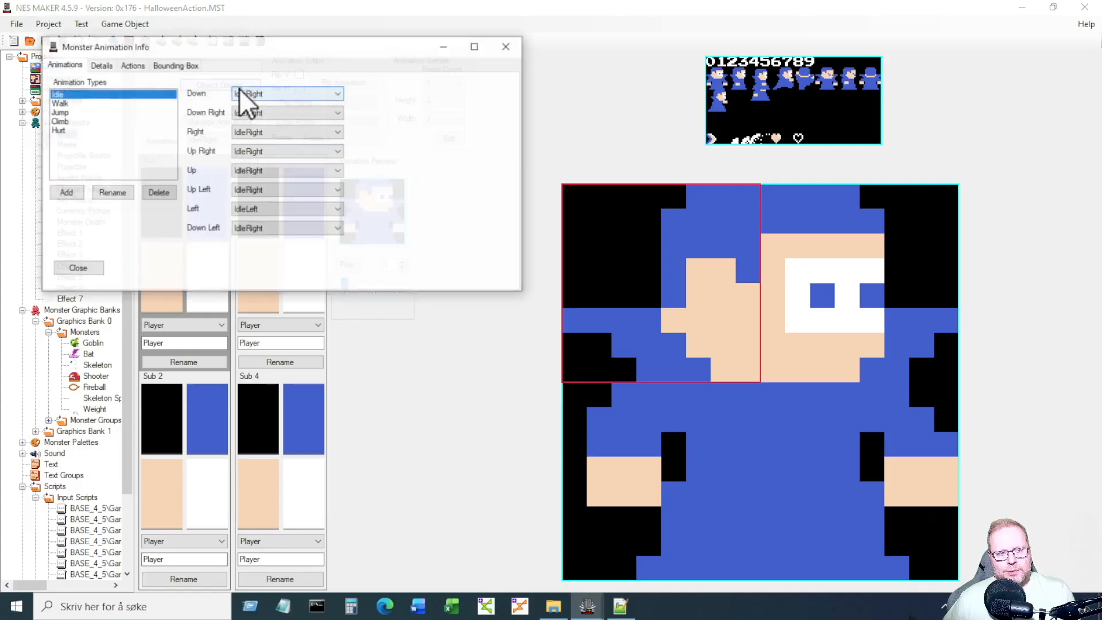
{"action": "left_click", "coordinate": [141, 65]}
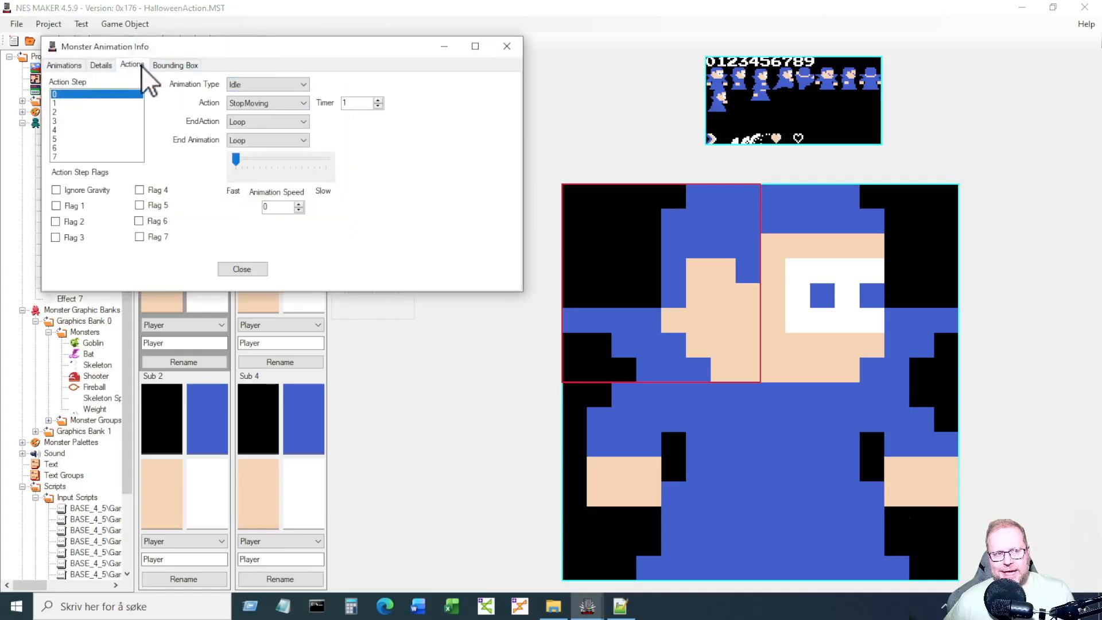
{"action": "left_click", "coordinate": [97, 155]}
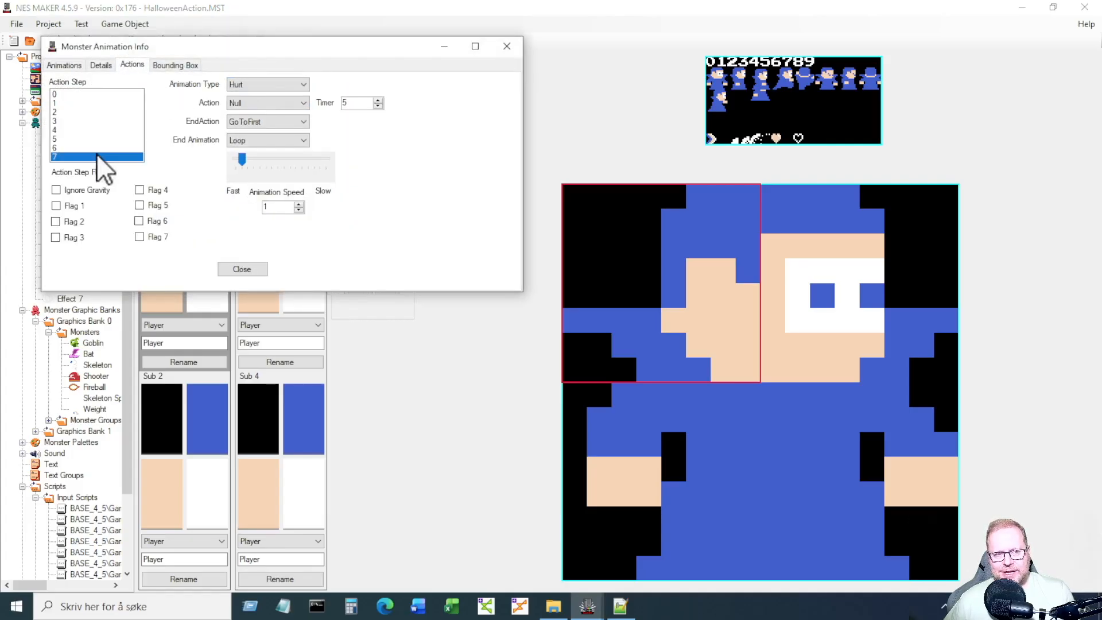
{"action": "left_click", "coordinate": [237, 102]}
{"action": "left_click", "coordinate": [250, 148]}
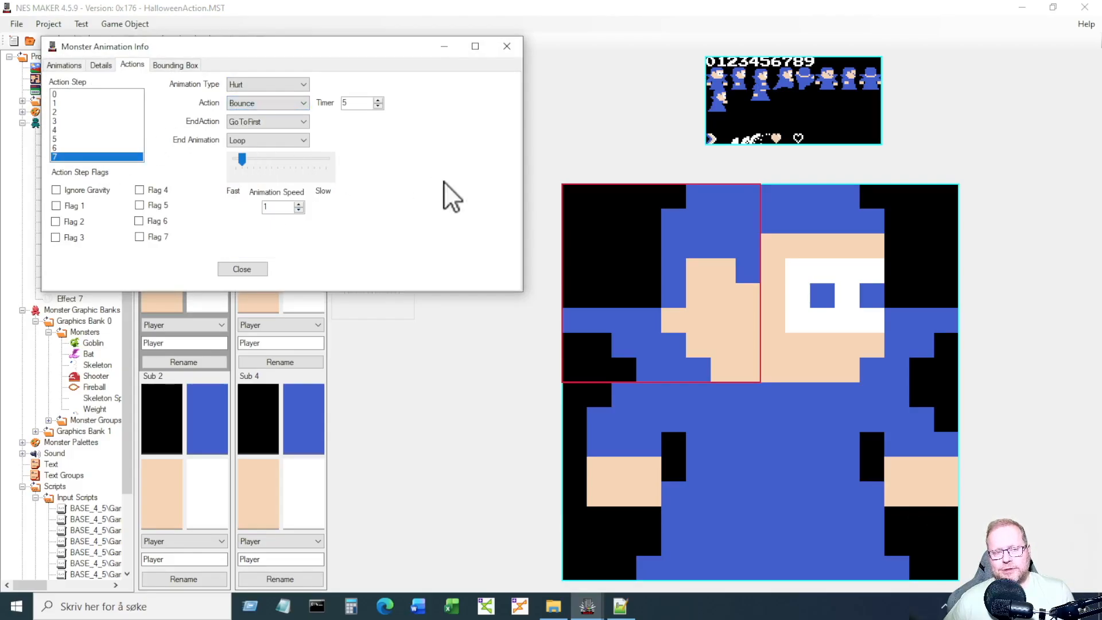
{"action": "left_click", "coordinate": [260, 270]}
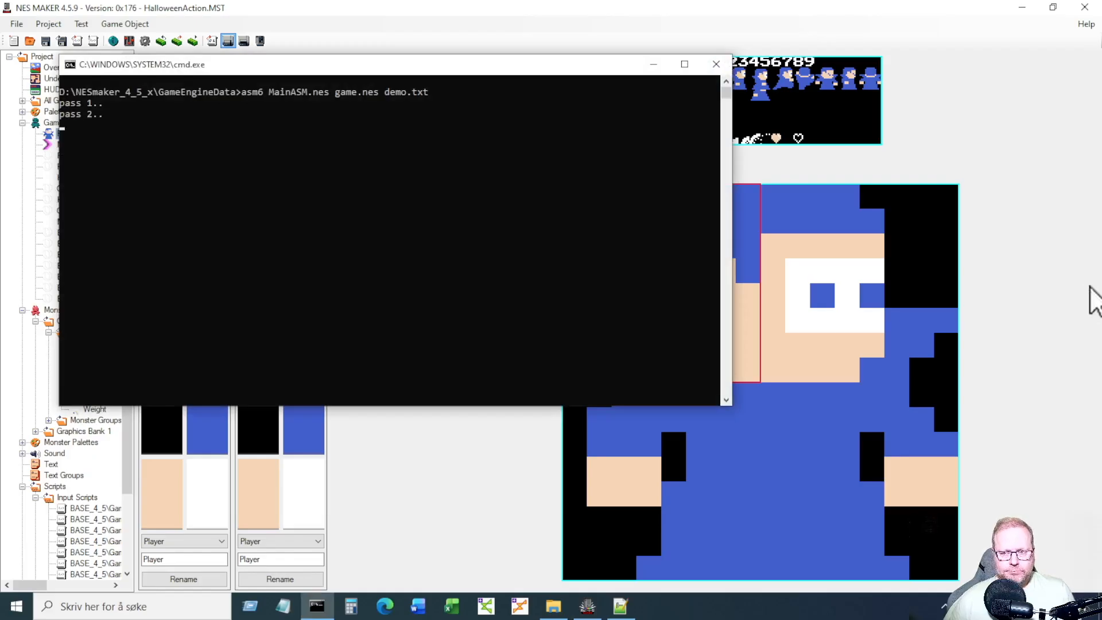
Dismiss the console, walk right to the goblin, run left and jump onto the ledge, then close Mesen.
{"action": "key", "text": "Return"}
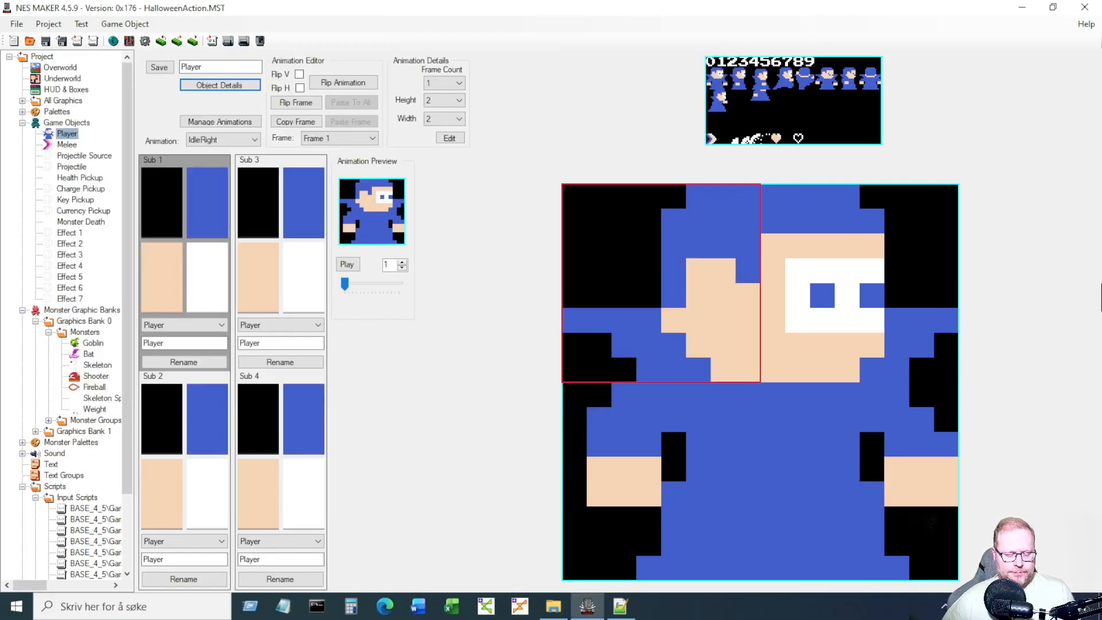
{"action": "key", "text": "Right"}
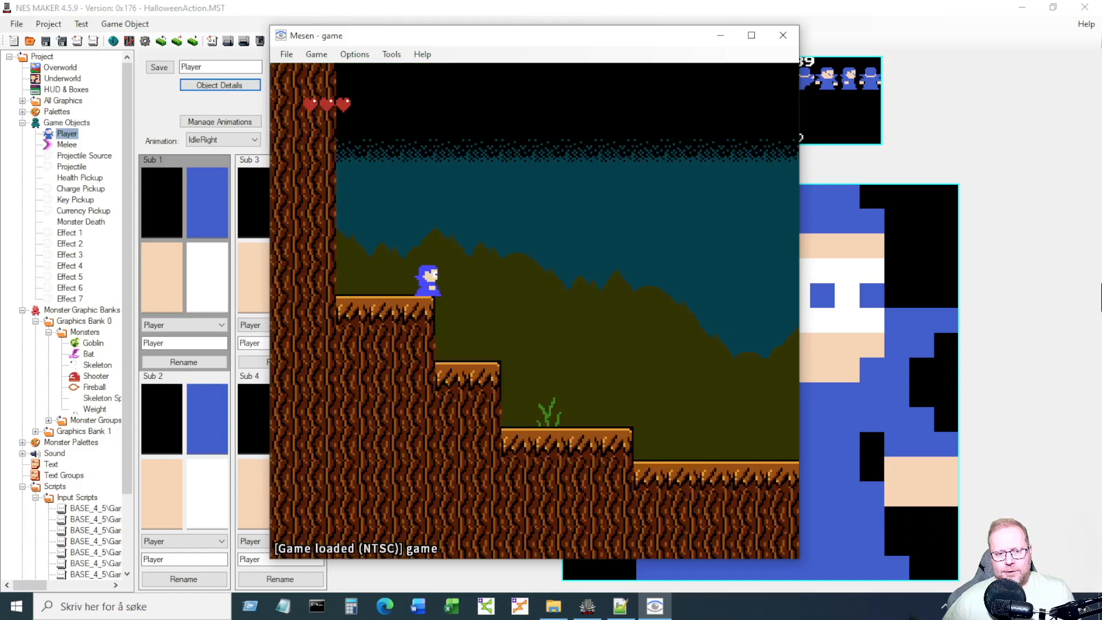
{"action": "key", "text": "Right"}
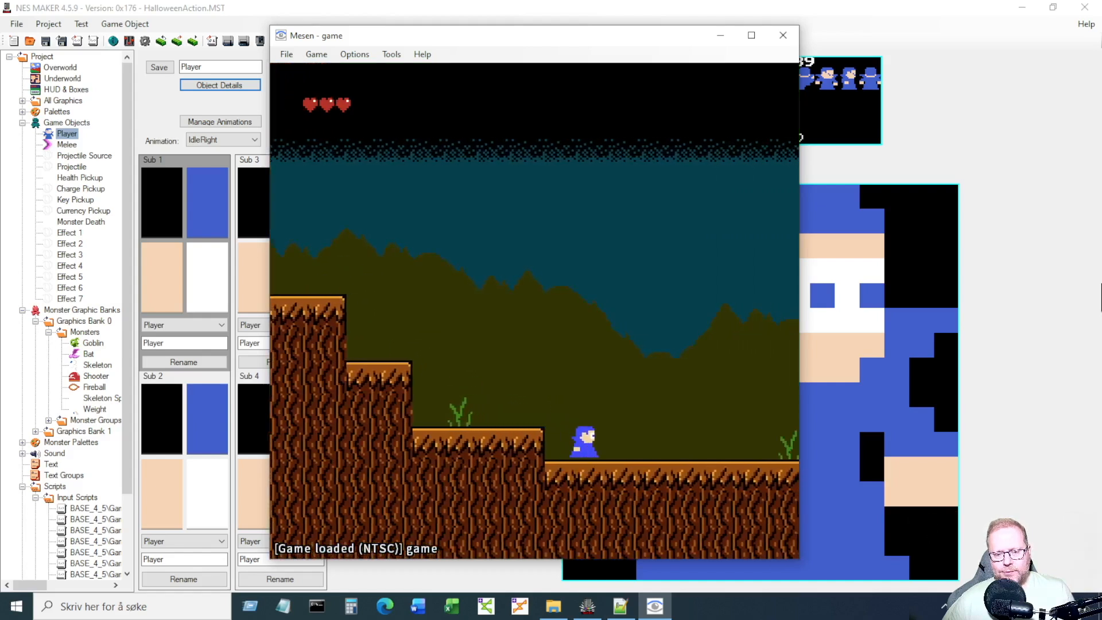
{"action": "key", "text": "Right"}
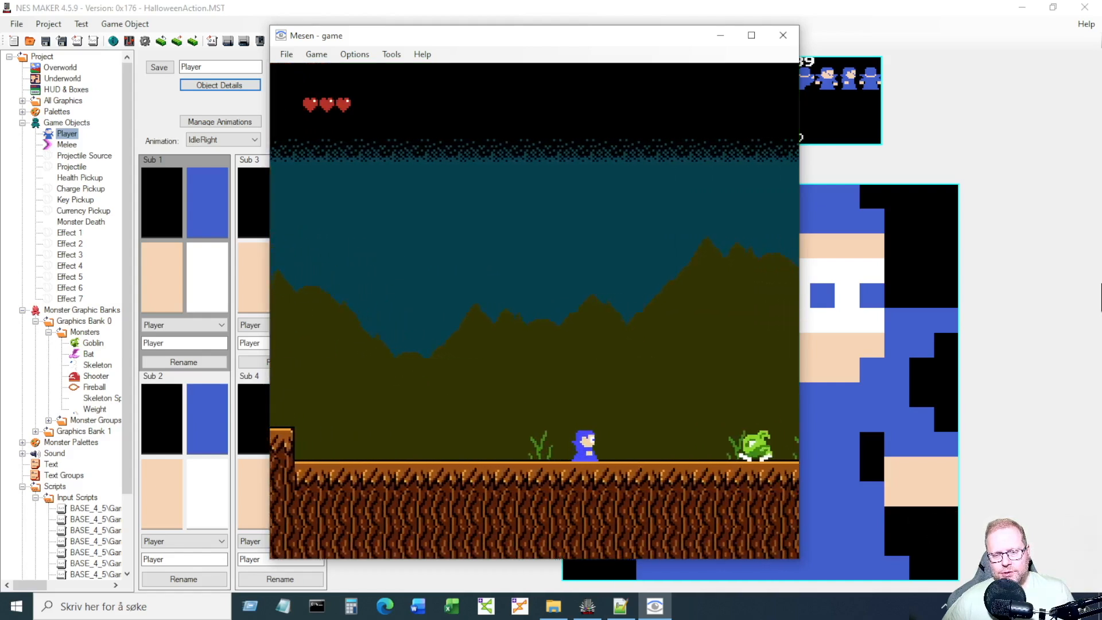
{"action": "key", "text": "Left"}
{"action": "key", "text": "Left"}
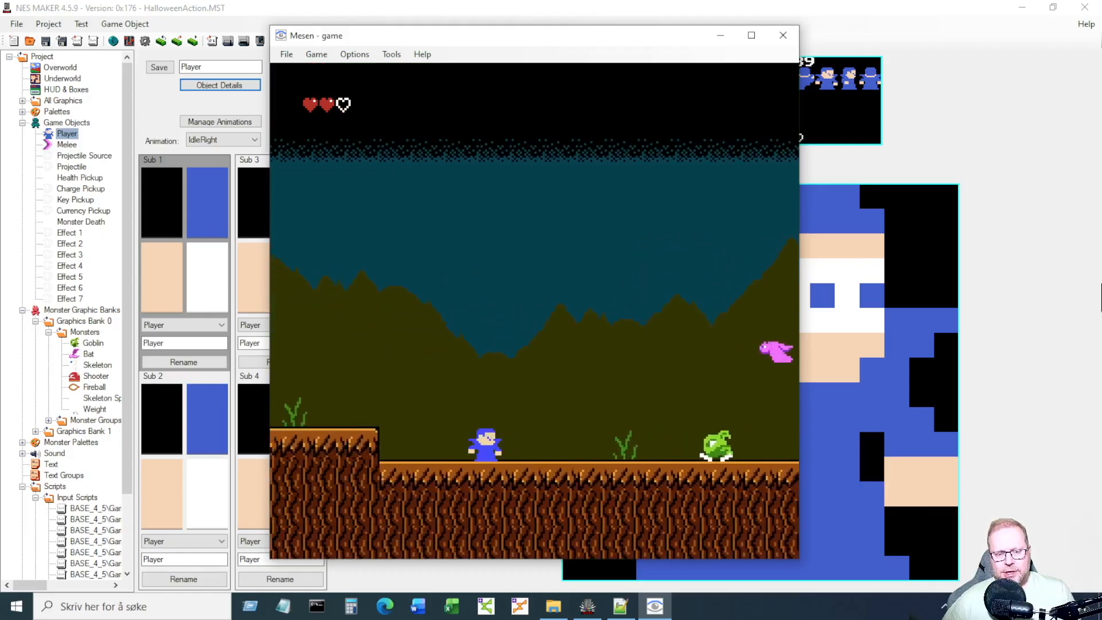
{"action": "key", "text": "s"}
{"action": "key", "text": "Left"}
{"action": "key", "text": "s"}
{"action": "key", "text": "Left"}
{"action": "left_click", "coordinate": [783, 35]}
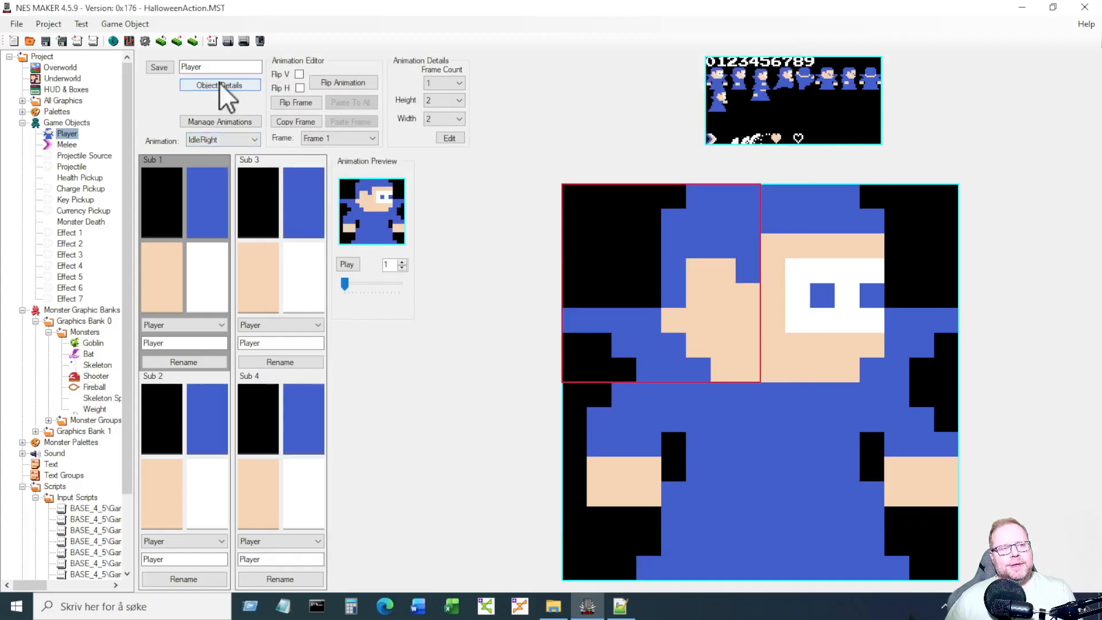
Open full-screen Script Settings and select the Handle Player Hurt script under Common.
{"action": "left_click", "coordinate": [145, 42]}
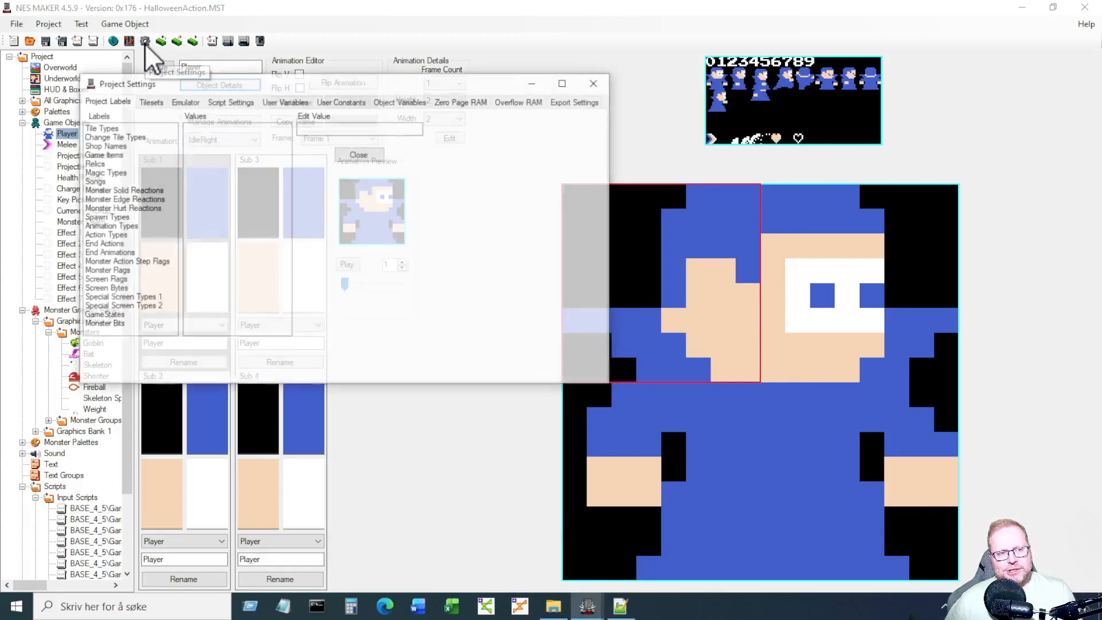
{"action": "left_click", "coordinate": [230, 102]}
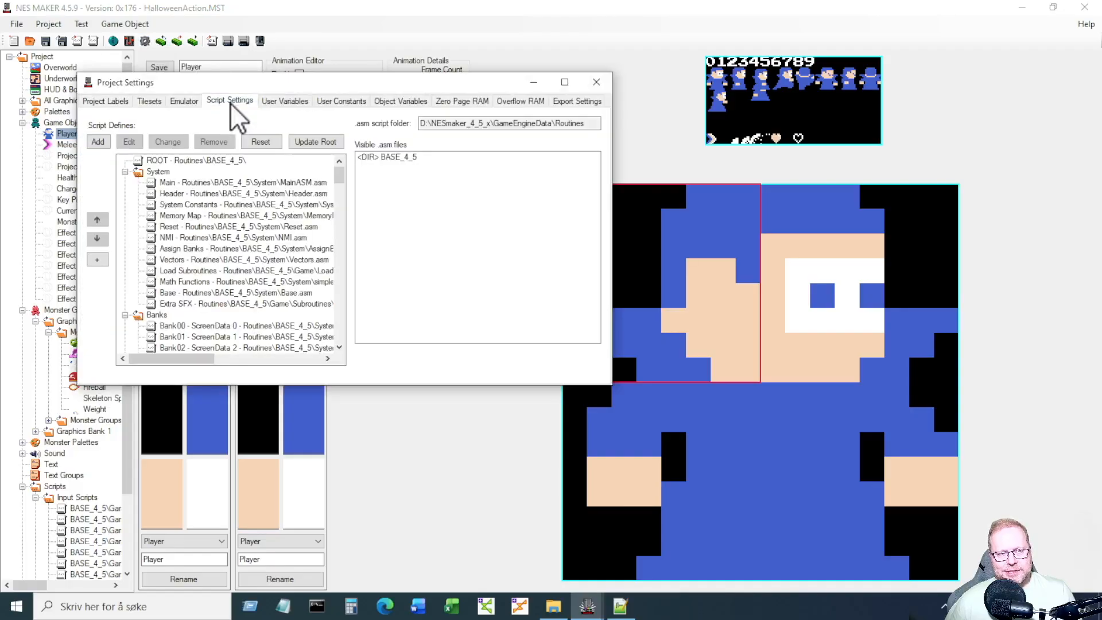
{"action": "left_click", "coordinate": [563, 82]}
{"action": "left_click_drag", "start_coordinate": [828, 111], "coordinate": [842, 333]}
{"action": "left_click", "coordinate": [111, 394]}
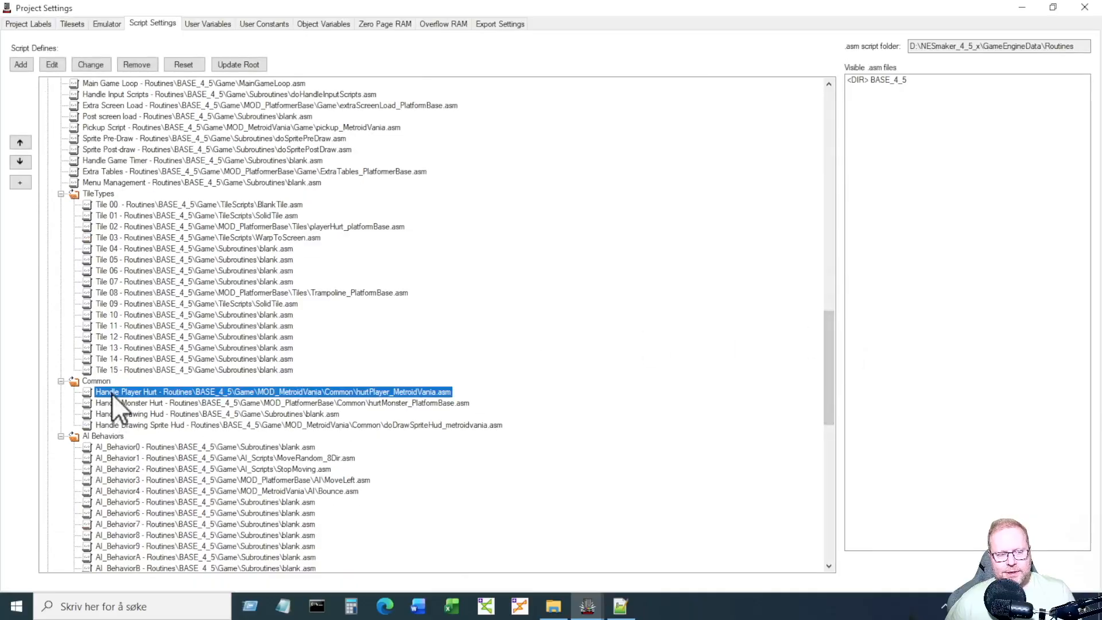
Comment out the two STA Object_v_speed recoil lines (42–43) in the hurt script and save.
{"action": "left_click", "coordinate": [50, 64]}
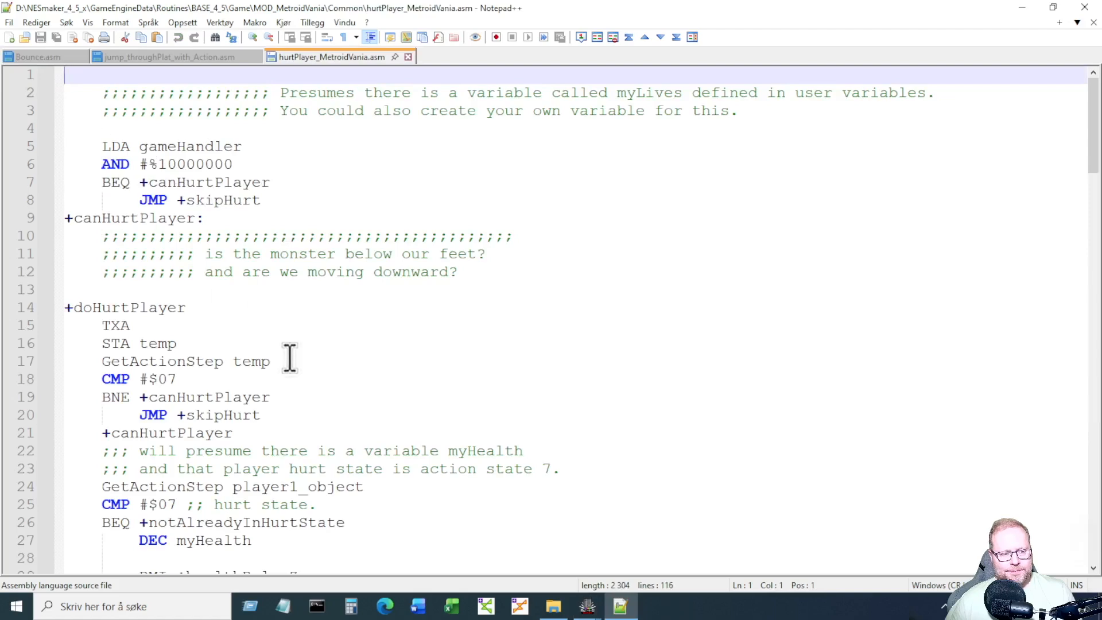
{"action": "scroll", "coordinate": [287, 361], "scroll_direction": "down", "scroll_amount": 7}
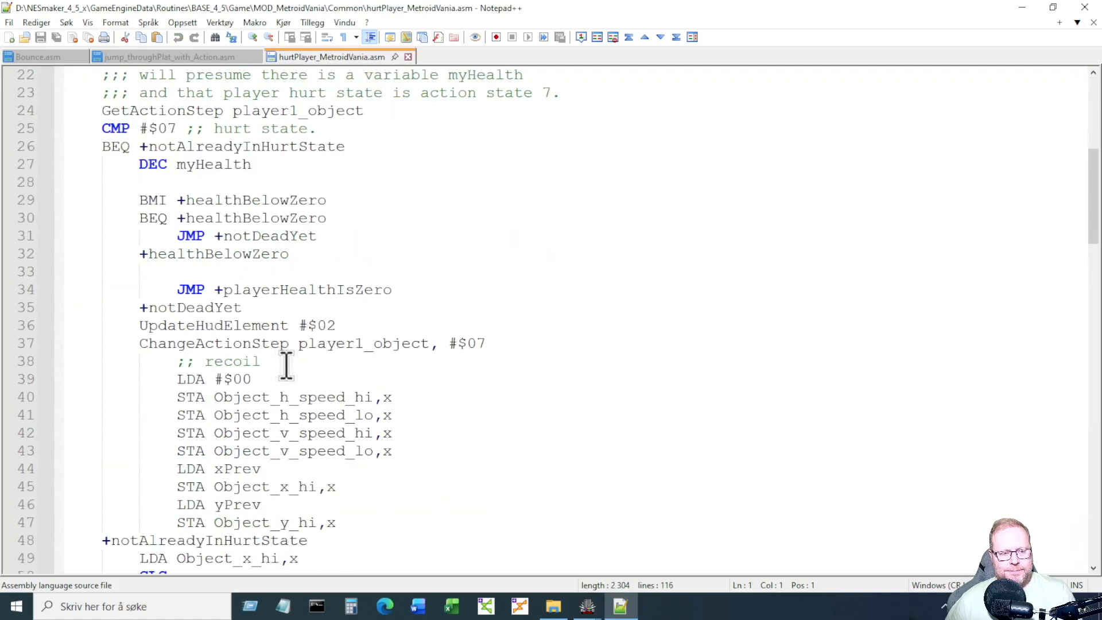
{"action": "left_click_drag", "start_coordinate": [177, 360], "coordinate": [276, 360]}
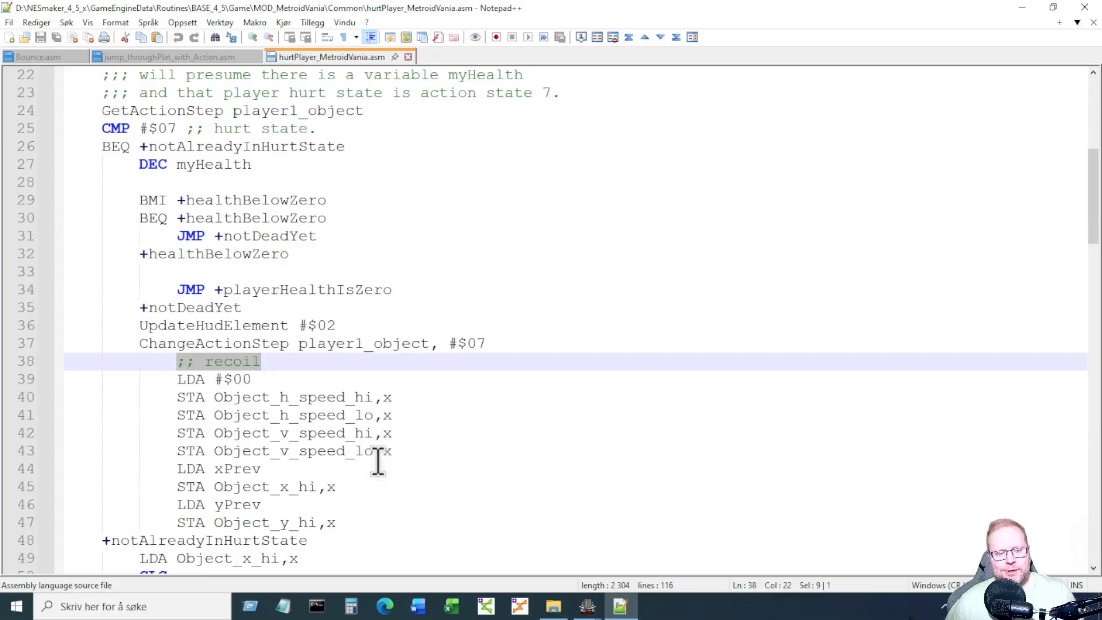
{"action": "left_click_drag", "start_coordinate": [402, 451], "coordinate": [177, 435]}
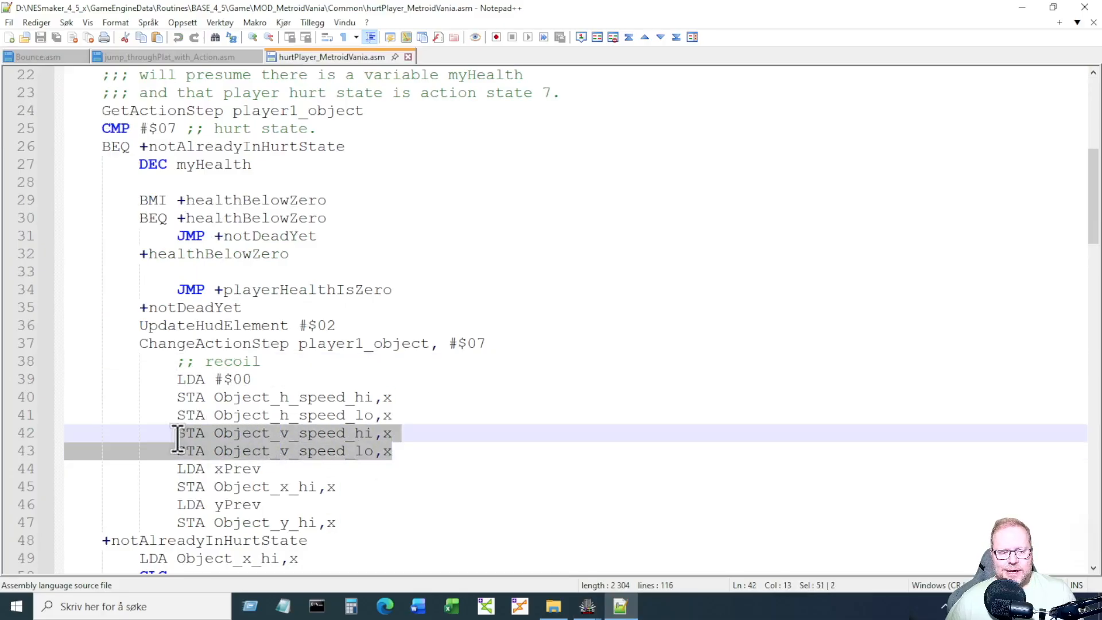
{"action": "key", "text": "ctrl+q"}
{"action": "left_click", "coordinate": [479, 455]}
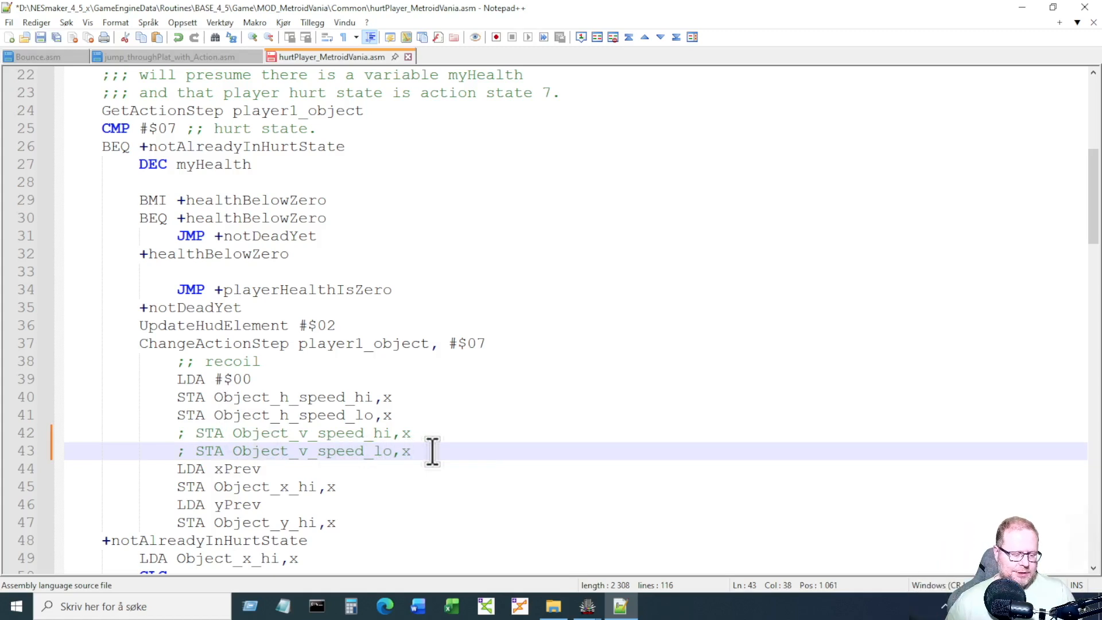
{"action": "key", "text": "ctrl+s"}
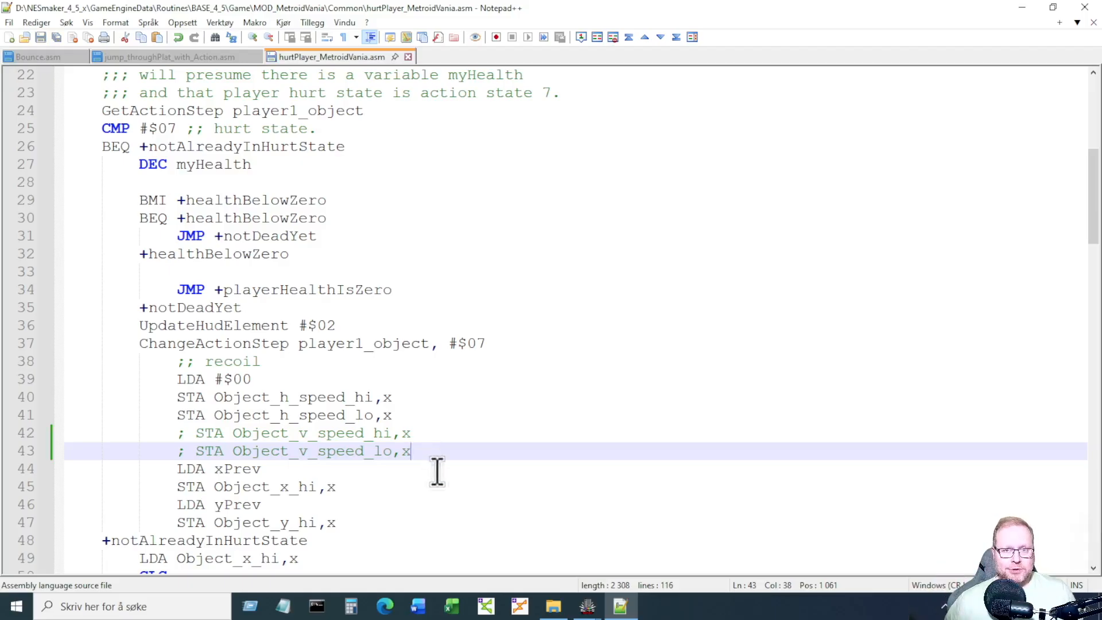
Close Project Settings and rebuild the game, launching it in Mesen.
{"action": "mouse_move", "coordinate": [592, 609]}
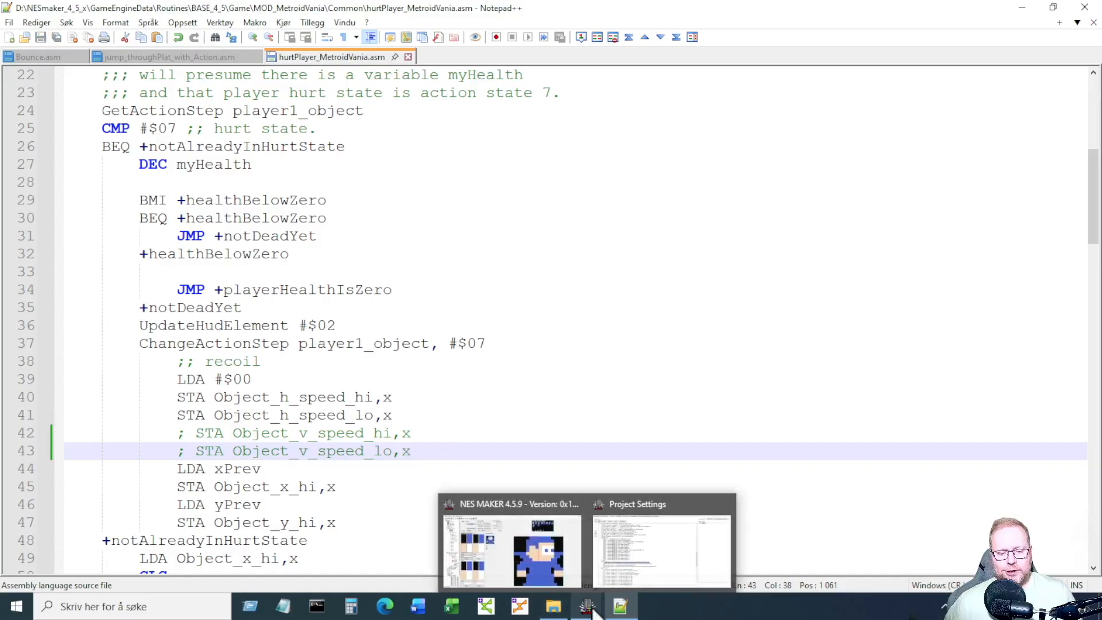
{"action": "left_click", "coordinate": [729, 505]}
{"action": "left_click", "coordinate": [605, 542]}
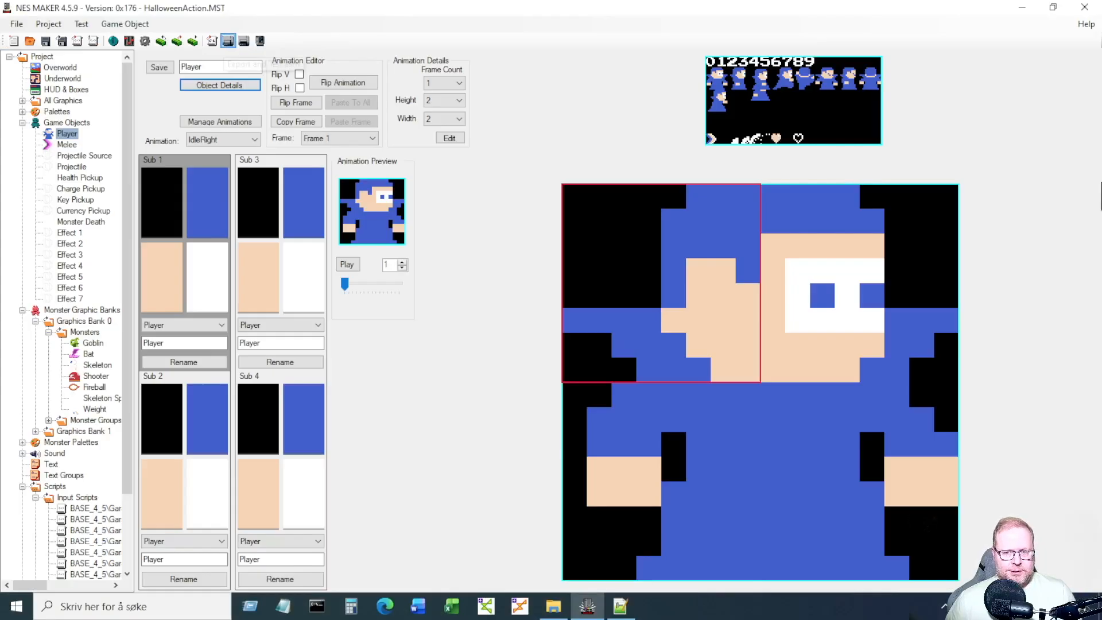
{"action": "left_click", "coordinate": [228, 41]}
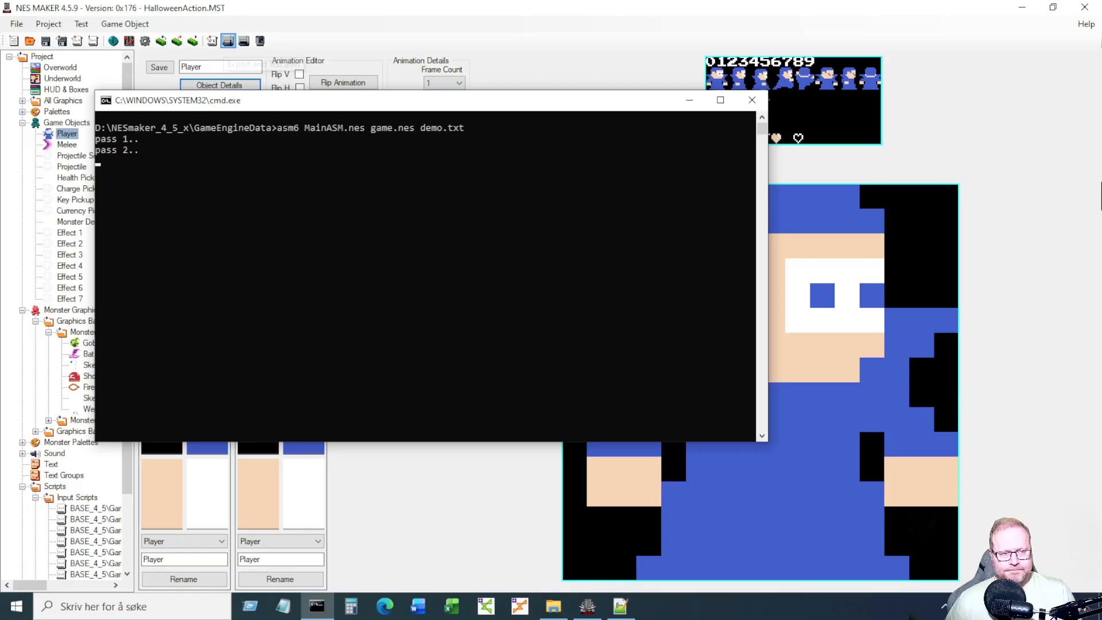
{"action": "key", "text": "Return"}
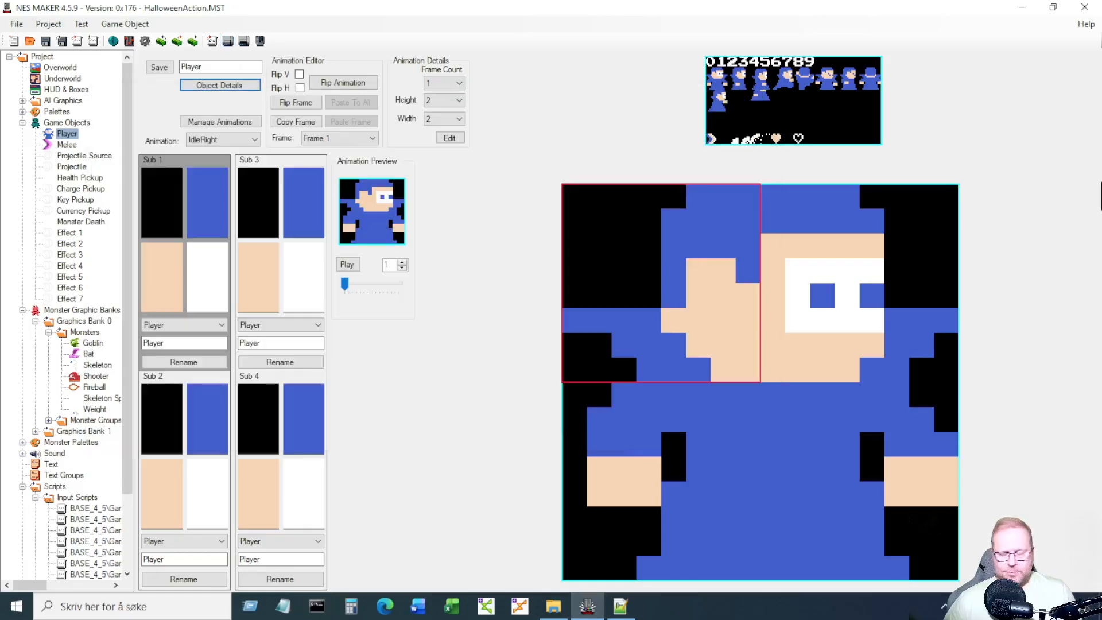
Walk the player into the goblin and back several times, then close Mesen.
{"action": "key", "text": "Right"}
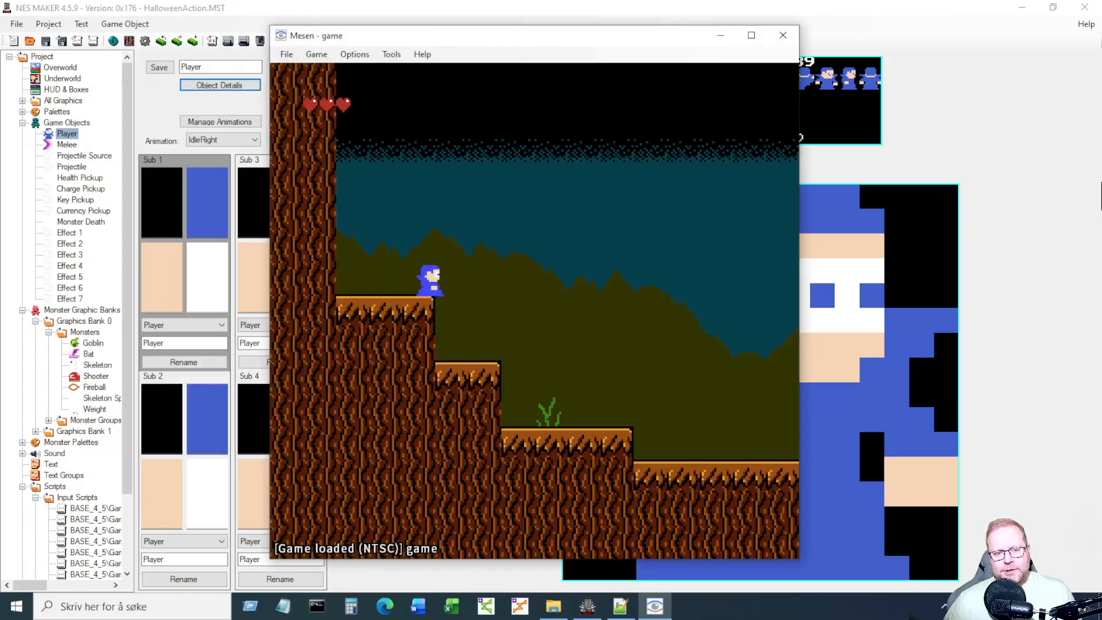
{"action": "key", "text": "Right"}
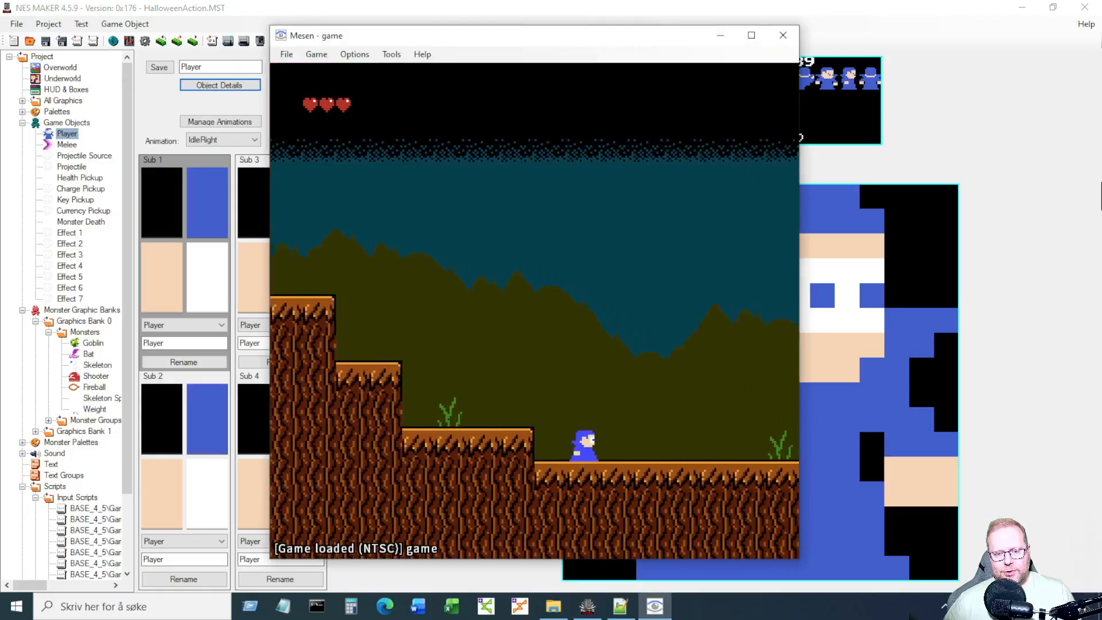
{"action": "key", "text": "Right"}
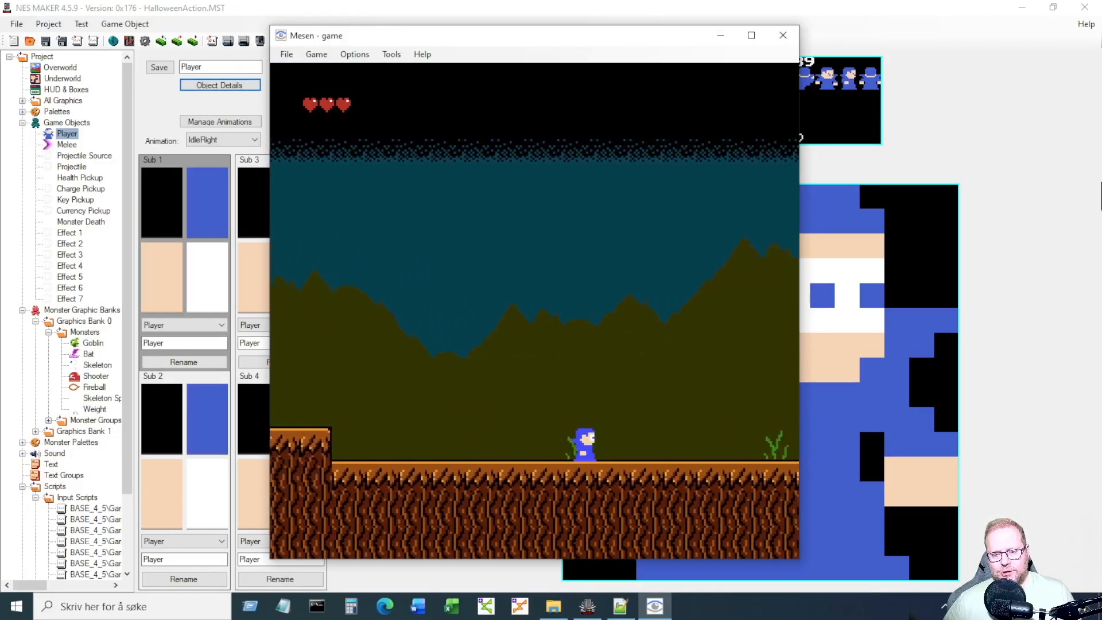
{"action": "key", "text": "Left"}
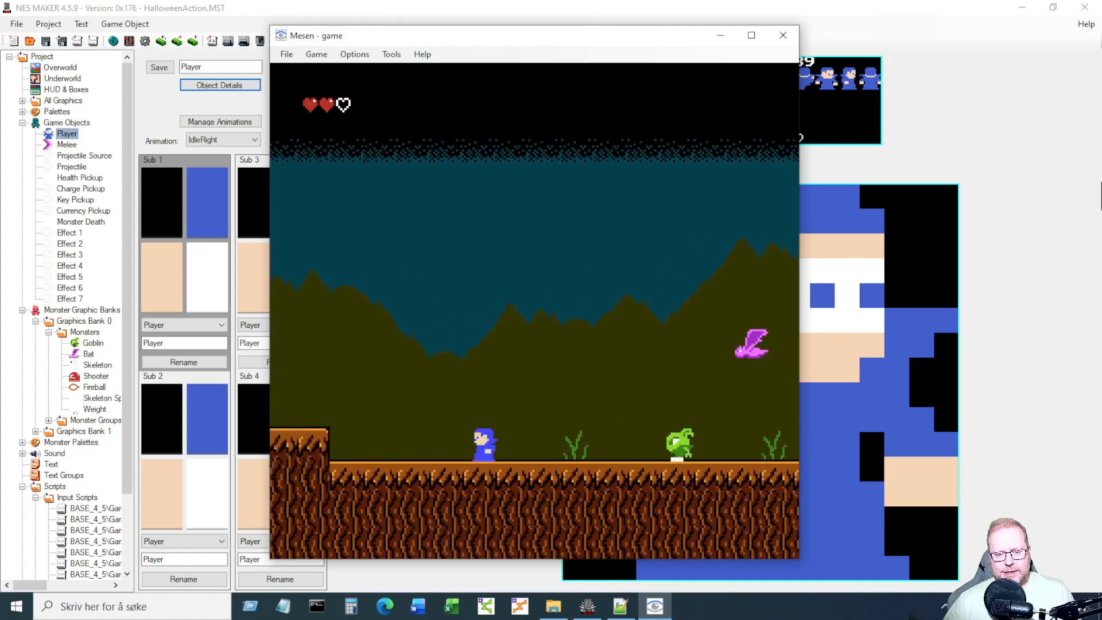
{"action": "key", "text": "Left"}
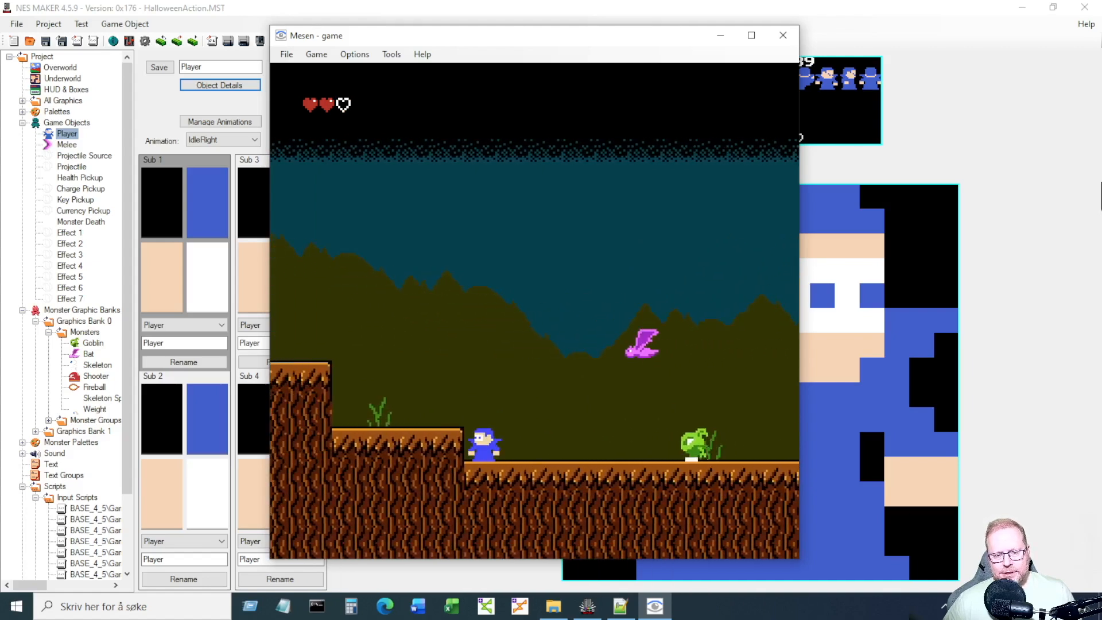
{"action": "key", "text": "Right"}
{"action": "key", "text": "Left"}
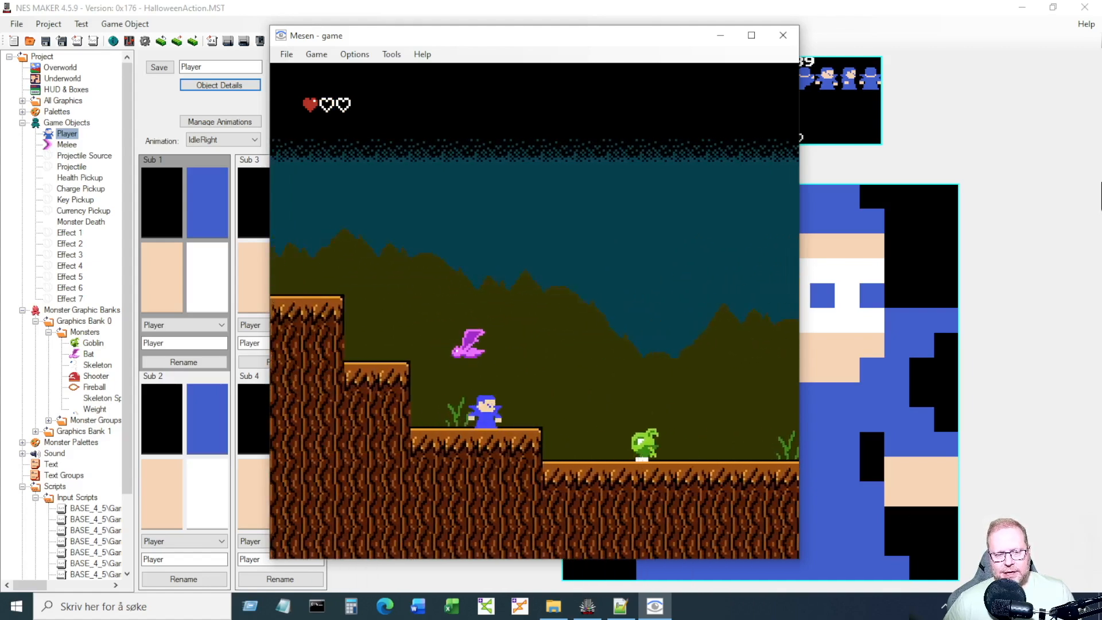
{"action": "key", "text": "Right"}
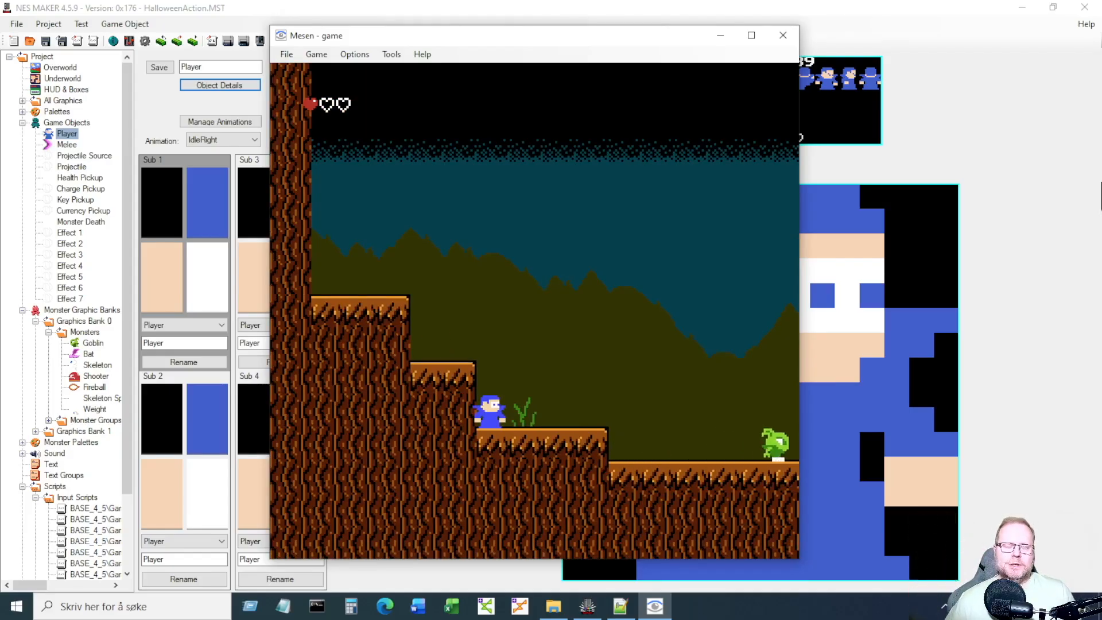
{"action": "left_click", "coordinate": [783, 35]}
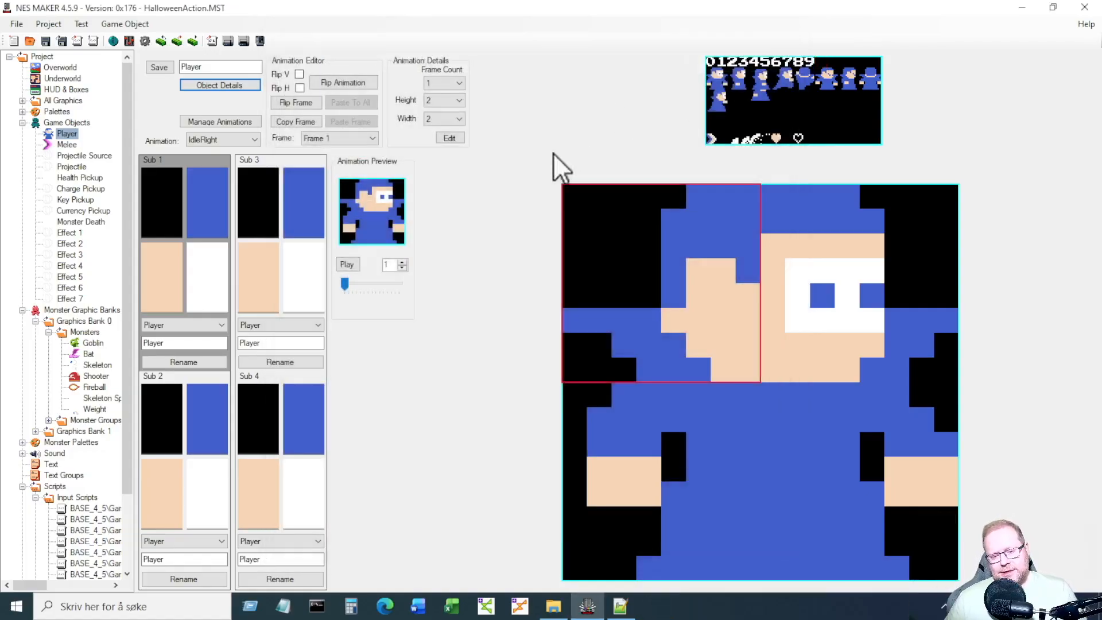
Close the hurtPlayer_MetroidVania.asm, Bounce.asm and jump_throughPlat_with_Action.asm tabs, then switch to NES Maker.
{"action": "left_click", "coordinate": [621, 607]}
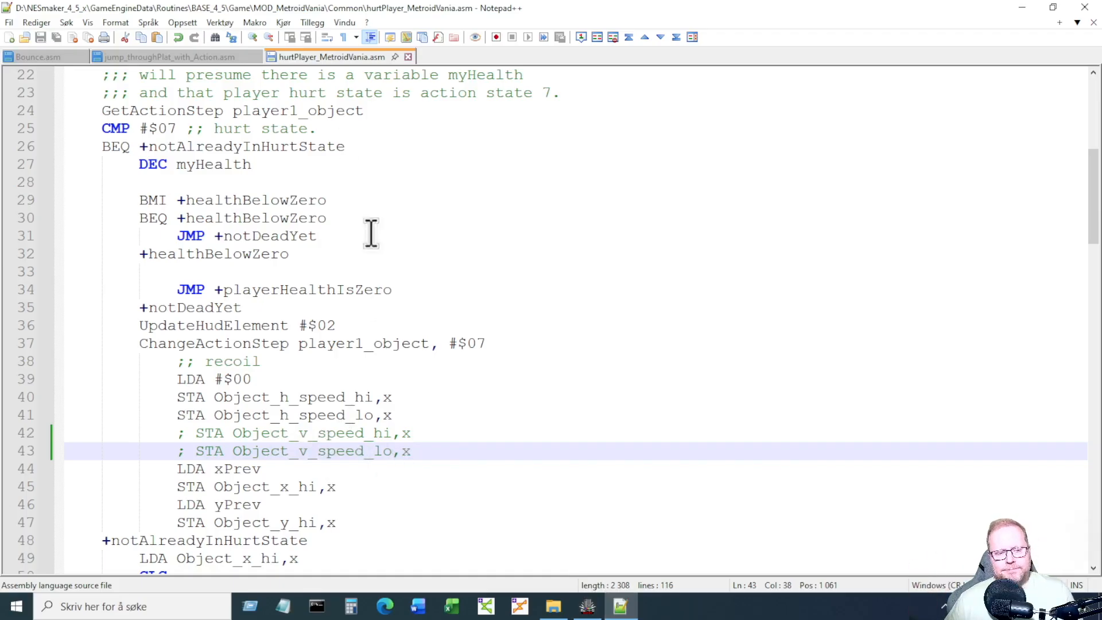
{"action": "left_click", "coordinate": [408, 57]}
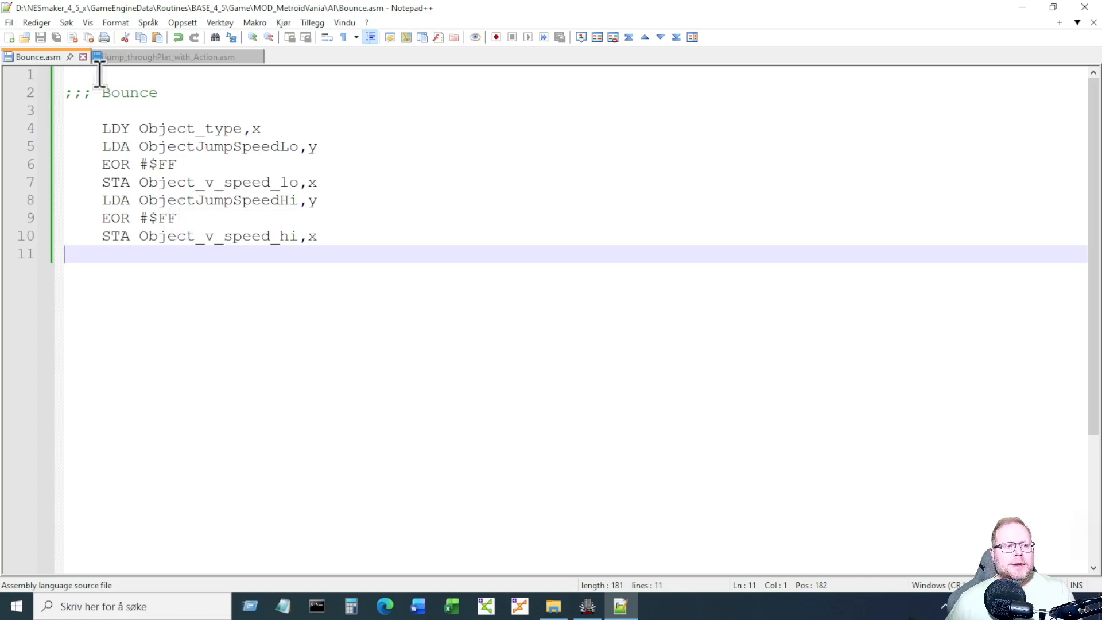
{"action": "left_click", "coordinate": [82, 57]}
{"action": "left_click", "coordinate": [171, 57]}
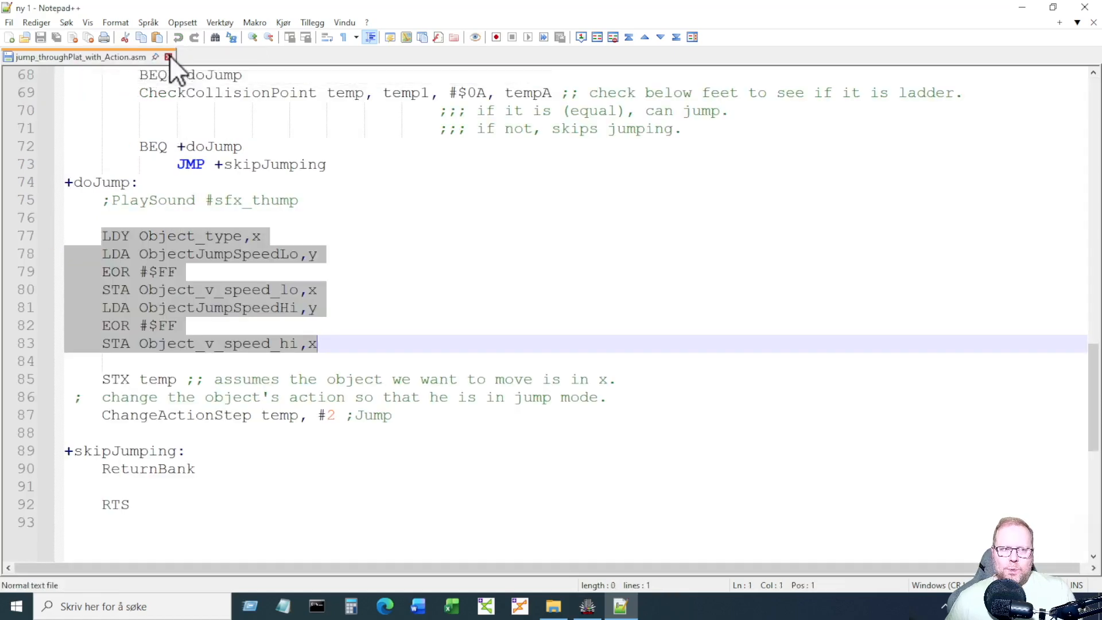
{"action": "left_click", "coordinate": [587, 606]}
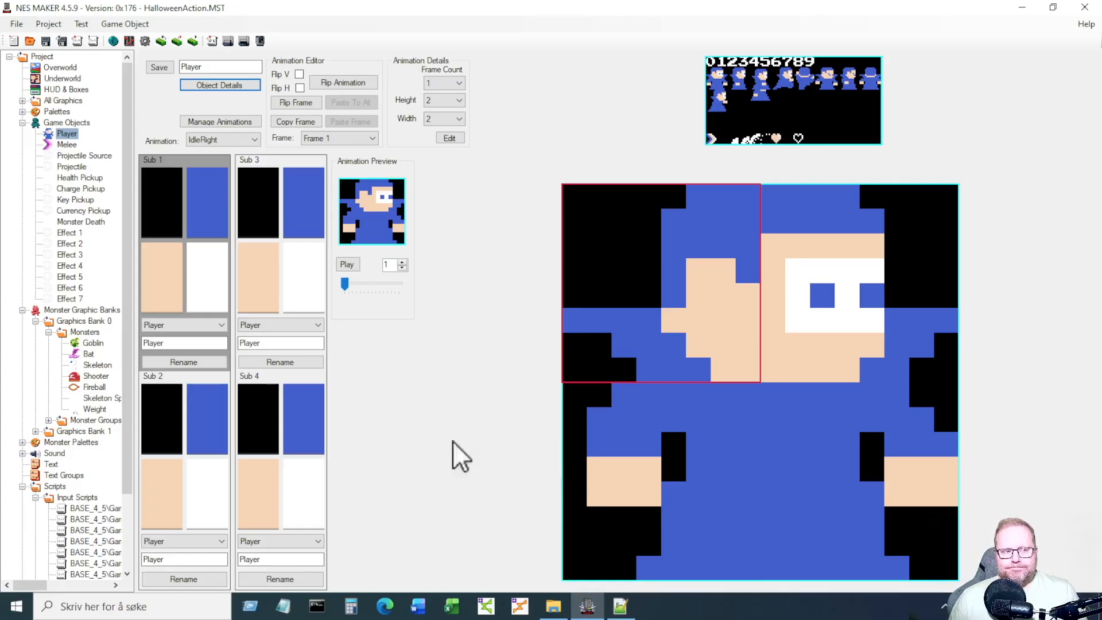
Check the goblin's placement options on its Overworld screen without changing anything.
{"action": "left_click", "coordinate": [73, 69]}
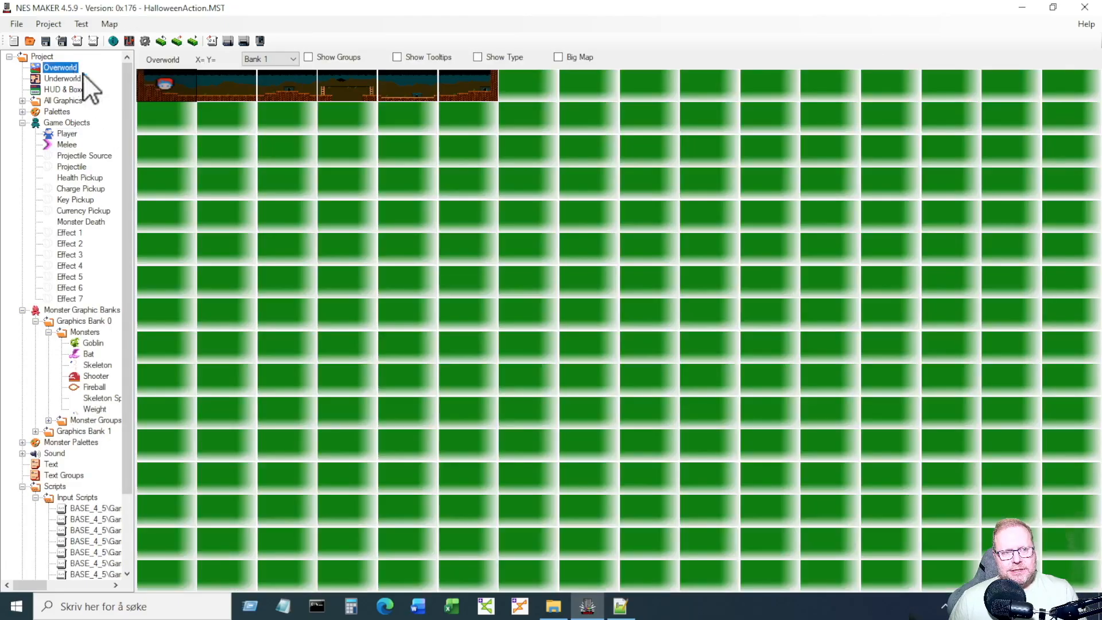
{"action": "double_click", "coordinate": [221, 87]}
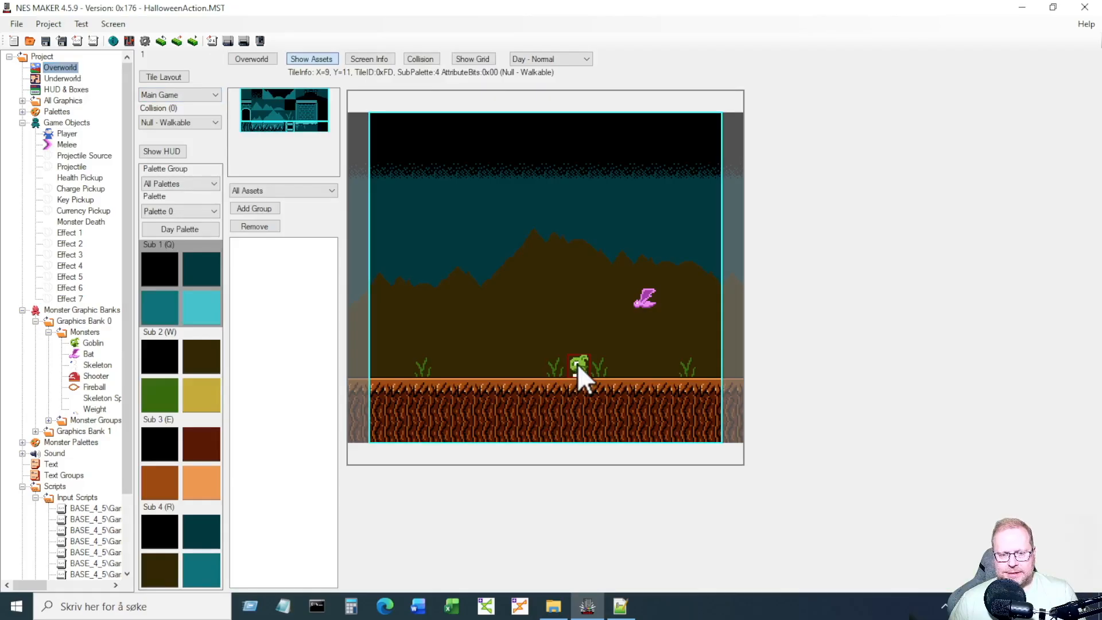
{"action": "right_click", "coordinate": [577, 363]}
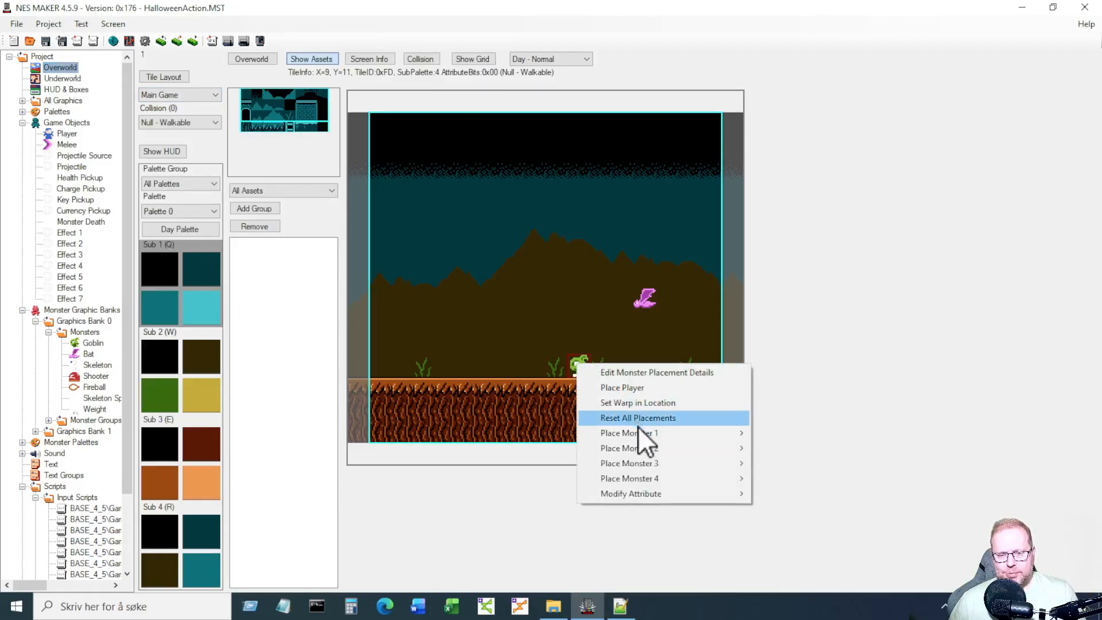
{"action": "mouse_move", "coordinate": [638, 431]}
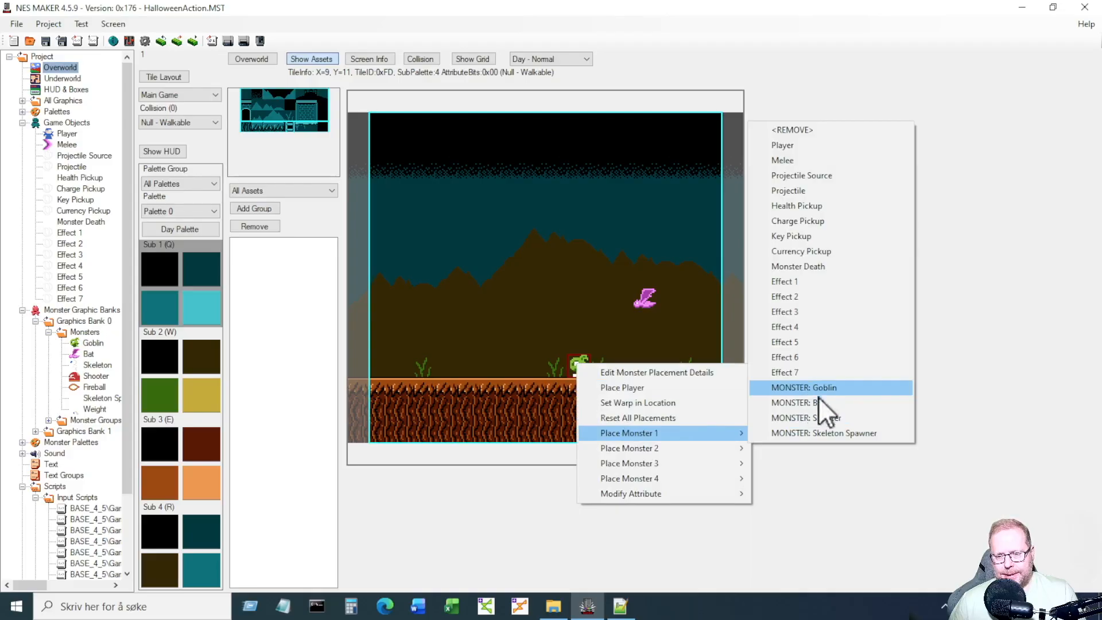
{"action": "left_click", "coordinate": [502, 322]}
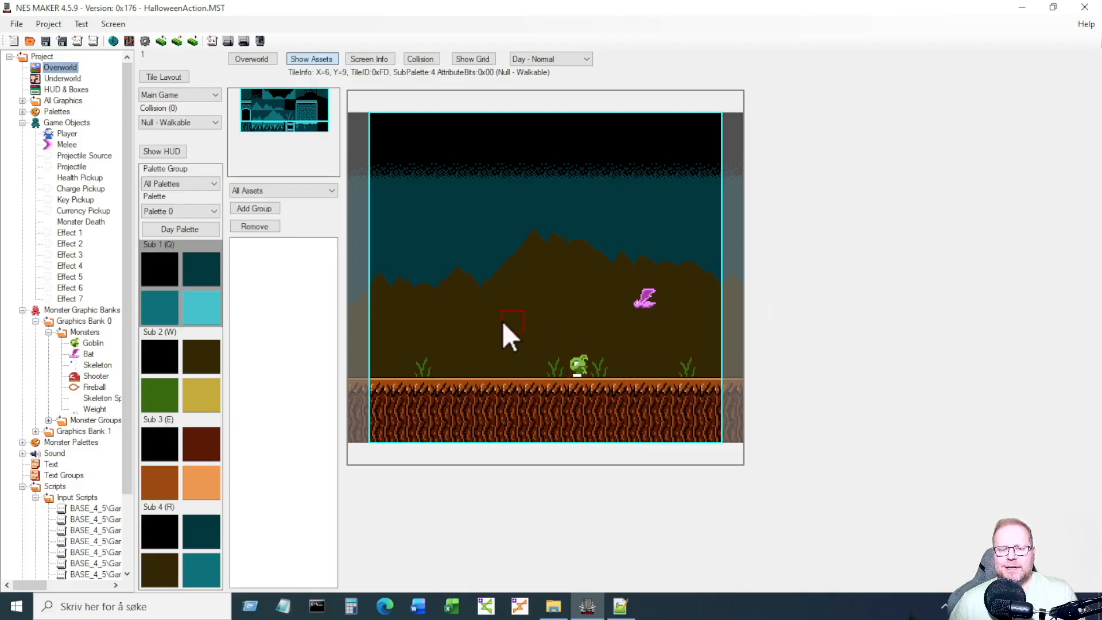
Confirm the Goblin's action step 0 is MoveLeft in Object Details > Actions.
{"action": "left_click", "coordinate": [92, 343]}
{"action": "left_click", "coordinate": [226, 85]}
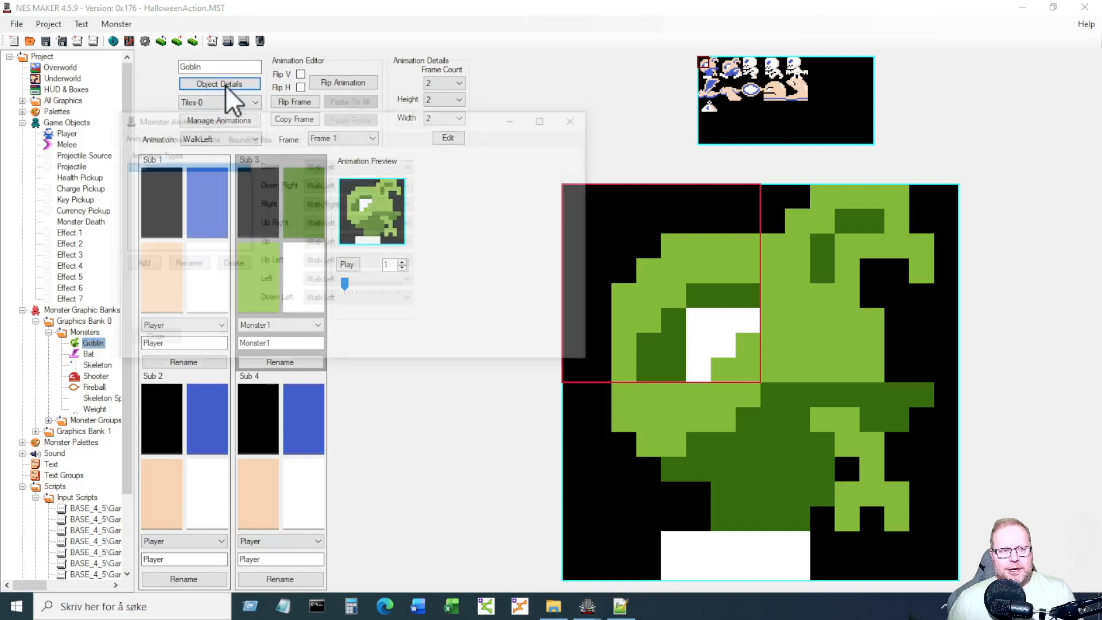
{"action": "left_click", "coordinate": [204, 137]}
{"action": "left_click", "coordinate": [356, 176]}
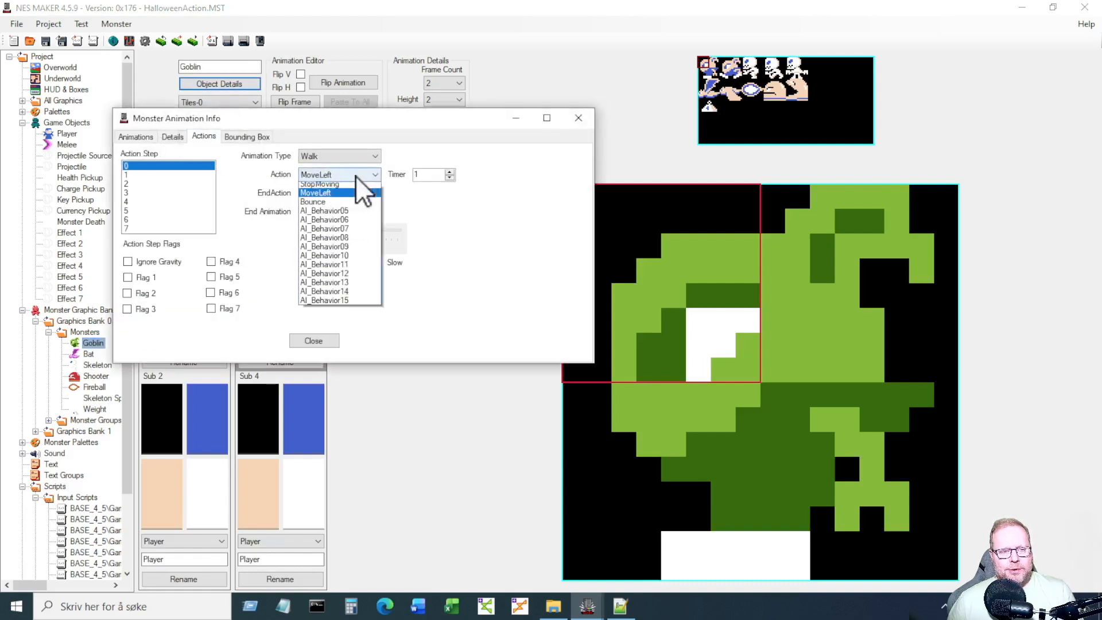
{"action": "left_click", "coordinate": [355, 176]}
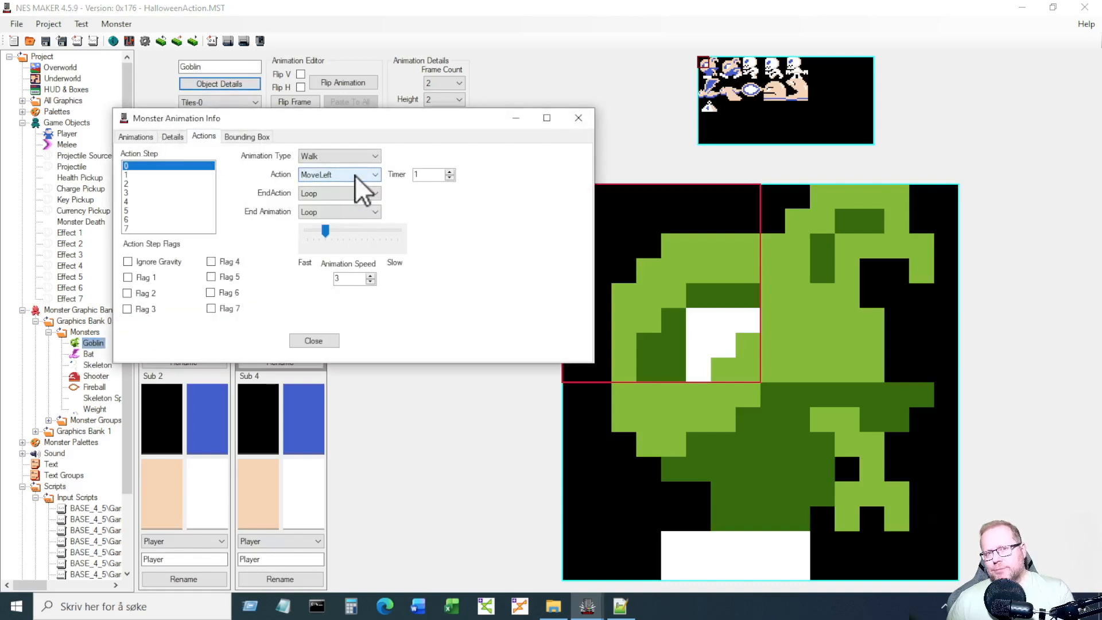
{"action": "left_click", "coordinate": [314, 341]}
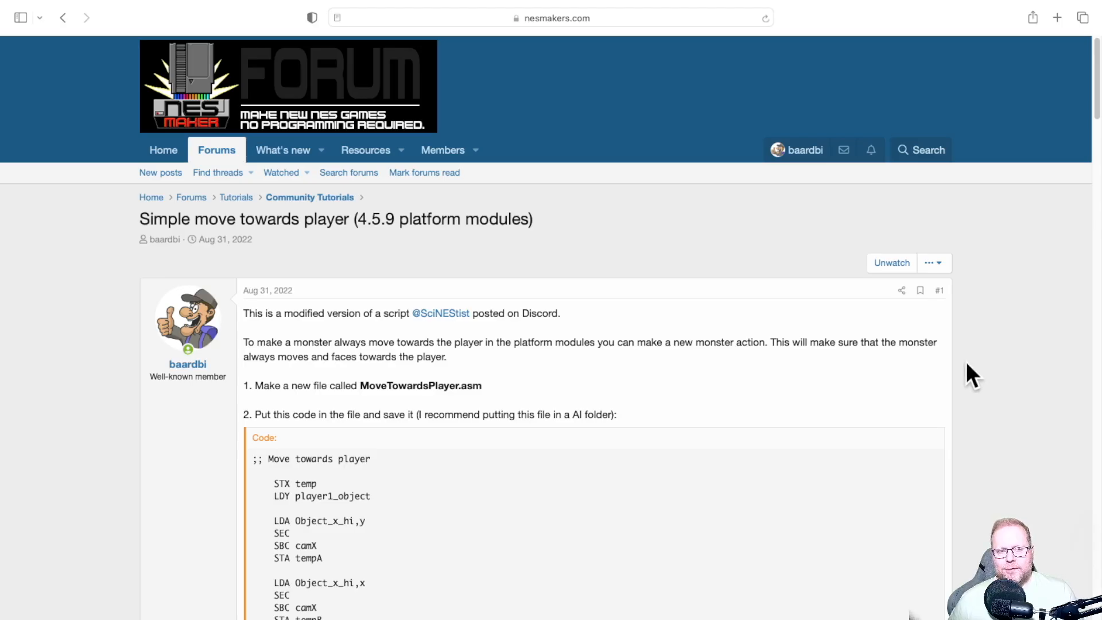
Scroll the forum tutorial and select the MoveTowardsPlayer.asm file name from step 1.
{"action": "scroll", "coordinate": [966, 363], "scroll_direction": "down", "scroll_amount": 2}
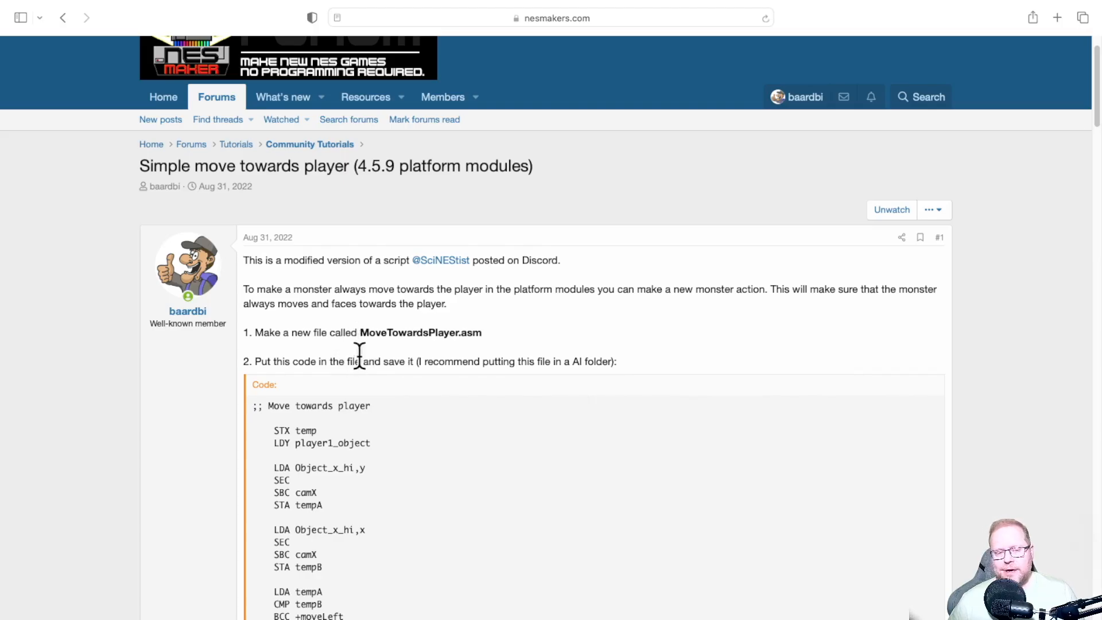
{"action": "left_click_drag", "start_coordinate": [360, 332], "coordinate": [480, 334]}
{"action": "key", "text": "ctrl+c"}
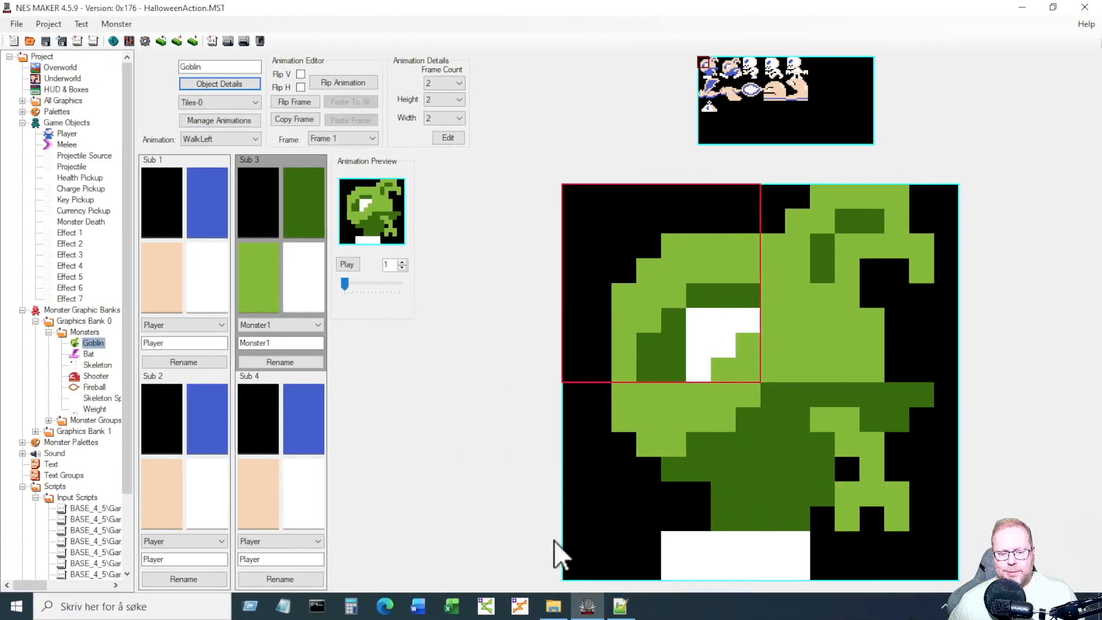
Create a new text document in the AI folder and rename it MoveTowardsPlayer.asm.
{"action": "left_click", "coordinate": [553, 606]}
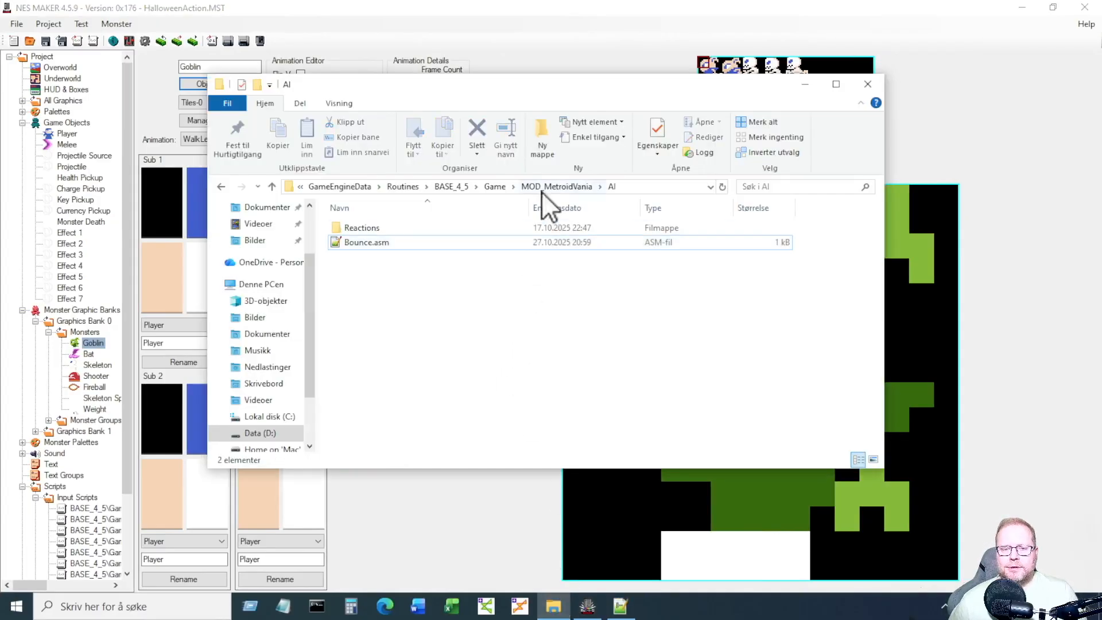
{"action": "right_click", "coordinate": [388, 299]}
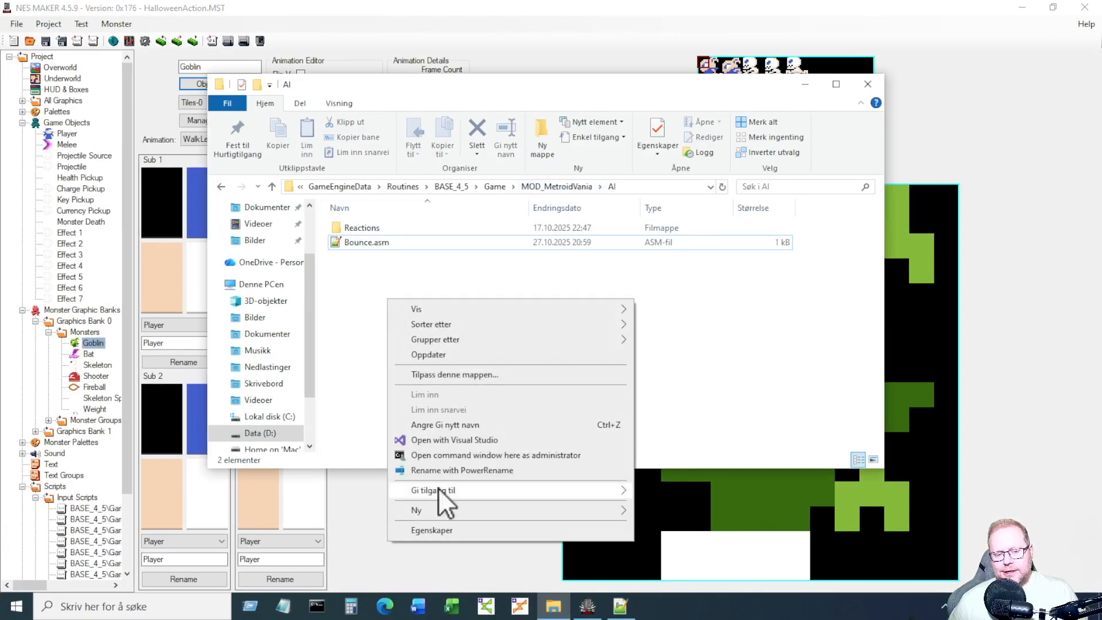
{"action": "mouse_move", "coordinate": [436, 511]}
{"action": "left_click", "coordinate": [714, 480]}
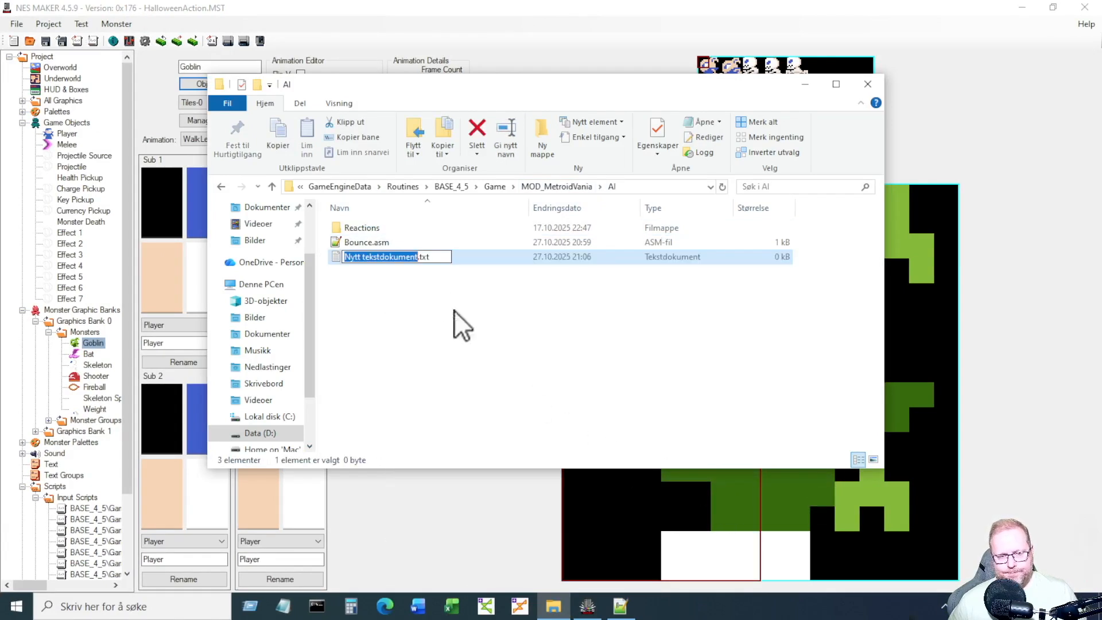
{"action": "left_click_drag", "start_coordinate": [448, 256], "coordinate": [332, 253]}
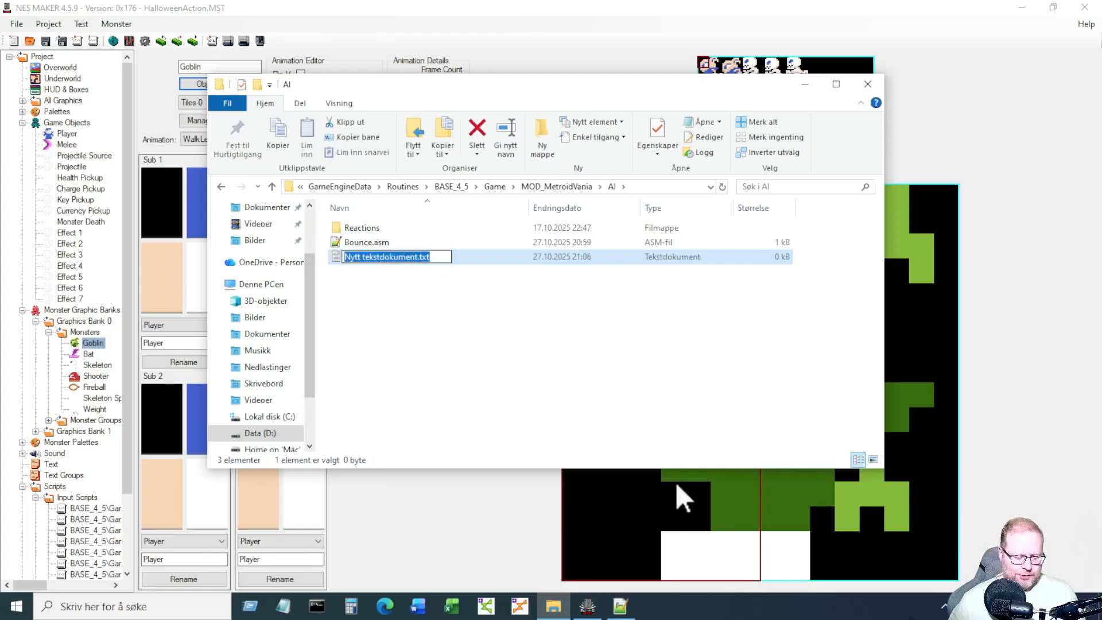
{"action": "key", "text": "ctrl+v"}
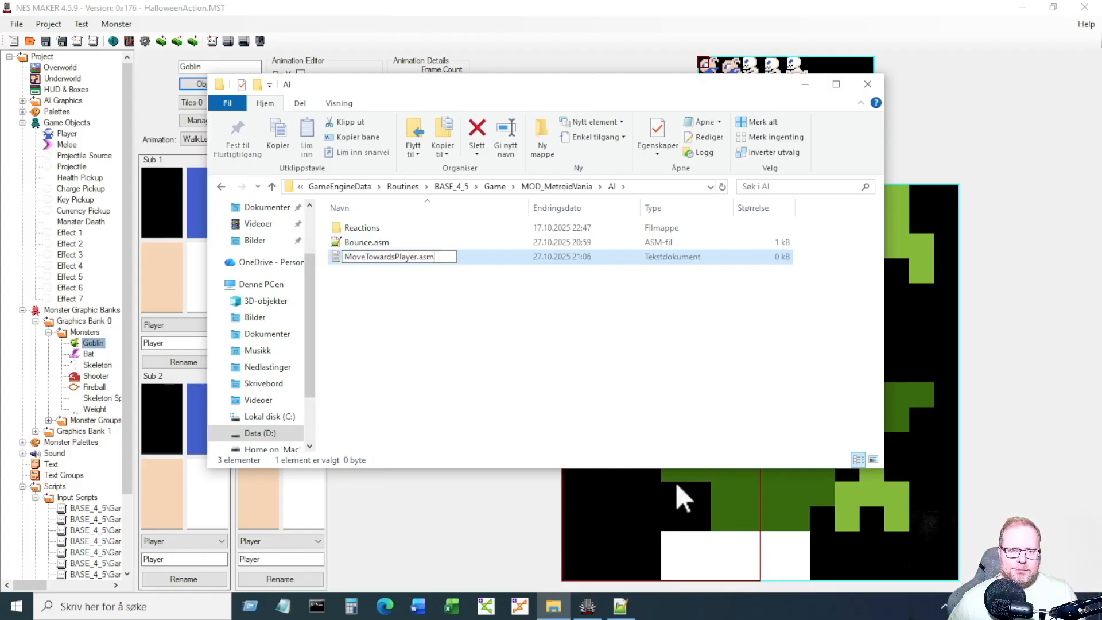
{"action": "key", "text": "Return"}
{"action": "key", "text": "Return"}
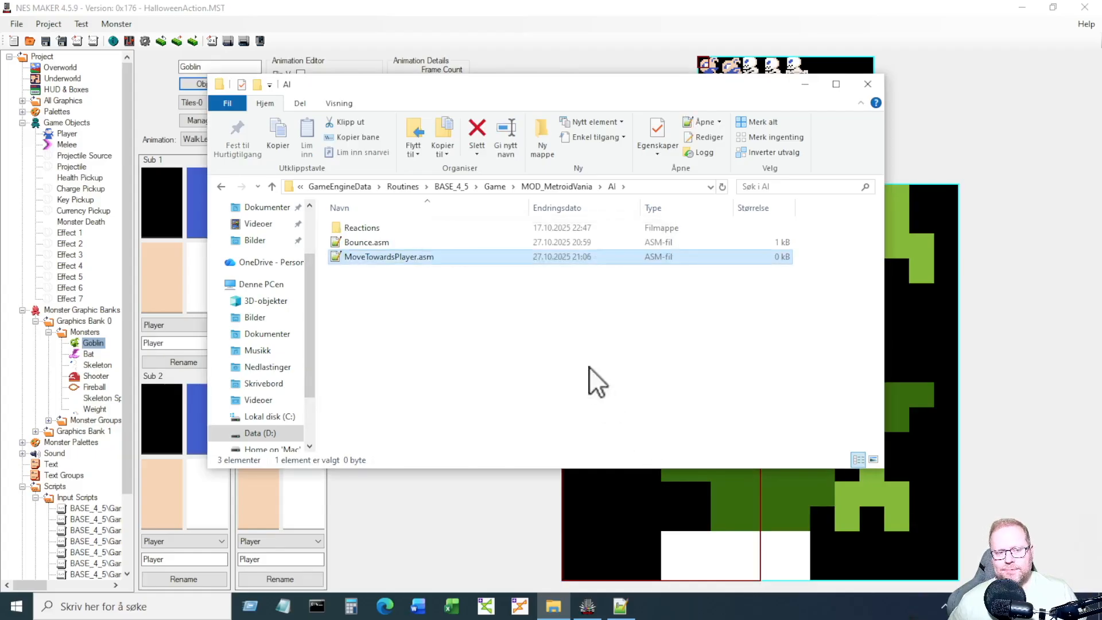
{"action": "left_click", "coordinate": [489, 328]}
{"action": "left_click", "coordinate": [414, 256]}
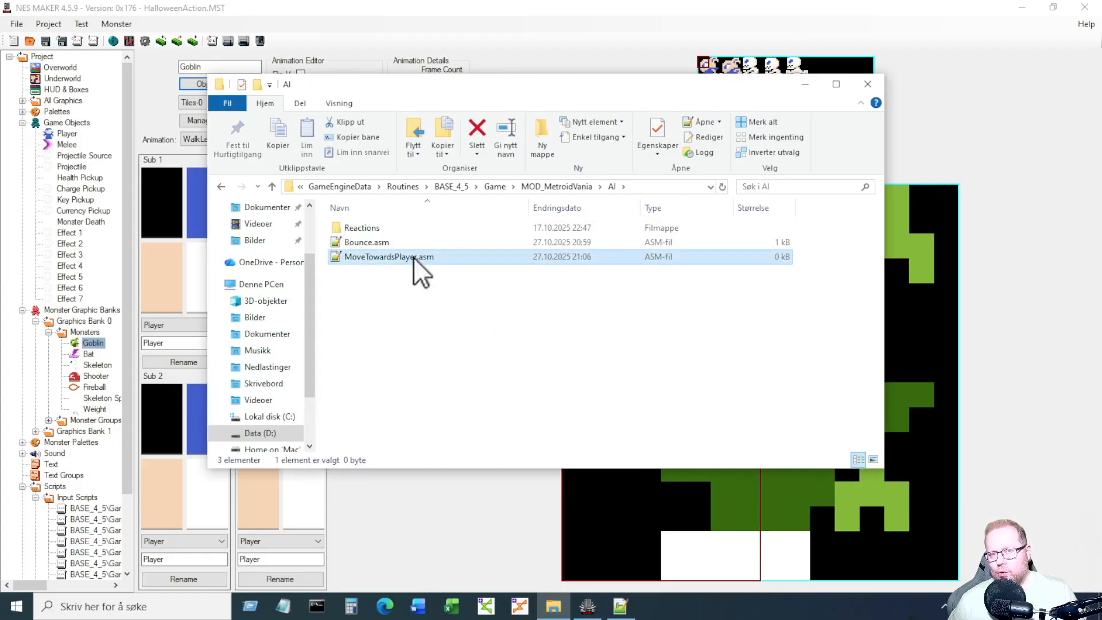
Open MoveTowardsPlayer.asm in Notepad++ and select the tutorial's code block on the forum.
{"action": "double_click", "coordinate": [413, 257]}
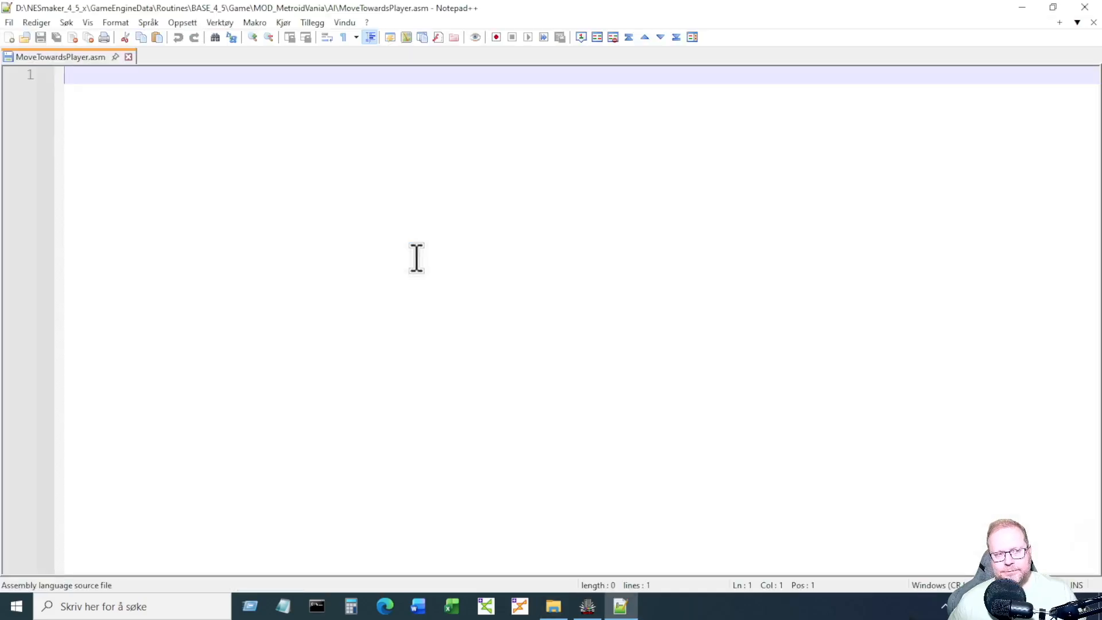
{"action": "key", "text": "ctrl+Left"}
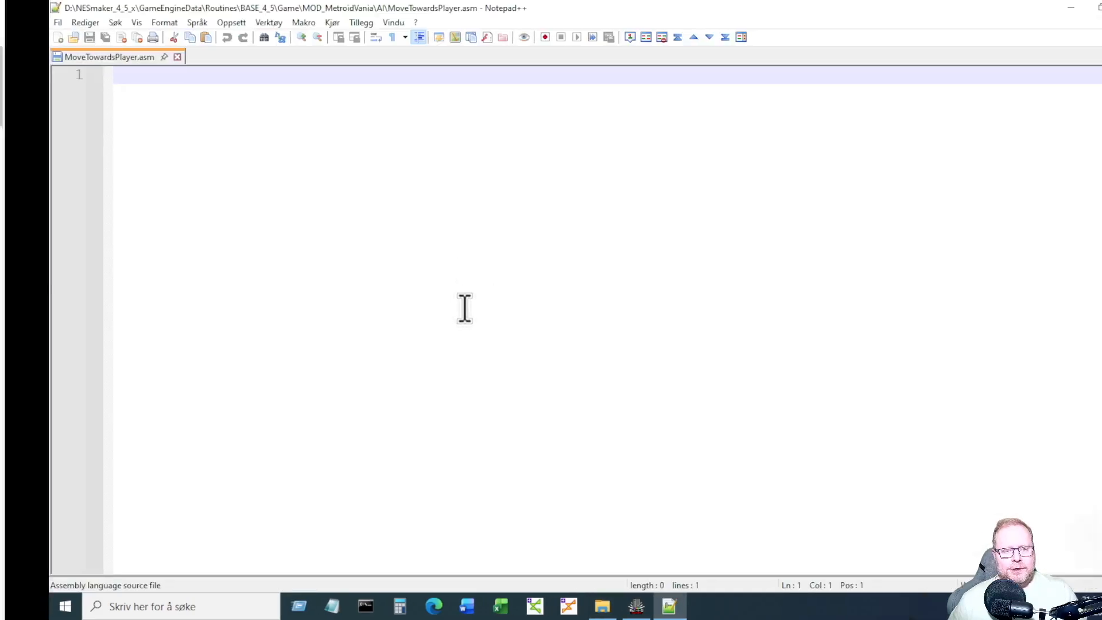
{"action": "left_click", "coordinate": [313, 317]}
{"action": "scroll", "coordinate": [246, 336], "scroll_direction": "down", "scroll_amount": 3}
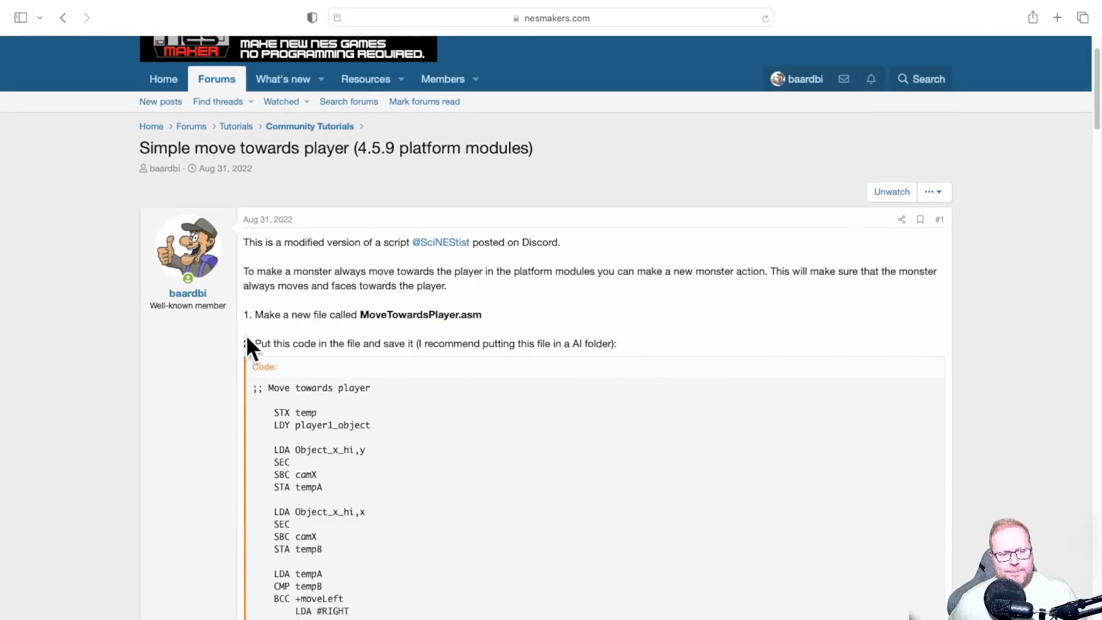
{"action": "scroll", "coordinate": [198, 343], "scroll_direction": "down", "scroll_amount": 6}
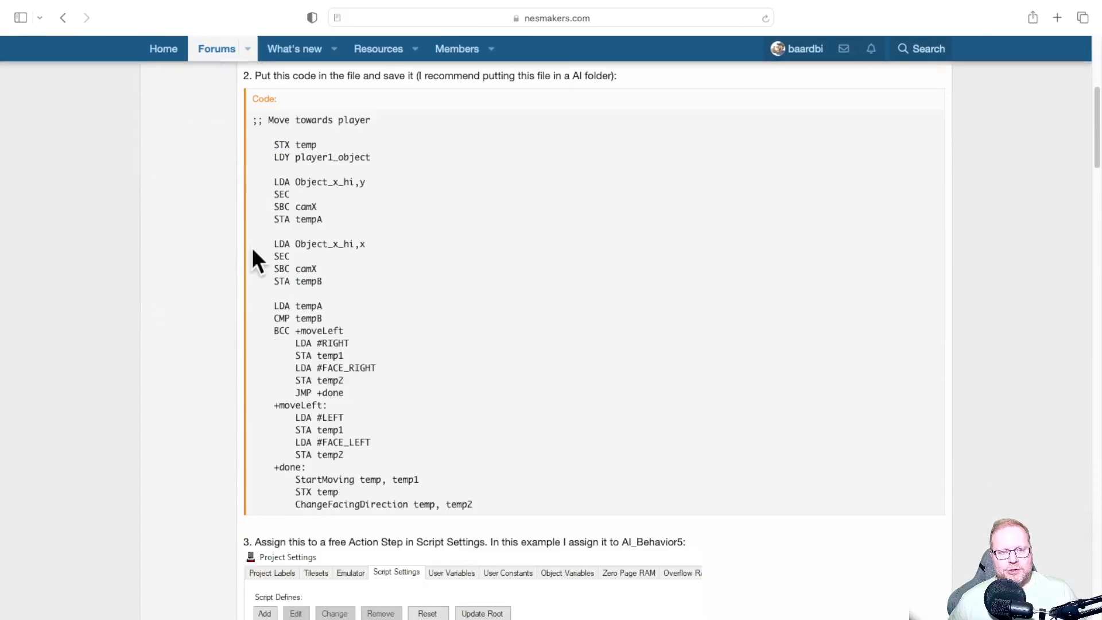
{"action": "left_click_drag", "start_coordinate": [251, 119], "coordinate": [486, 497]}
{"action": "key", "text": "ctrl+c"}
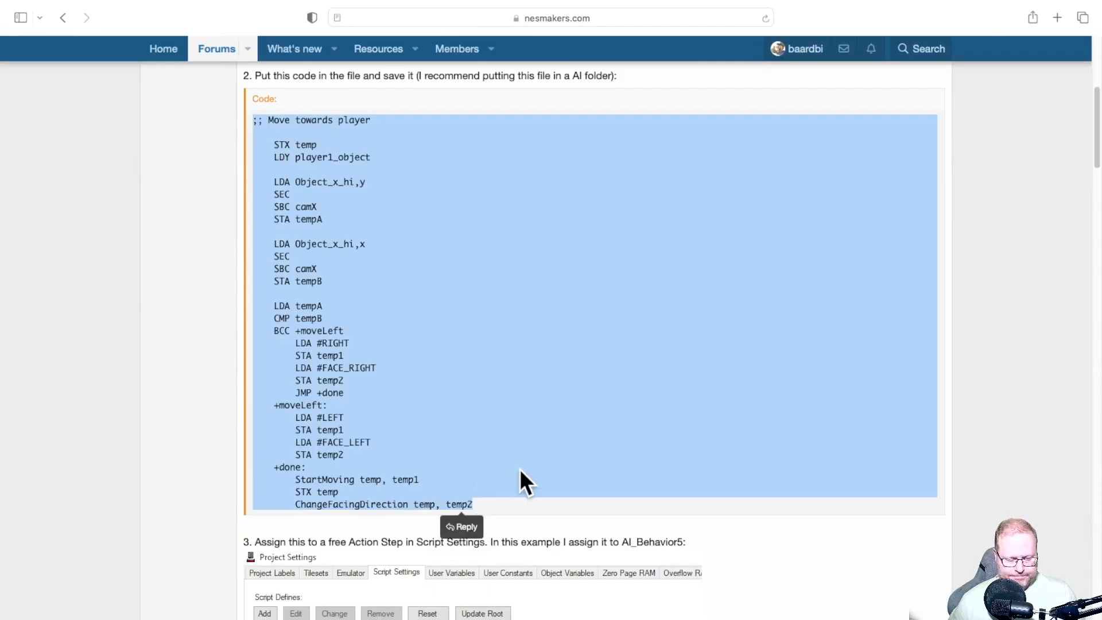
Paste the code into MoveTowardsPlayer.asm with a trailing newline and save it.
{"action": "key", "text": "ctrl+Right"}
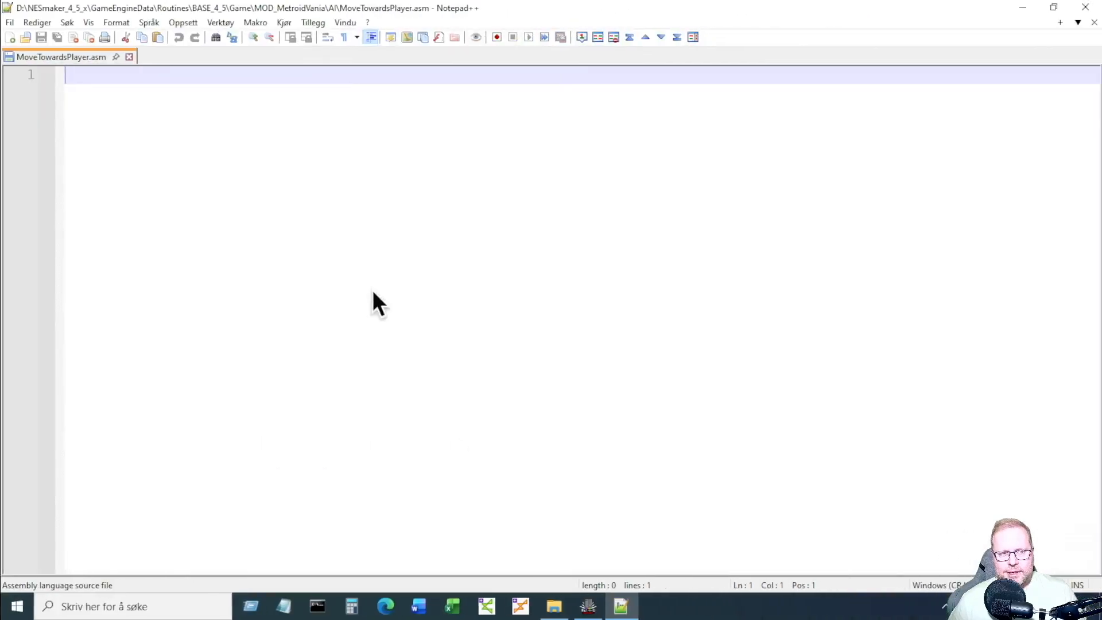
{"action": "key", "text": "ctrl+v"}
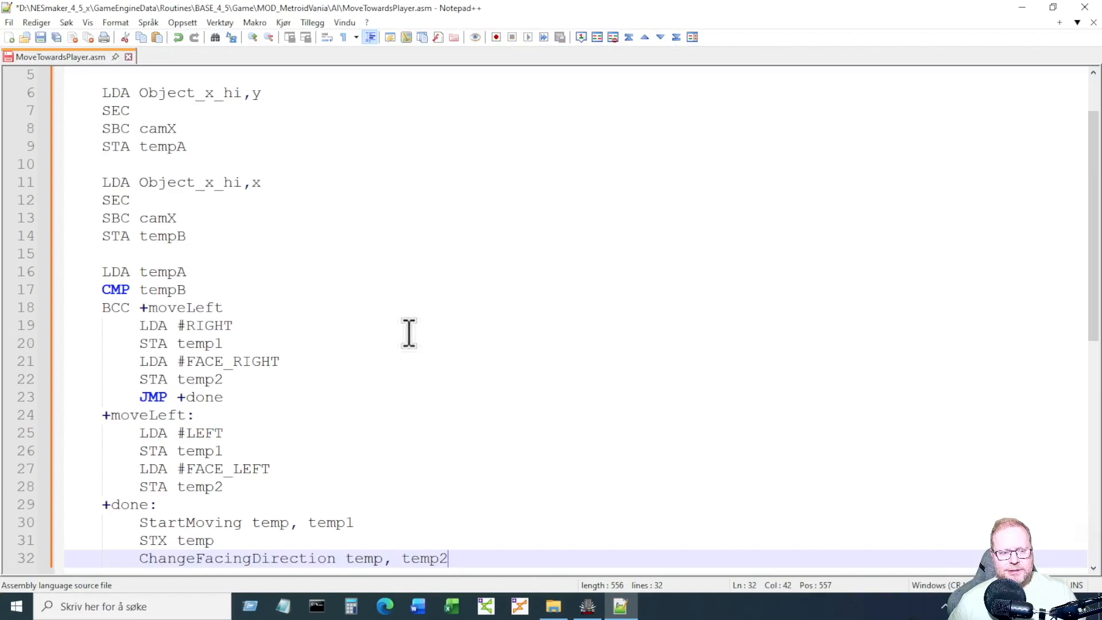
{"action": "key", "text": "Return"}
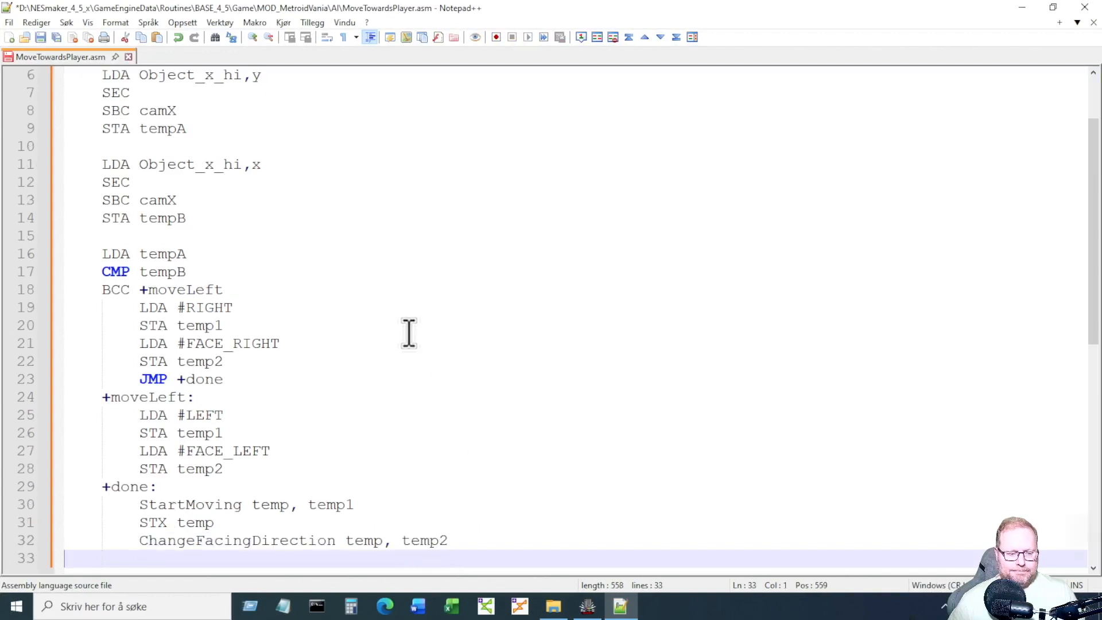
{"action": "scroll", "coordinate": [426, 333], "scroll_direction": "up", "scroll_amount": 2}
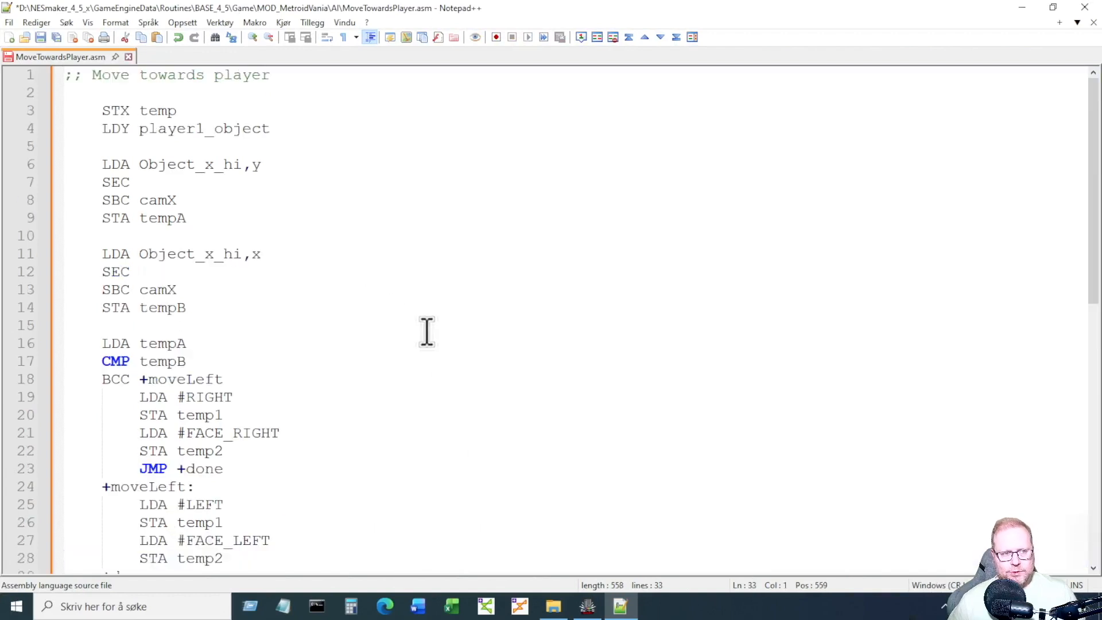
{"action": "key", "text": "ctrl+s"}
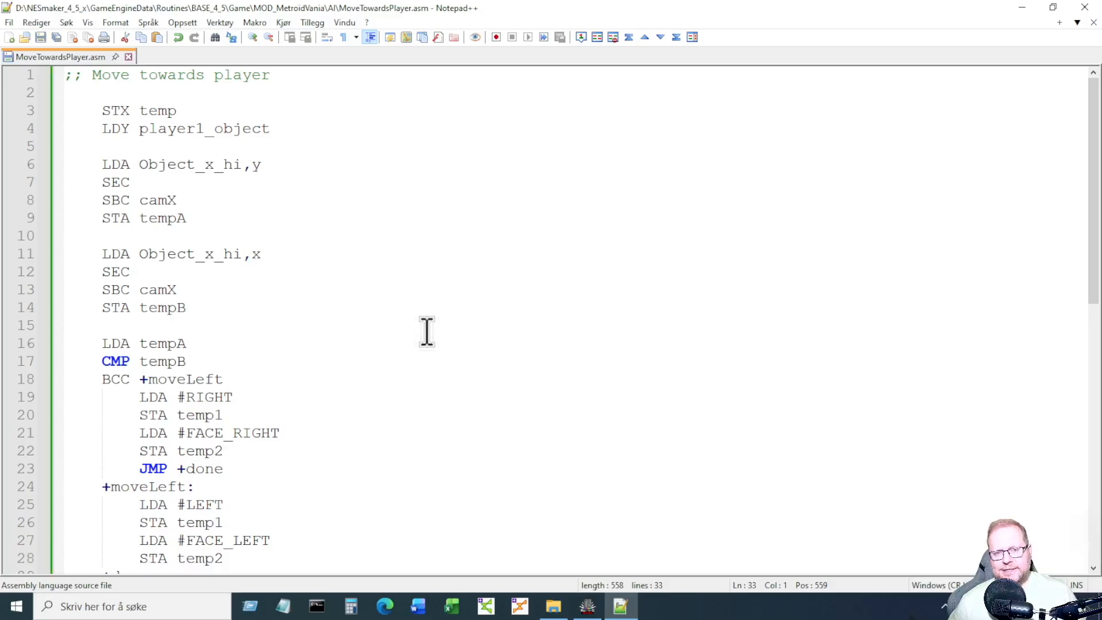
{"action": "key", "text": "ctrl+Left"}
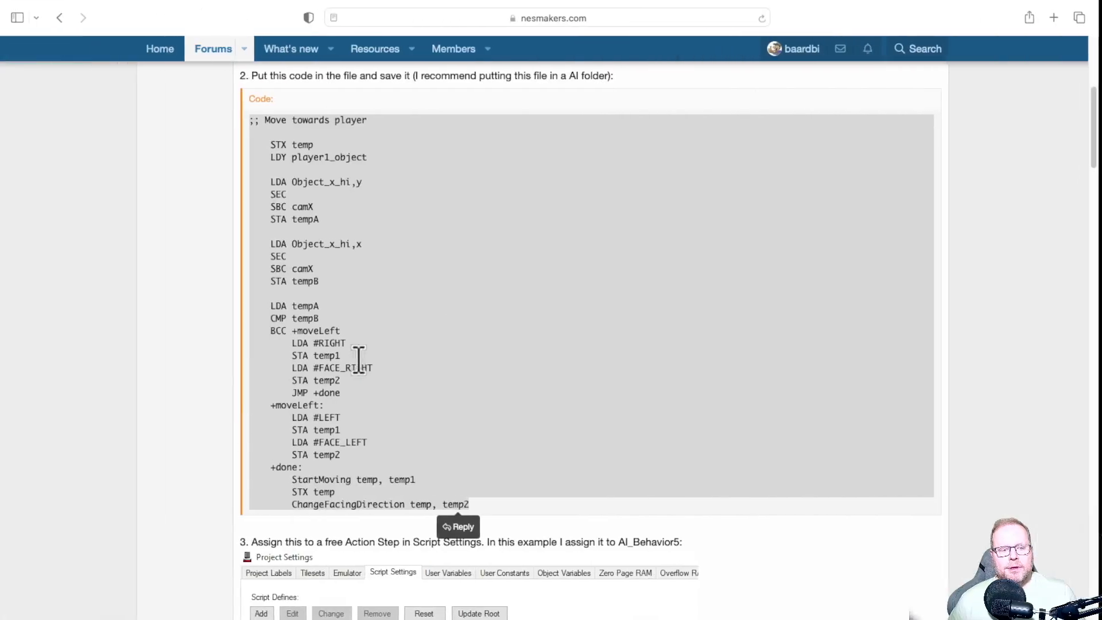
Scroll the forum post to steps 3 and 4 and select the bold MoveTowardsPlayer label.
{"action": "left_click", "coordinate": [225, 372]}
{"action": "scroll", "coordinate": [223, 368], "scroll_direction": "down", "scroll_amount": 5}
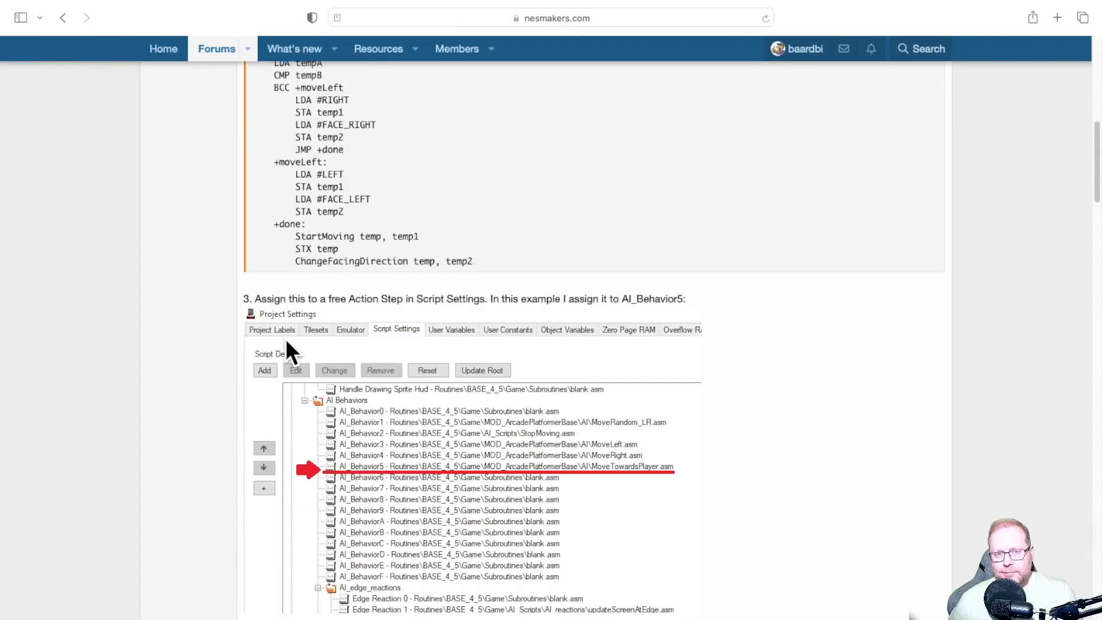
{"action": "scroll", "coordinate": [265, 344], "scroll_direction": "down", "scroll_amount": 1}
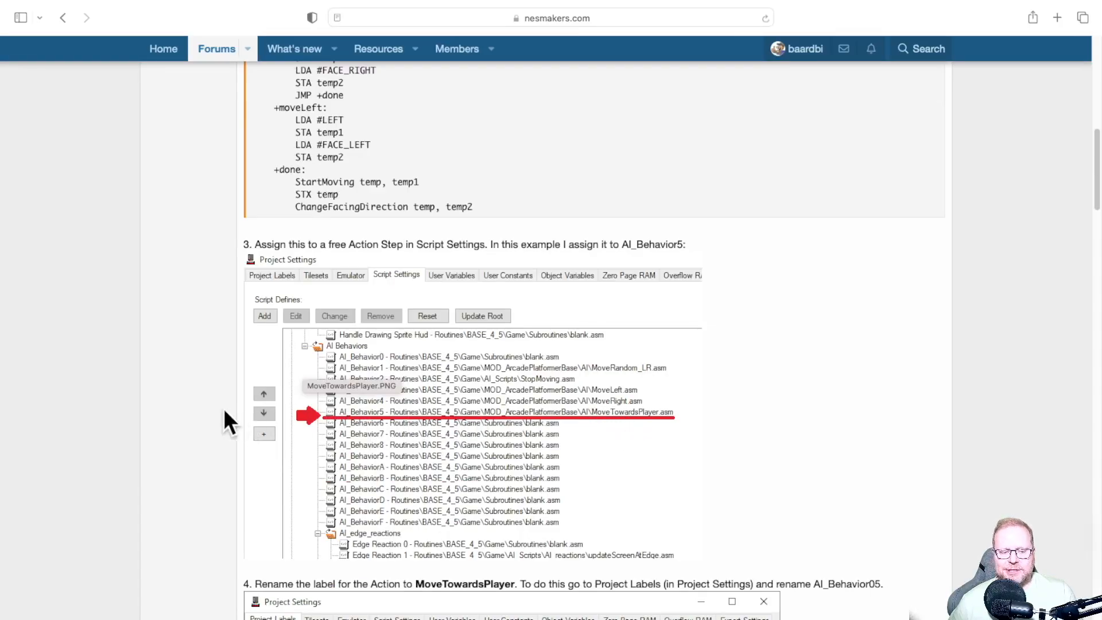
{"action": "scroll", "coordinate": [221, 408], "scroll_direction": "down", "scroll_amount": 3}
{"action": "scroll", "coordinate": [220, 408], "scroll_direction": "down", "scroll_amount": 3}
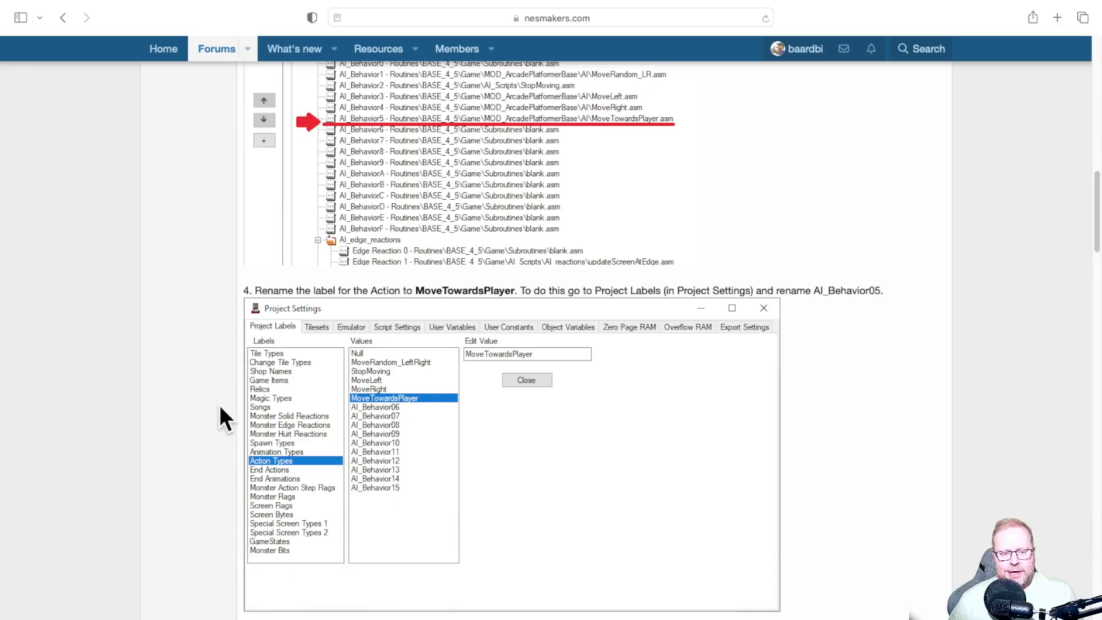
{"action": "left_click_drag", "start_coordinate": [416, 290], "coordinate": [516, 291]}
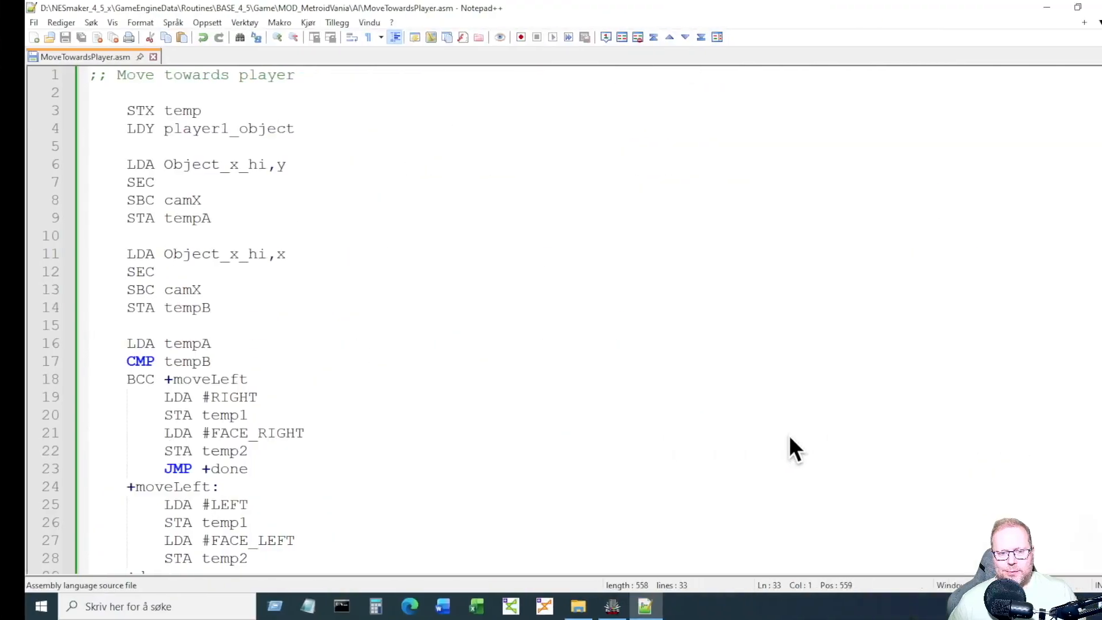
In Project Settings > Action Types, replace the AI_Behavior05 label with MoveTowardsPlayer.
{"action": "left_click", "coordinate": [587, 606]}
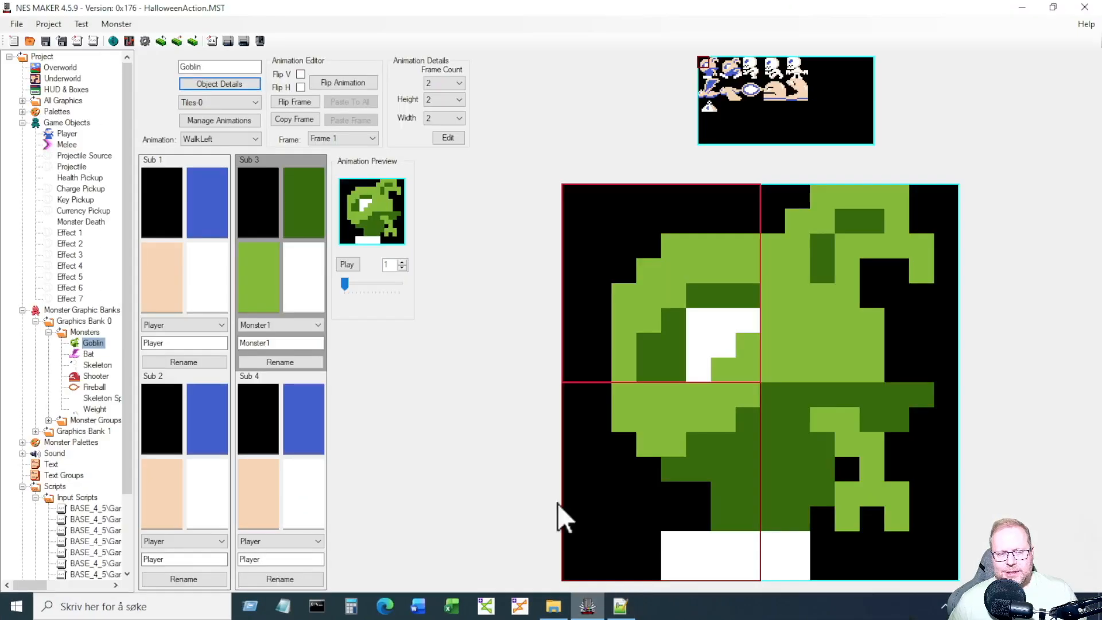
{"action": "left_click", "coordinate": [145, 41]}
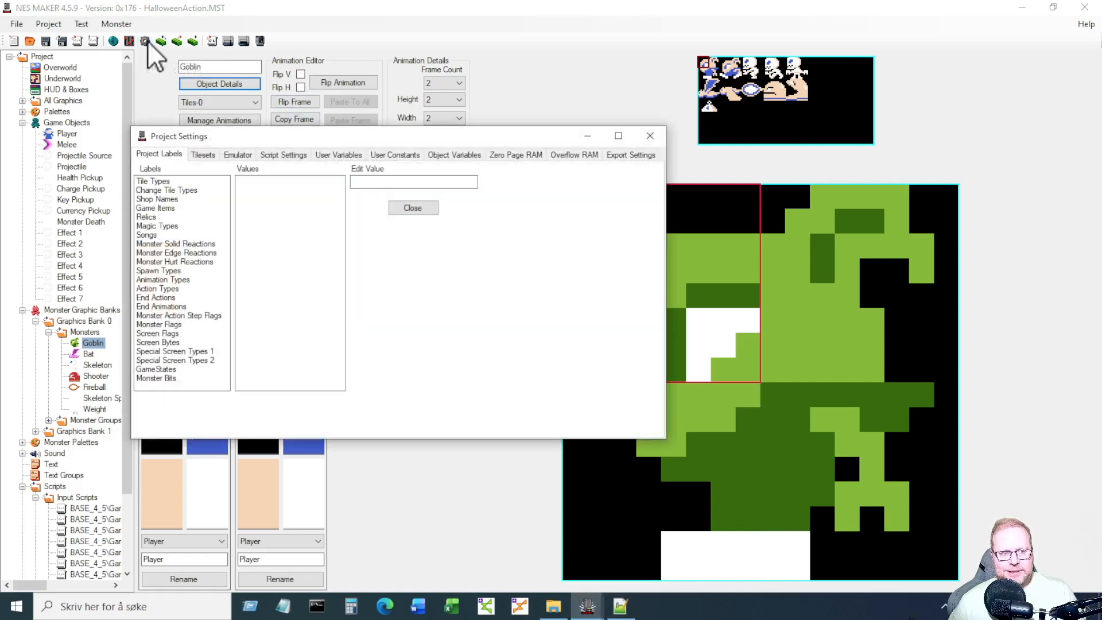
{"action": "left_click", "coordinate": [173, 289]}
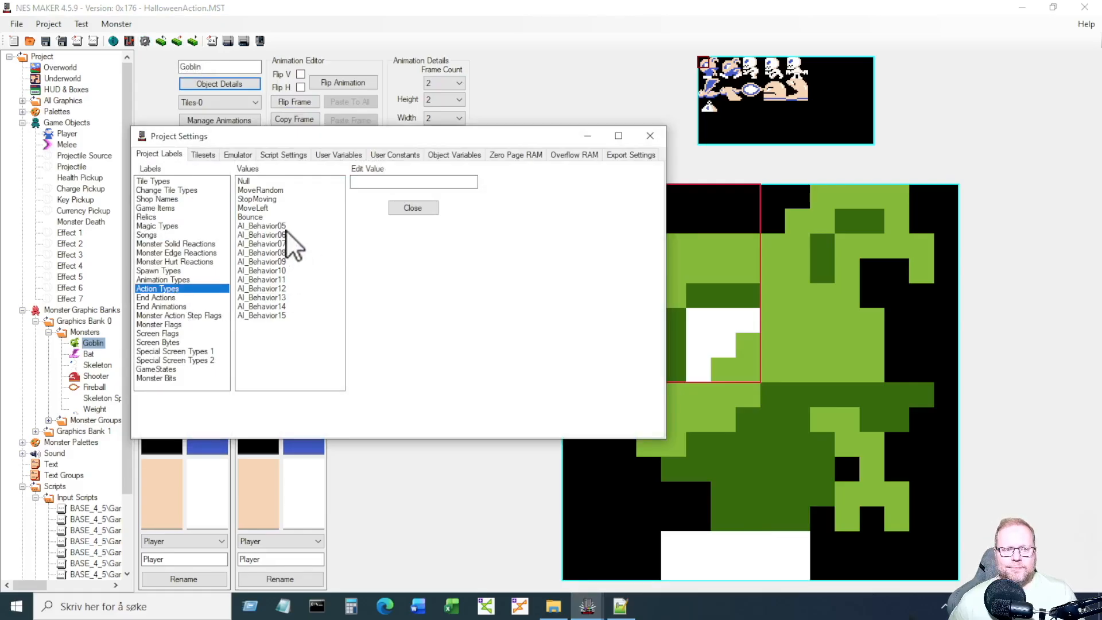
{"action": "left_click", "coordinate": [253, 226]}
{"action": "left_click_drag", "start_coordinate": [446, 182], "coordinate": [351, 181]}
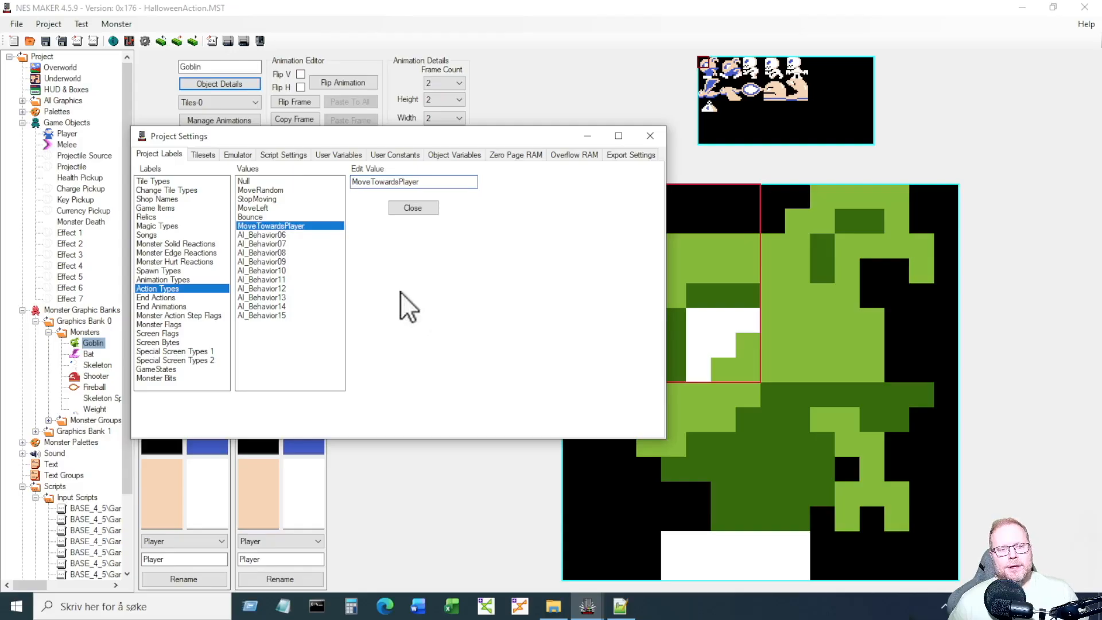
Open Script Settings in an enlarged window and select the AI_Behavior5 script slot.
{"action": "left_click", "coordinate": [285, 153]}
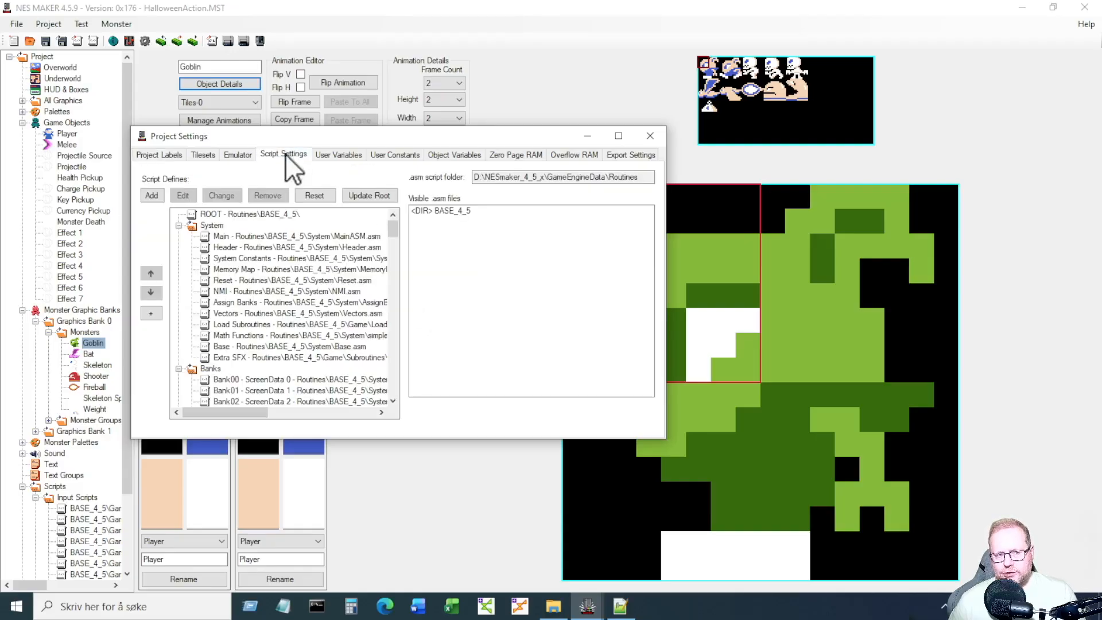
{"action": "left_click", "coordinate": [618, 135]}
{"action": "left_click_drag", "start_coordinate": [830, 123], "coordinate": [825, 317]}
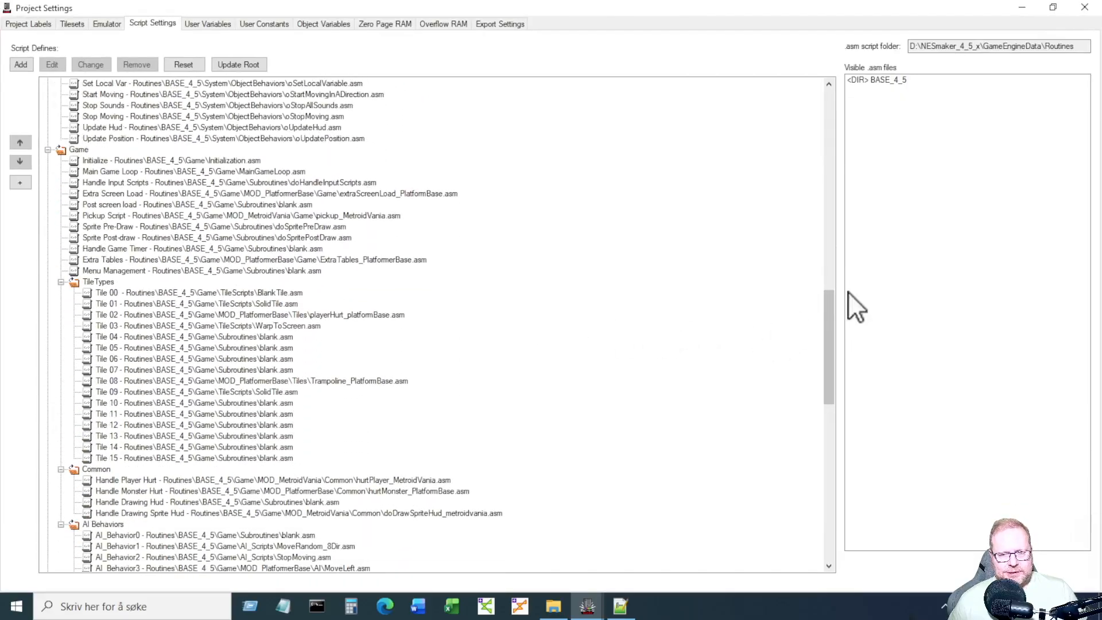
{"action": "left_click_drag", "start_coordinate": [827, 294], "coordinate": [826, 353]}
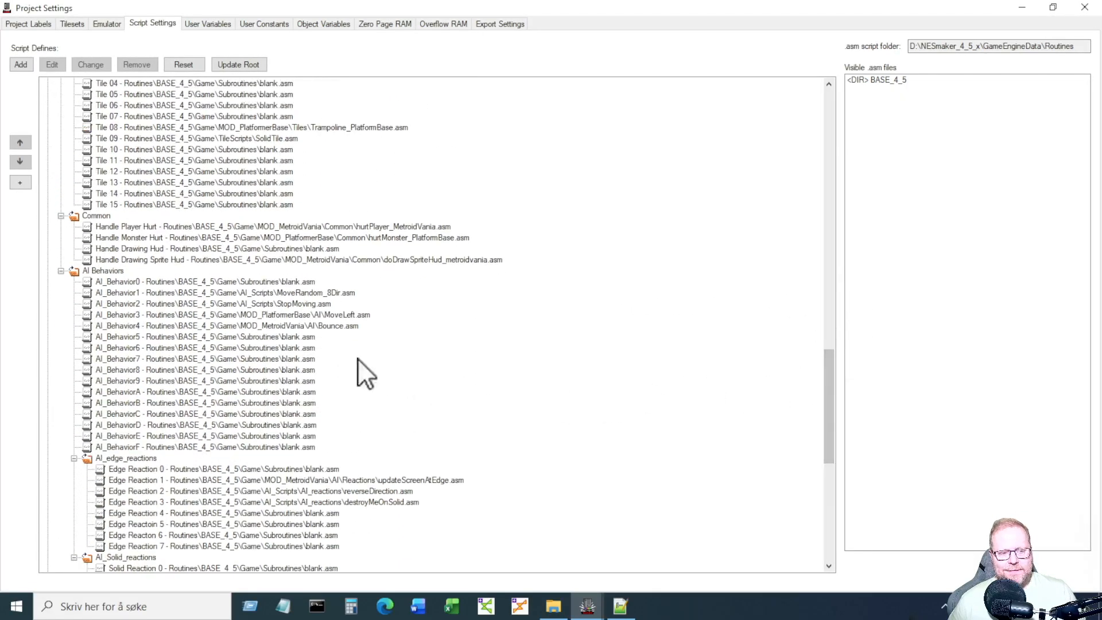
{"action": "left_click", "coordinate": [205, 336]}
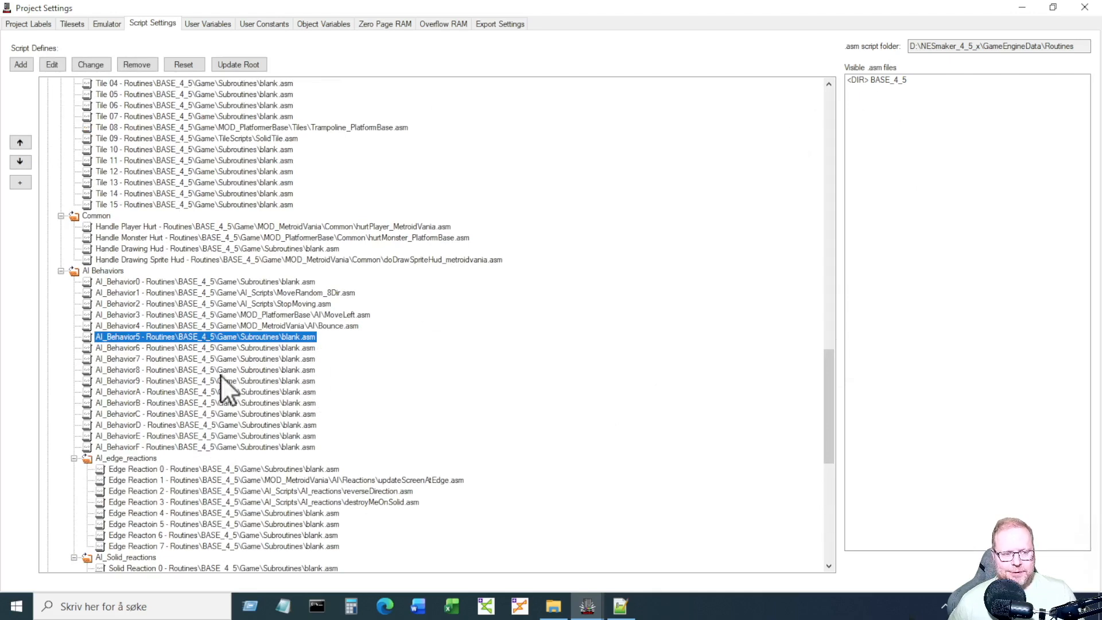
Assign MOD_MetroidVania\AI\MoveTowardsPlayer.asm to AI_Behavior5 and close Project Settings.
{"action": "double_click", "coordinate": [903, 81]}
{"action": "double_click", "coordinate": [895, 87]}
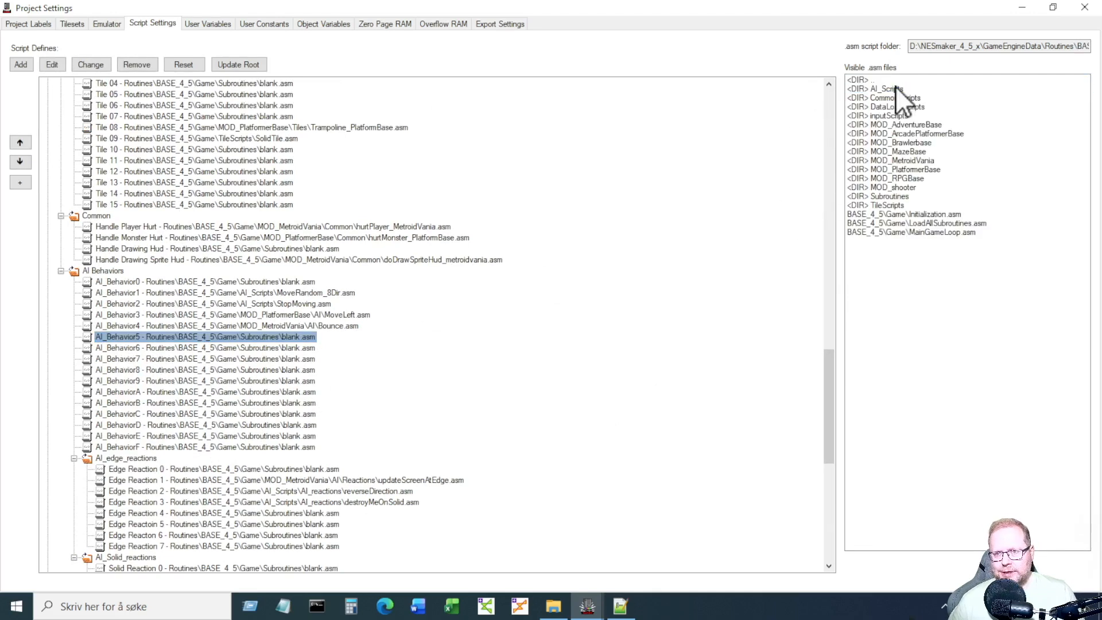
{"action": "double_click", "coordinate": [925, 159]}
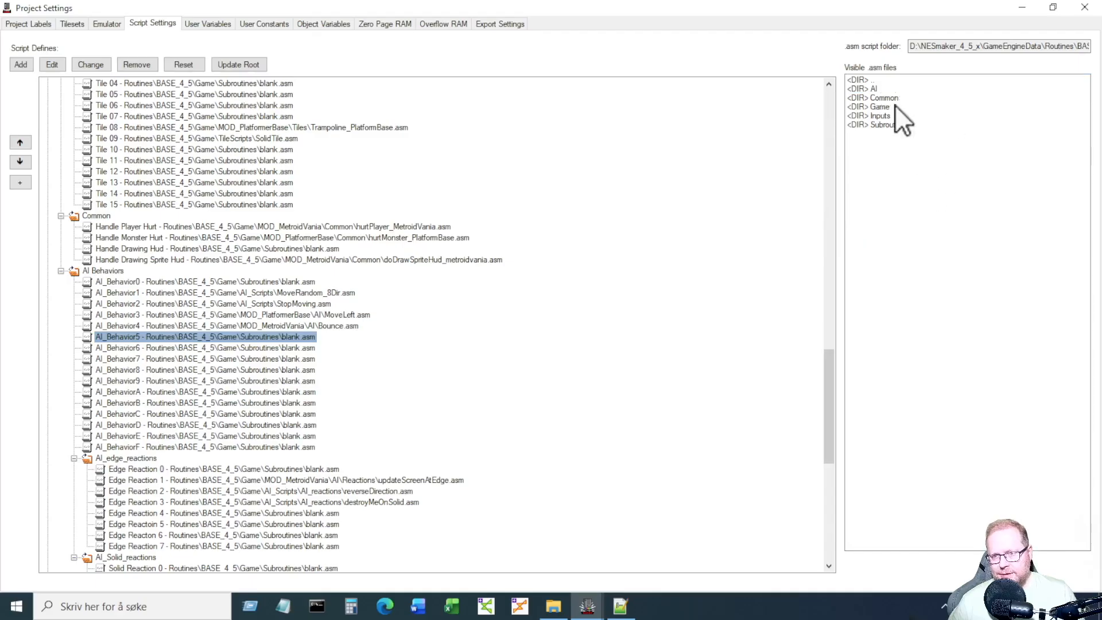
{"action": "double_click", "coordinate": [888, 89]}
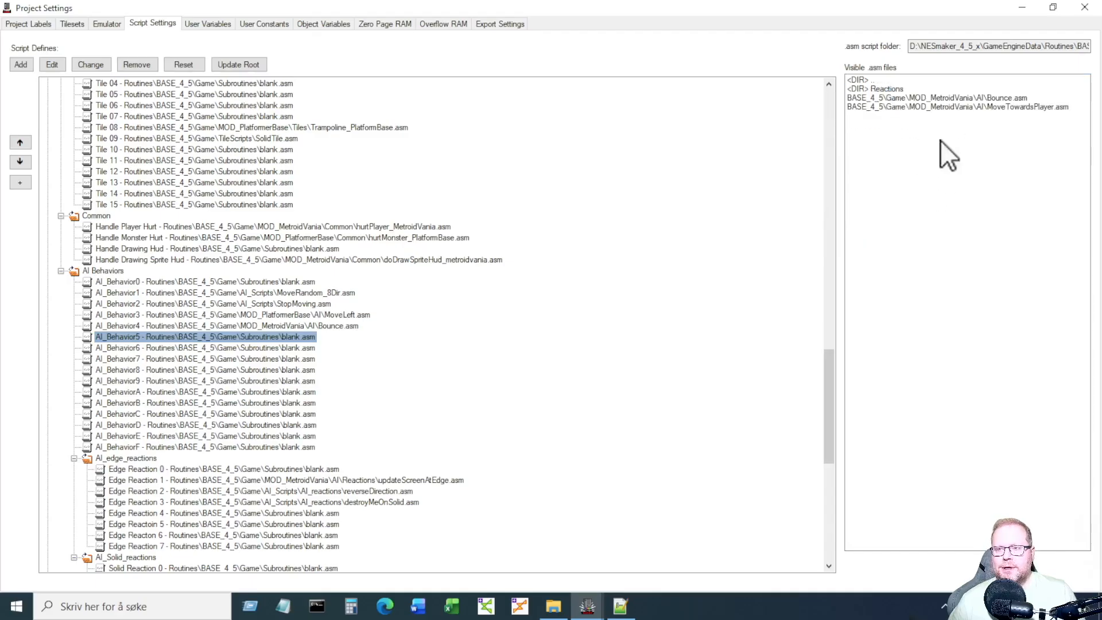
{"action": "left_click", "coordinate": [991, 108]}
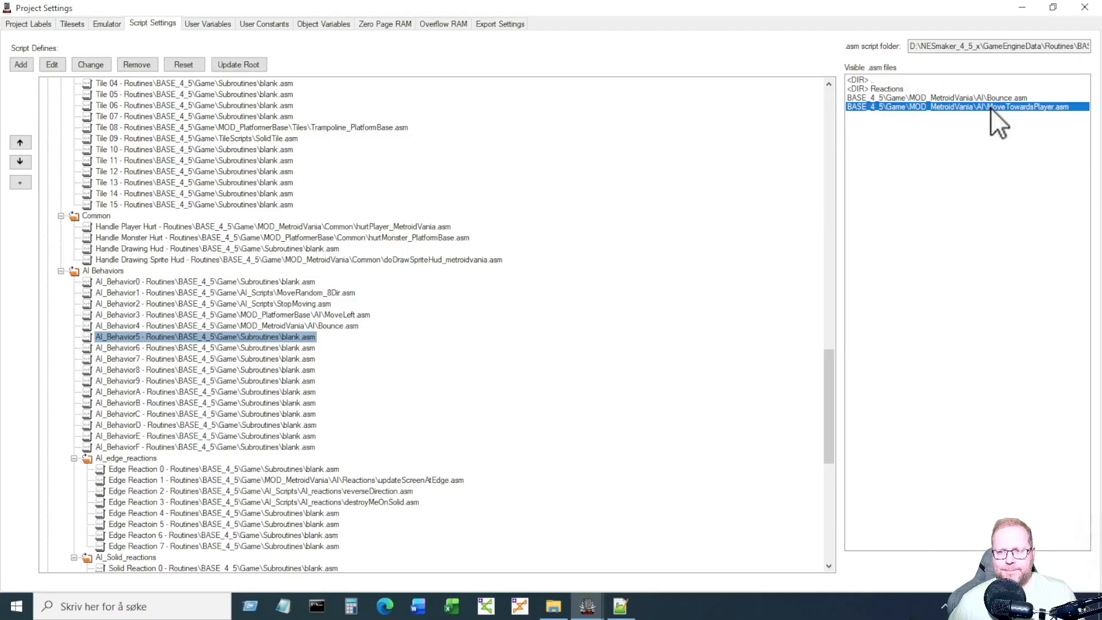
{"action": "double_click", "coordinate": [990, 108]}
{"action": "left_click", "coordinate": [340, 336]}
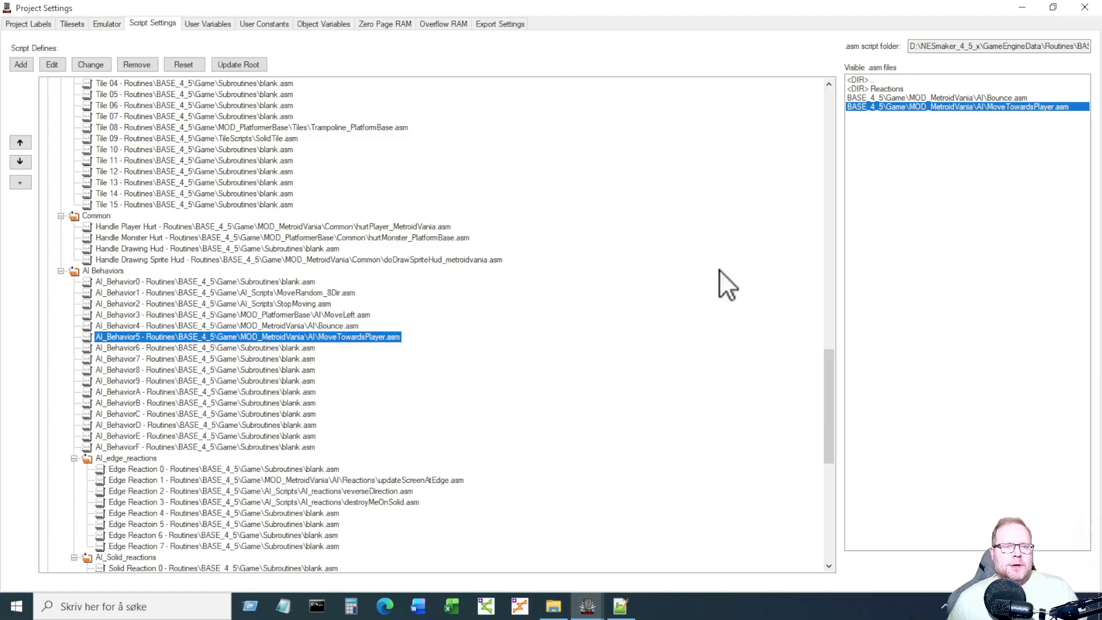
{"action": "left_click", "coordinate": [1085, 7]}
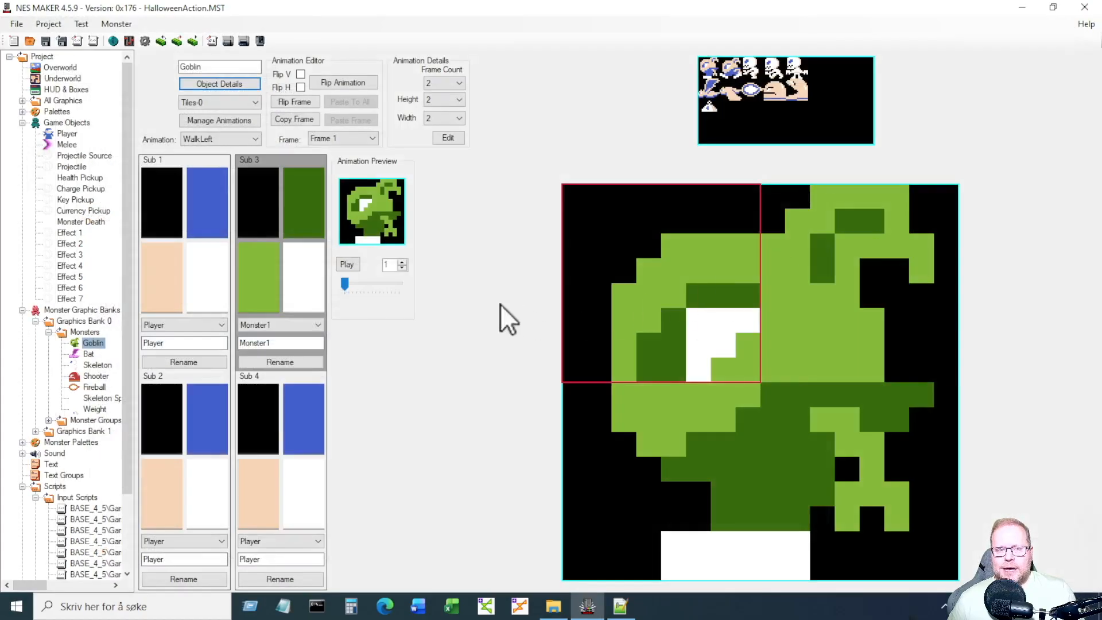
Set the Goblin's action step 0 to MoveTowardsPlayer in Object Details > Actions.
{"action": "left_click", "coordinate": [199, 84]}
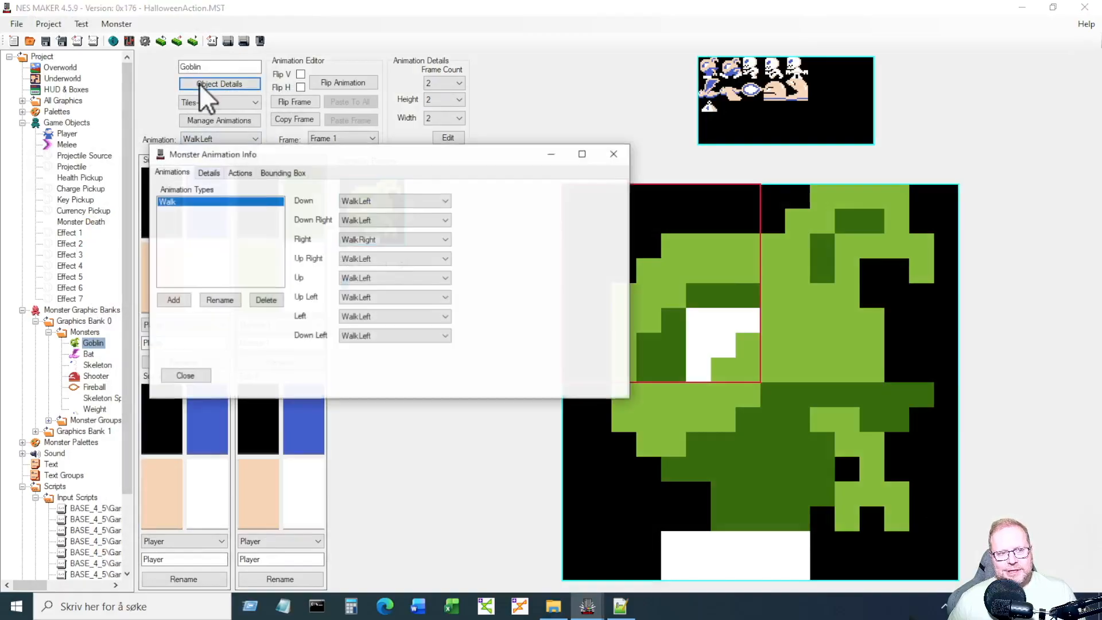
{"action": "left_click", "coordinate": [237, 171]}
{"action": "left_click", "coordinate": [381, 210]}
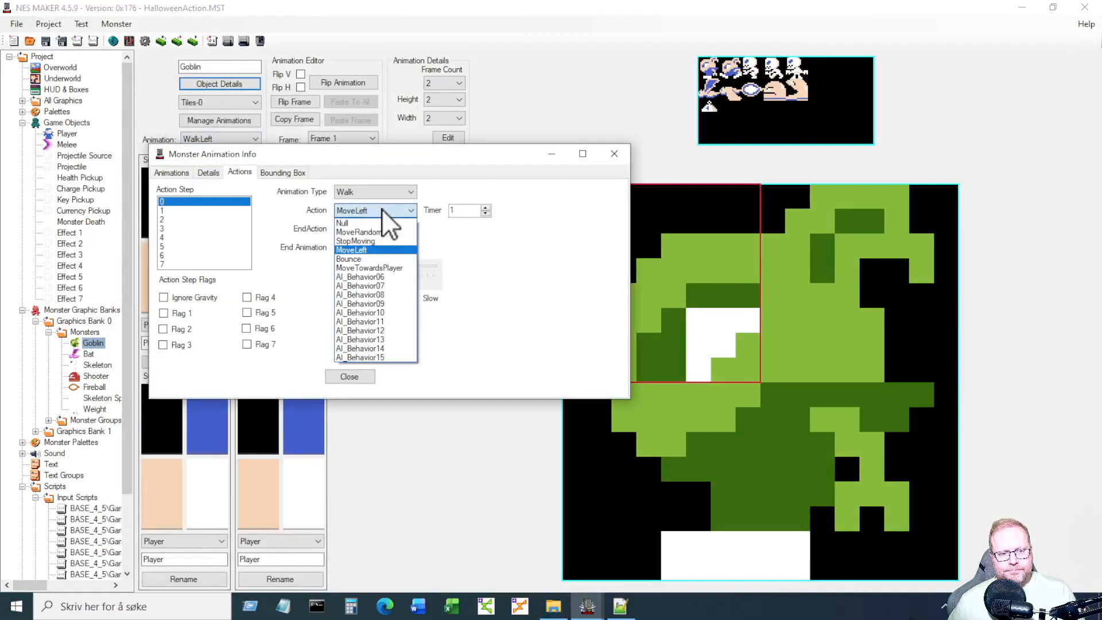
{"action": "left_click", "coordinate": [407, 267]}
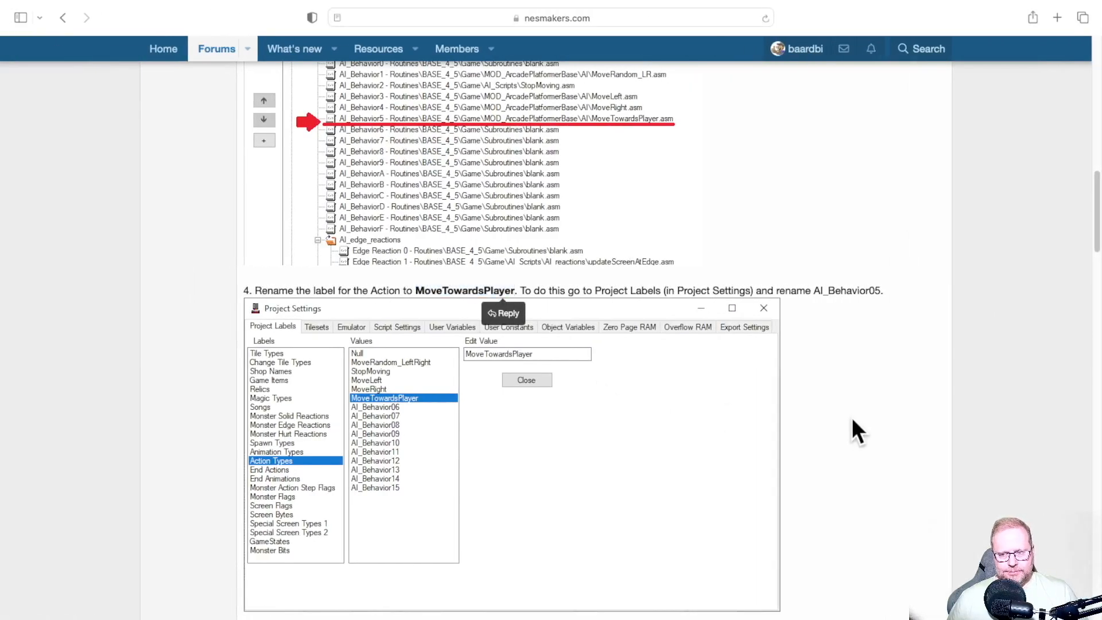
{"action": "scroll", "coordinate": [833, 414], "scroll_direction": "down", "scroll_amount": 10}
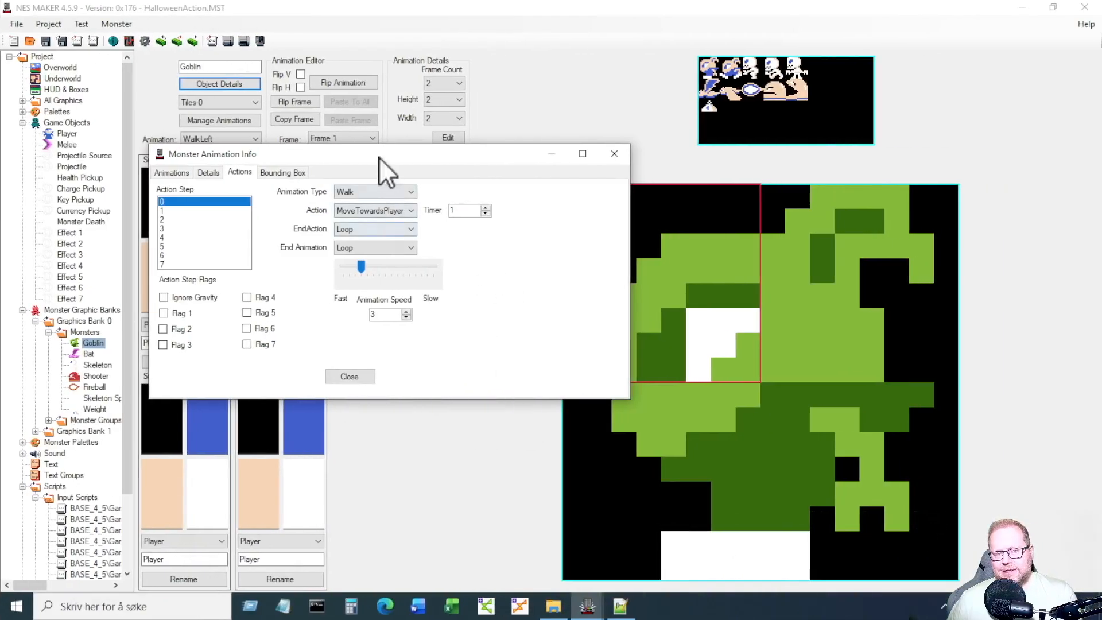
{"action": "left_click", "coordinate": [384, 212]}
{"action": "left_click", "coordinate": [384, 212]}
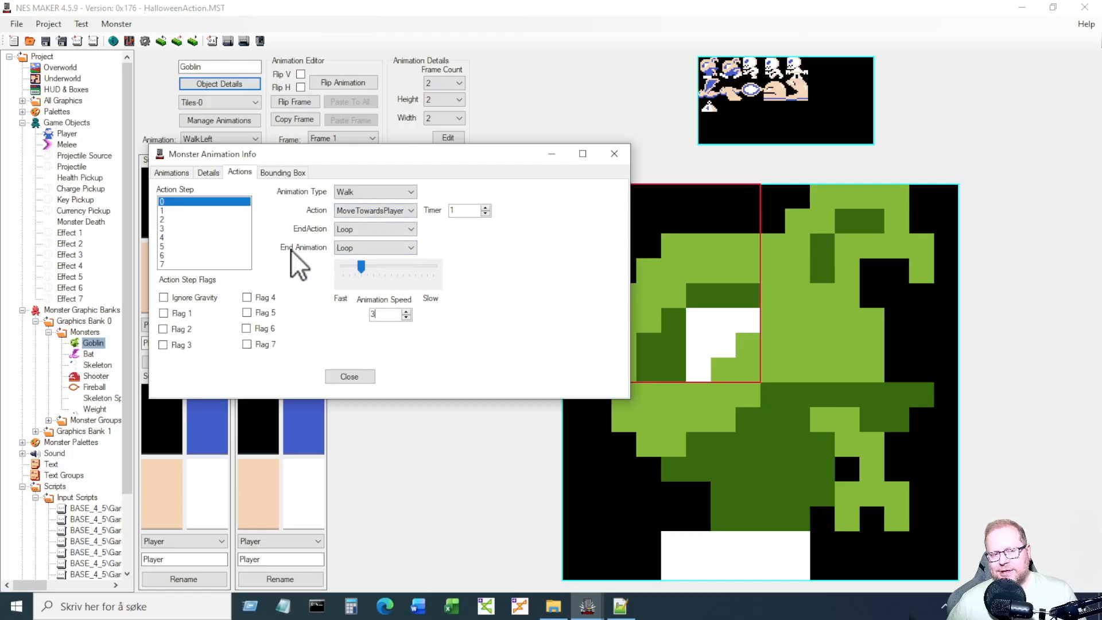
Set the Goblin's End Animation to Repeat and close its animation info.
{"action": "left_click", "coordinate": [353, 249]}
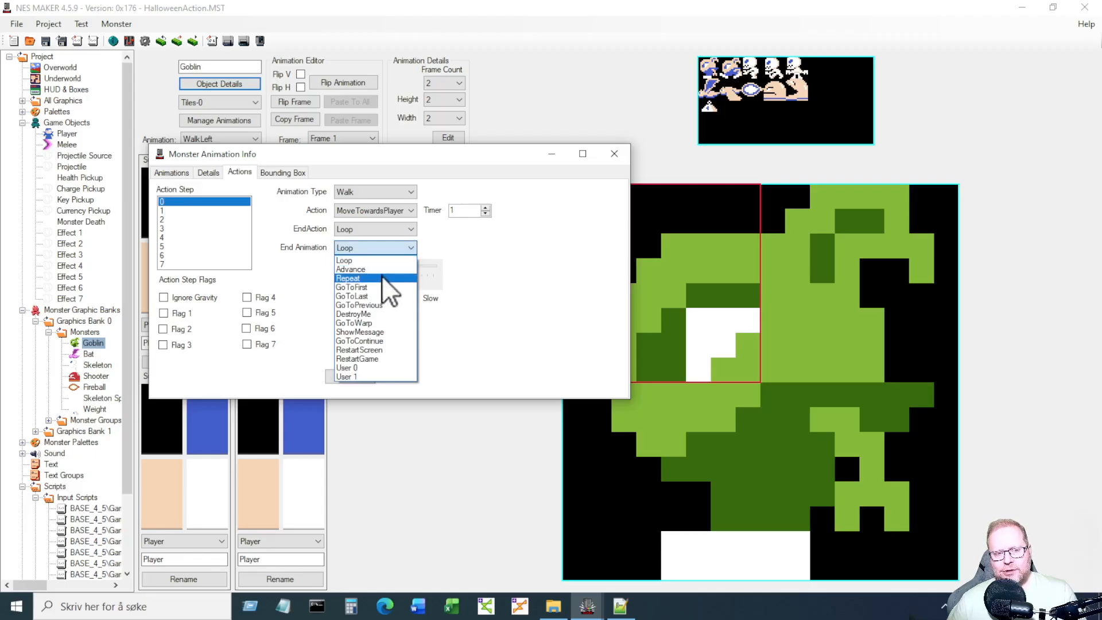
{"action": "left_click", "coordinate": [381, 277]}
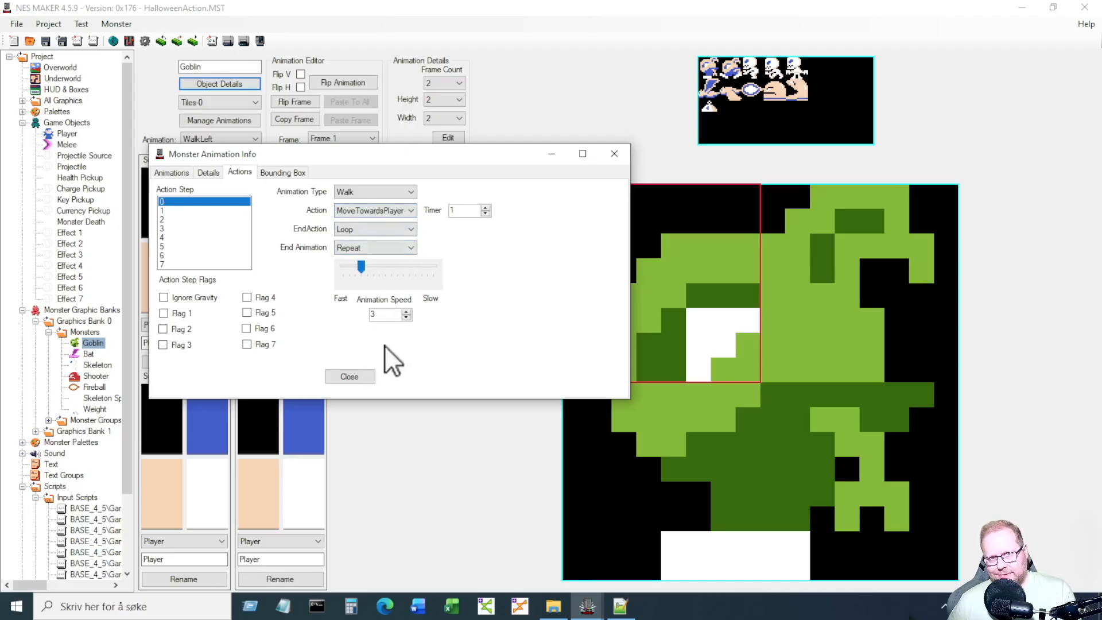
{"action": "left_click", "coordinate": [367, 376]}
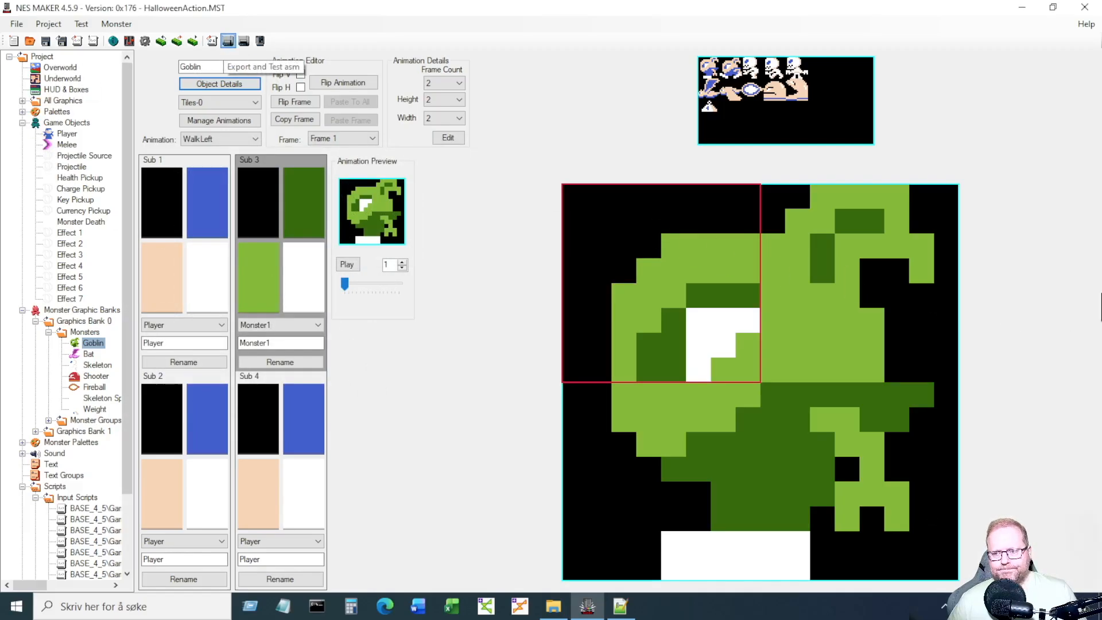
Export and test the game, recheck the Goblin's step 0 action, then finish the rebuild.
{"action": "left_click", "coordinate": [227, 41]}
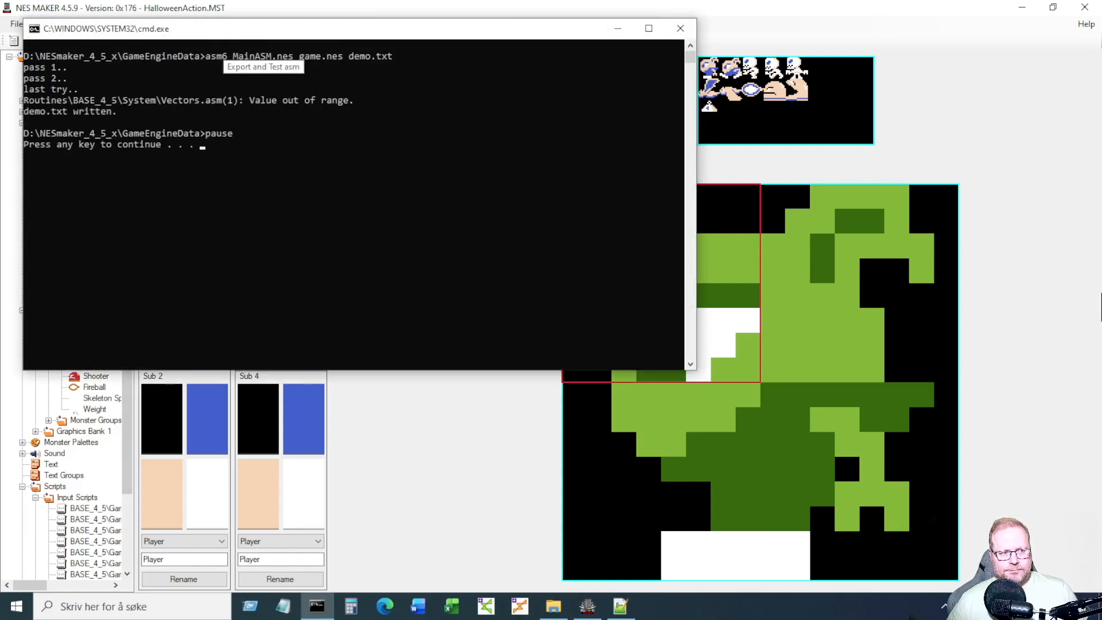
{"action": "key", "text": "Return"}
{"action": "key", "text": "Return"}
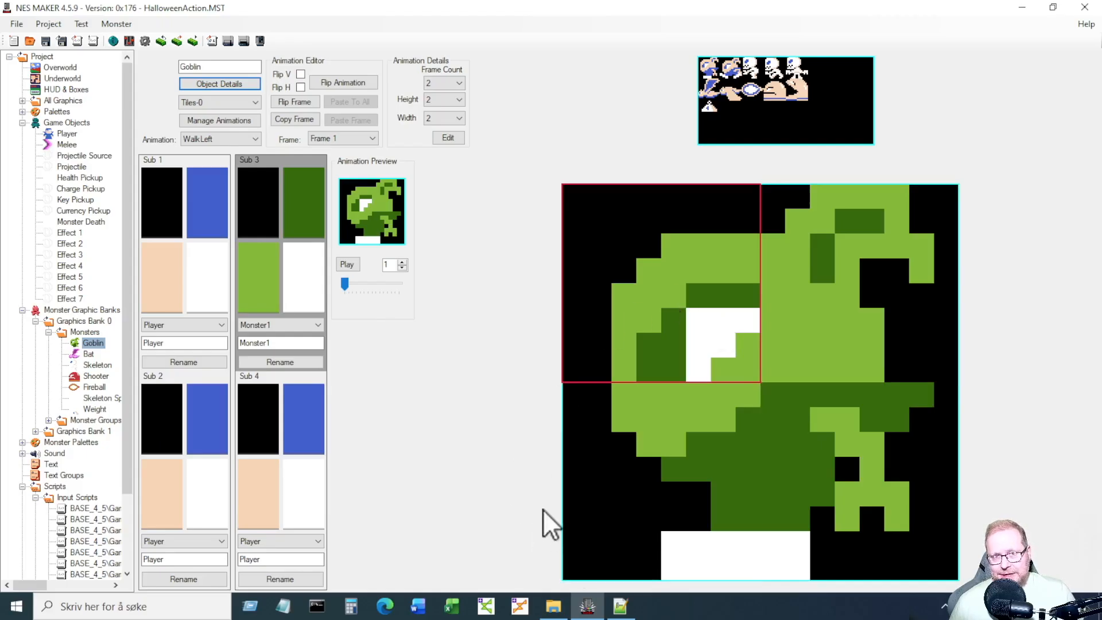
{"action": "left_click", "coordinate": [229, 88]}
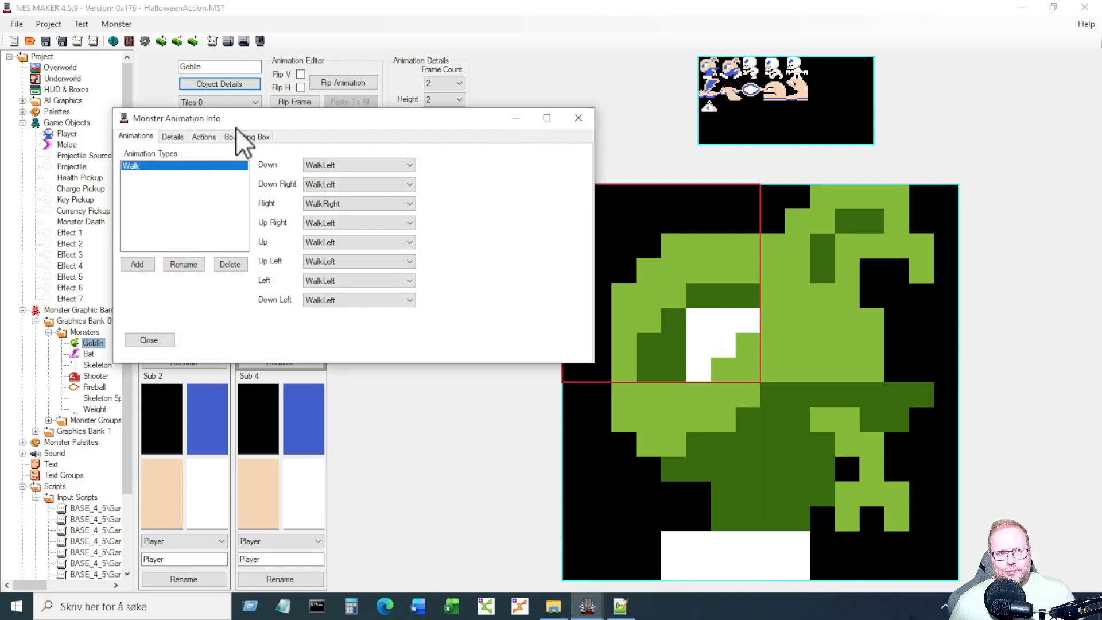
{"action": "left_click", "coordinate": [204, 138]}
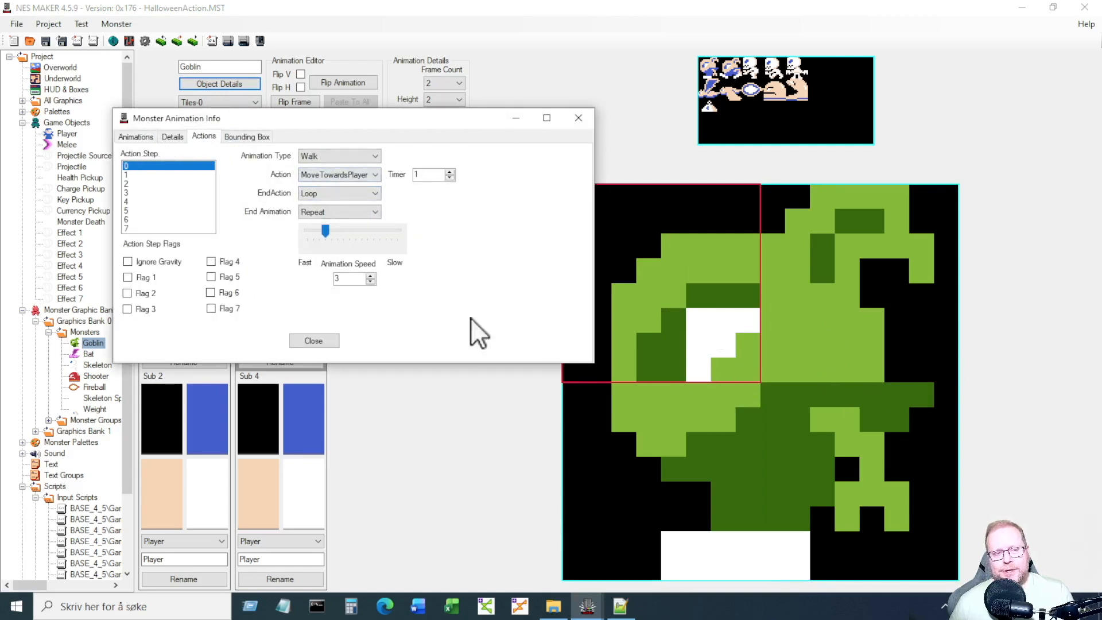
{"action": "left_click", "coordinate": [320, 341]}
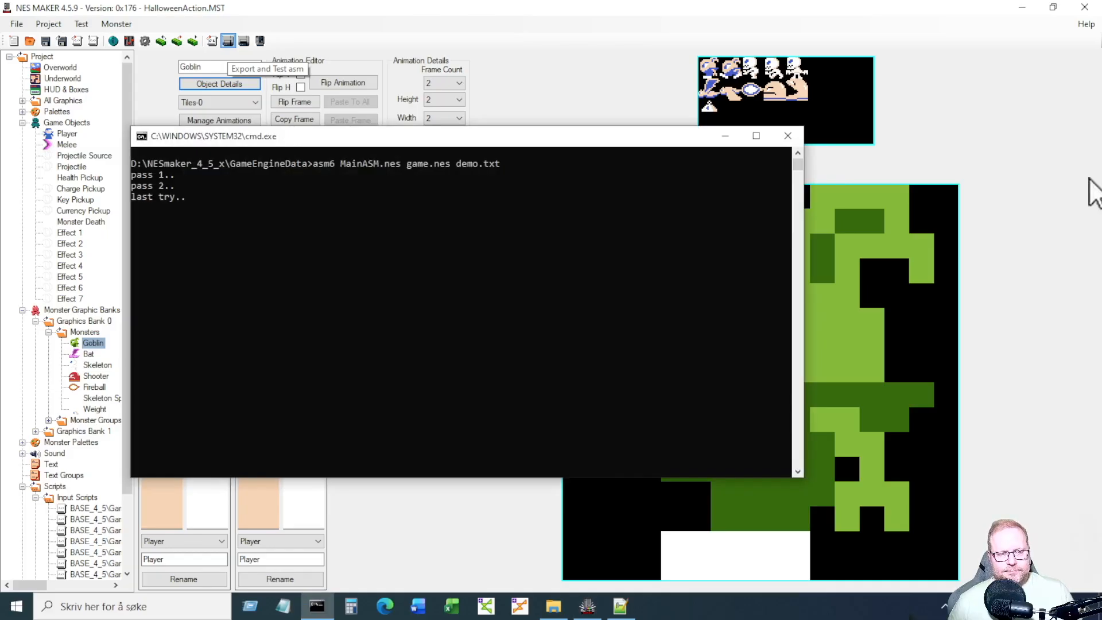
{"action": "key", "text": "Return"}
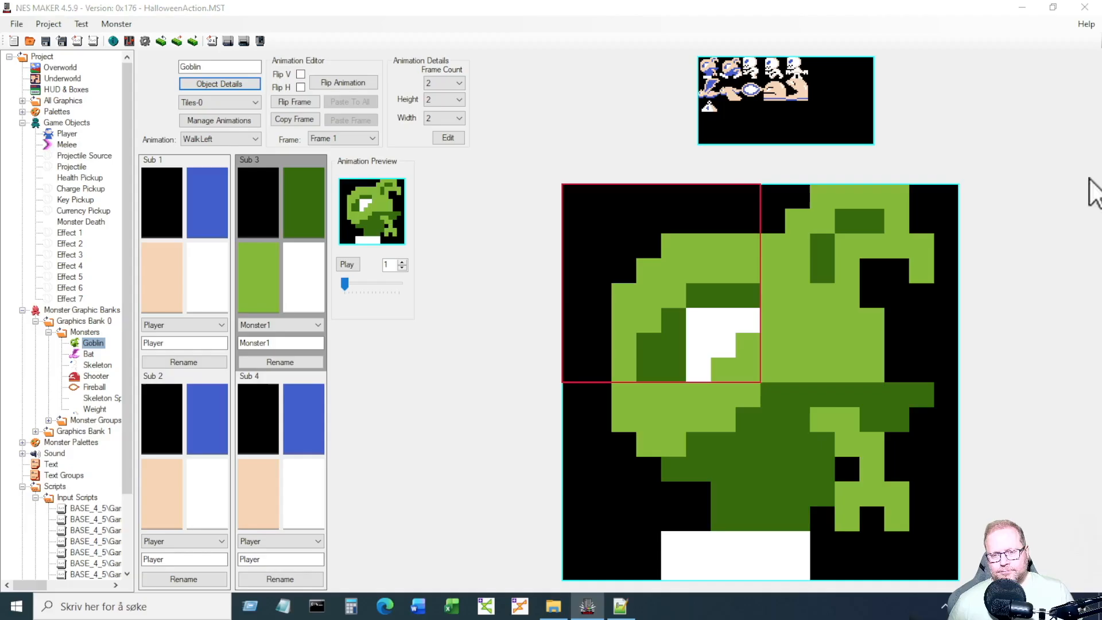
Walk the player down the ledges and jump back and forth past the chasing goblin.
{"action": "key", "text": "Right"}
{"action": "key", "text": "s"}
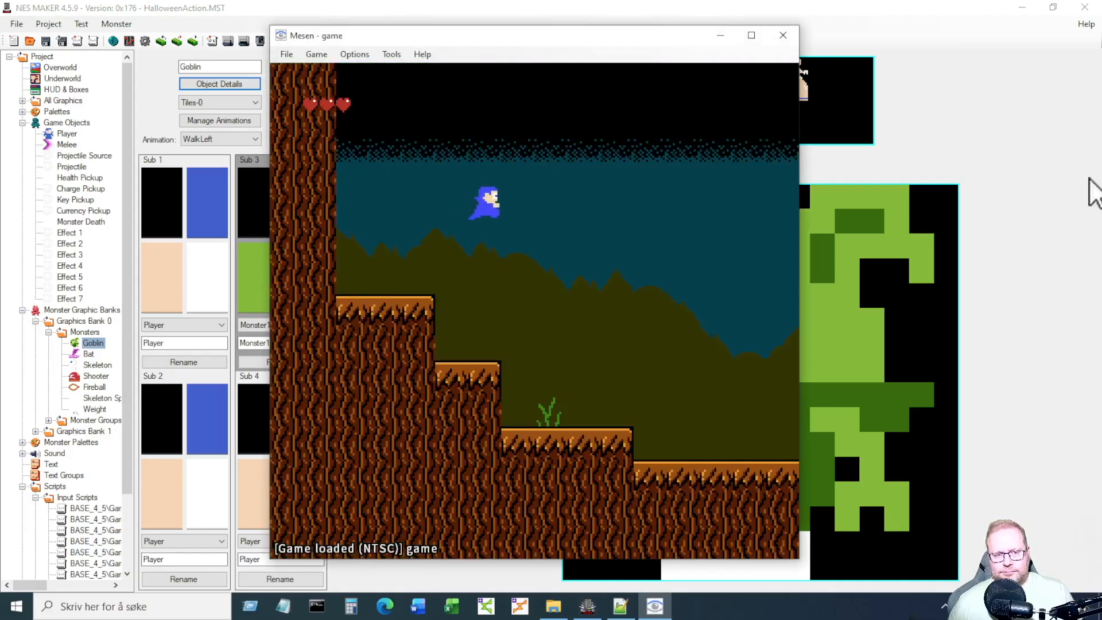
{"action": "key", "text": "Right"}
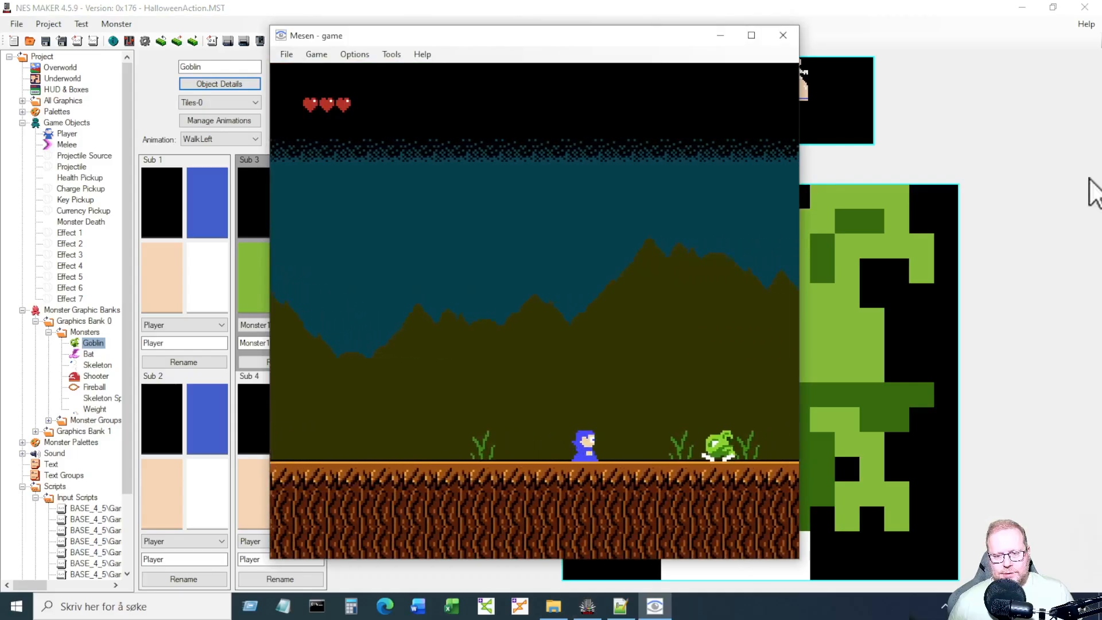
{"action": "key", "text": "Left"}
{"action": "key", "text": "Left"}
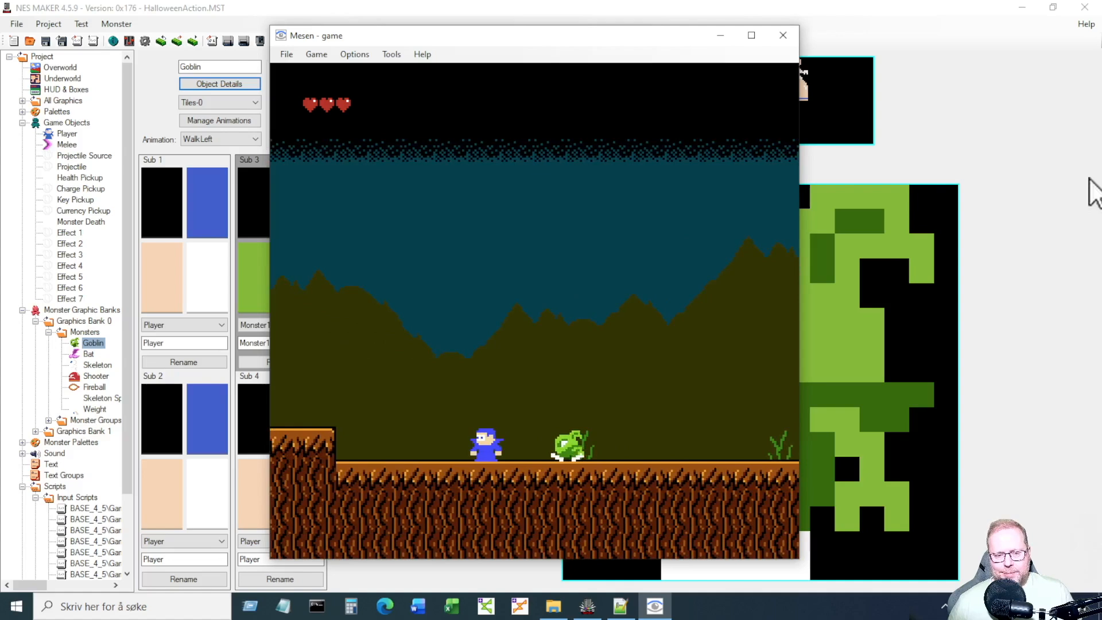
{"action": "key", "text": "Right"}
{"action": "key", "text": "s"}
{"action": "key", "text": "Right"}
{"action": "key", "text": "Left"}
{"action": "key", "text": "s"}
{"action": "key", "text": "Left"}
{"action": "key", "text": "s"}
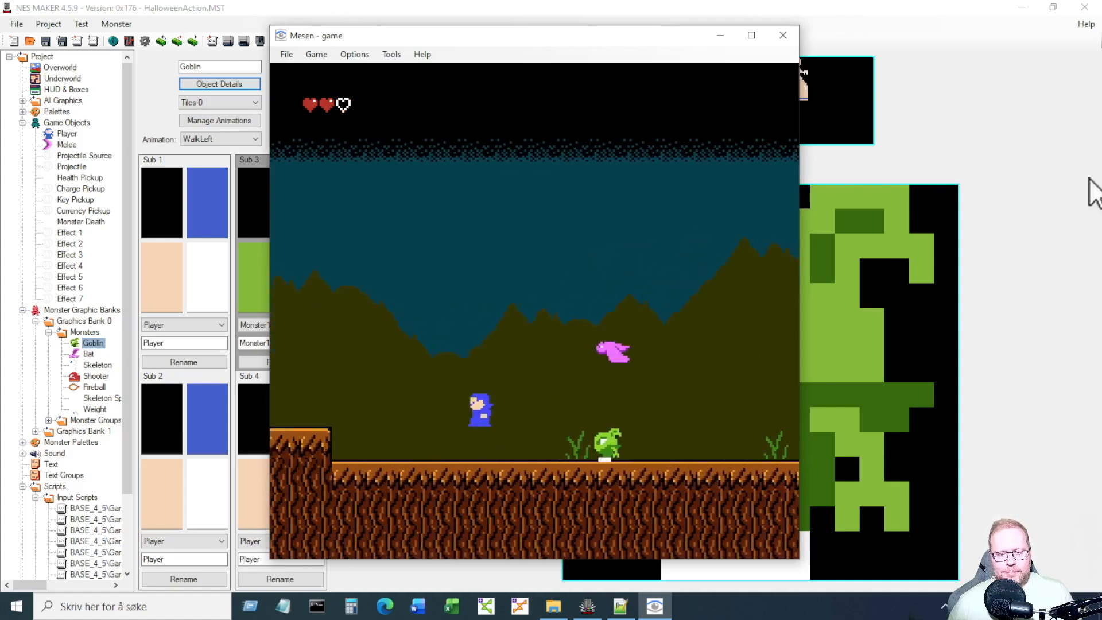
Jump over the goblin again, then turn left and attack to defeat it.
{"action": "key", "text": "Right"}
{"action": "key", "text": "Right"}
{"action": "key", "text": "s"}
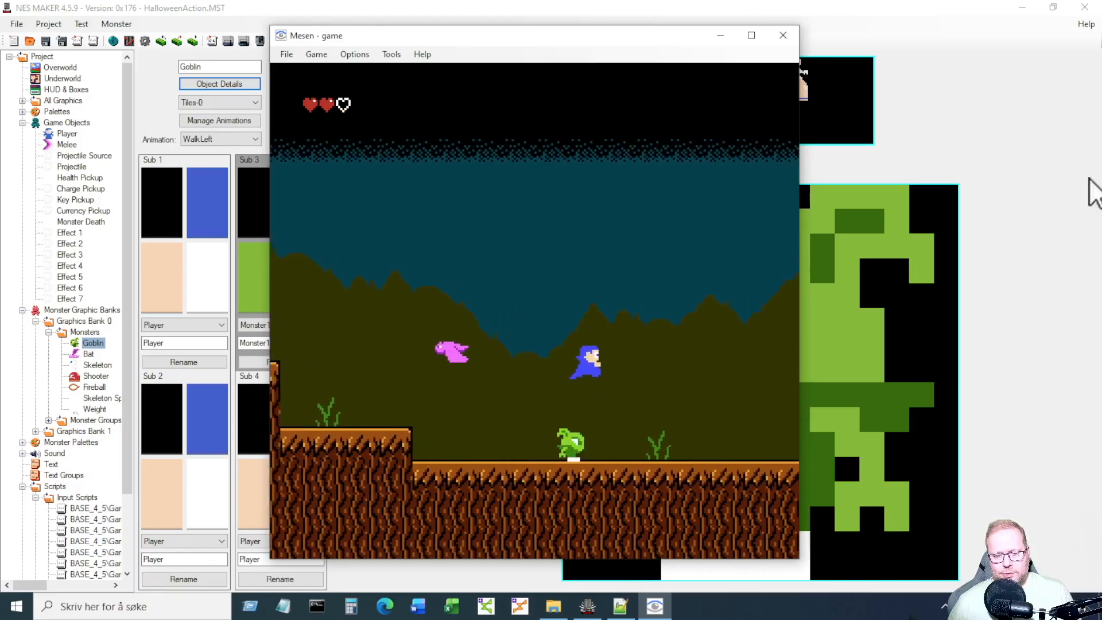
{"action": "key", "text": "Right"}
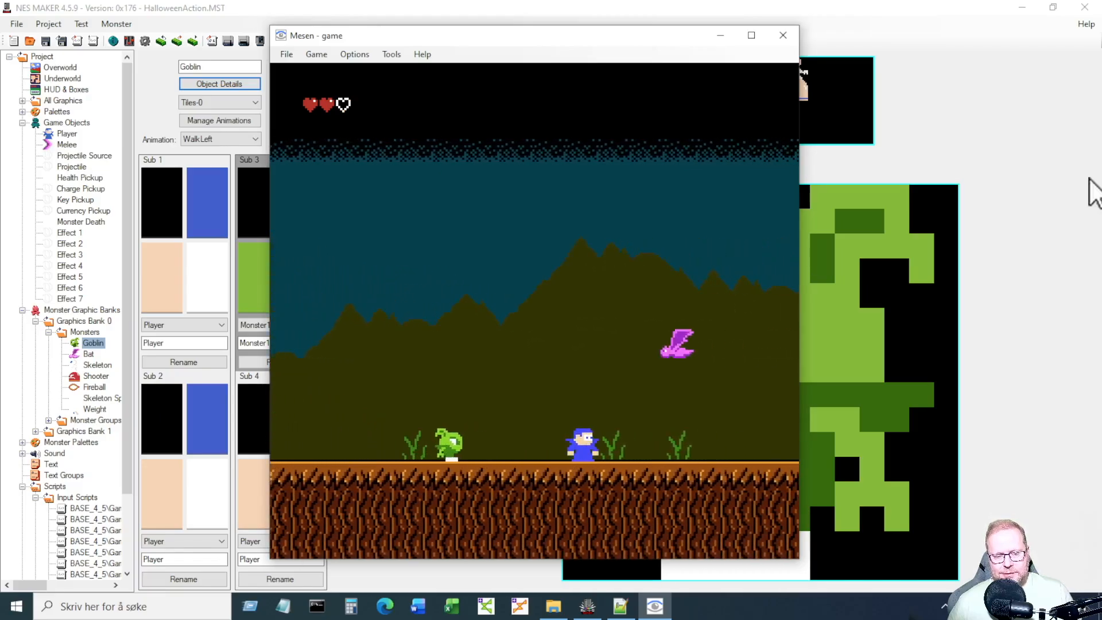
{"action": "key", "text": "Left"}
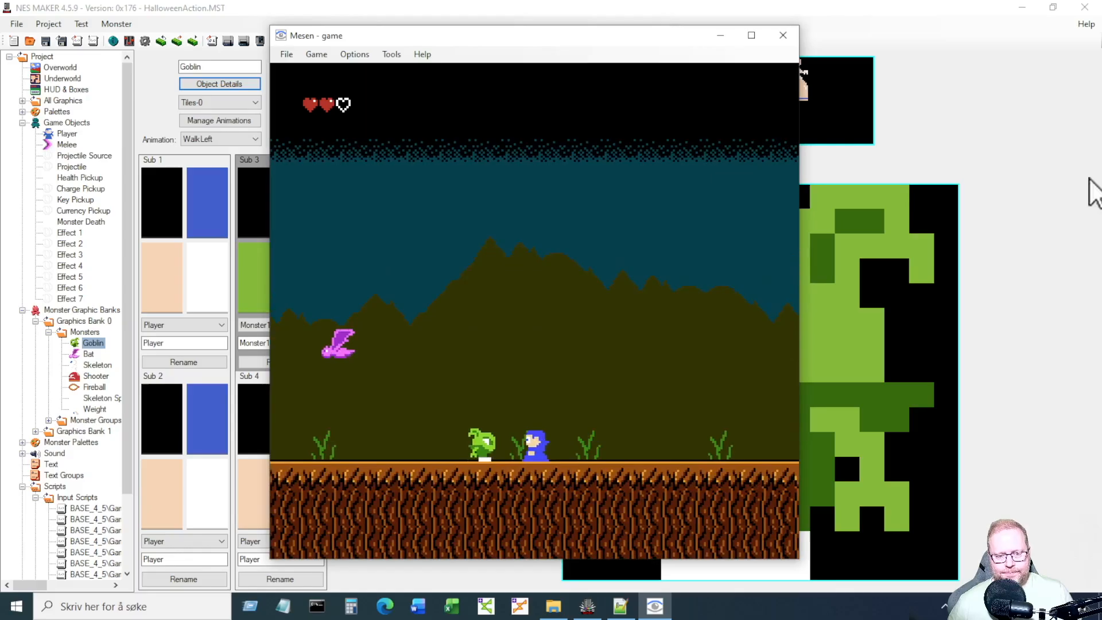
{"action": "key", "text": "s"}
{"action": "key", "text": "Right"}
{"action": "key", "text": "s"}
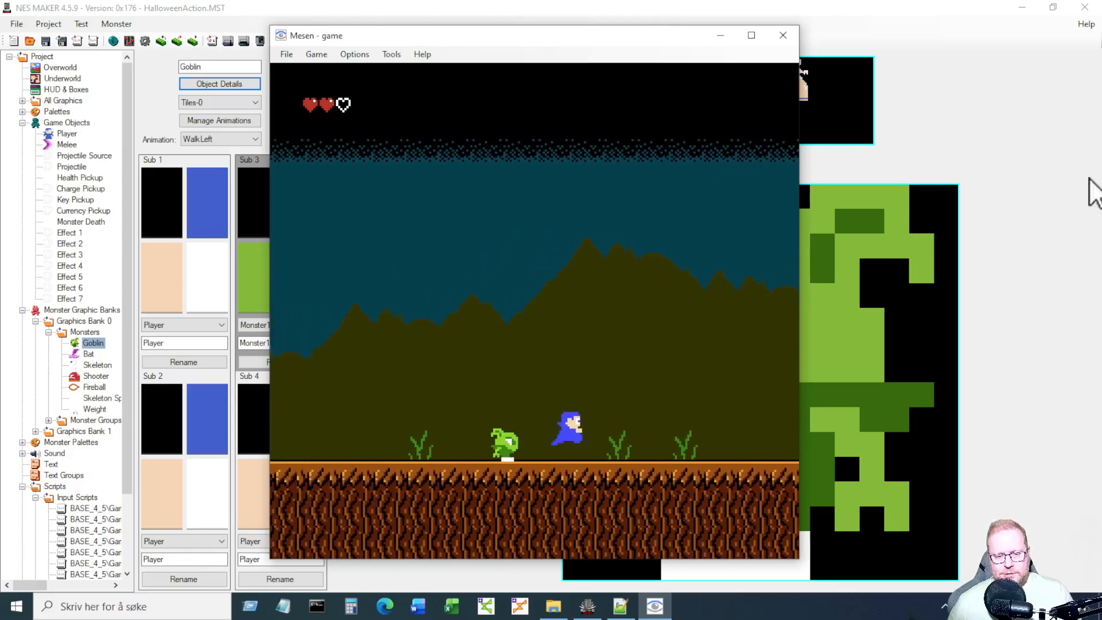
{"action": "key", "text": "Right"}
{"action": "key", "text": "Left"}
{"action": "key", "text": "a"}
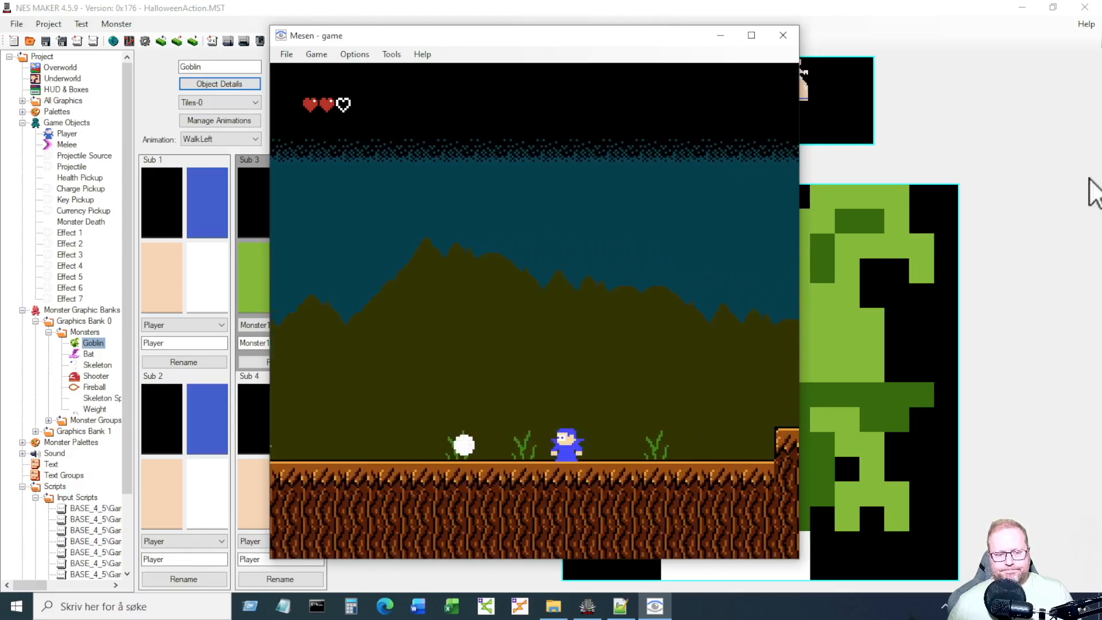
Close the Mesen test and open the third Overworld screen, the hut on the hill.
{"action": "left_click", "coordinate": [782, 38]}
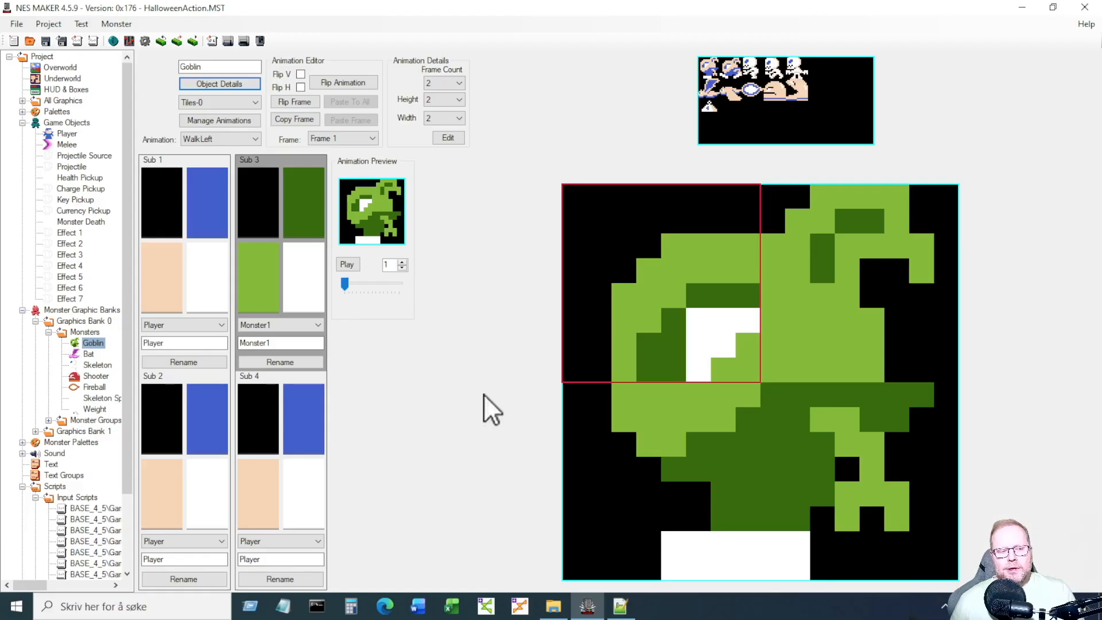
{"action": "left_click", "coordinate": [52, 66]}
{"action": "double_click", "coordinate": [290, 87]}
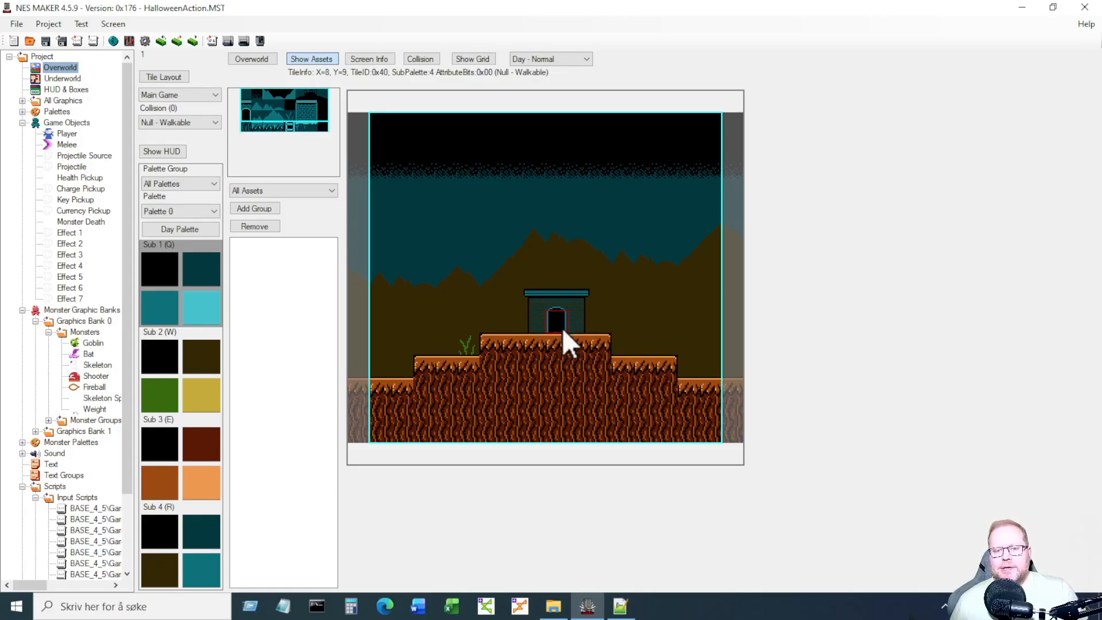
Open the Skeleton Spawner monster under Skeleton and pick a blank tile from the sheet.
{"action": "left_click", "coordinate": [96, 364]}
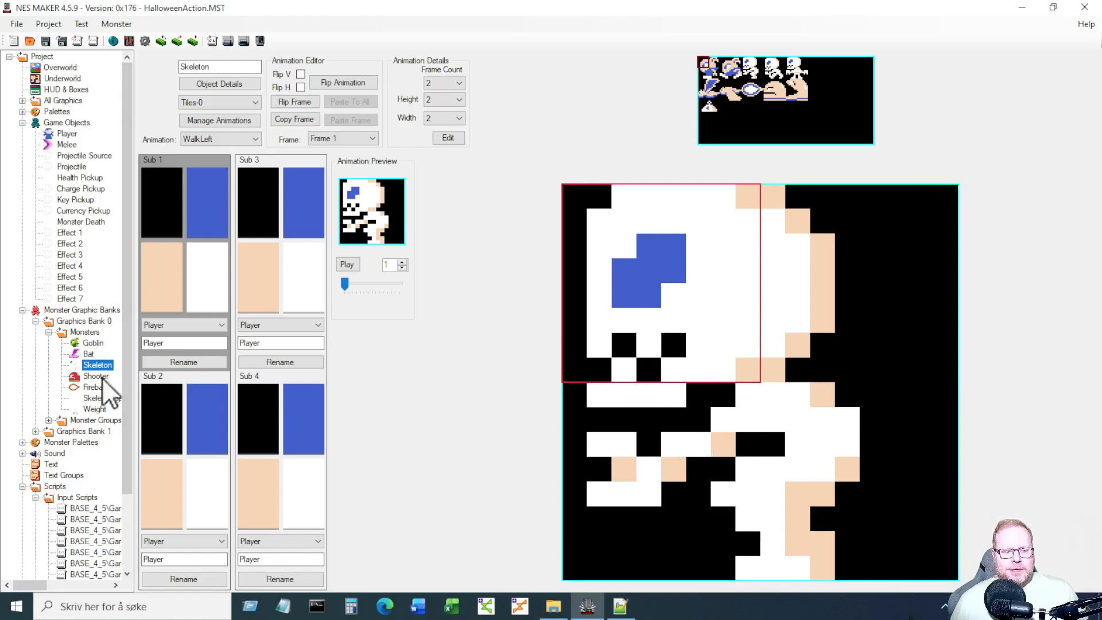
{"action": "left_click", "coordinate": [103, 399]}
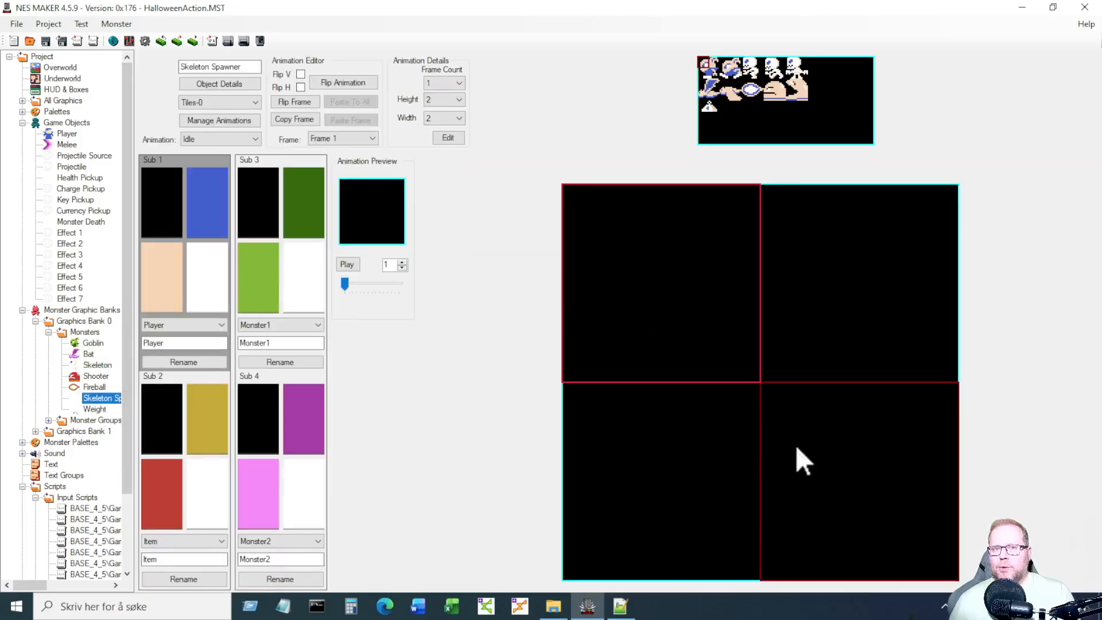
{"action": "left_click", "coordinate": [868, 139]}
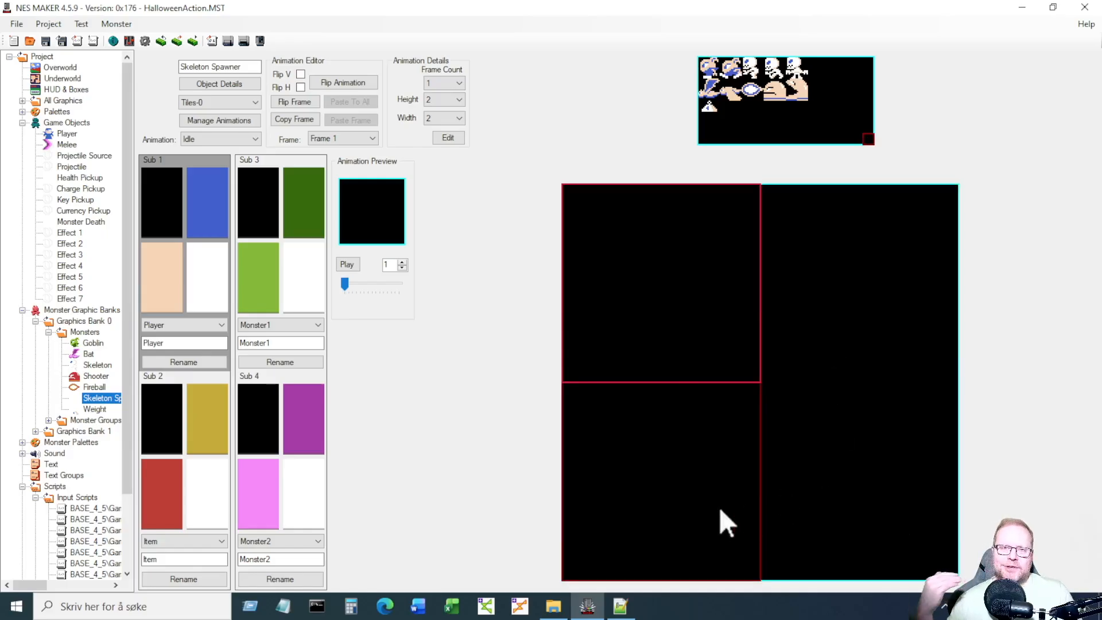
{"action": "left_click", "coordinate": [216, 85]}
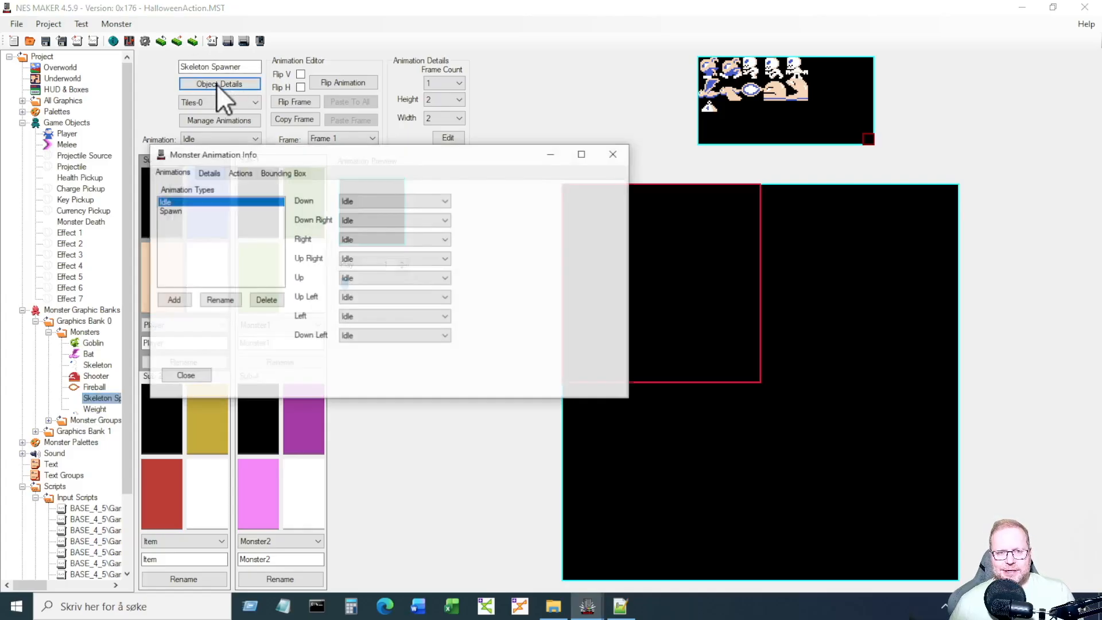
{"action": "left_click", "coordinate": [236, 172]}
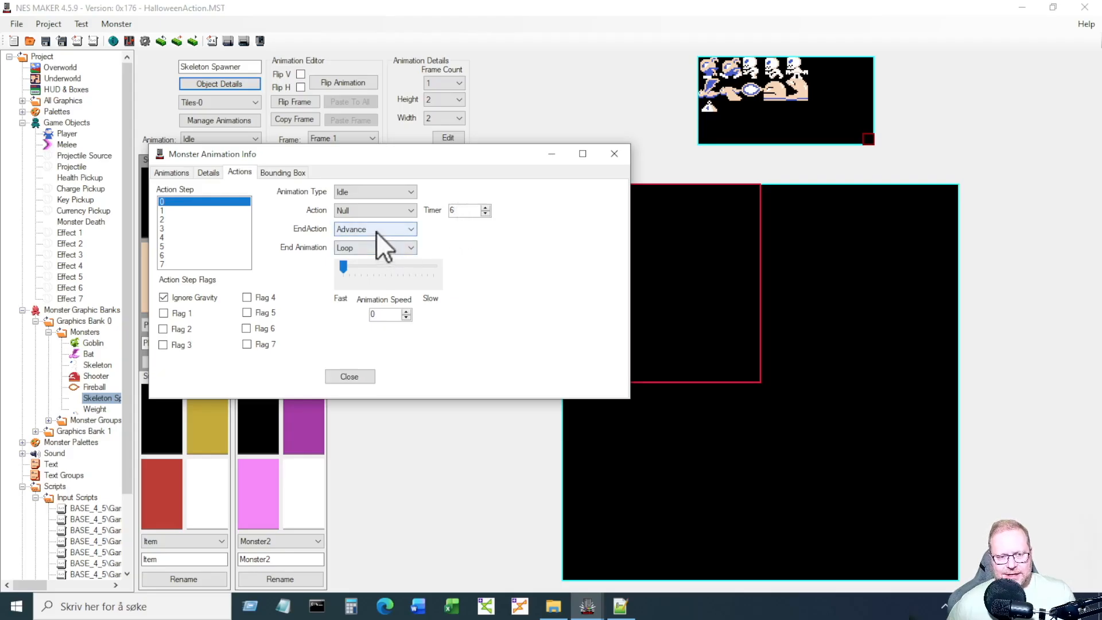
{"action": "left_click", "coordinate": [172, 210]}
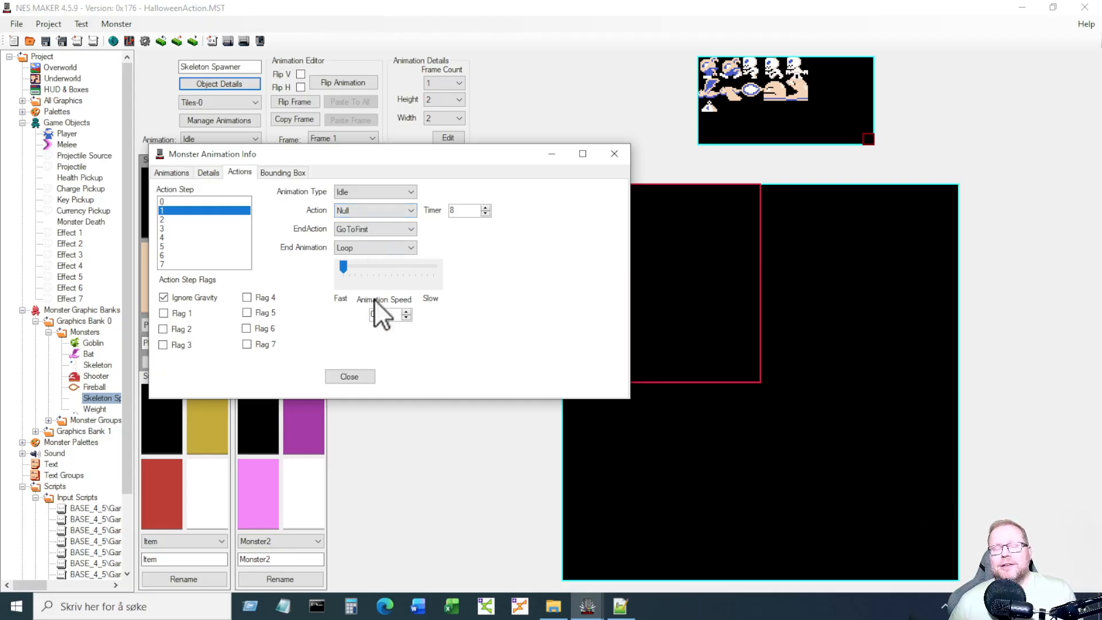
{"action": "left_click", "coordinate": [355, 376]}
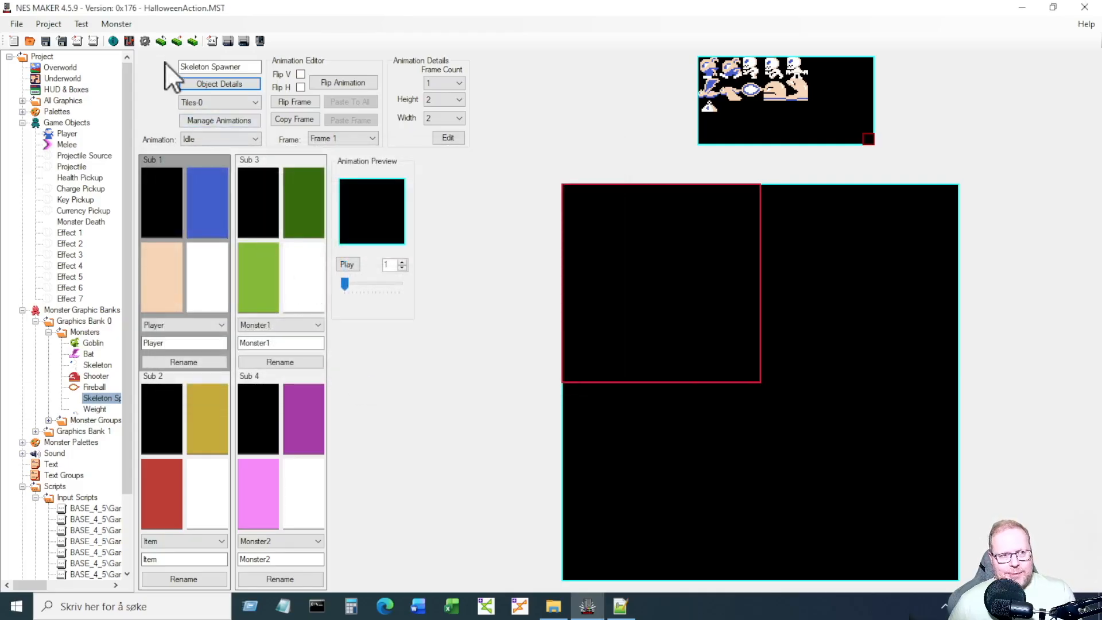
Rename the Action Types label AI_Behavior06 to CreateObject in Project Settings > Project Labels.
{"action": "left_click", "coordinate": [145, 40]}
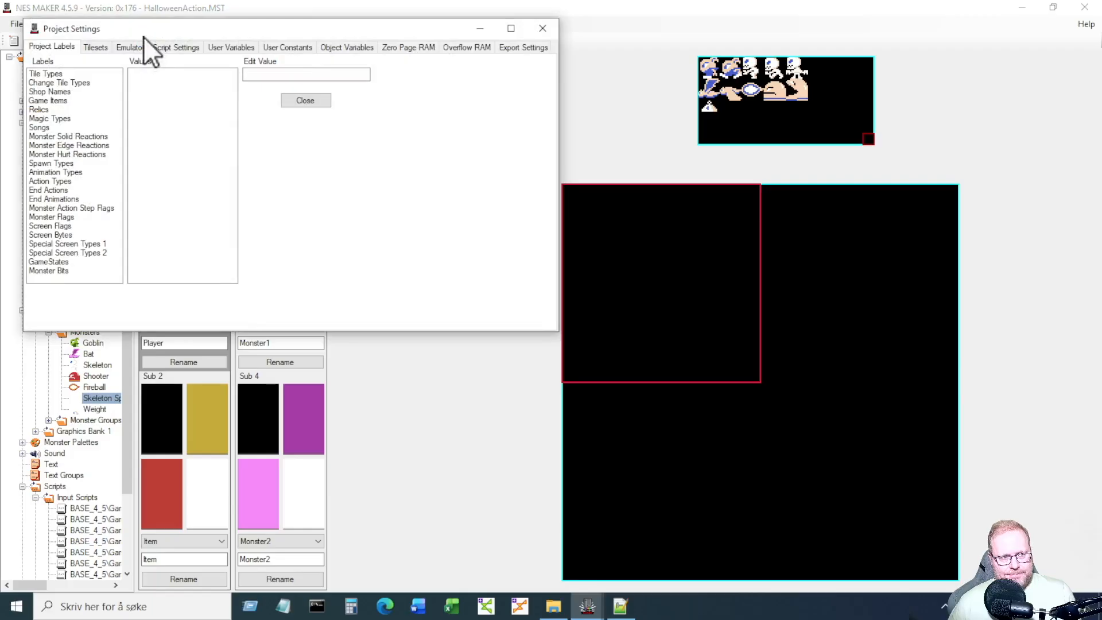
{"action": "left_click", "coordinate": [73, 181]}
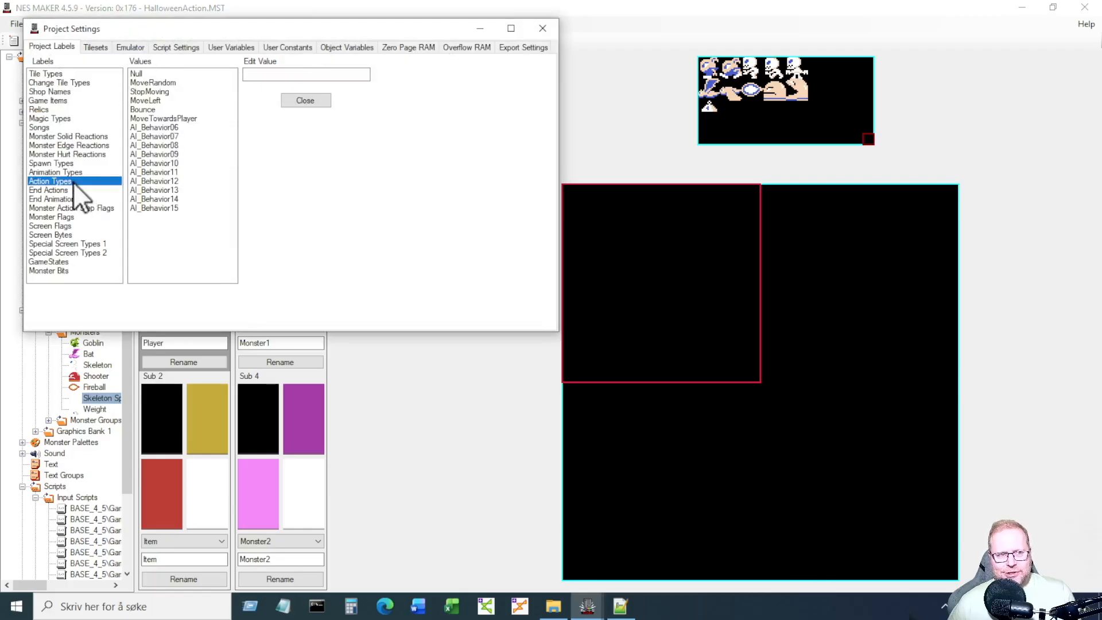
{"action": "left_click", "coordinate": [175, 127]}
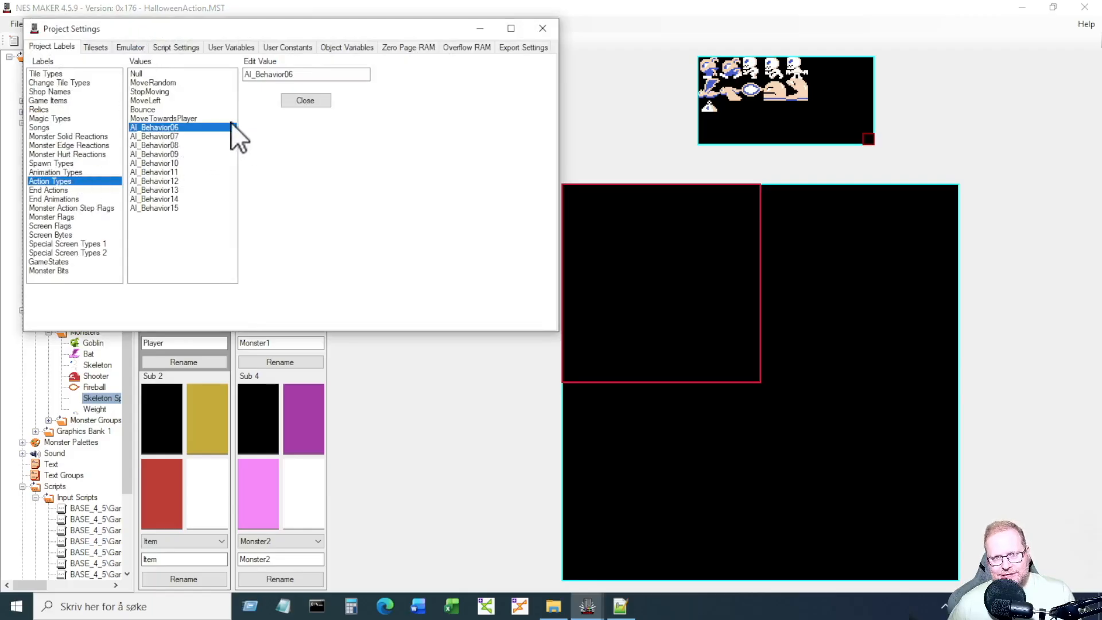
{"action": "double_click", "coordinate": [295, 74]}
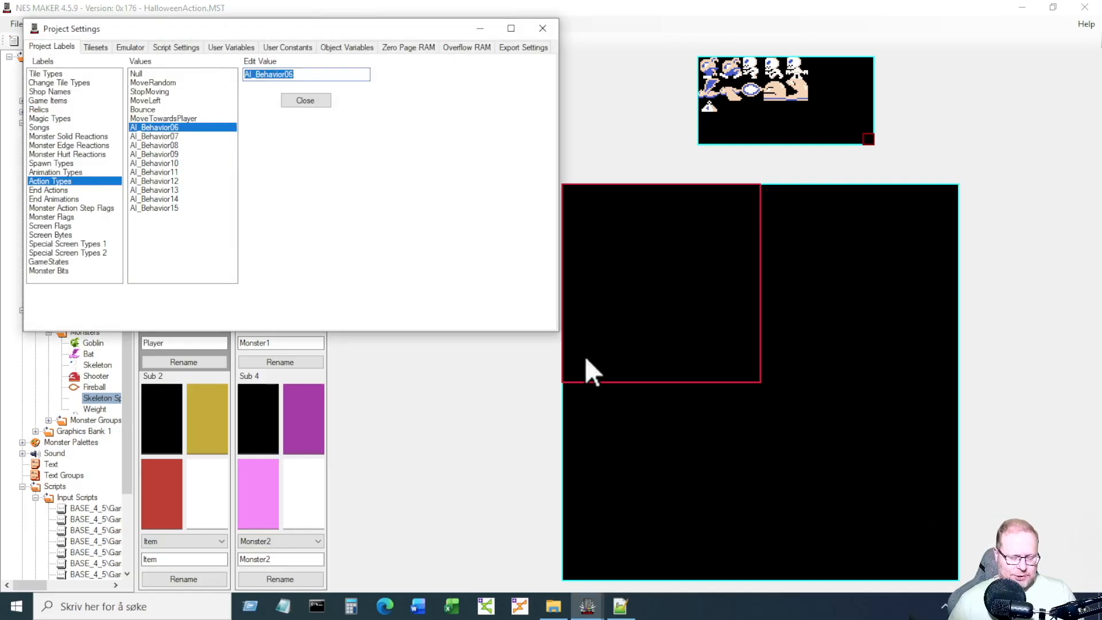
{"action": "type", "text": "Create"}
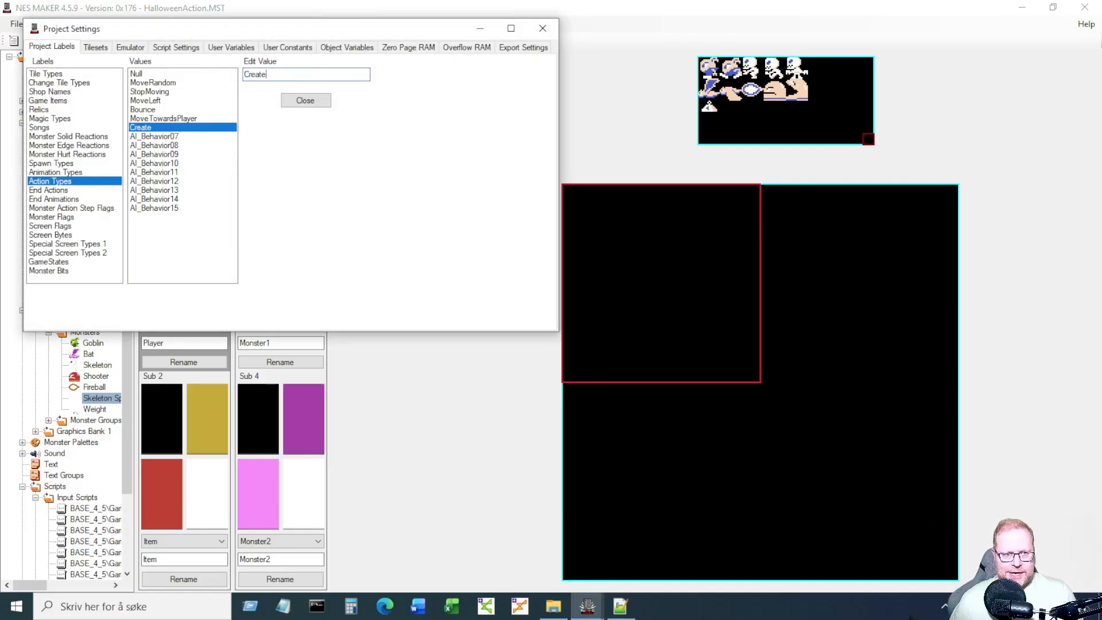
{"action": "type", "text": "Object"}
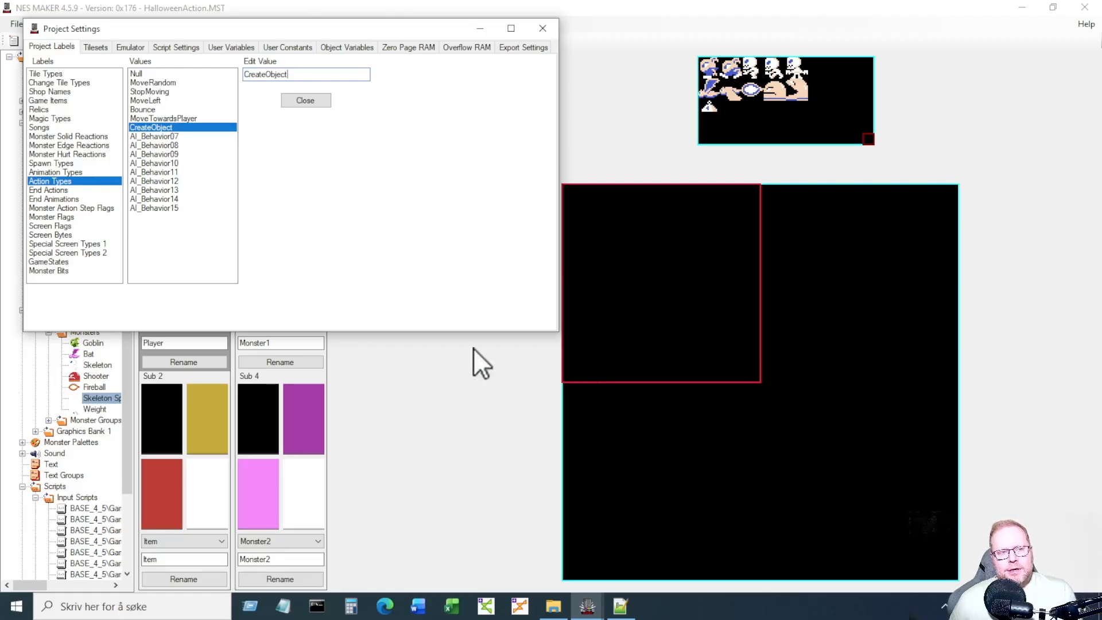
Navigate File Explorer to the Game > MOD_MetroidVania > AI folder.
{"action": "left_click", "coordinate": [554, 605]}
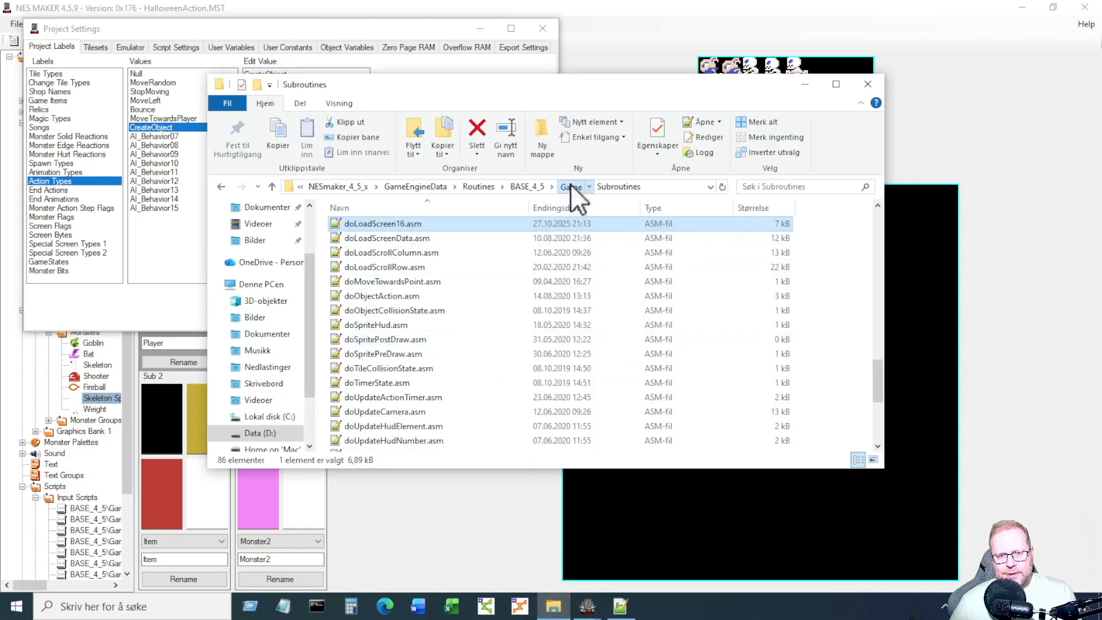
{"action": "left_click", "coordinate": [570, 186]}
{"action": "left_click", "coordinate": [412, 347]}
{"action": "double_click", "coordinate": [412, 346]}
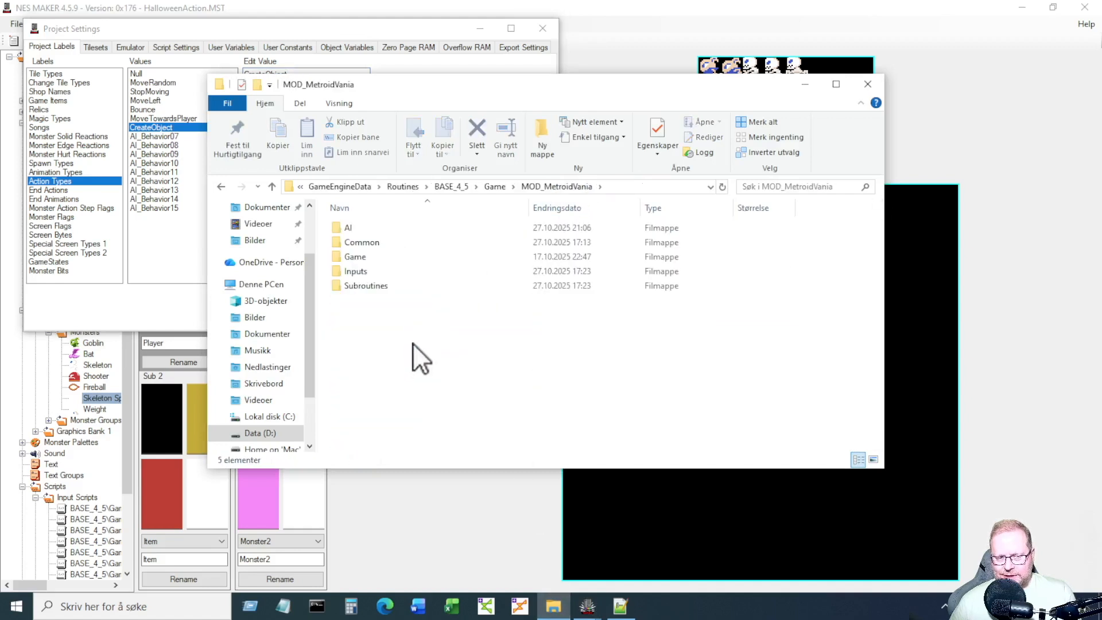
{"action": "double_click", "coordinate": [397, 224]}
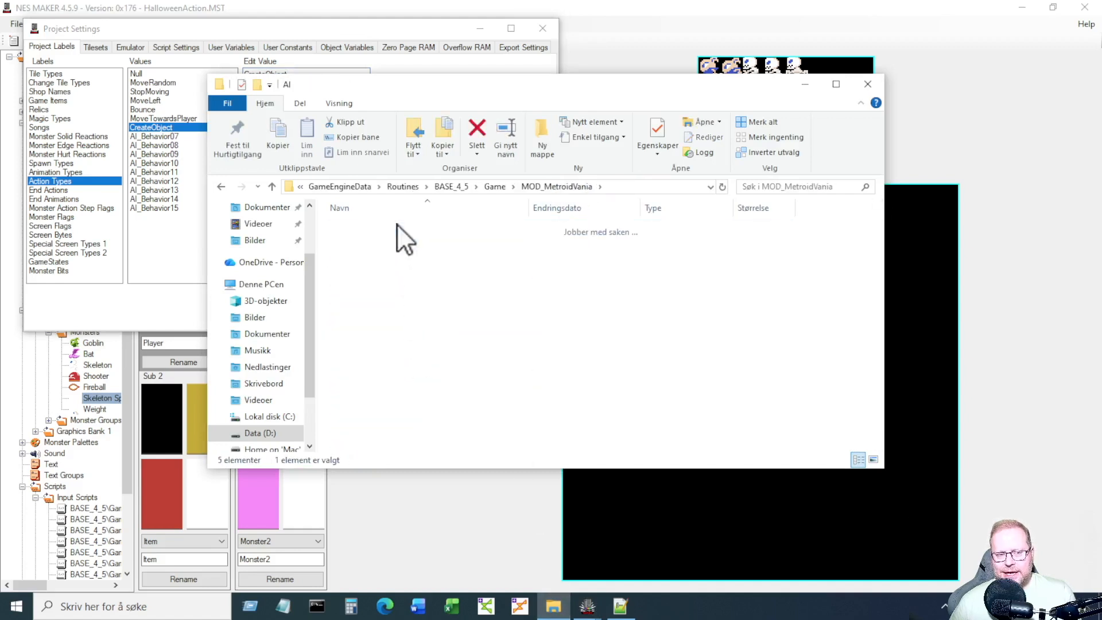
Create a new text document named CreateObject.asm, confirming the extension change.
{"action": "right_click", "coordinate": [394, 311]}
{"action": "mouse_move", "coordinate": [598, 523]}
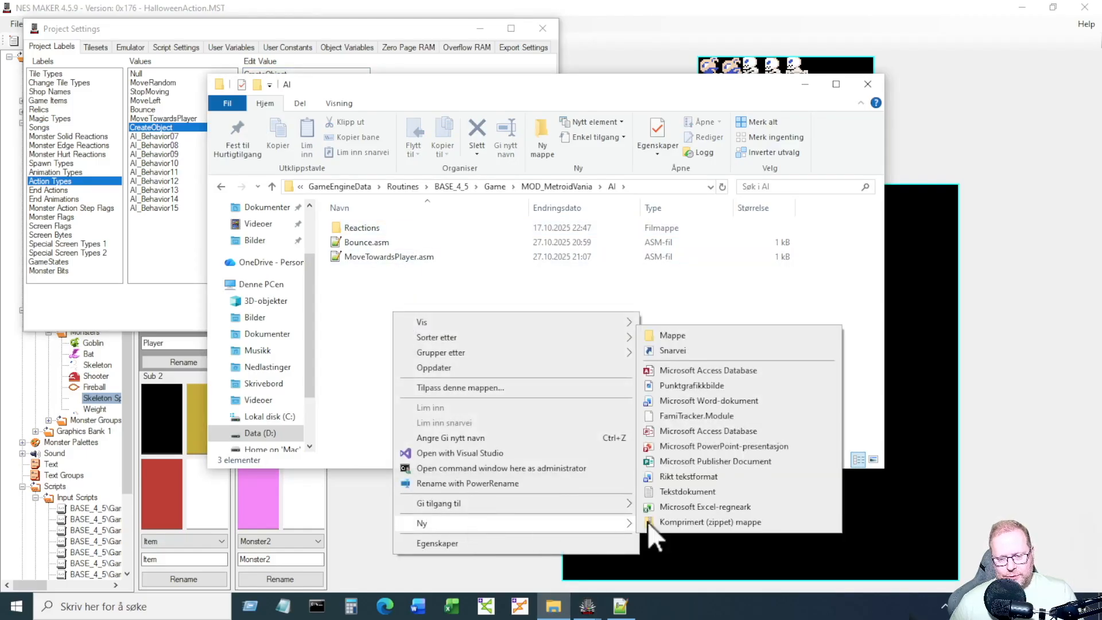
{"action": "left_click", "coordinate": [678, 493]}
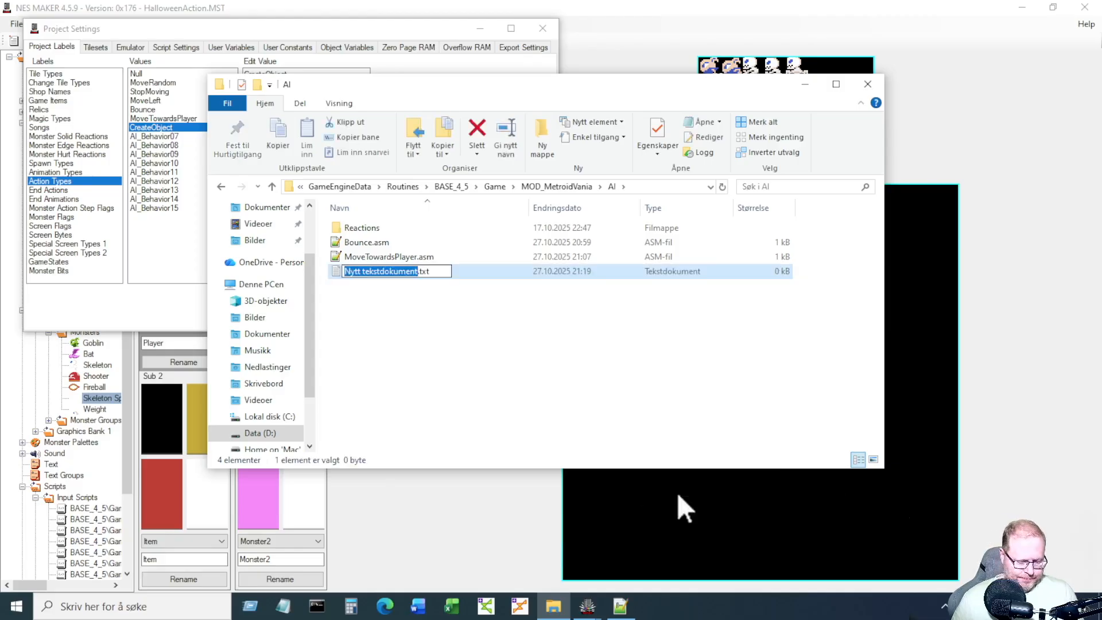
{"action": "type", "text": "Create"}
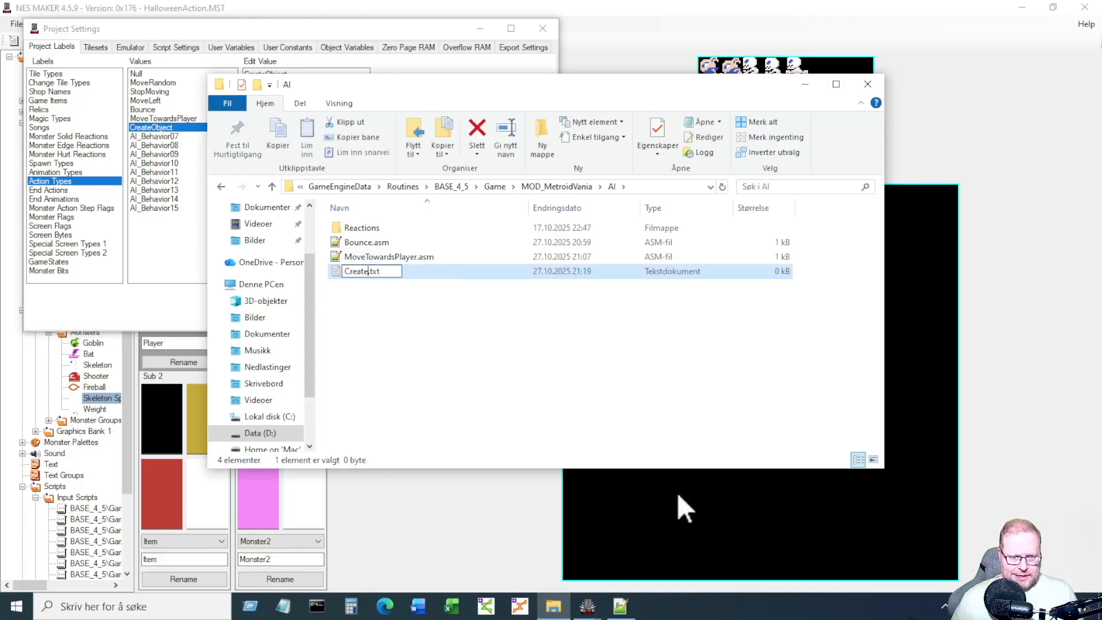
{"action": "type", "text": "Object"}
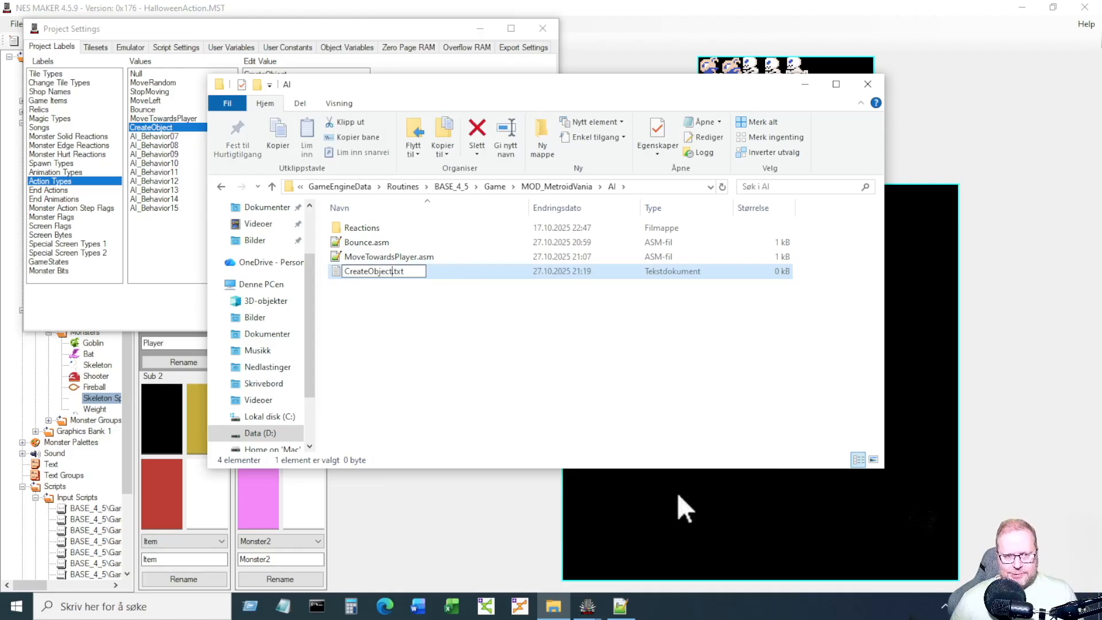
{"action": "key", "text": "shift+Right"}
{"action": "key", "text": "shift+Right"}
{"action": "key", "text": "shift+Right"}
{"action": "type", "text": "asm"}
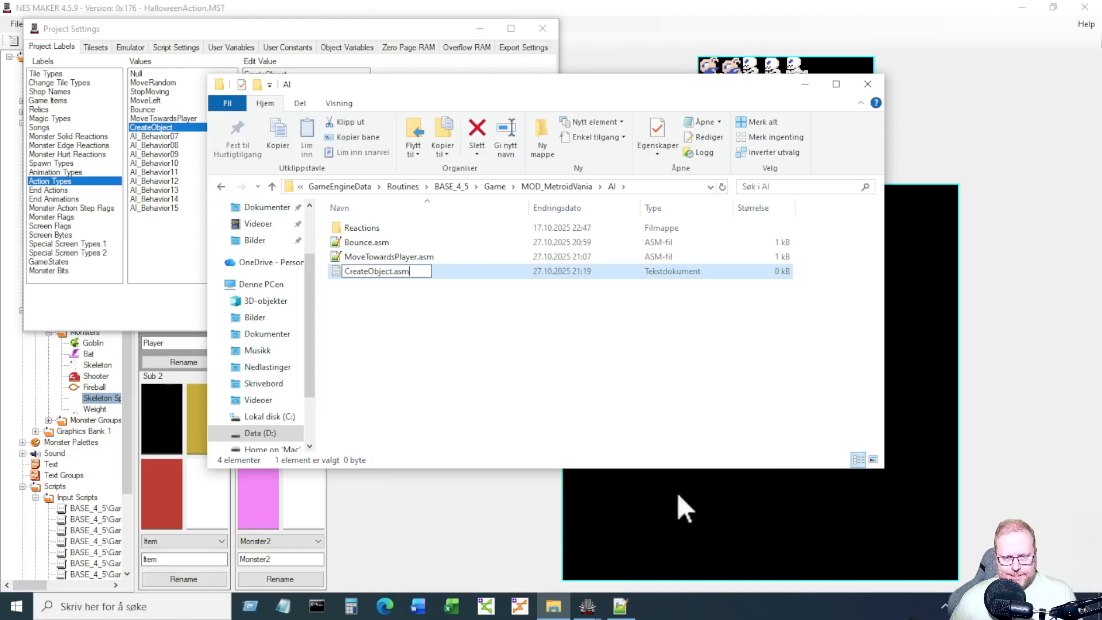
{"action": "key", "text": "Return"}
{"action": "key", "text": "Return"}
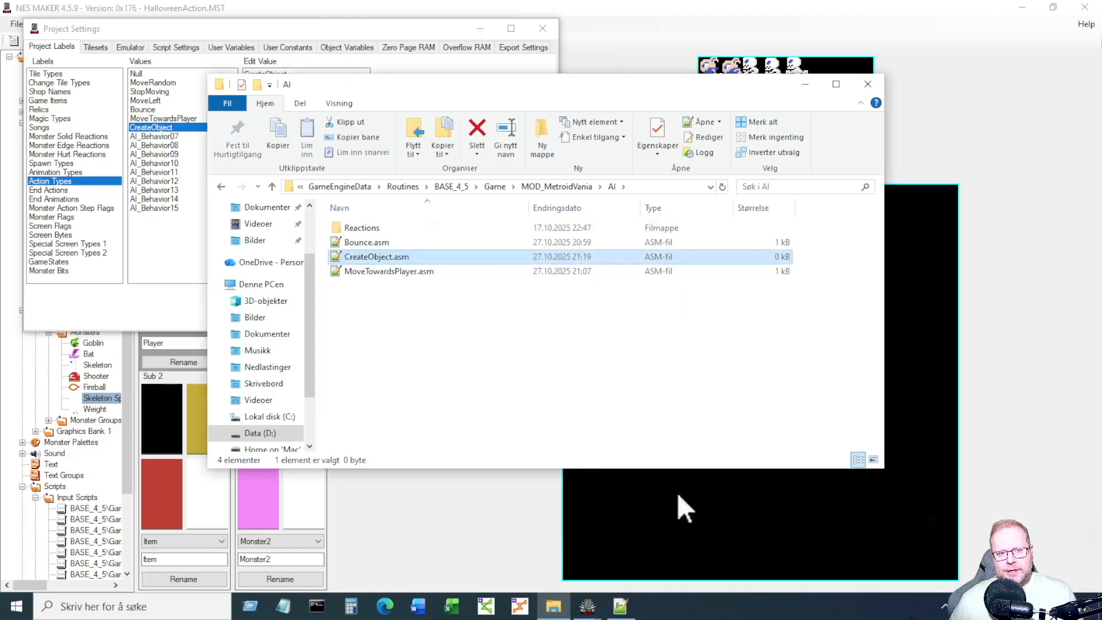
Open CreateObject.asm in Notepad++ and type the ';;; Create object' header, then a new indented line.
{"action": "key", "text": "Return"}
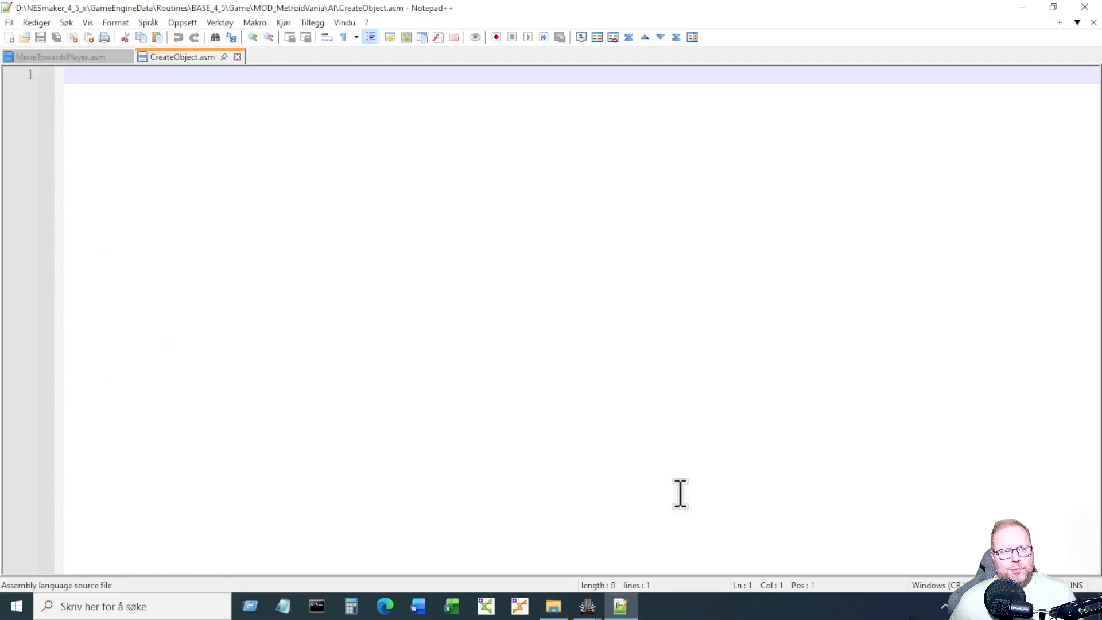
{"action": "key", "text": "Return"}
{"action": "type", "text": ";;; "}
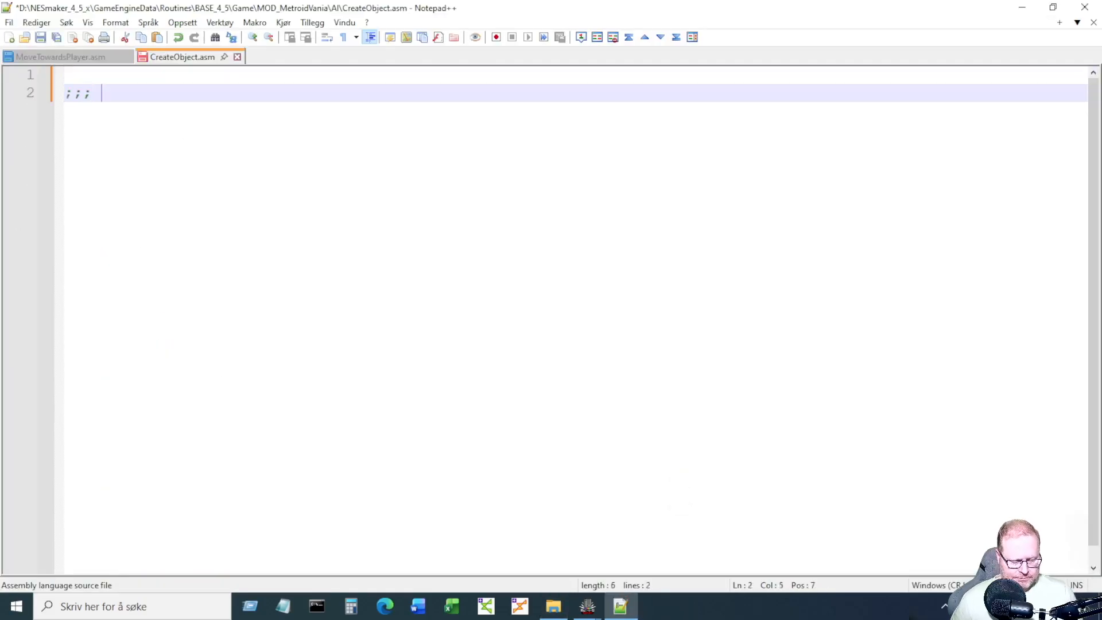
{"action": "type", "text": "Create object"}
{"action": "key", "text": "Return"}
{"action": "key", "text": "Return"}
{"action": "key", "text": "Tab"}
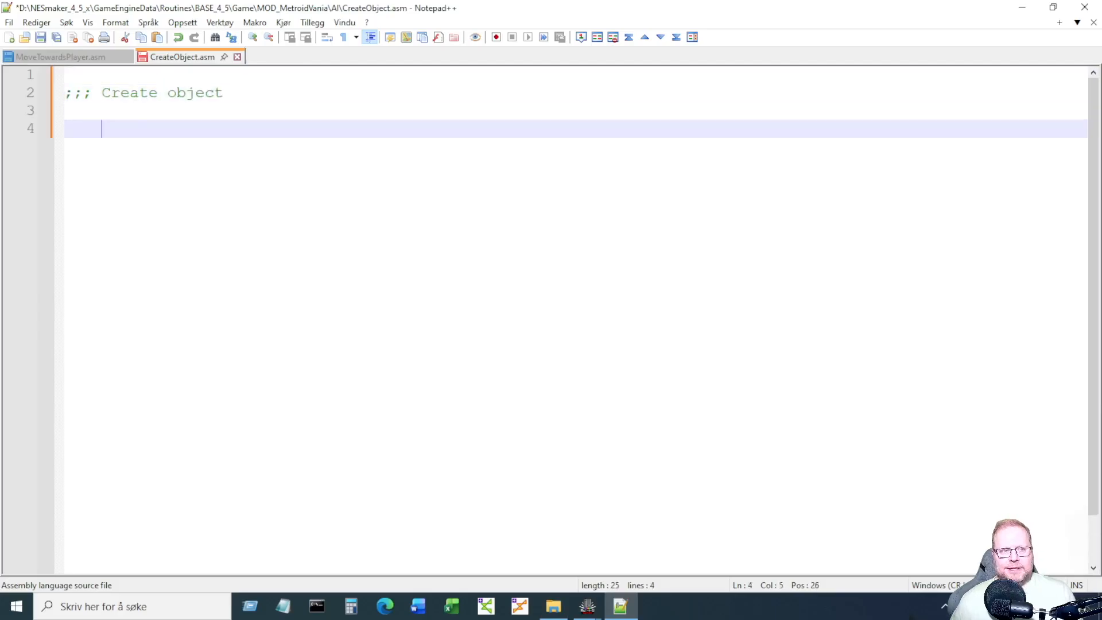
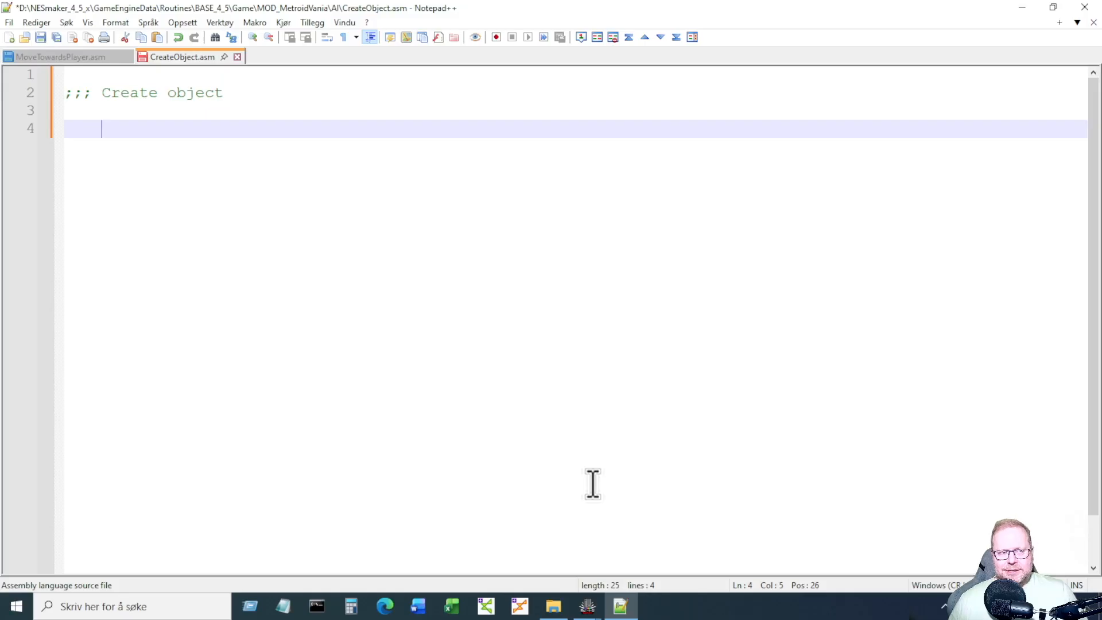
Show the taskbar previews of the NES MAKER and Project Settings windows.
{"action": "left_click", "coordinate": [590, 604]}
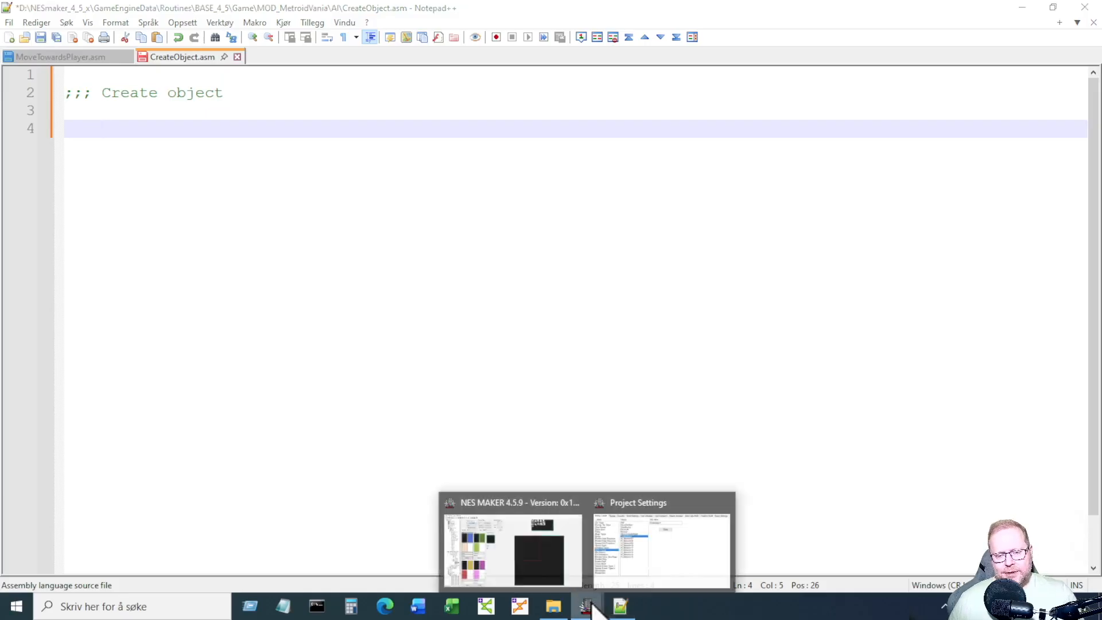
Close Project Settings, open an Overworld screen for editing, and return to CreateObject.asm.
{"action": "left_click", "coordinate": [724, 505]}
{"action": "left_click", "coordinate": [626, 535]}
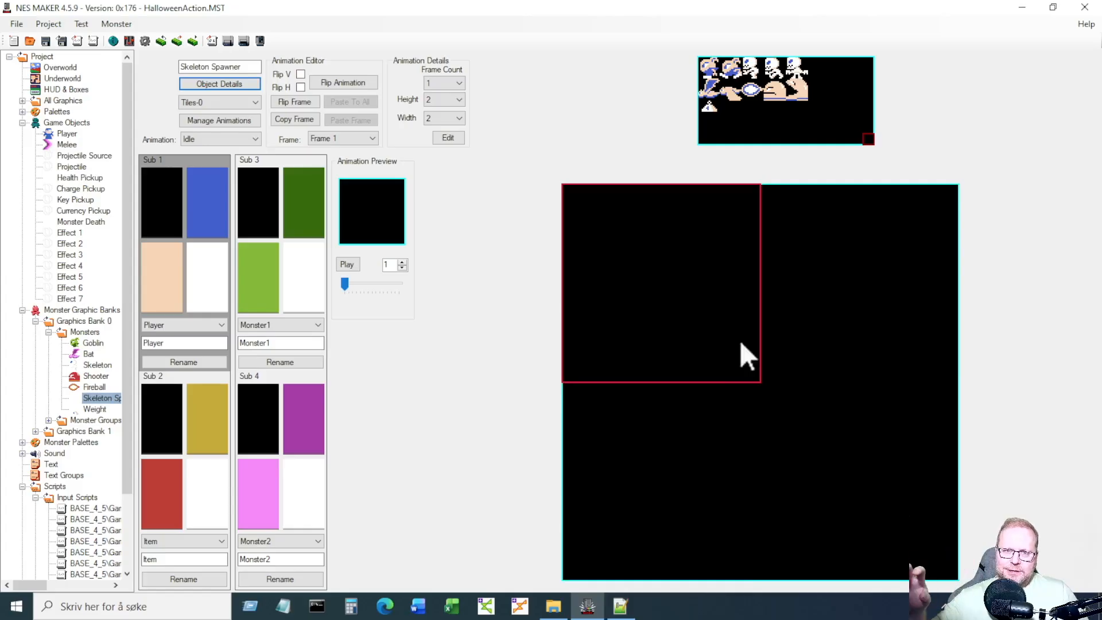
{"action": "left_click", "coordinate": [67, 69]}
{"action": "double_click", "coordinate": [285, 92]}
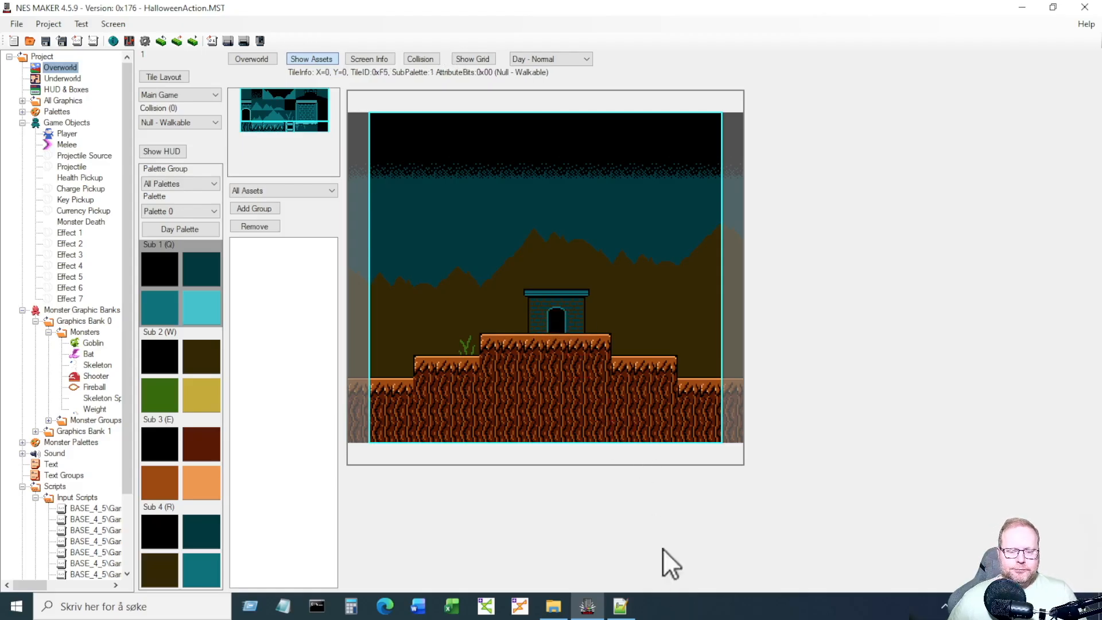
{"action": "left_click", "coordinate": [630, 607]}
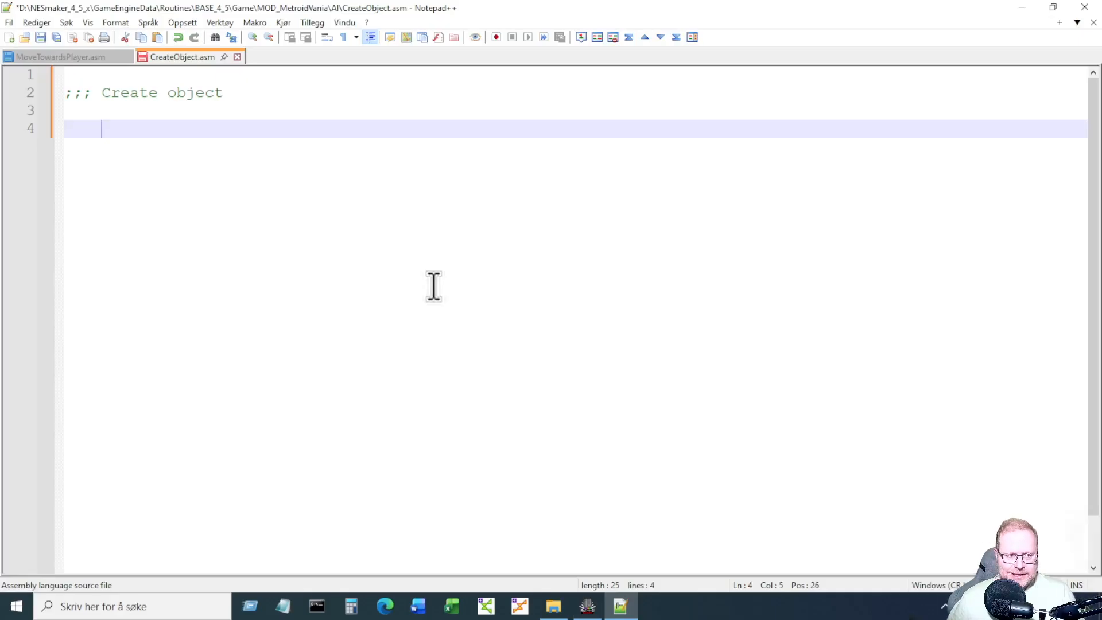
Write 'LDA Object_x_hi,x' / 'STA tempA' and paste a duplicate of the pair below.
{"action": "type", "text": "L"}
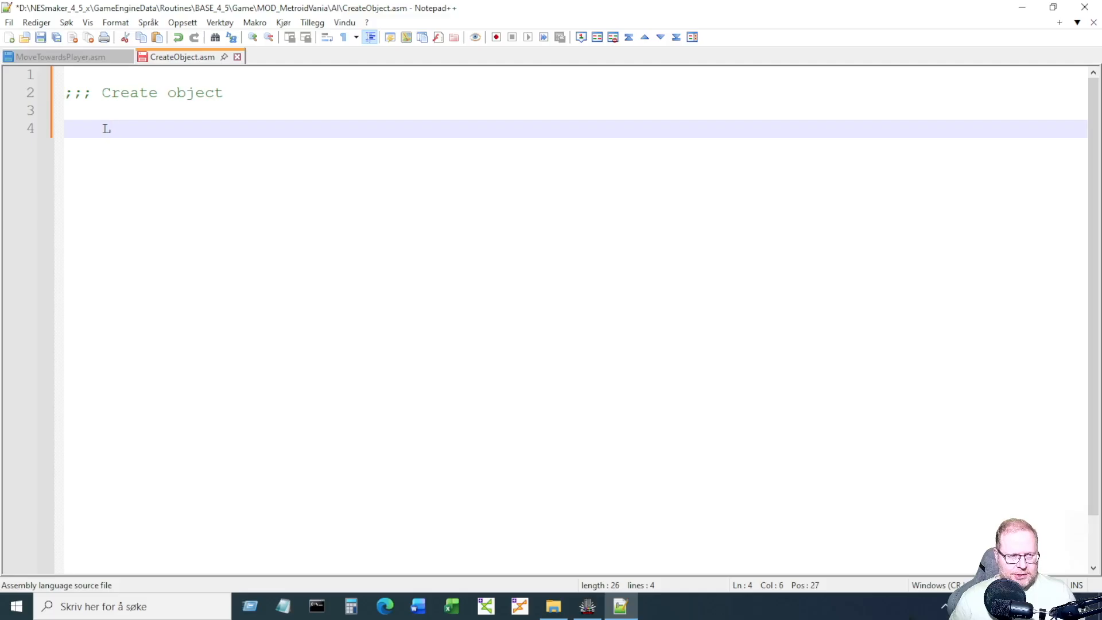
{"action": "type", "text": "DA "}
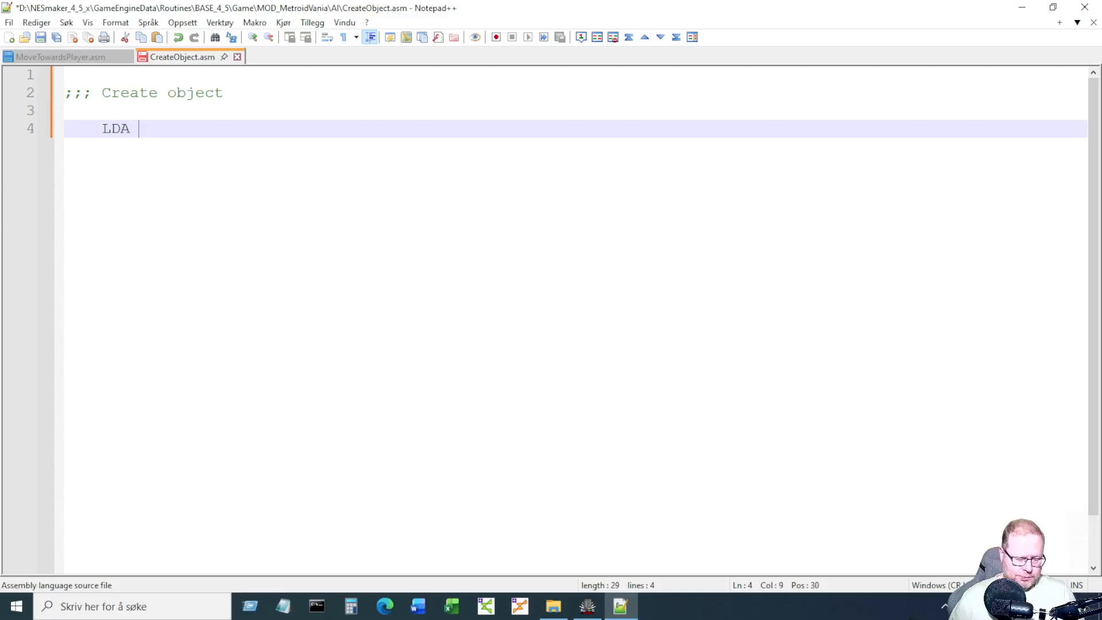
{"action": "type", "text": "Object_x_hi,x"}
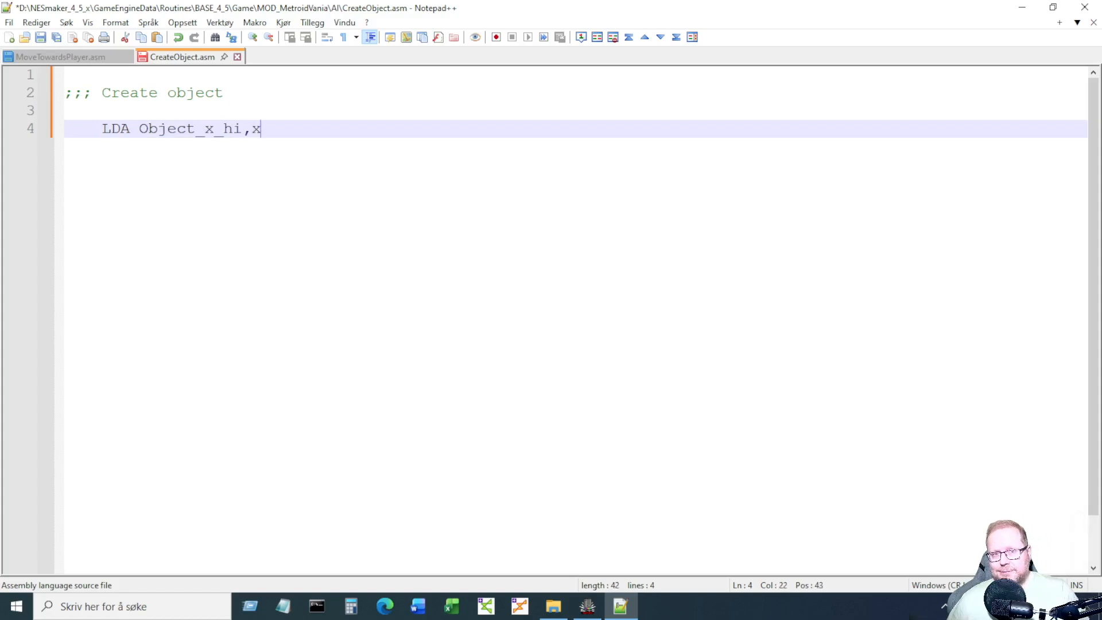
{"action": "key", "text": "Return"}
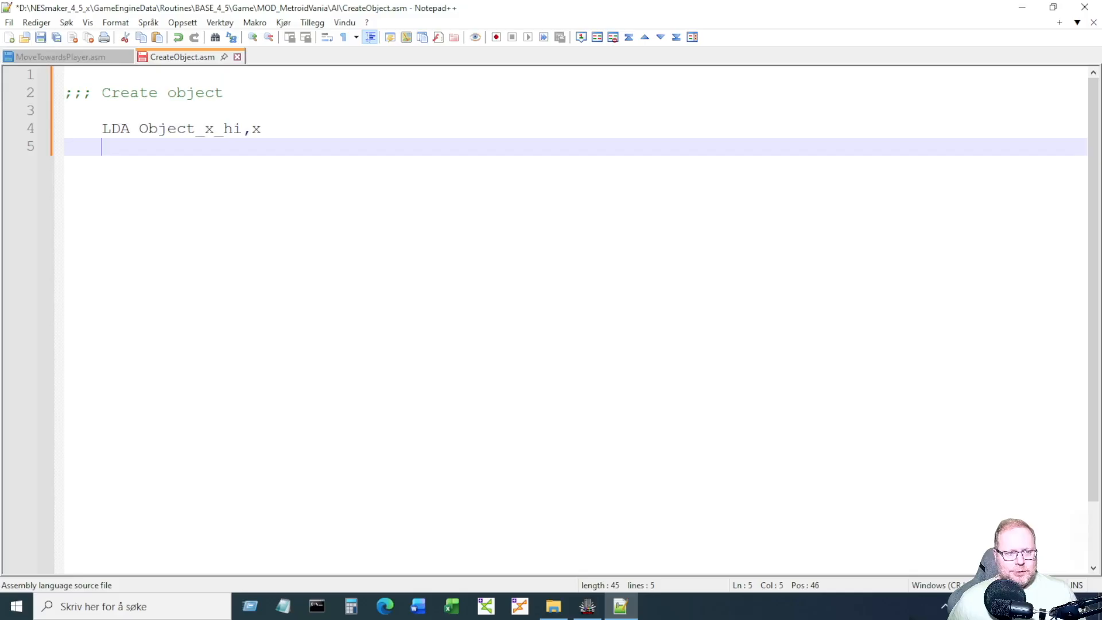
{"action": "type", "text": "STA tempA"}
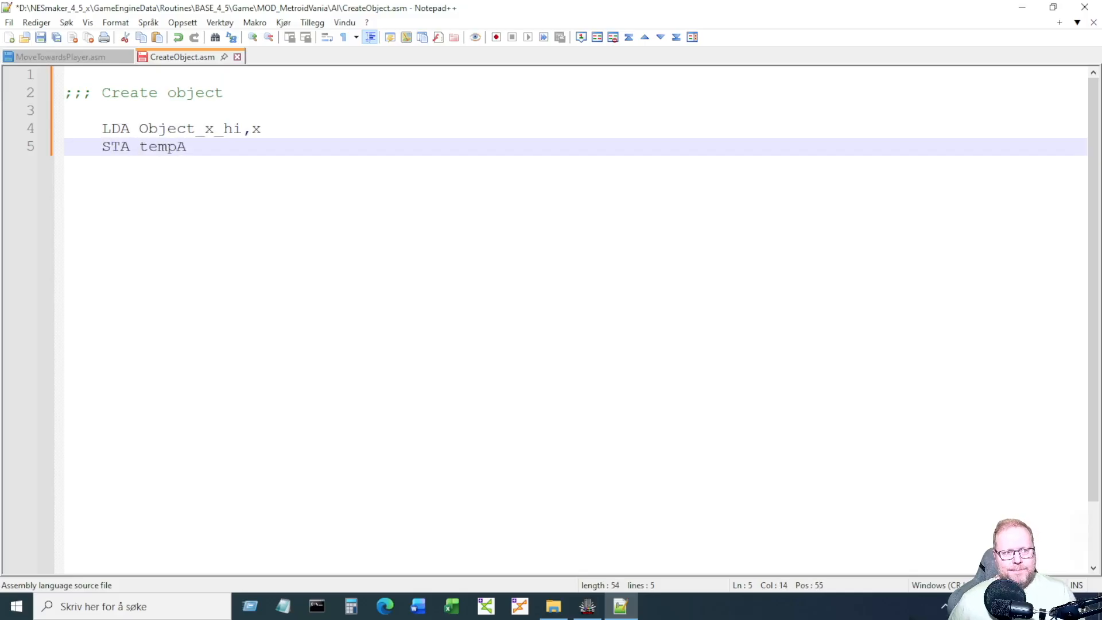
{"action": "key", "text": "shift+Up"}
{"action": "key", "text": "shift+Left"}
{"action": "key", "text": "shift+Left"}
{"action": "key", "text": "shift+Left"}
{"action": "key", "text": "shift+Left"}
{"action": "key", "text": "shift+Left"}
{"action": "key", "text": "shift+Left"}
{"action": "key", "text": "shift+Left"}
{"action": "key", "text": "shift+Left"}
{"action": "key", "text": "shift+Left"}
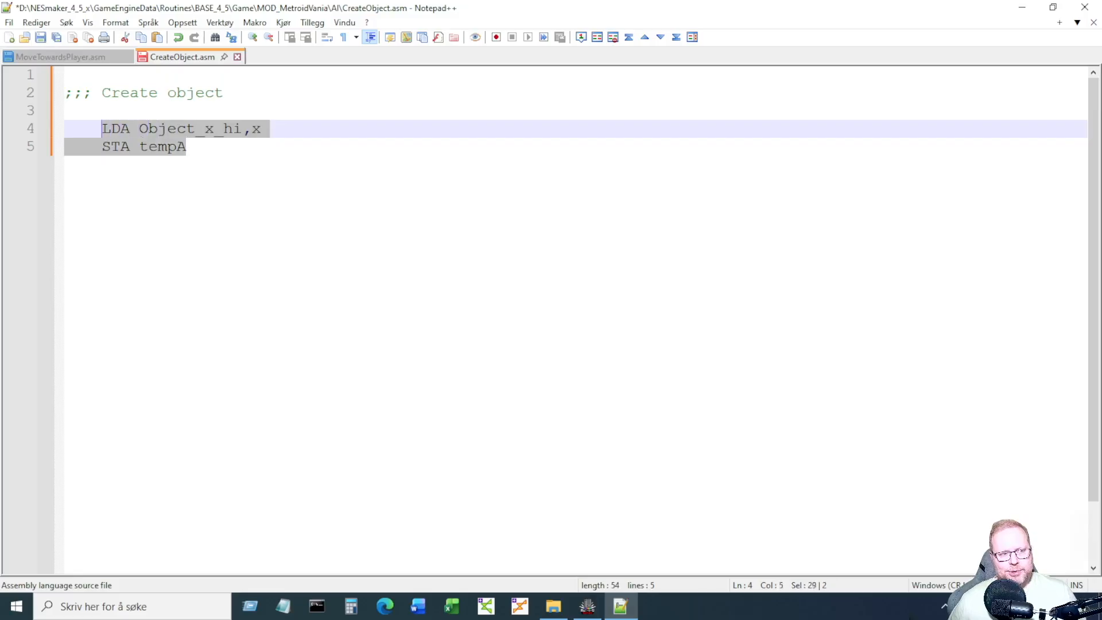
{"action": "key", "text": "ctrl+c"}
{"action": "key", "text": "End"}
{"action": "key", "text": "Return"}
{"action": "key", "text": "ctrl+v"}
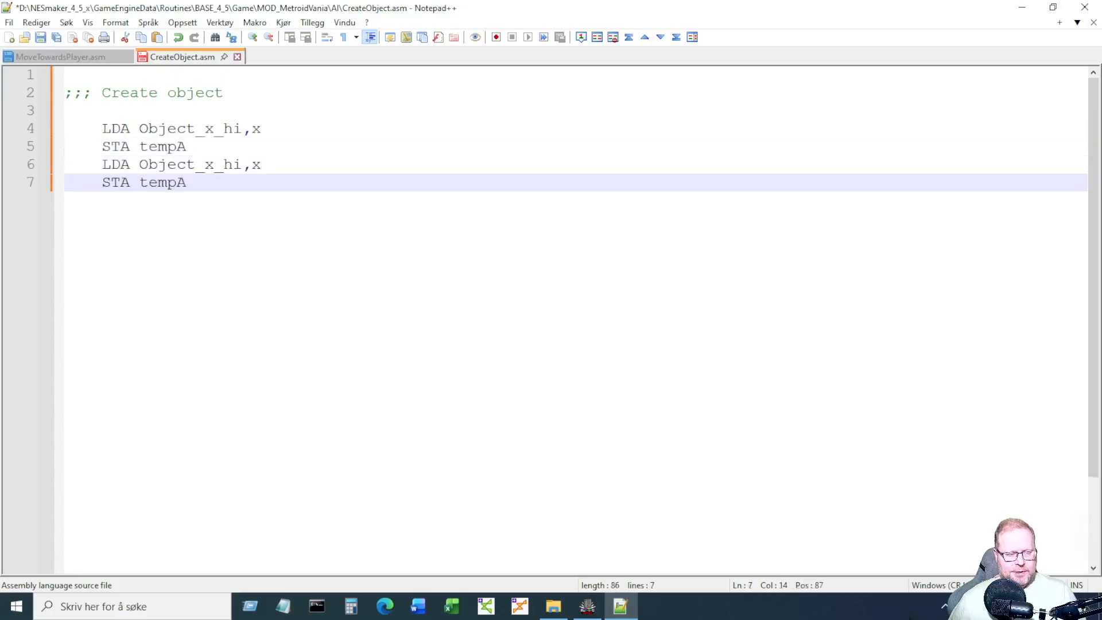
Edit the duplicate into 'LDA Object_y_hi,x' / 'STA tempB'.
{"action": "key", "text": "Up"}
{"action": "key", "text": "Right"}
{"action": "key", "text": "Right"}
{"action": "key", "text": "Right"}
{"action": "key", "text": "shift+Left"}
{"action": "type", "text": "y"}
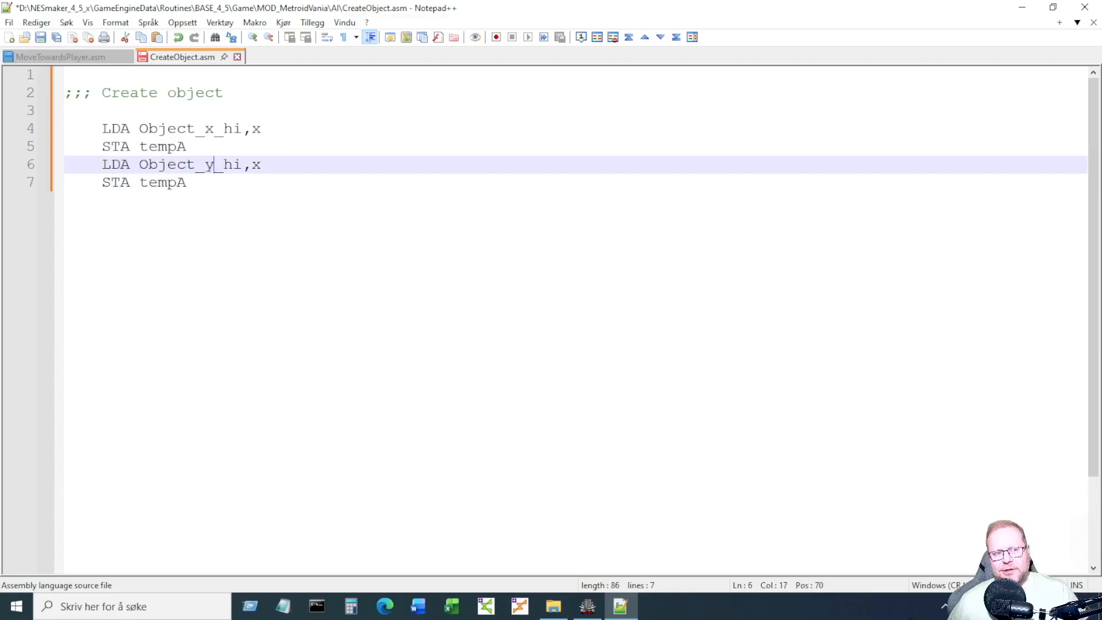
{"action": "key", "text": "Down"}
{"action": "key", "text": "shift+Left"}
{"action": "type", "text": "B"}
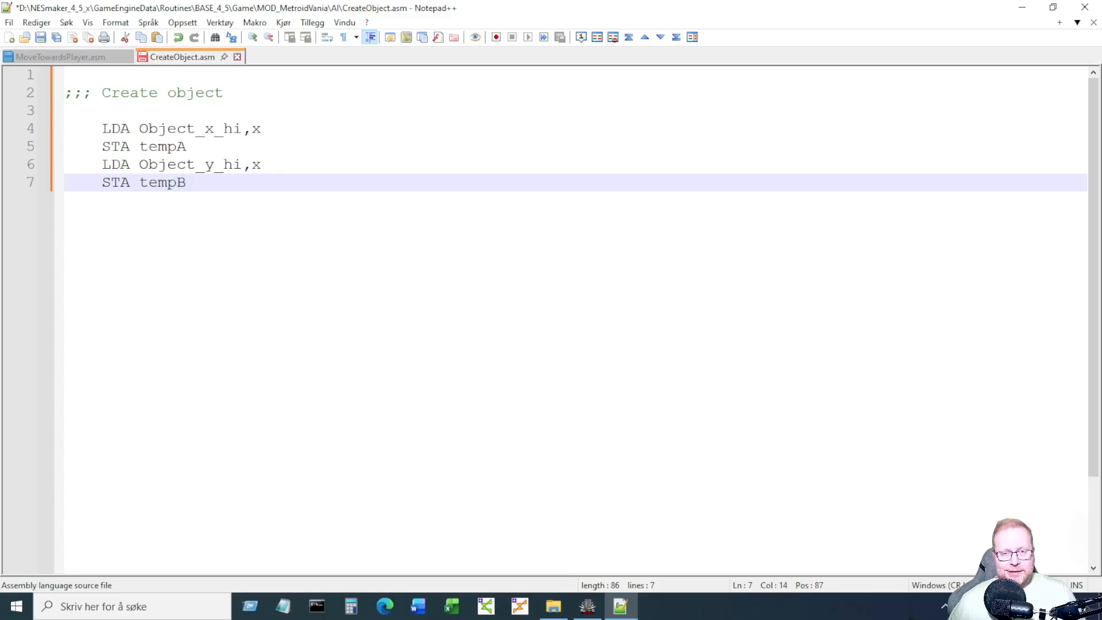
Add 'LDA Object_screen,x' / 'STA tempC' followed by blank lines.
{"action": "key", "text": "Return"}
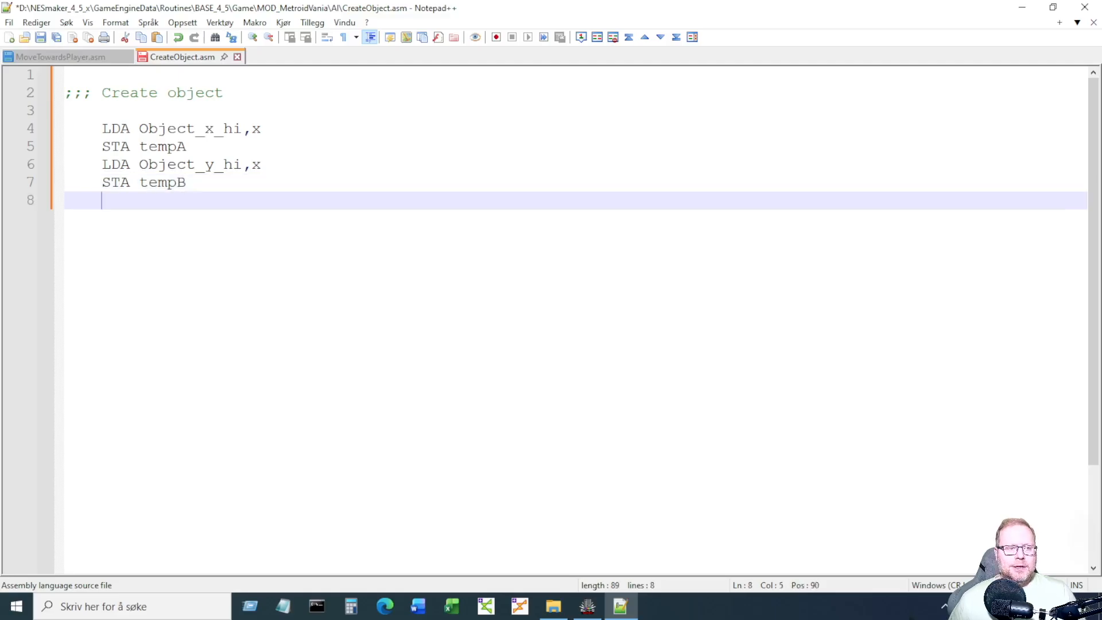
{"action": "type", "text": "LDA"}
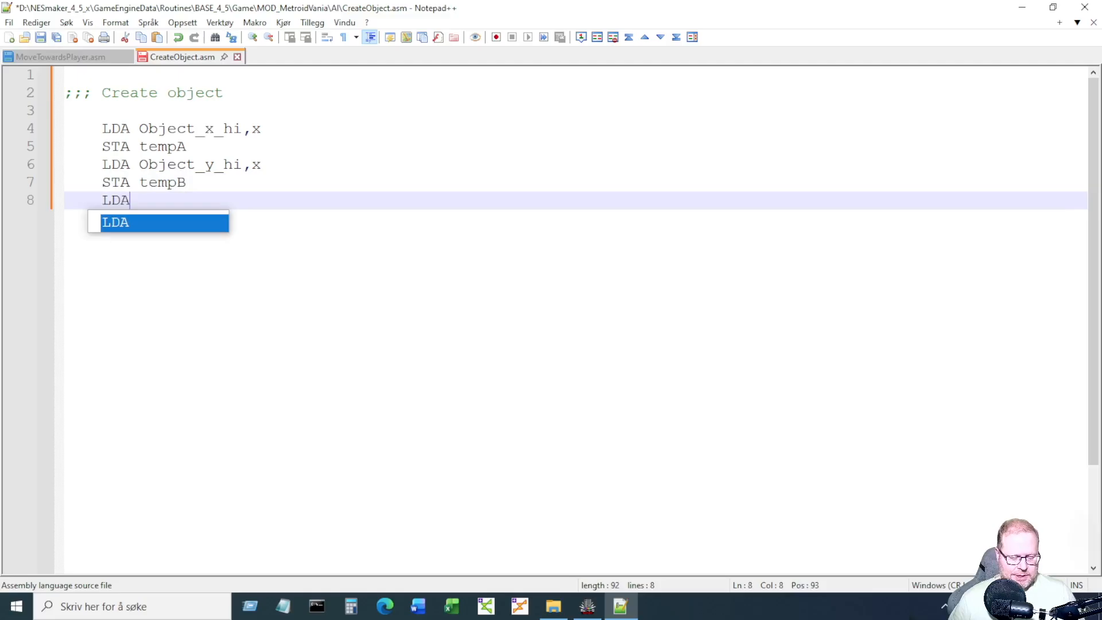
{"action": "type", "text": " Object:"}
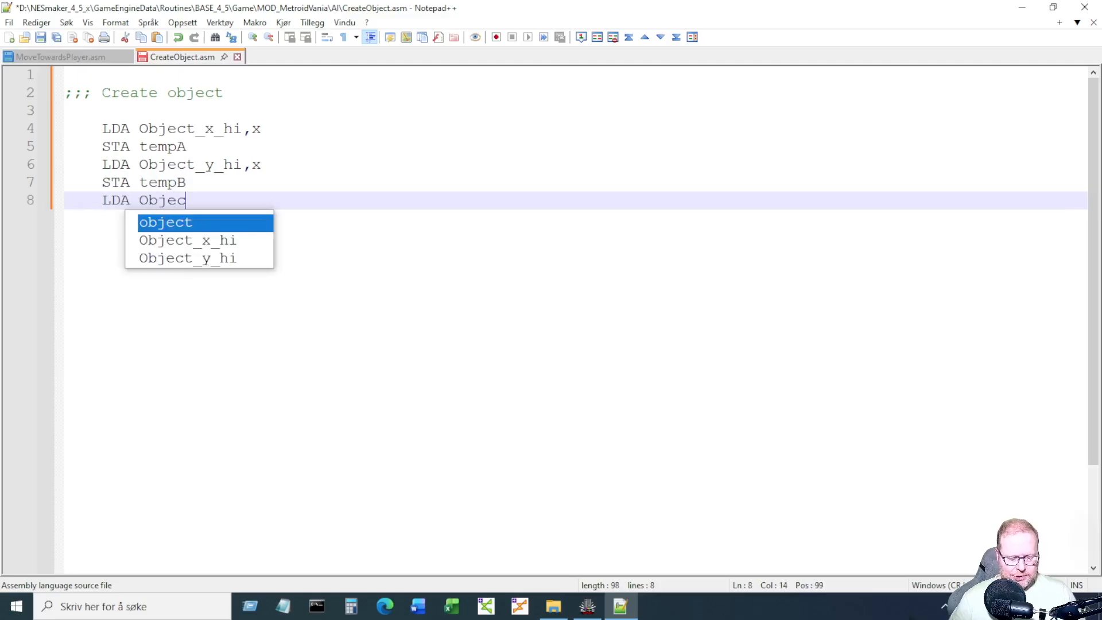
{"action": "key", "text": "BackSpace"}
{"action": "type", "text": "_screen,x"}
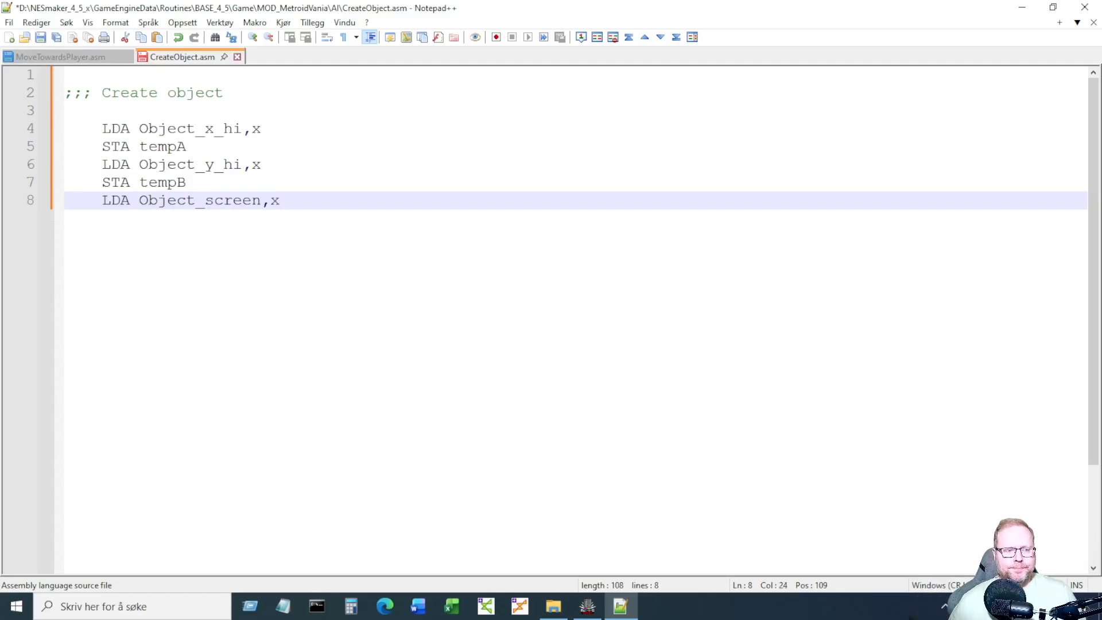
{"action": "key", "text": "Return"}
{"action": "type", "text": "STA"}
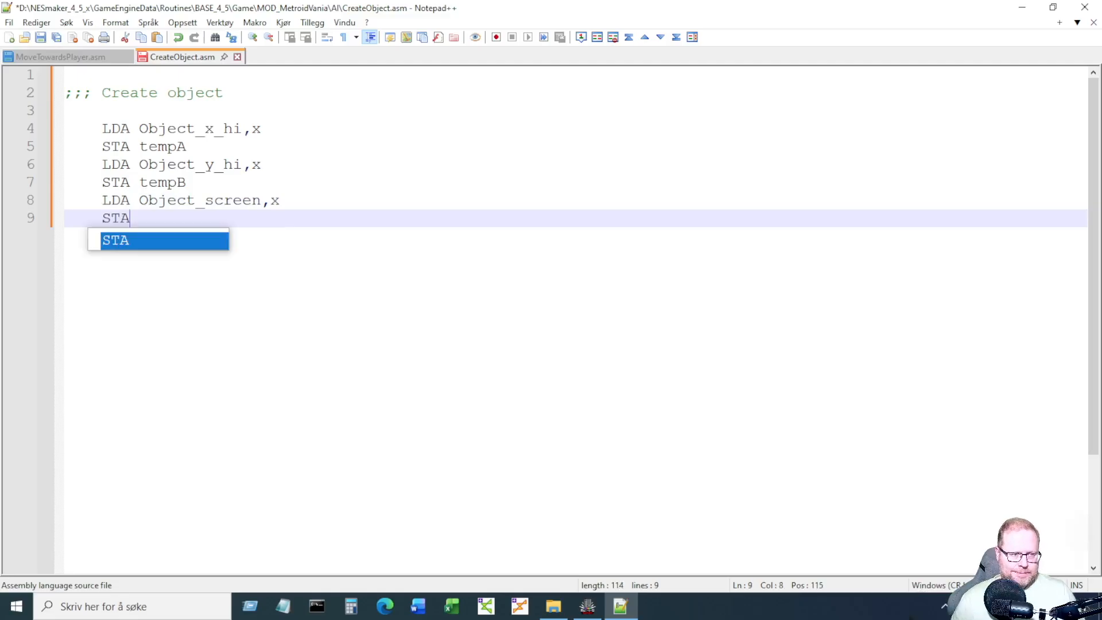
{"action": "type", "text": " tempC"}
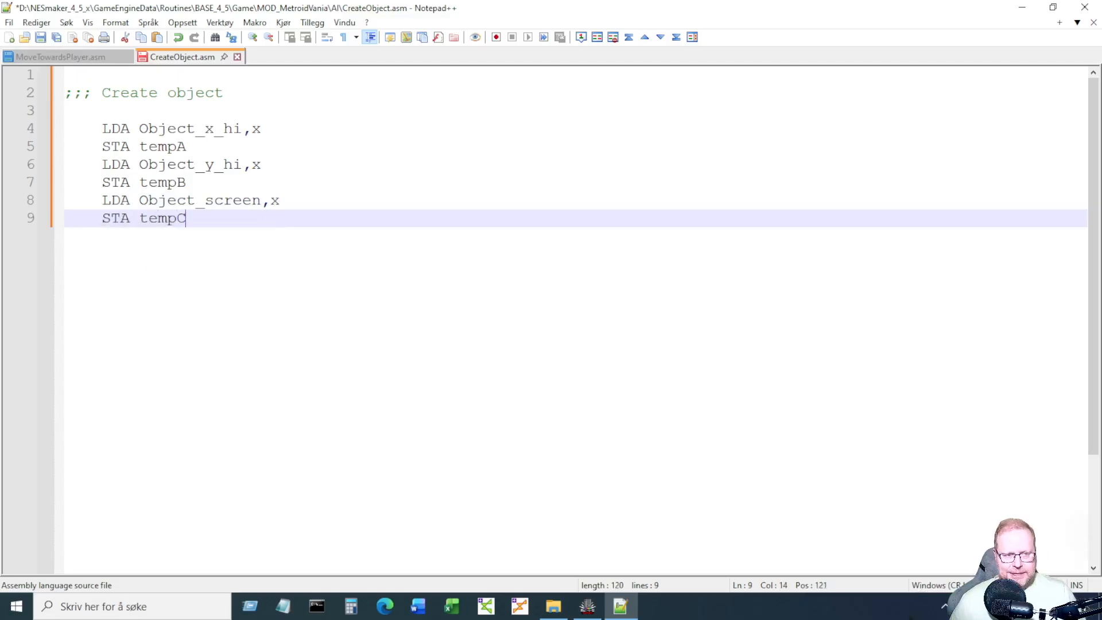
{"action": "key", "text": "Return"}
{"action": "key", "text": "Return"}
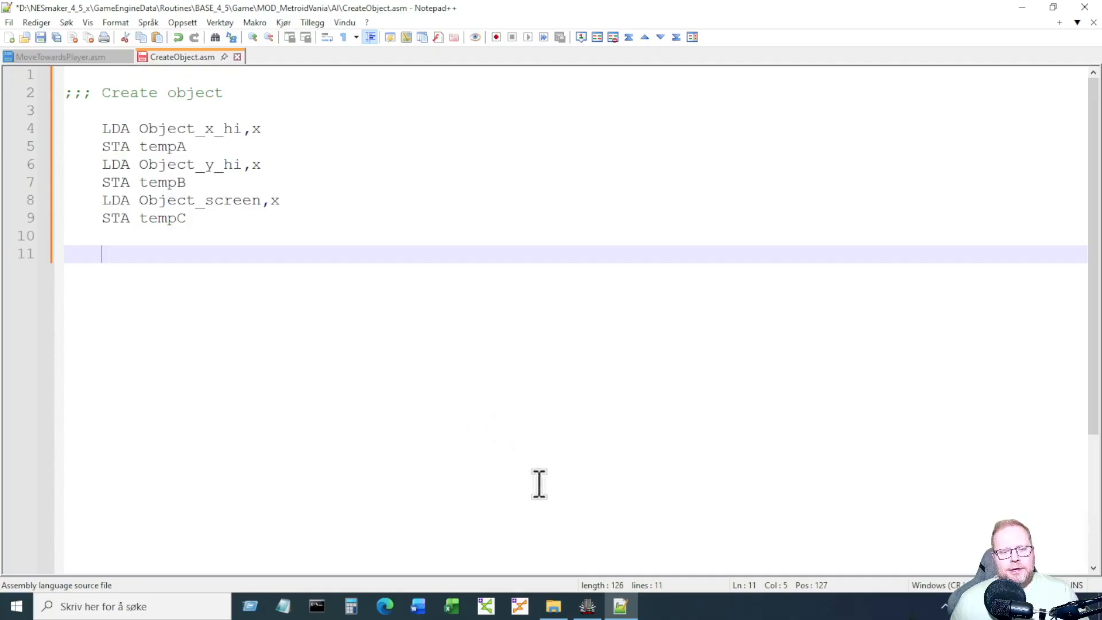
{"action": "left_click", "coordinate": [587, 604]}
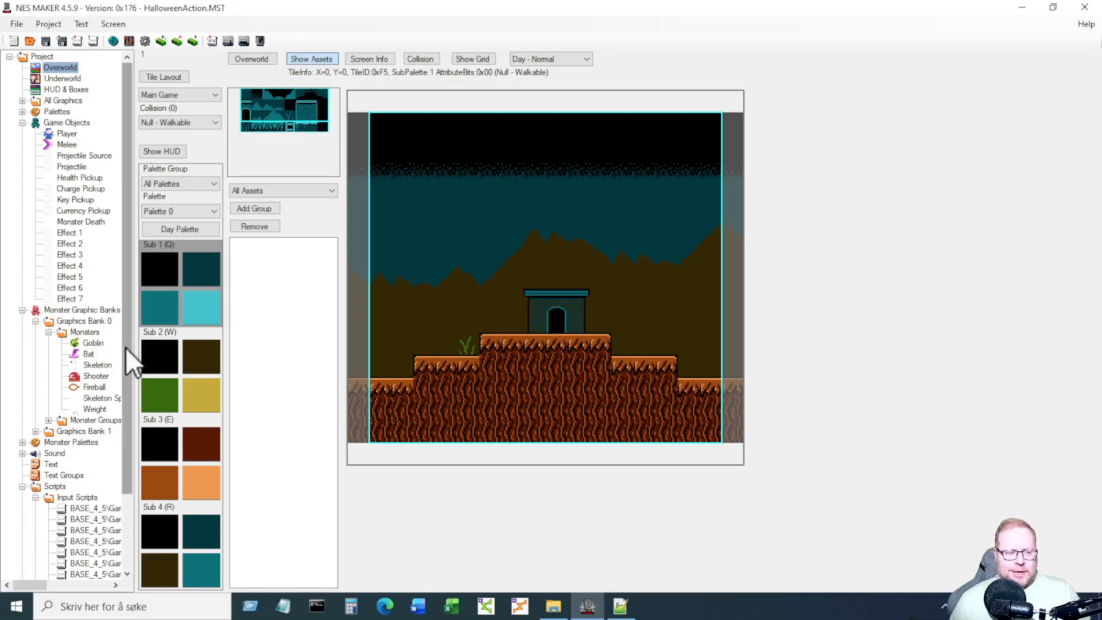
{"action": "left_click", "coordinate": [94, 364]}
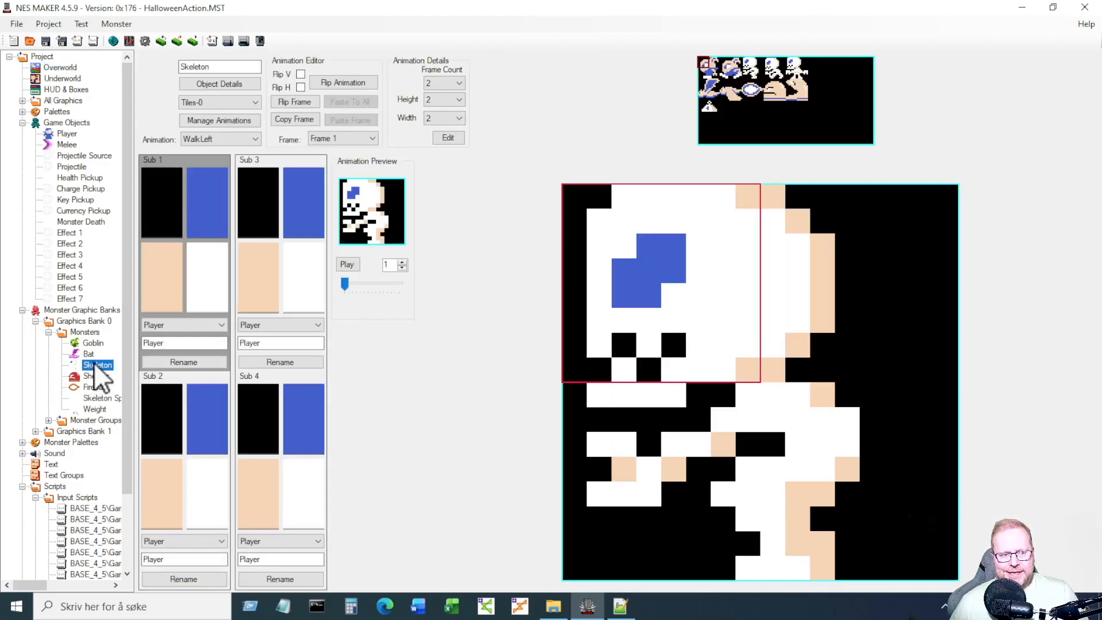
{"action": "left_click", "coordinate": [620, 605]}
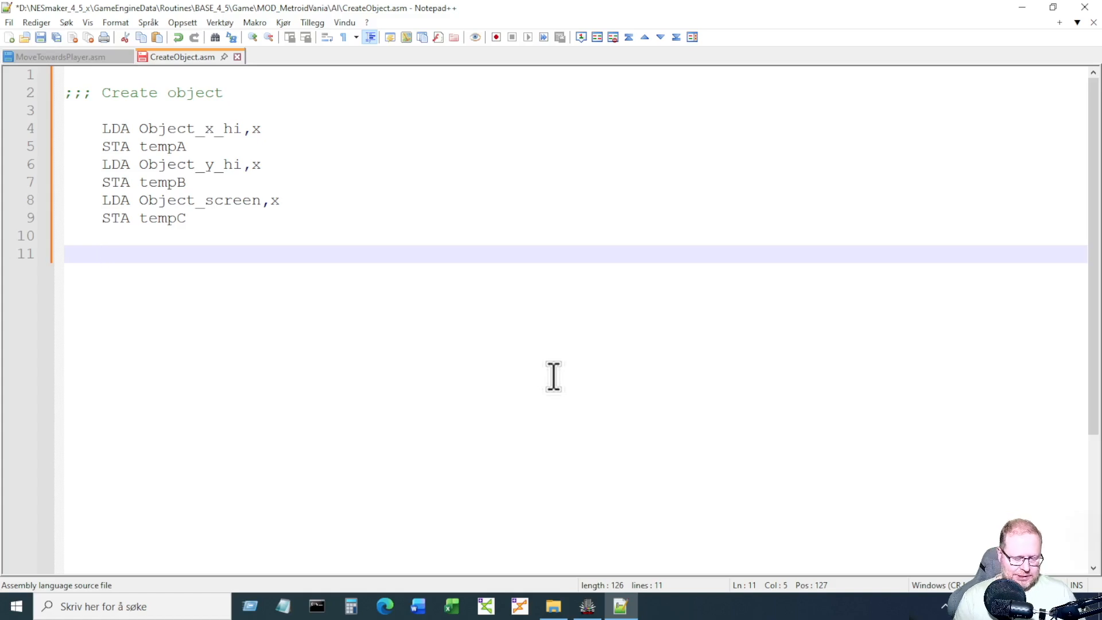
Write TXA and PHA, then PLA and TAX, with blank lines between them.
{"action": "type", "text": "TXA"}
{"action": "key", "text": "Return"}
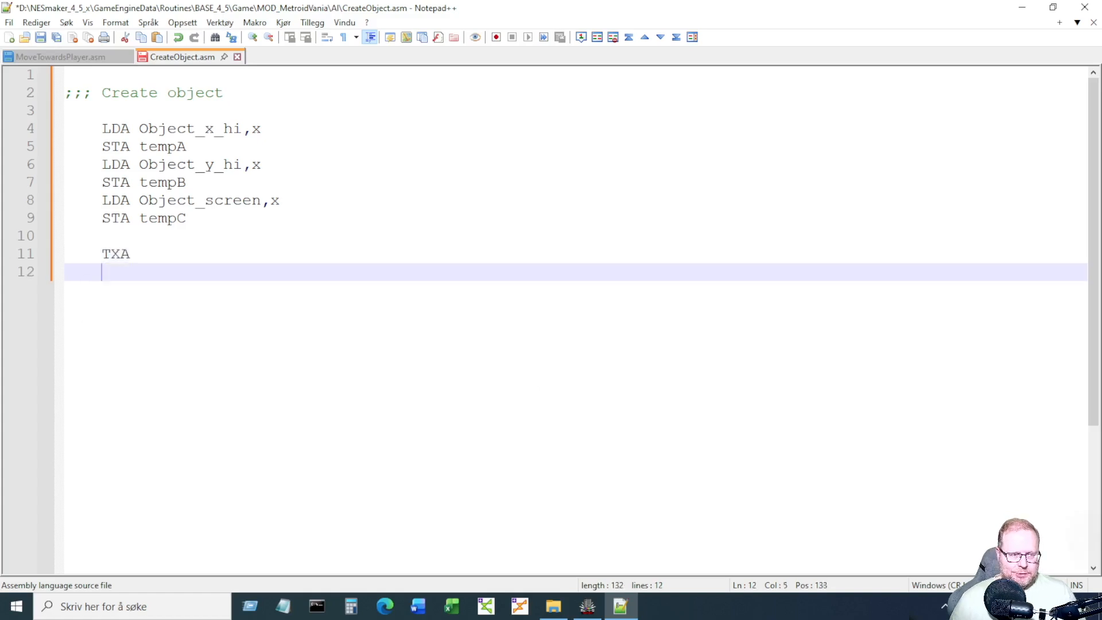
{"action": "type", "text": "PHA"}
{"action": "key", "text": "Return"}
{"action": "key", "text": "Return"}
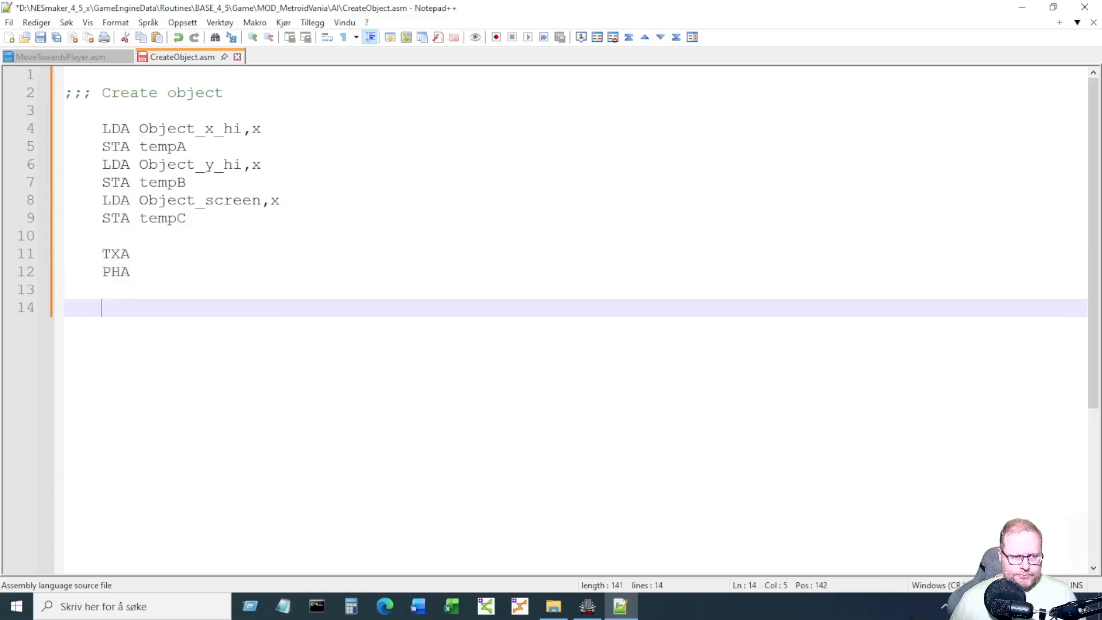
{"action": "key", "text": "Return"}
{"action": "type", "text": "PLA"}
{"action": "key", "text": "Return"}
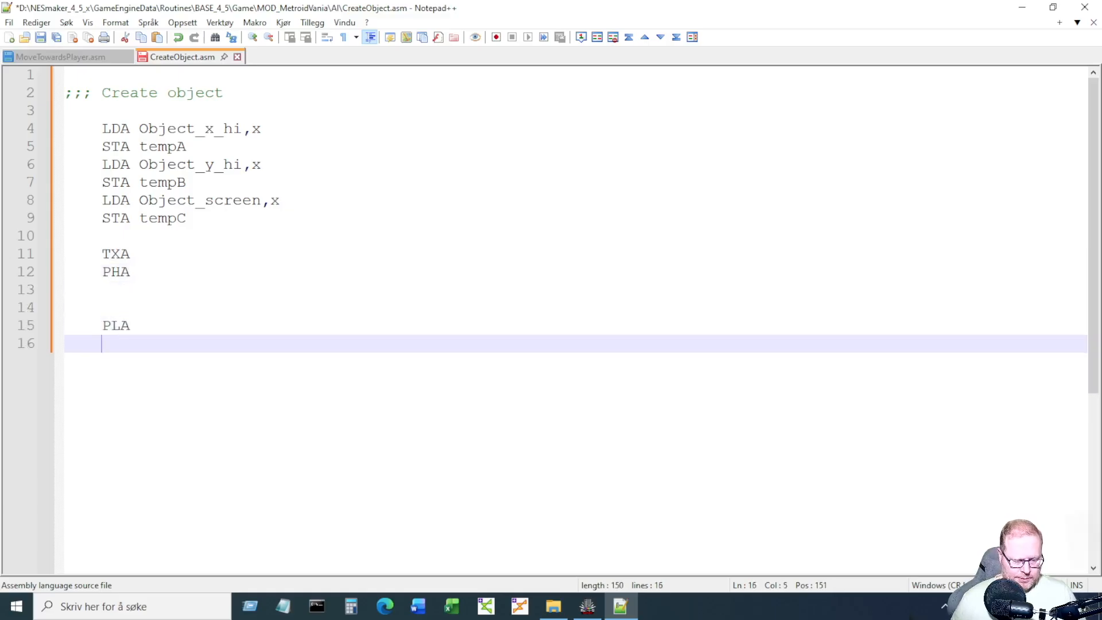
{"action": "type", "text": "TAX"}
{"action": "key", "text": "Return"}
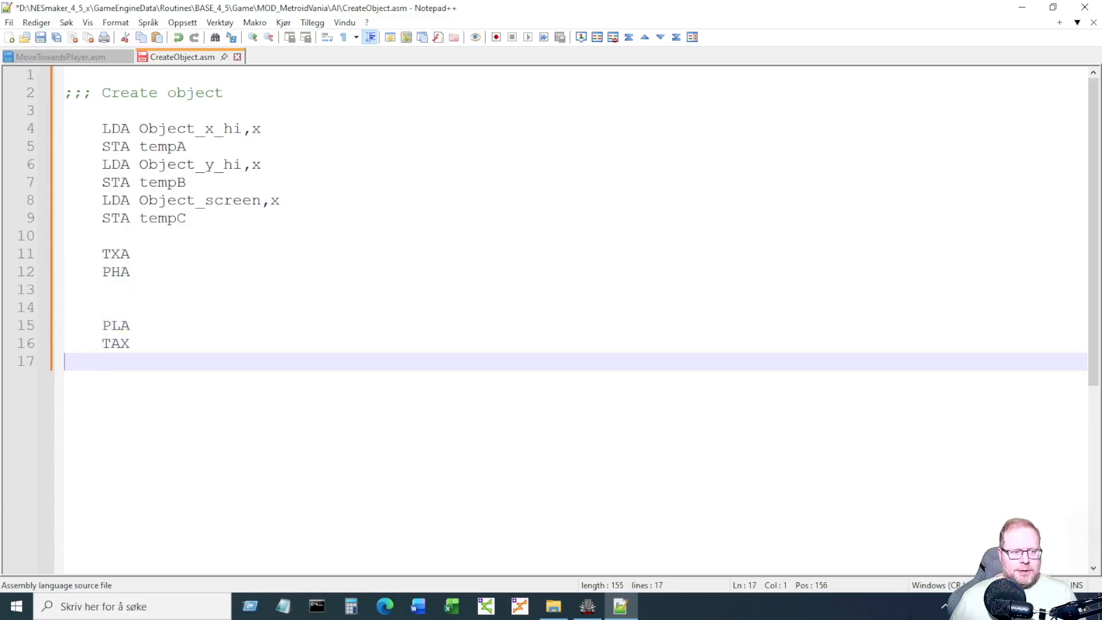
{"action": "left_click", "coordinate": [305, 315]}
{"action": "key", "text": "Return"}
{"action": "key", "text": "Up"}
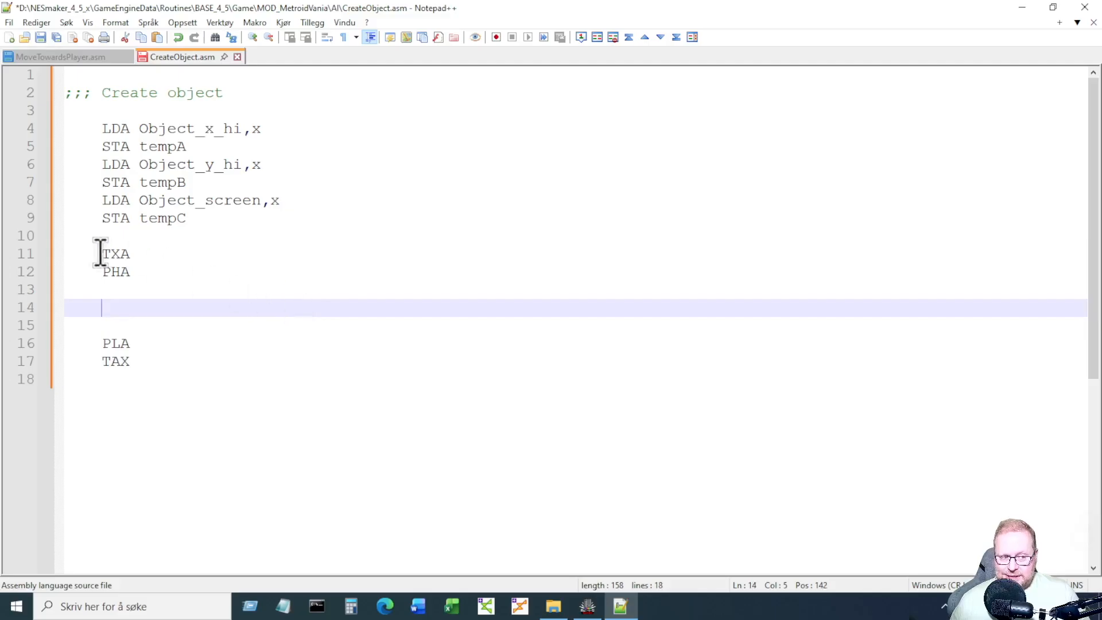
Highlight TXA, PHA, PLA and TAX in turn, then place the cursor on empty line 14.
{"action": "left_click_drag", "start_coordinate": [100, 253], "coordinate": [136, 258]}
{"action": "double_click", "coordinate": [121, 272]}
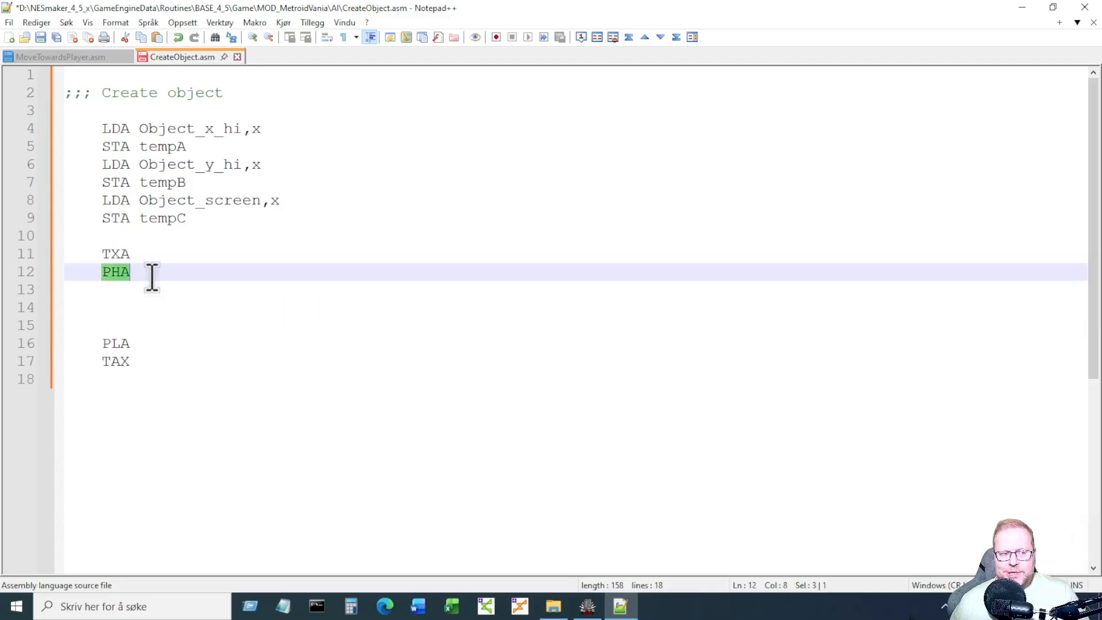
{"action": "double_click", "coordinate": [122, 342]}
{"action": "double_click", "coordinate": [134, 362]}
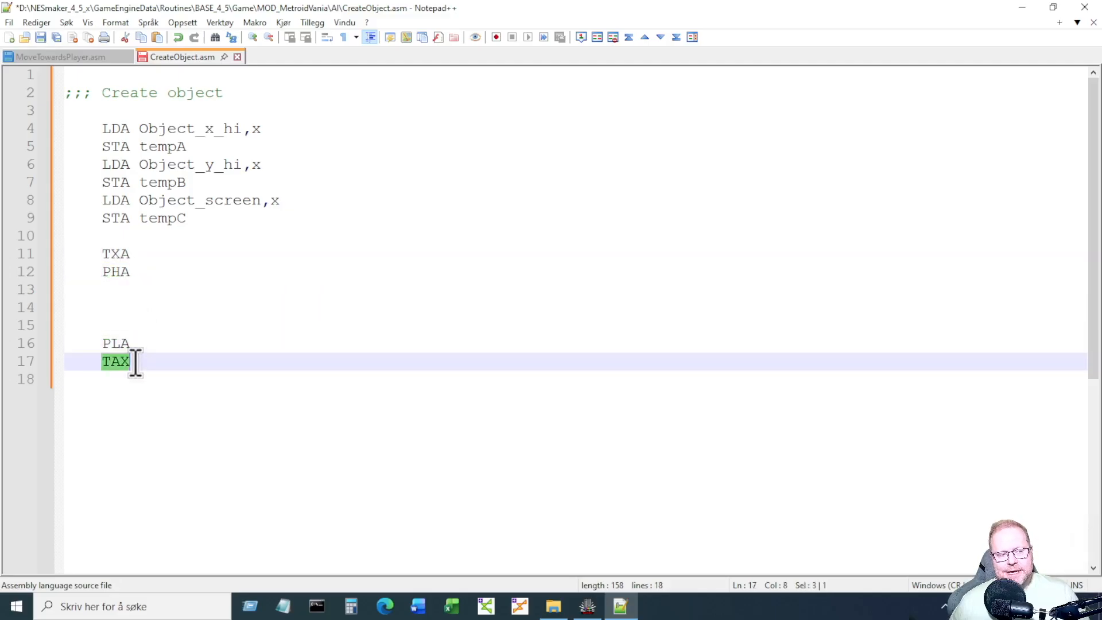
{"action": "left_click", "coordinate": [148, 400]}
{"action": "left_click", "coordinate": [130, 259]}
{"action": "left_click", "coordinate": [157, 270]}
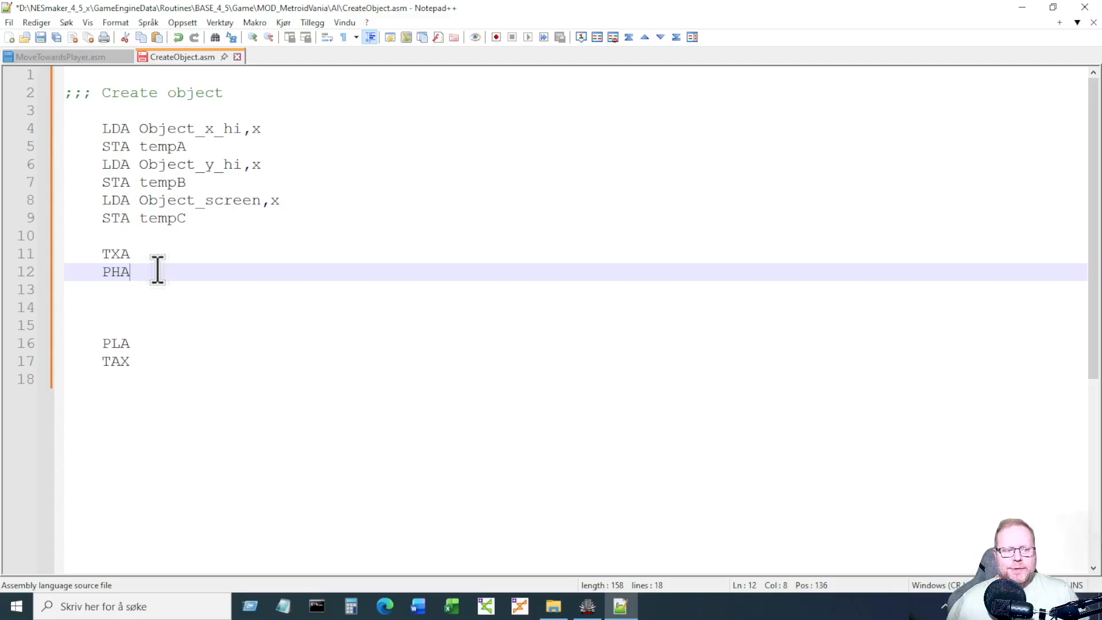
{"action": "left_click", "coordinate": [149, 308]}
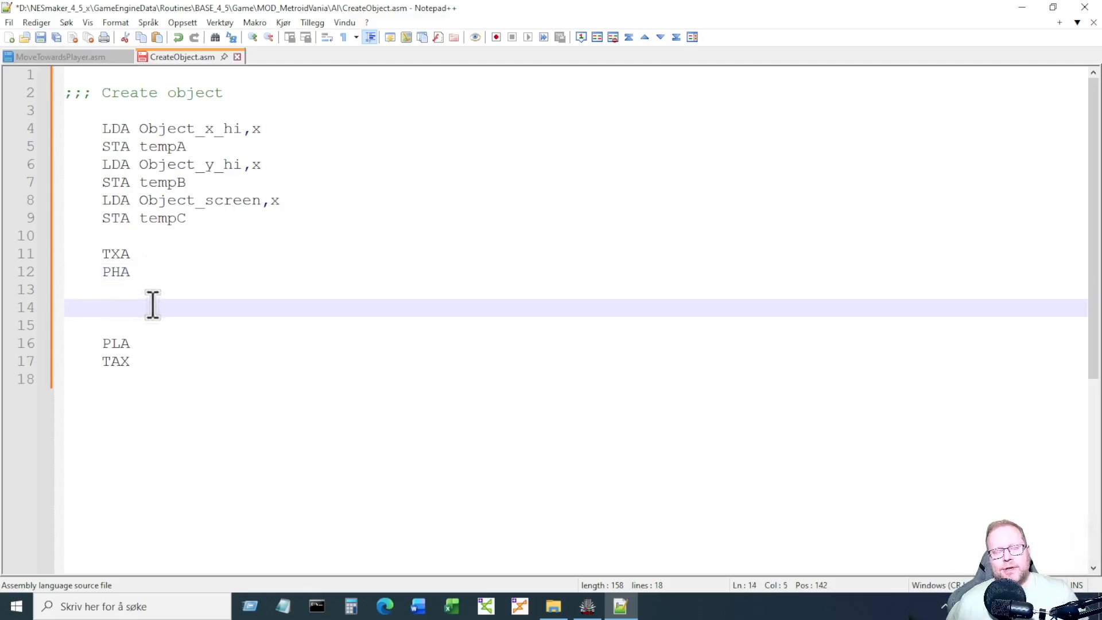
{"action": "double_click", "coordinate": [148, 343]}
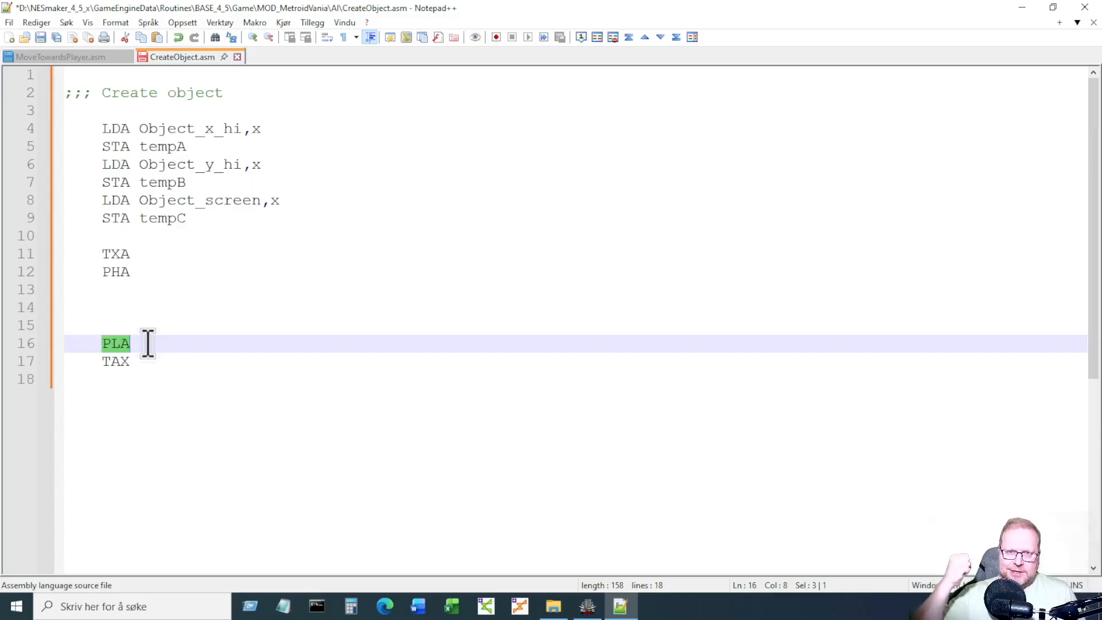
{"action": "left_click", "coordinate": [145, 432]}
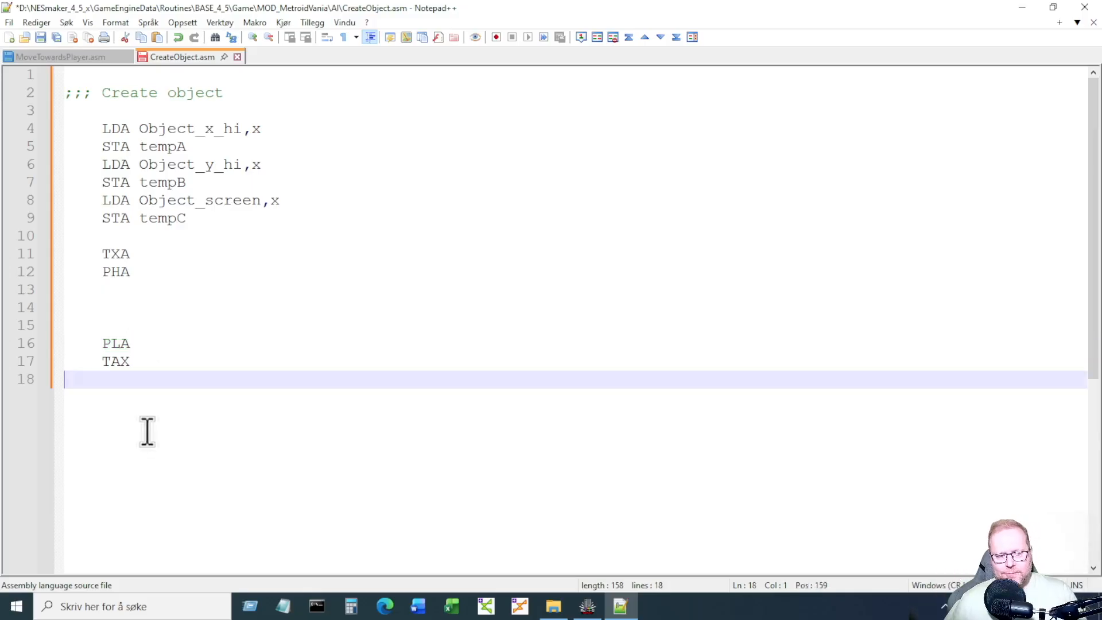
{"action": "left_click", "coordinate": [157, 305]}
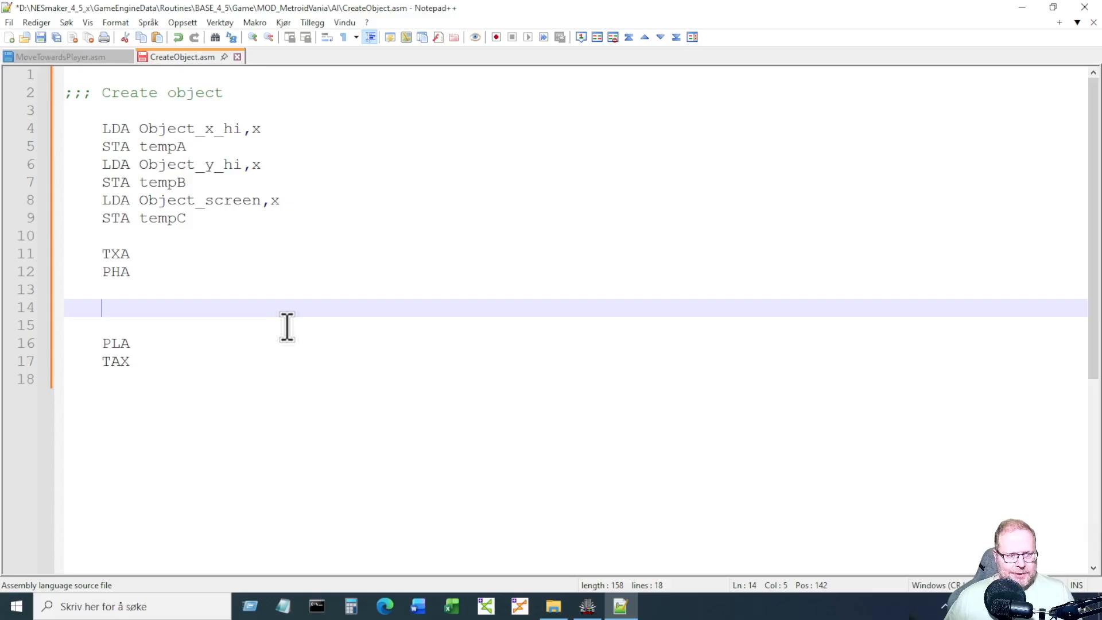
Start line 14 with 'CreateObjectOnScreen tempA, tempB,' using autocomplete for the temps.
{"action": "type", "text": "Create"}
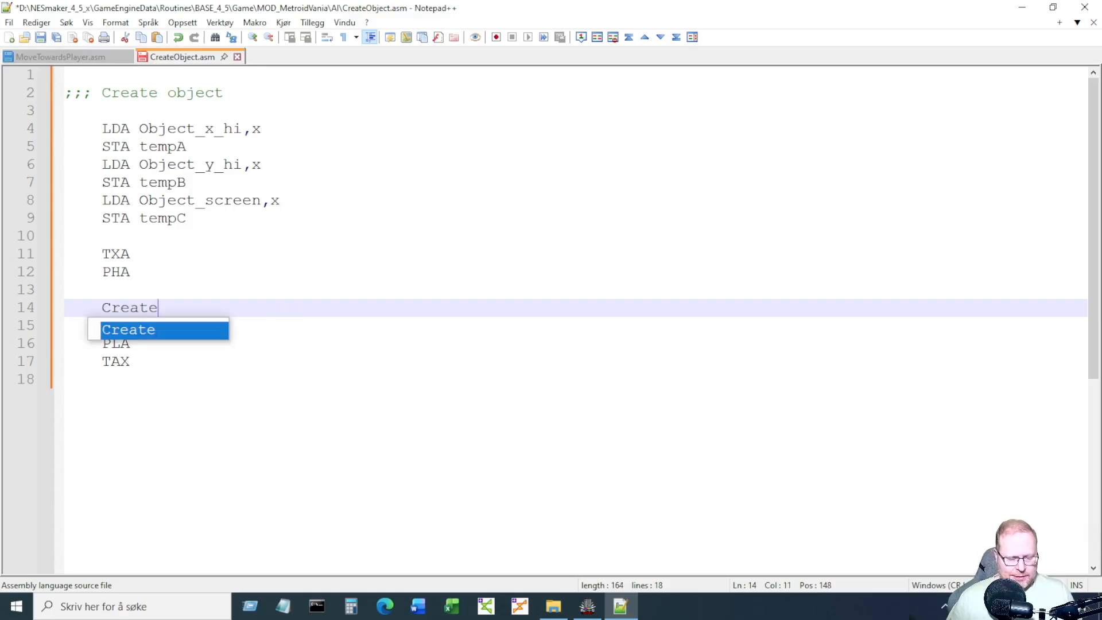
{"action": "type", "text": "ObjectO"}
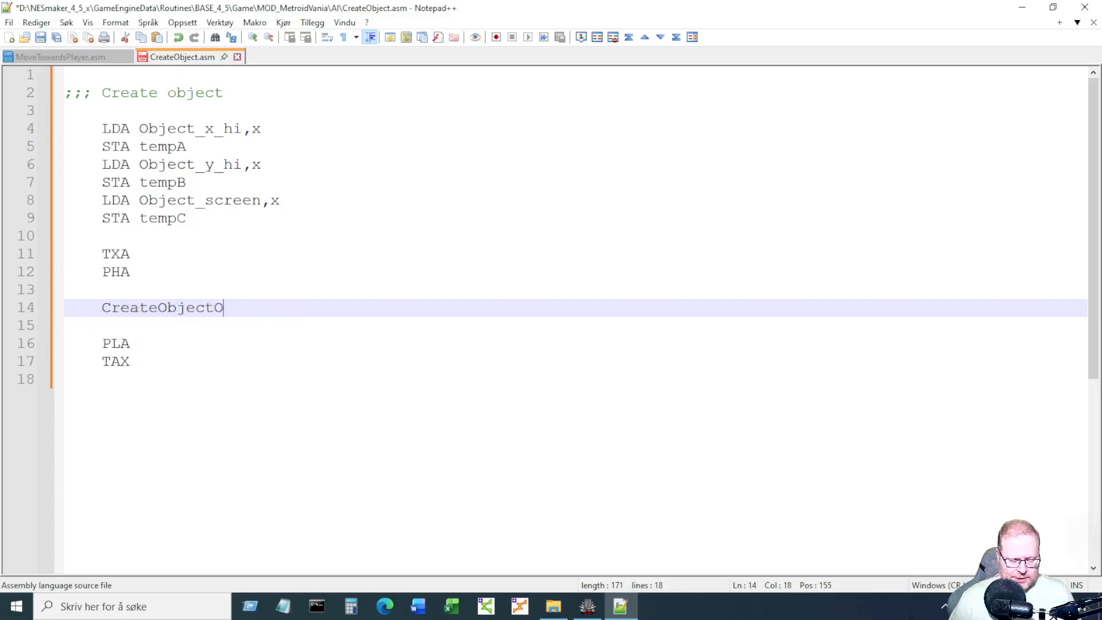
{"action": "type", "text": "nScreen"}
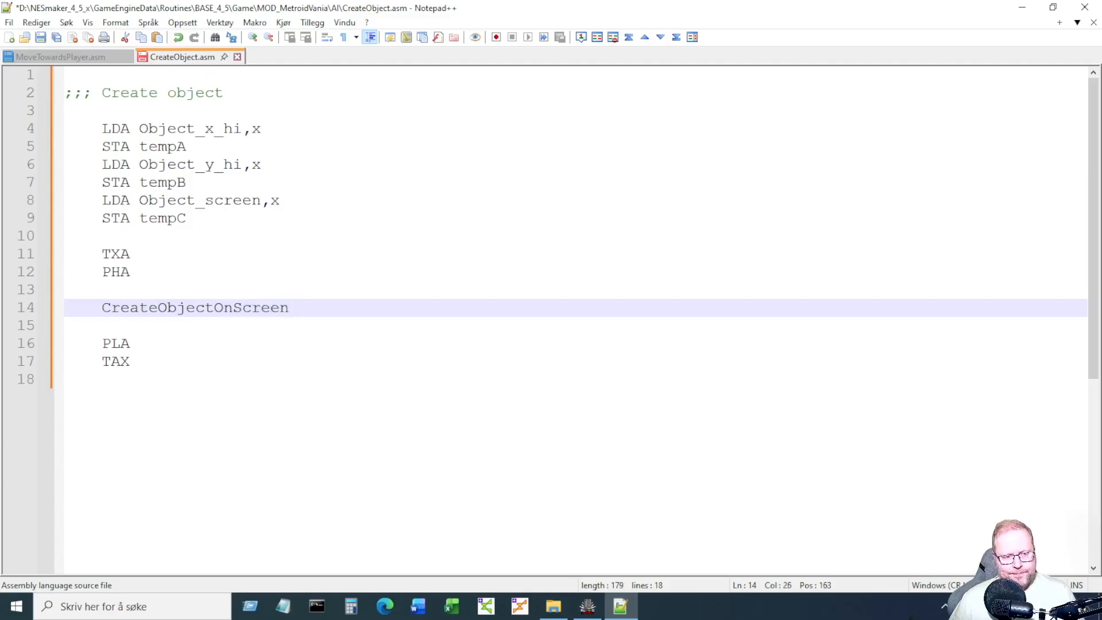
{"action": "type", "text": " temp"}
{"action": "key", "text": "Return"}
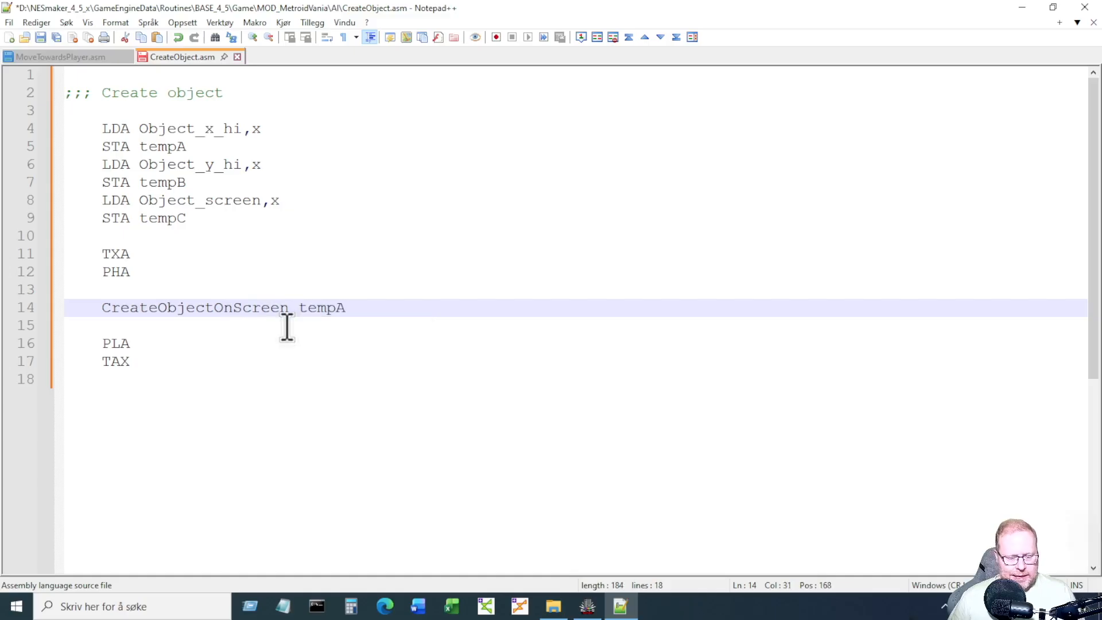
{"action": "type", "text": ", temp"}
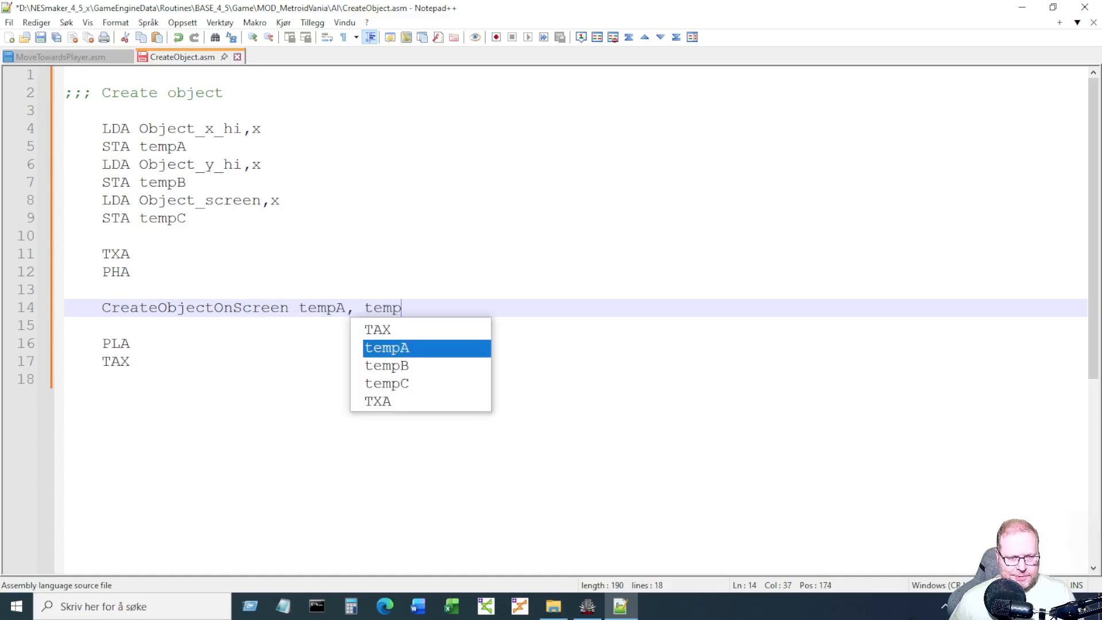
{"action": "key", "text": "Down"}
{"action": "key", "text": "Return"}
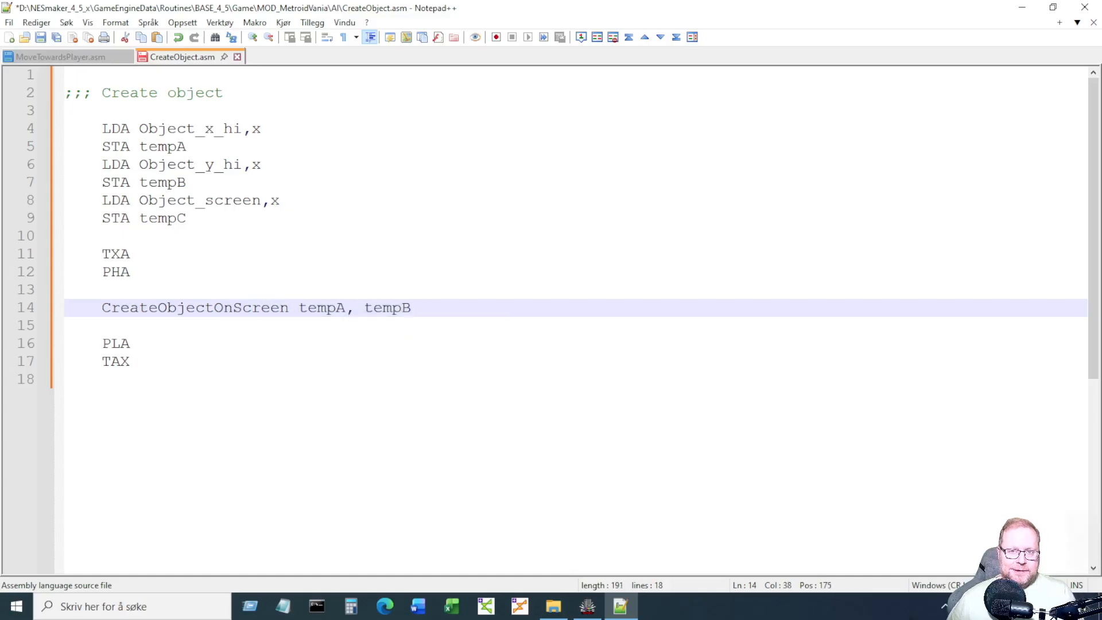
{"action": "type", "text": ","}
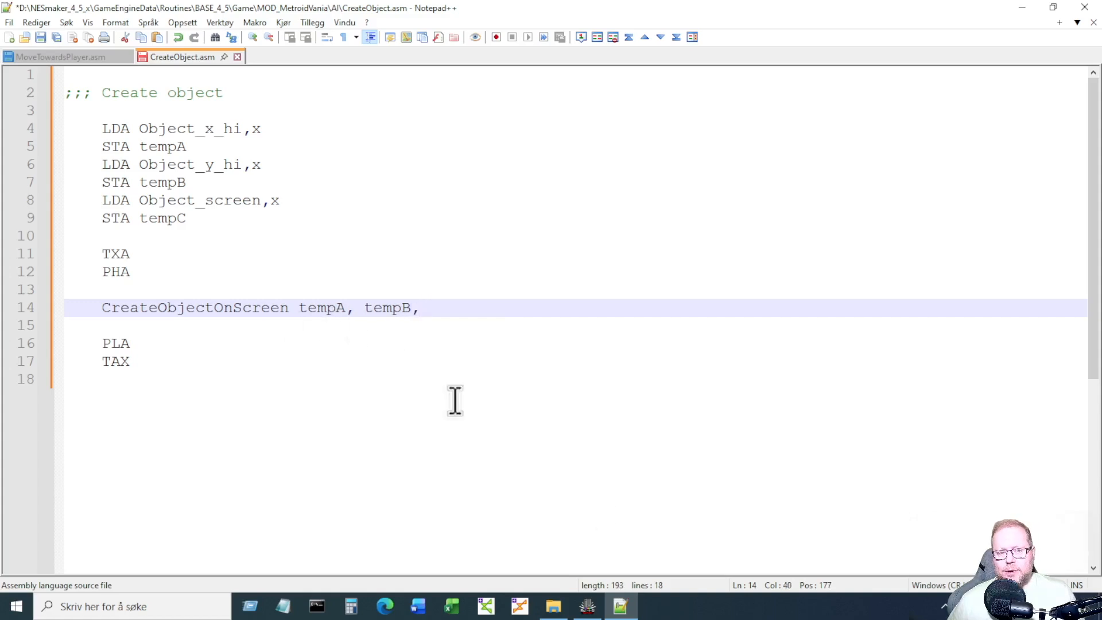
Finish the call with #18, #0 and tempC, and save CreateObject.asm.
{"action": "left_click", "coordinate": [587, 606]}
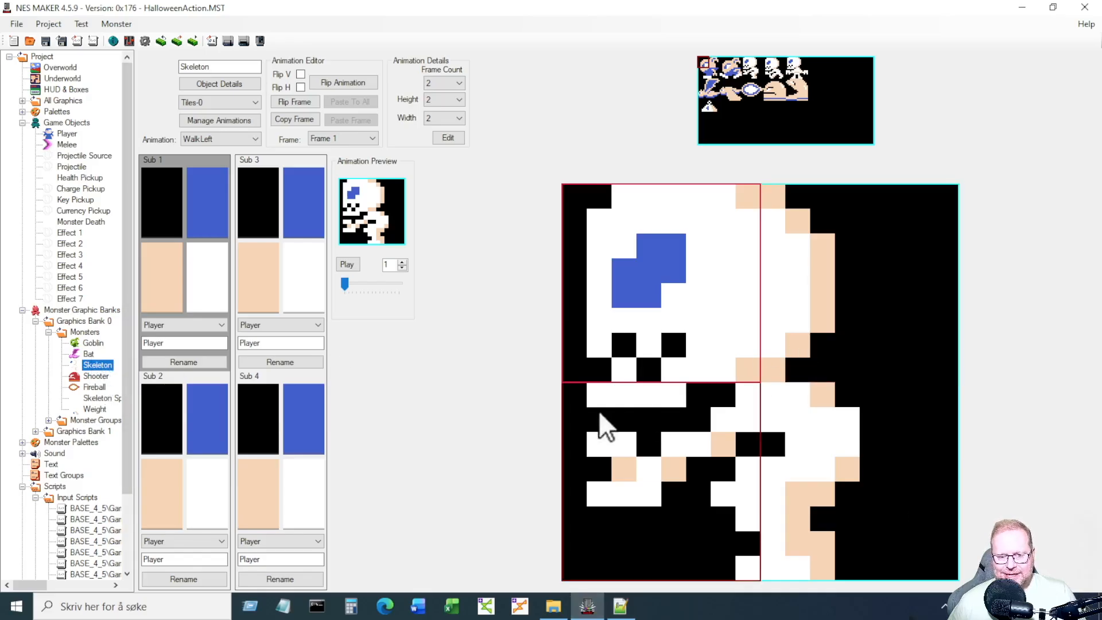
{"action": "left_click", "coordinate": [620, 606]}
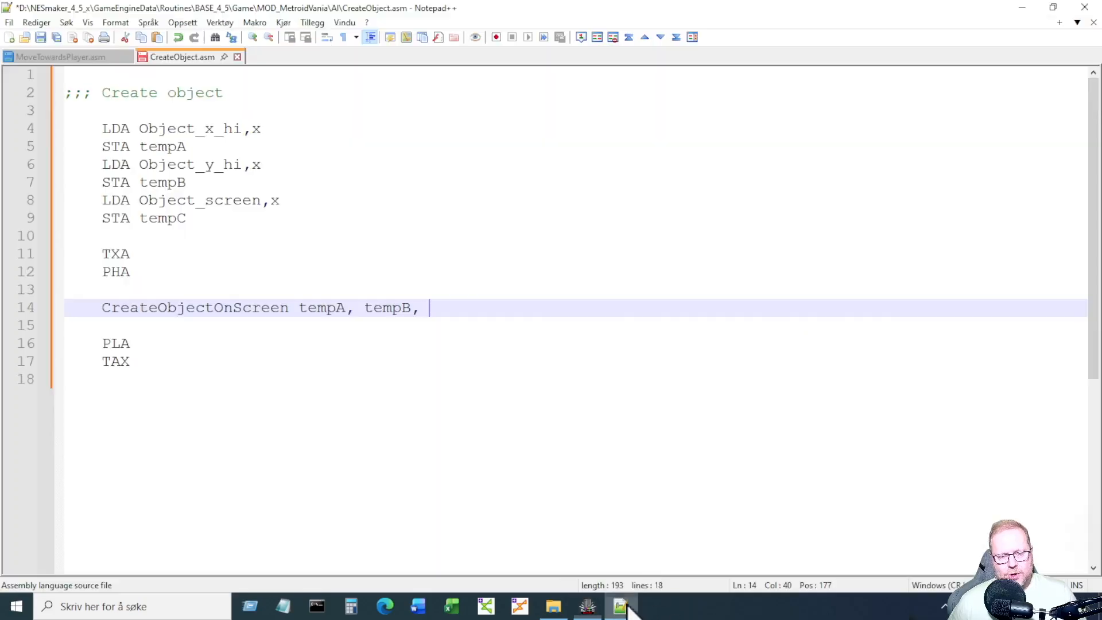
{"action": "type", "text": "#18"}
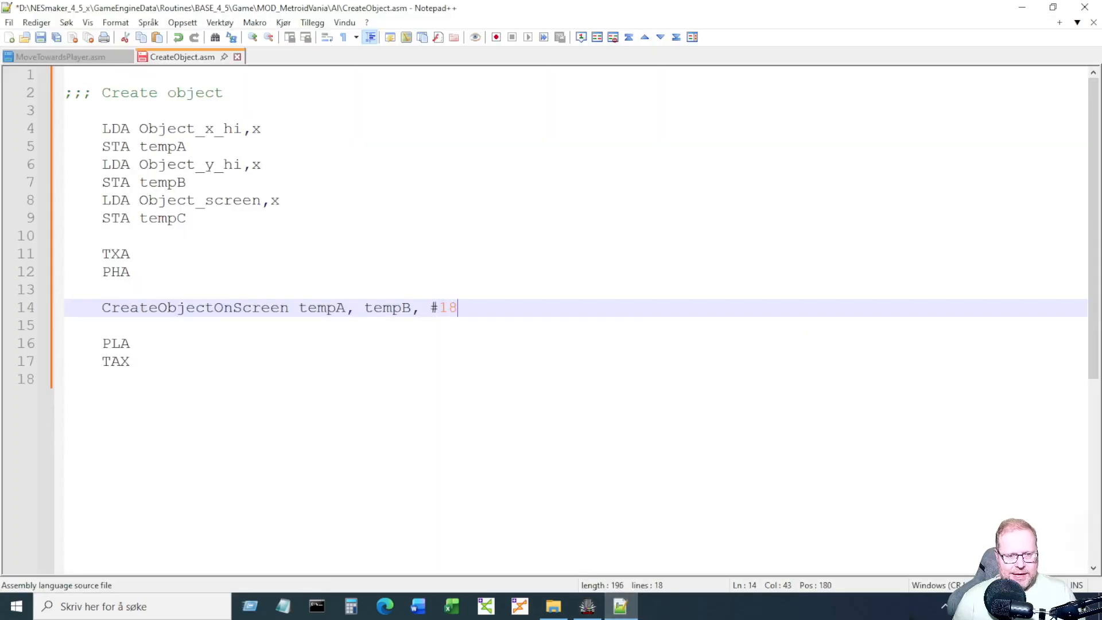
{"action": "type", "text": ","}
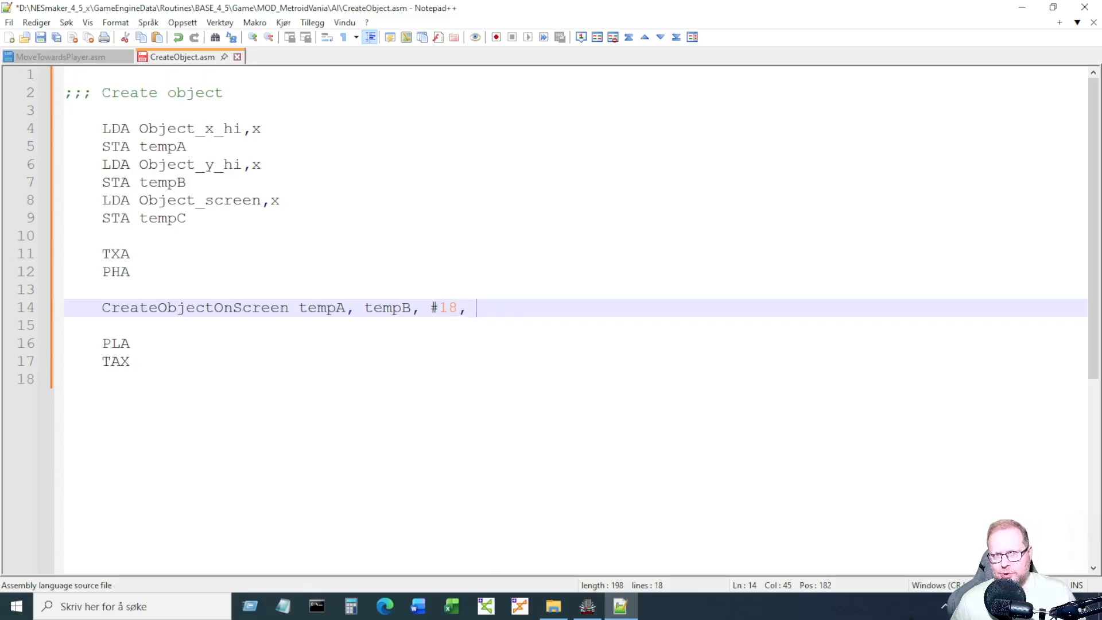
{"action": "type", "text": "#"}
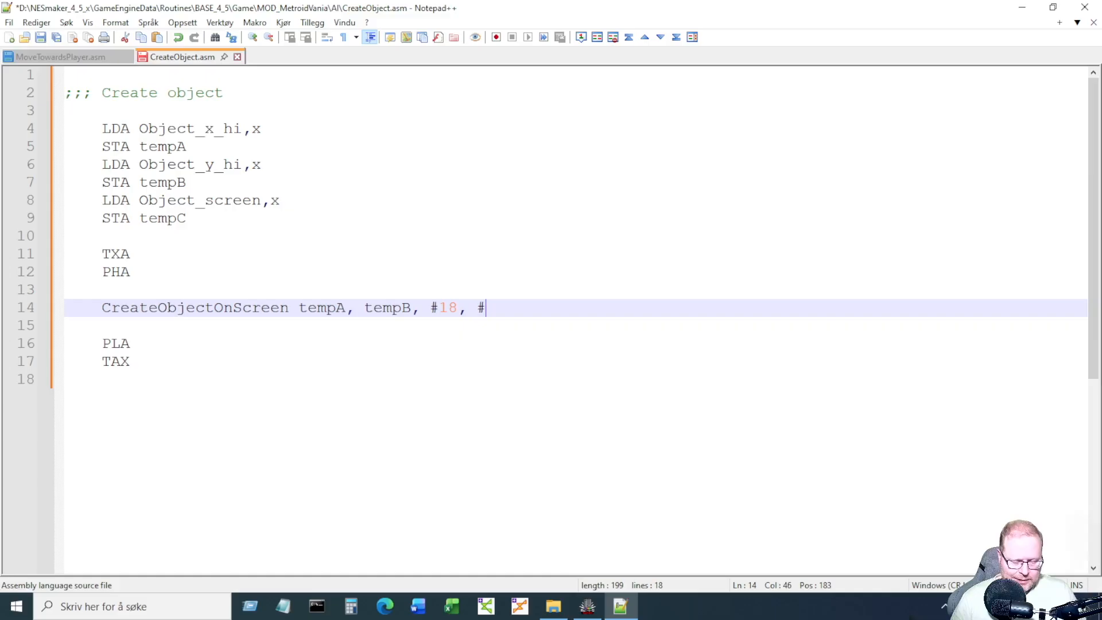
{"action": "type", "text": "0,"}
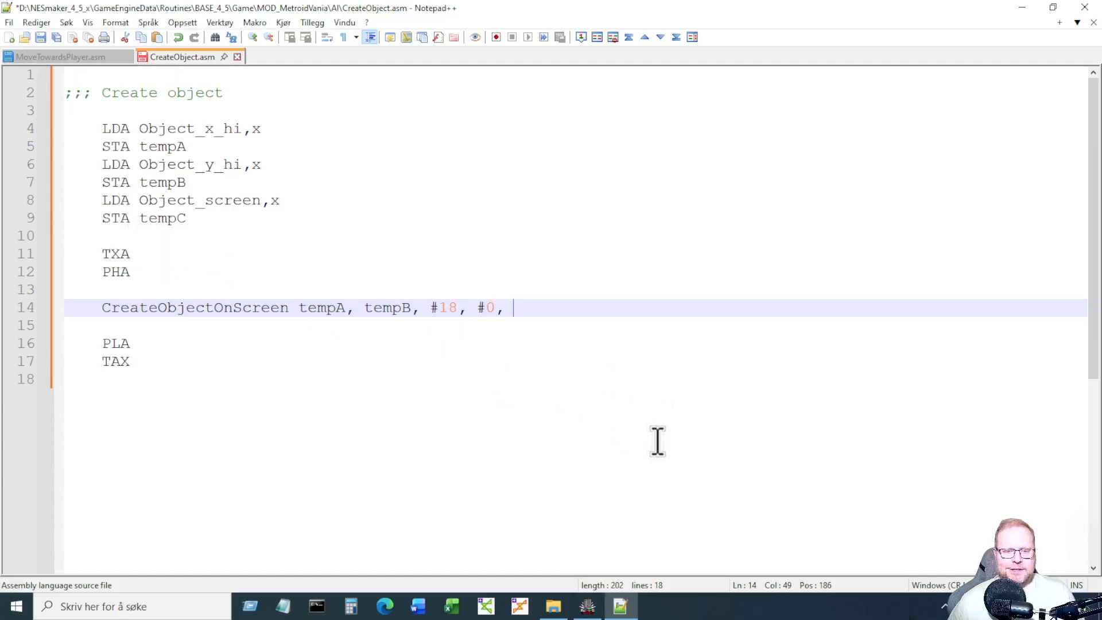
{"action": "type", "text": "te"}
{"action": "key", "text": "Down"}
{"action": "key", "text": "Down"}
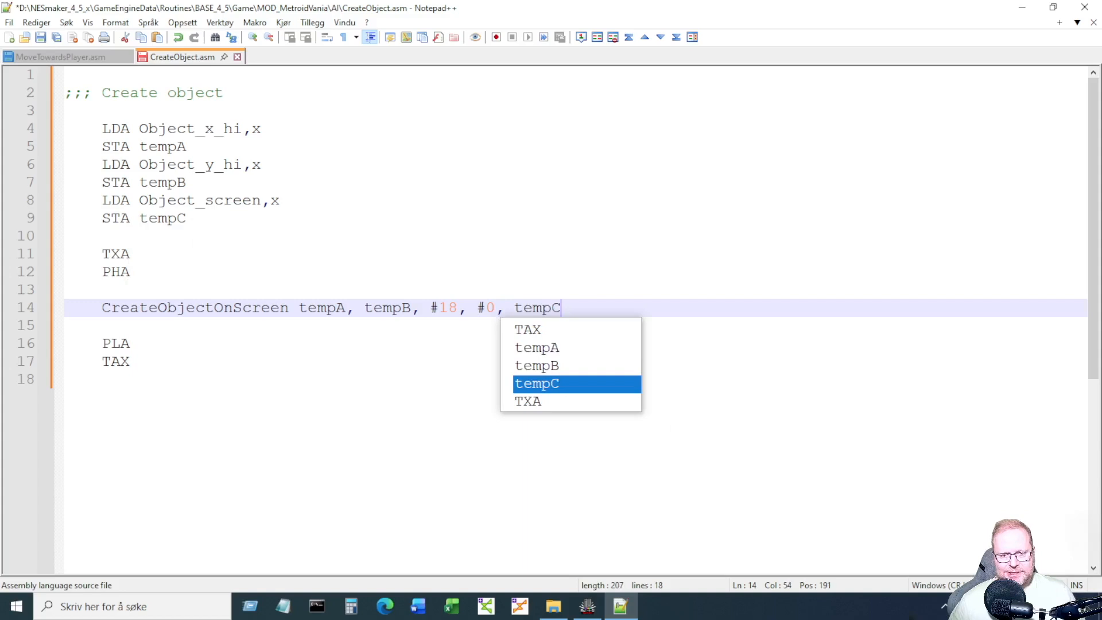
{"action": "key", "text": "Return"}
{"action": "left_click", "coordinate": [295, 492]}
{"action": "key", "text": "ctrl+s"}
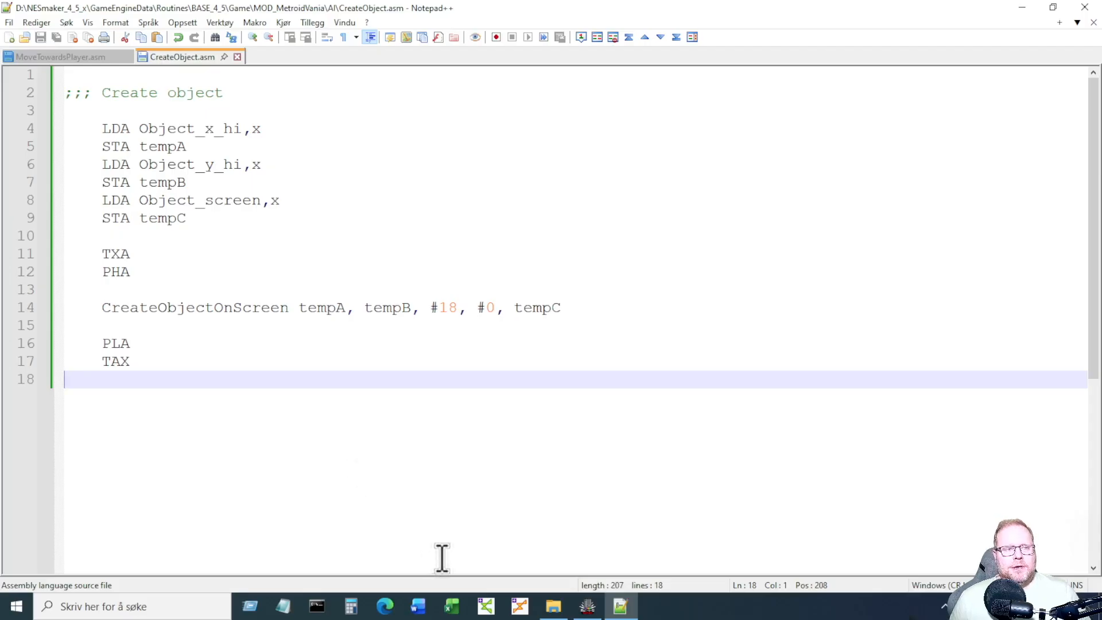
Select the AI_Behavior6 script slot, confirming CreateObject is the seventh Action Type label.
{"action": "left_click", "coordinate": [586, 606]}
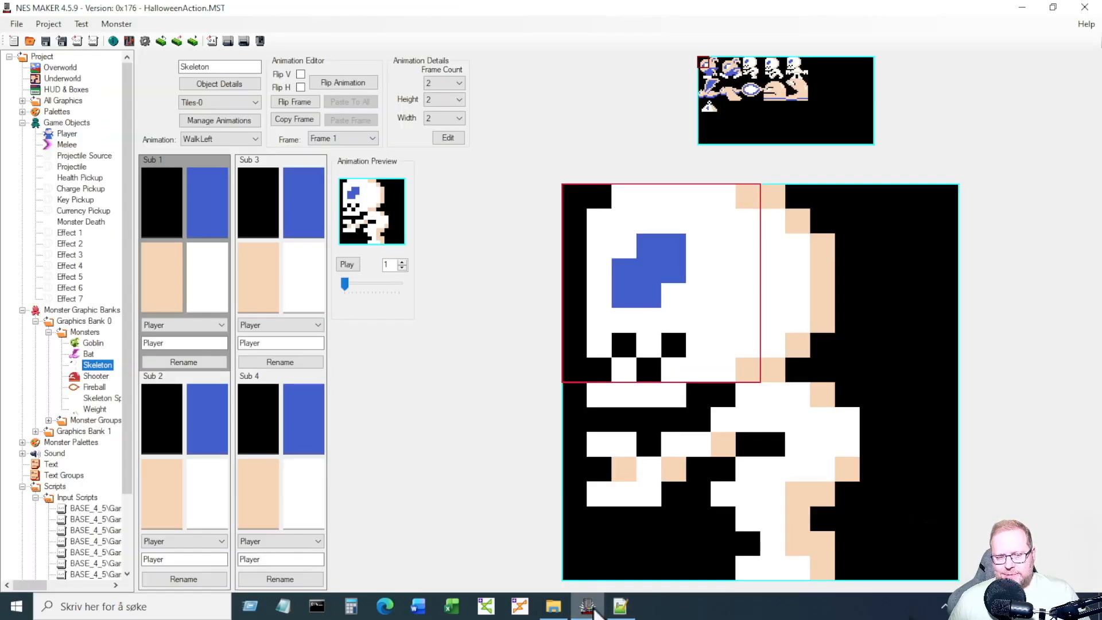
{"action": "left_click", "coordinate": [146, 40]}
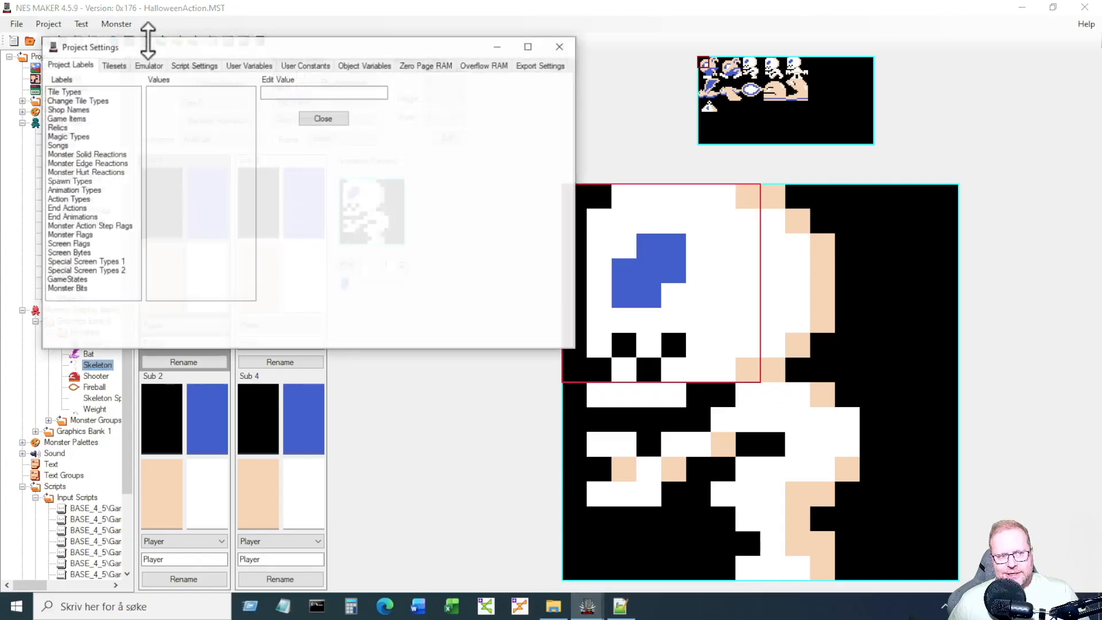
{"action": "left_click", "coordinate": [185, 65]}
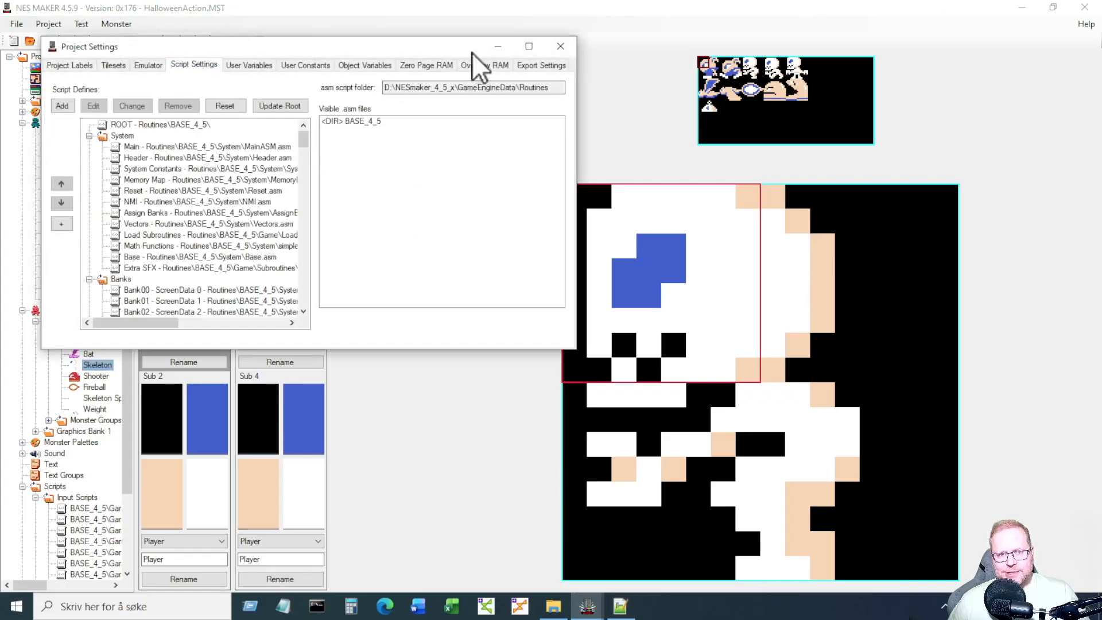
{"action": "left_click", "coordinate": [529, 47]}
{"action": "left_click_drag", "start_coordinate": [822, 105], "coordinate": [818, 331]}
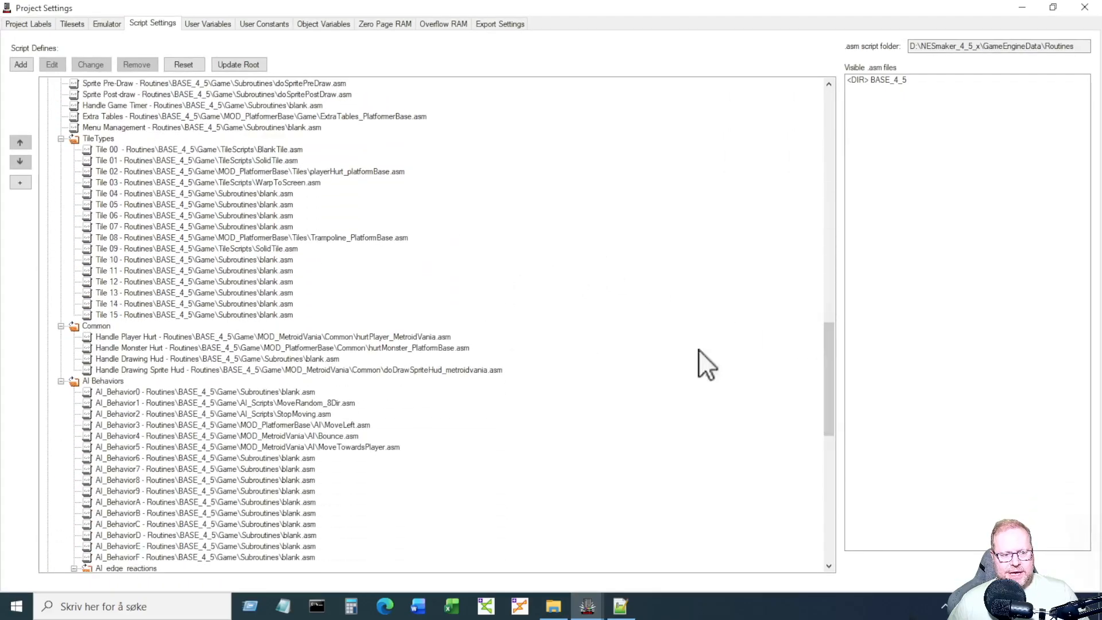
{"action": "left_click", "coordinate": [264, 458]}
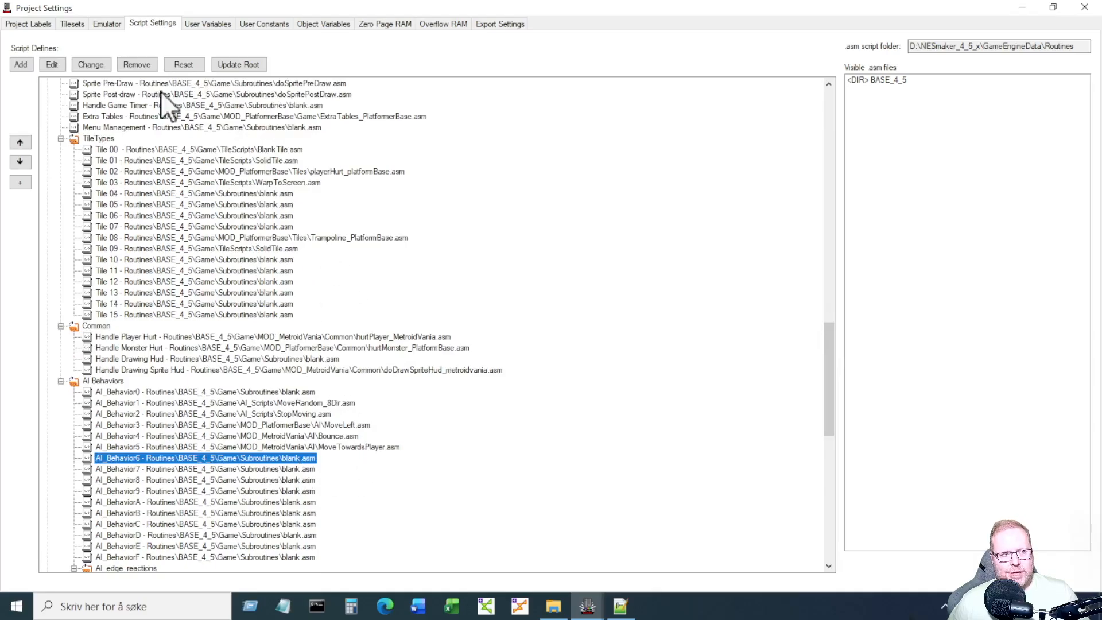
{"action": "left_click", "coordinate": [32, 24]}
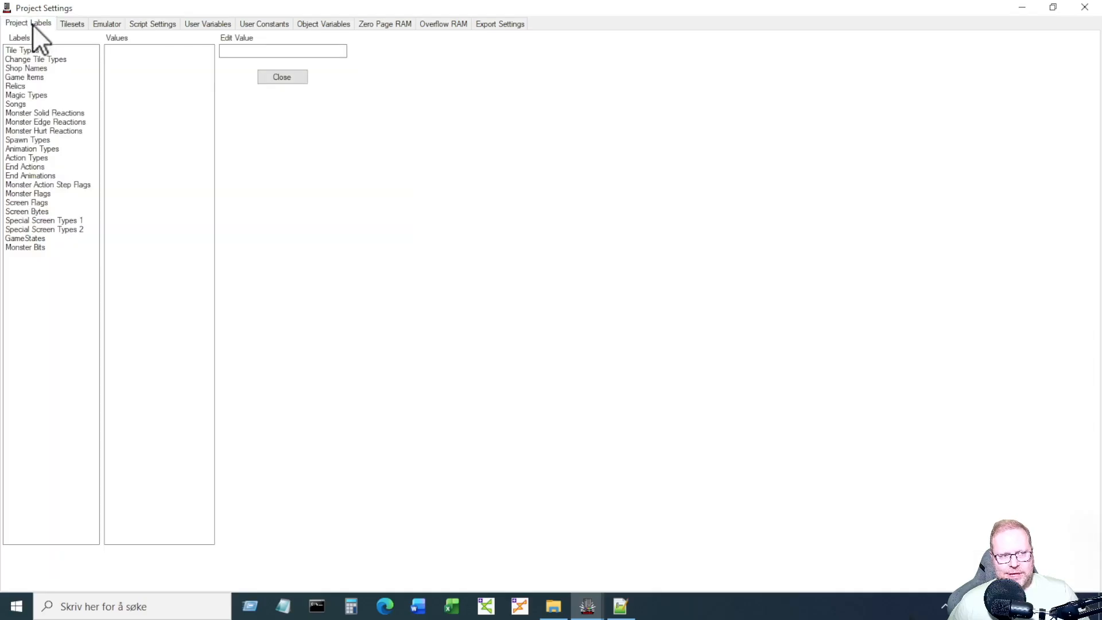
{"action": "left_click", "coordinate": [47, 158]}
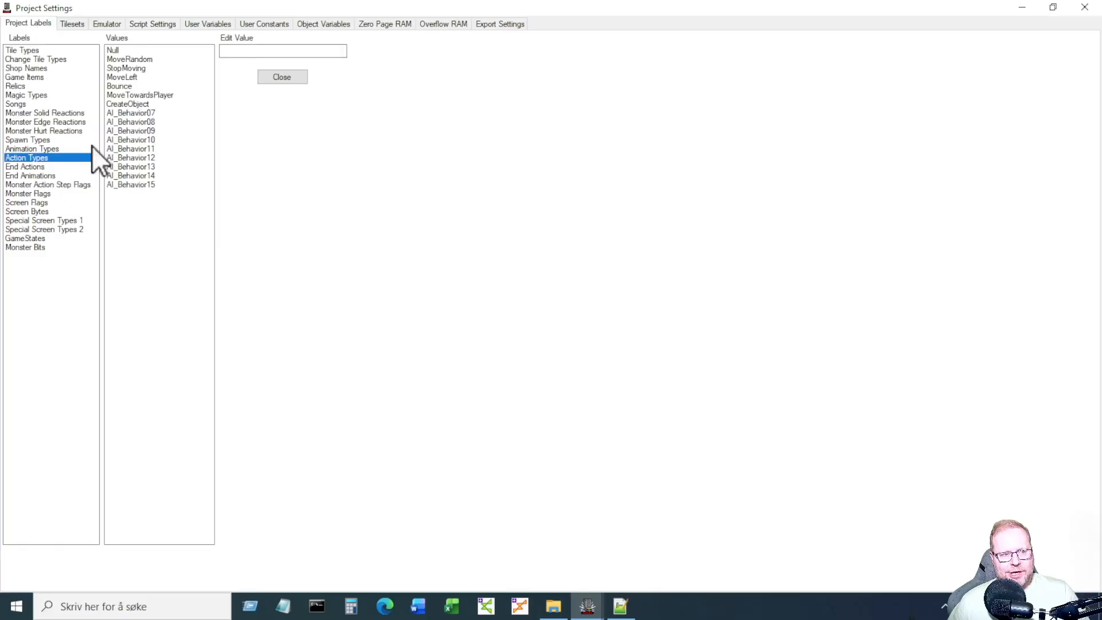
{"action": "left_click", "coordinate": [147, 103]}
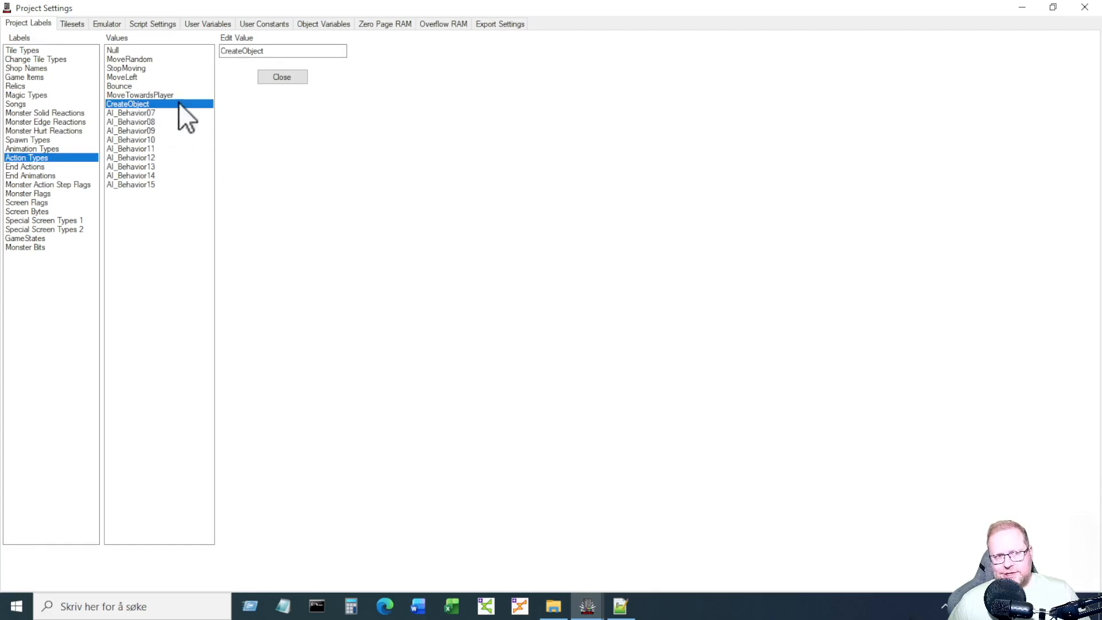
{"action": "left_click", "coordinate": [147, 23]}
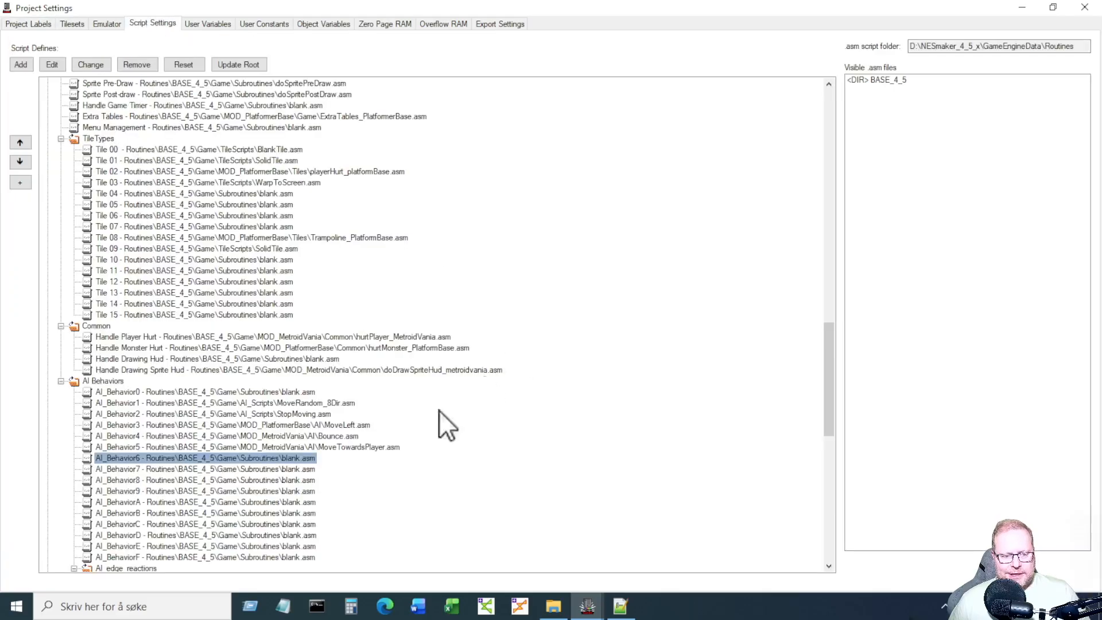
{"action": "left_click", "coordinate": [151, 459]}
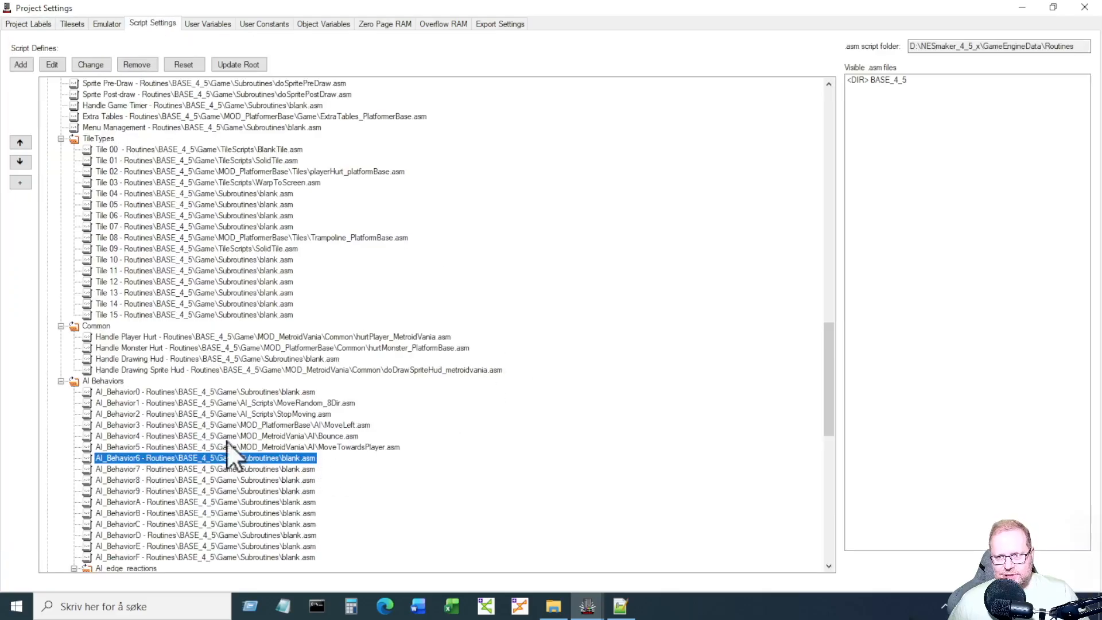
Assign Game\MOD_MetroidVania\AI\CreateObject.asm to AI_Behavior6 and close Project Settings.
{"action": "double_click", "coordinate": [897, 79]}
{"action": "double_click", "coordinate": [894, 86]}
{"action": "left_click", "coordinate": [924, 160]}
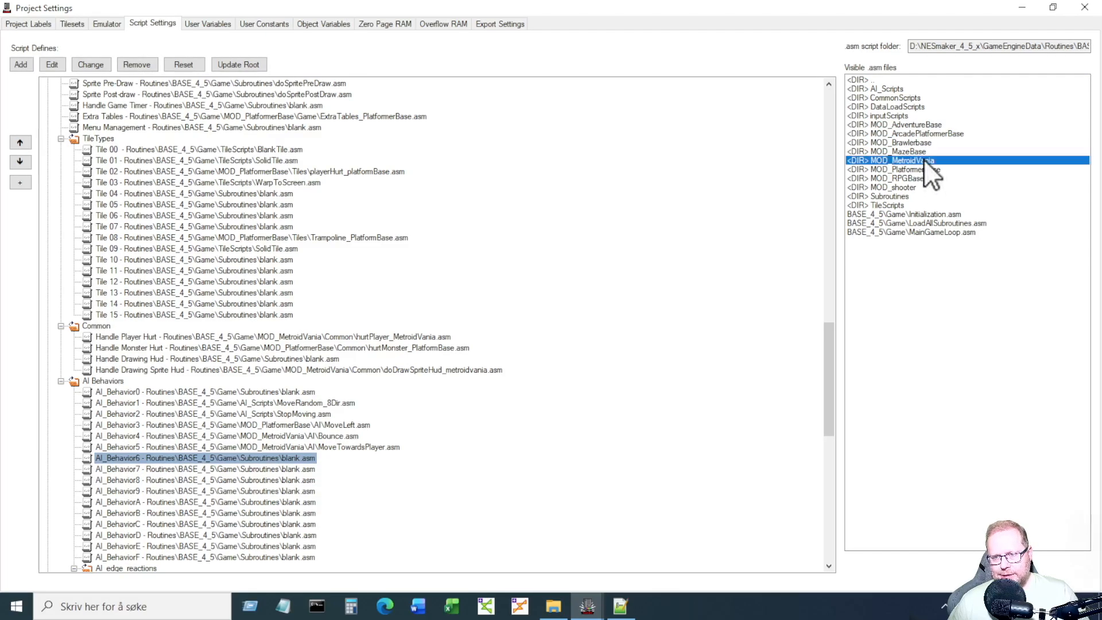
{"action": "double_click", "coordinate": [924, 159]}
{"action": "double_click", "coordinate": [896, 90]}
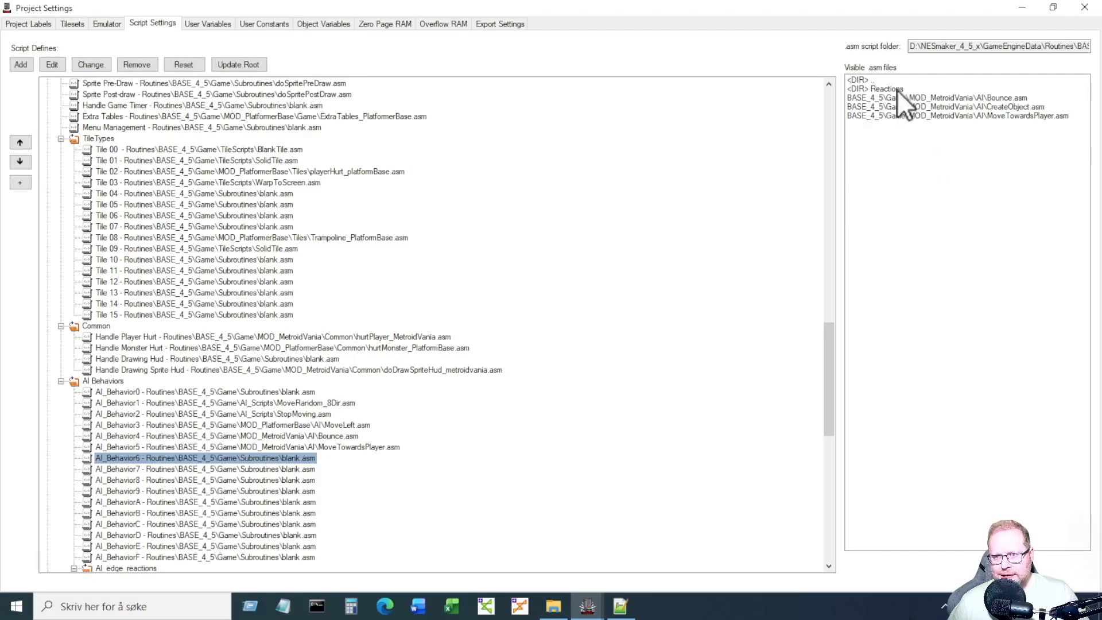
{"action": "left_click", "coordinate": [981, 107]}
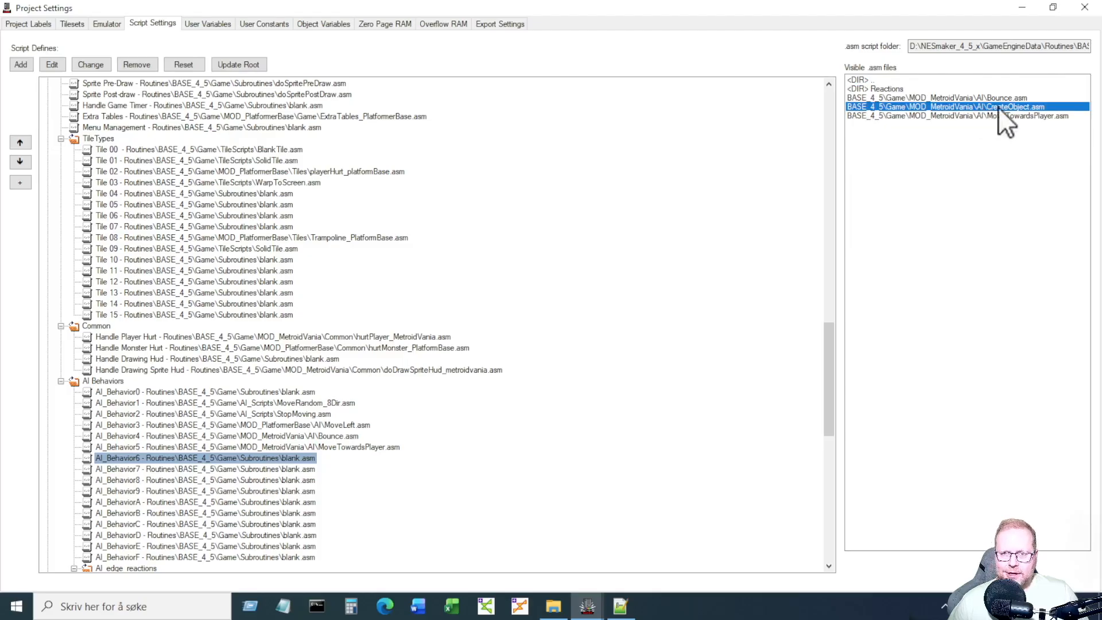
{"action": "double_click", "coordinate": [997, 107]}
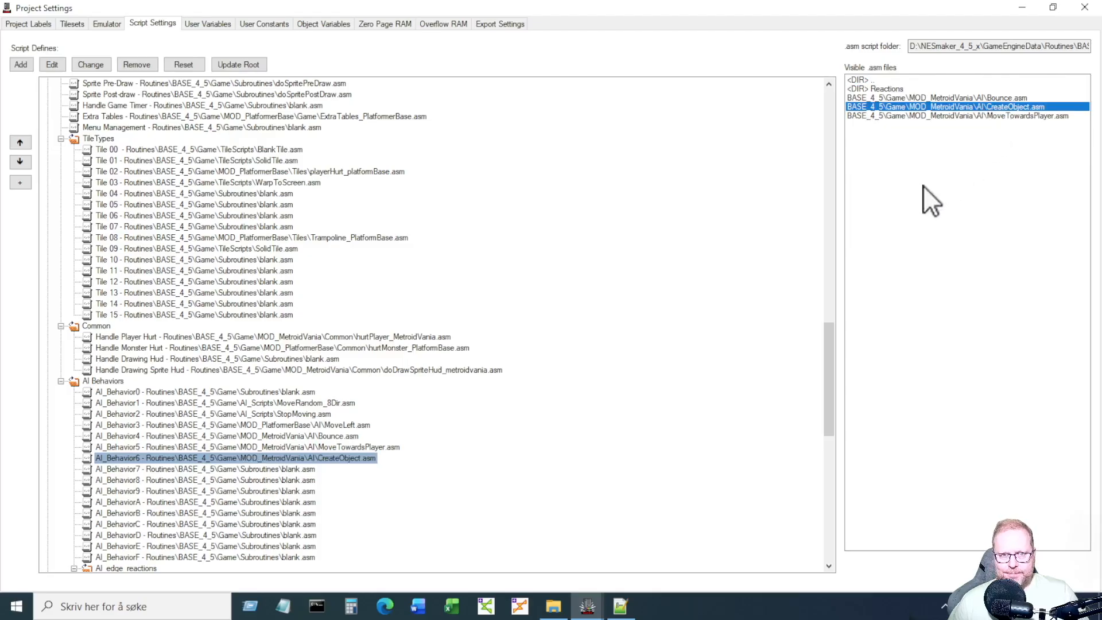
{"action": "left_click", "coordinate": [1092, 11]}
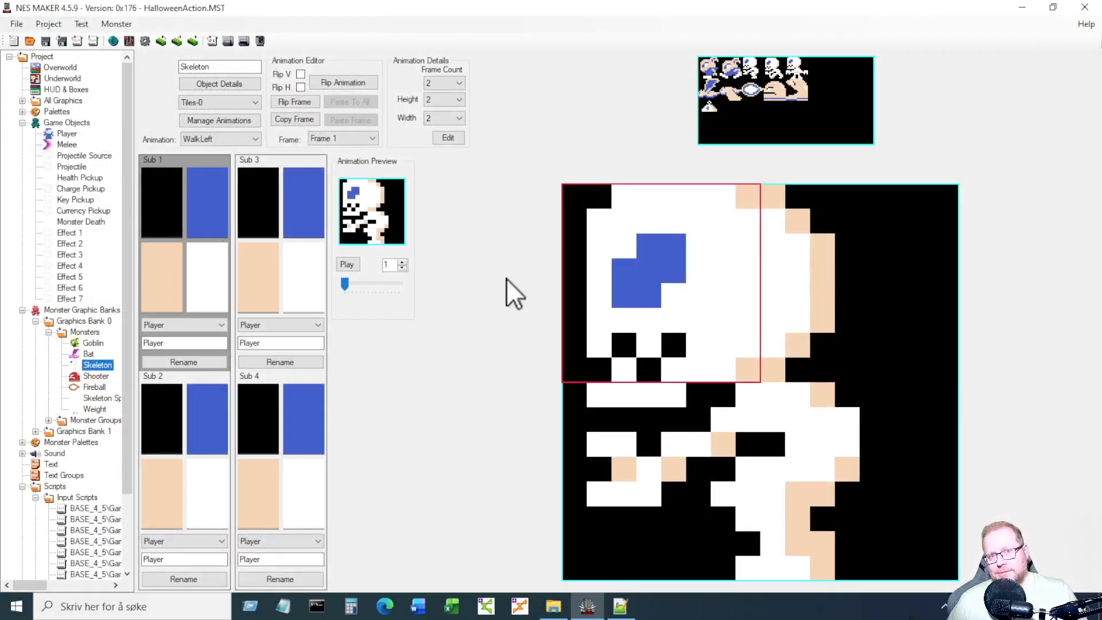
Open the overworld start screen, check Monsters1, and move the house and platform one tile right.
{"action": "left_click", "coordinate": [60, 68]}
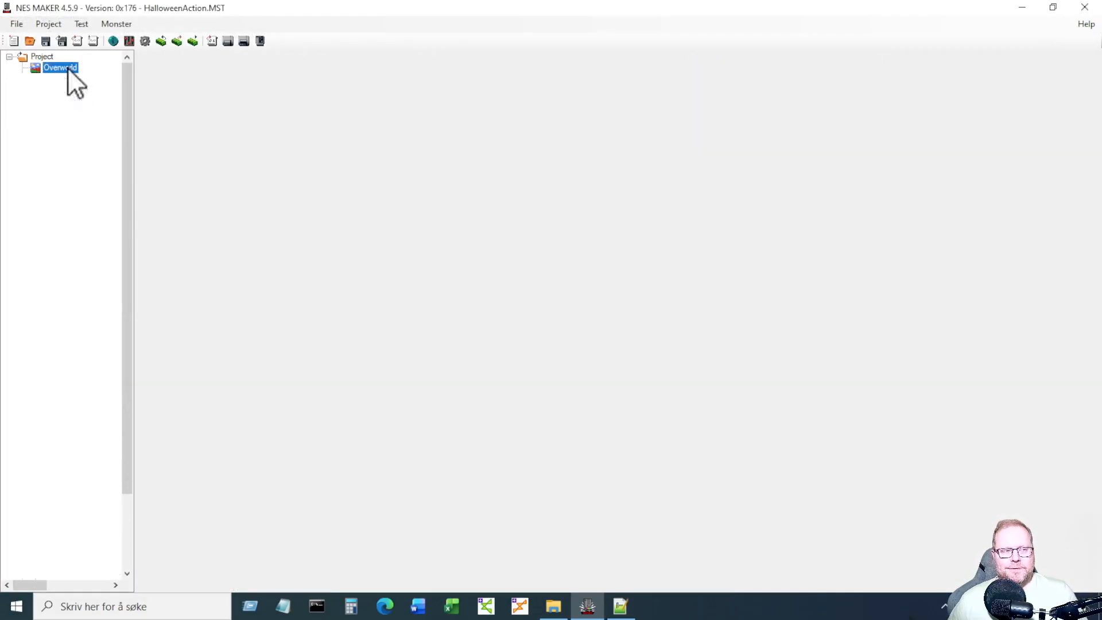
{"action": "double_click", "coordinate": [287, 88]}
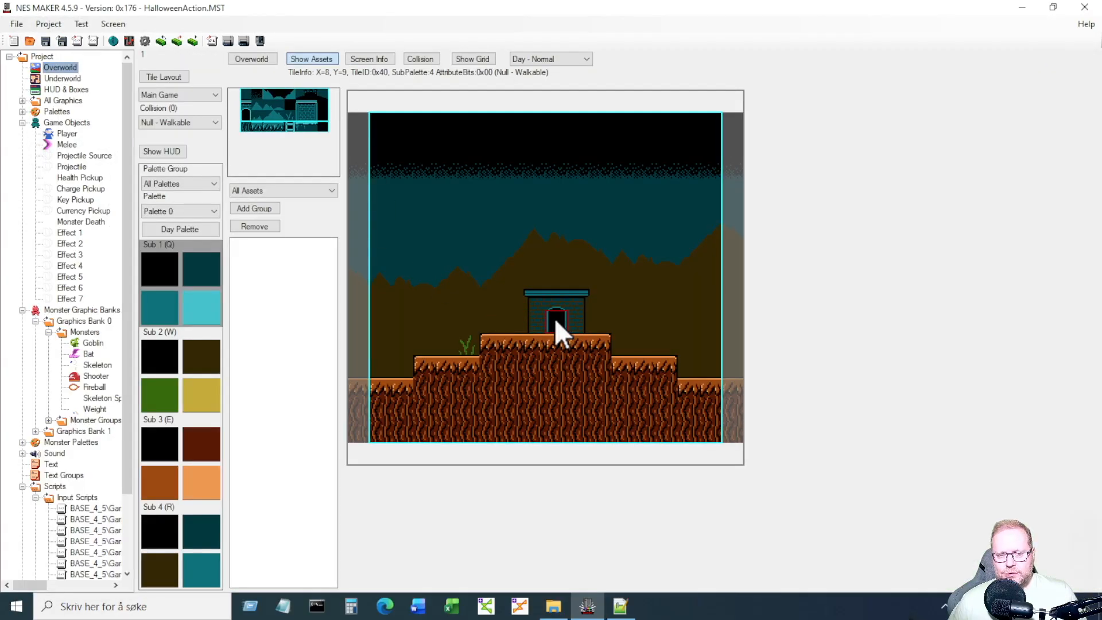
{"action": "left_click", "coordinate": [48, 421]}
{"action": "left_click", "coordinate": [81, 434]}
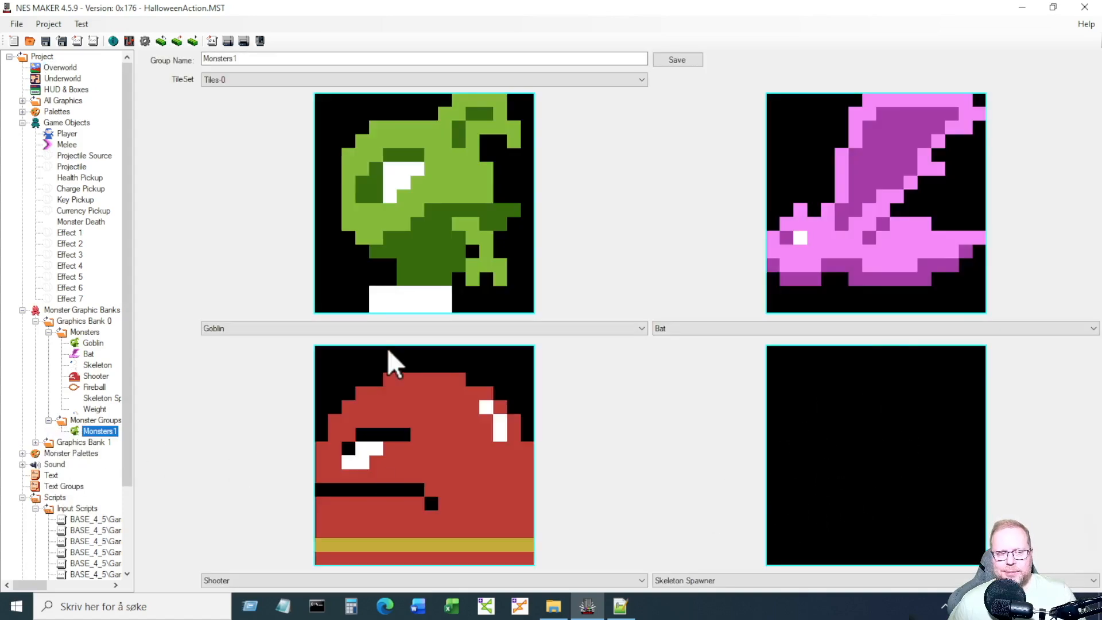
{"action": "left_click", "coordinate": [63, 70]}
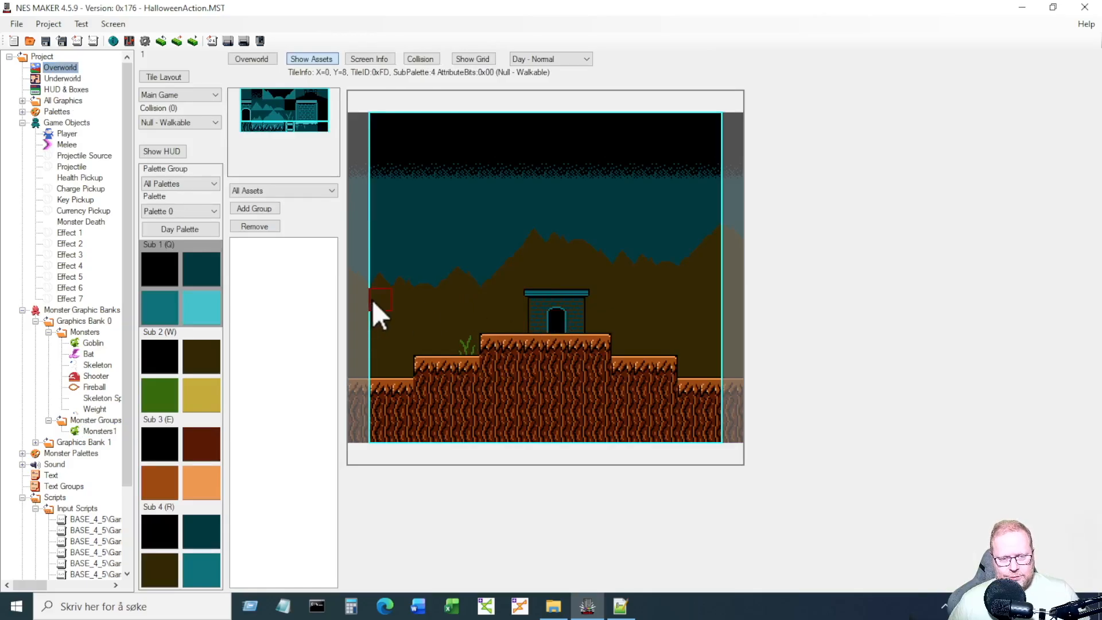
{"action": "left_click_drag", "start_coordinate": [373, 302], "coordinate": [616, 385]}
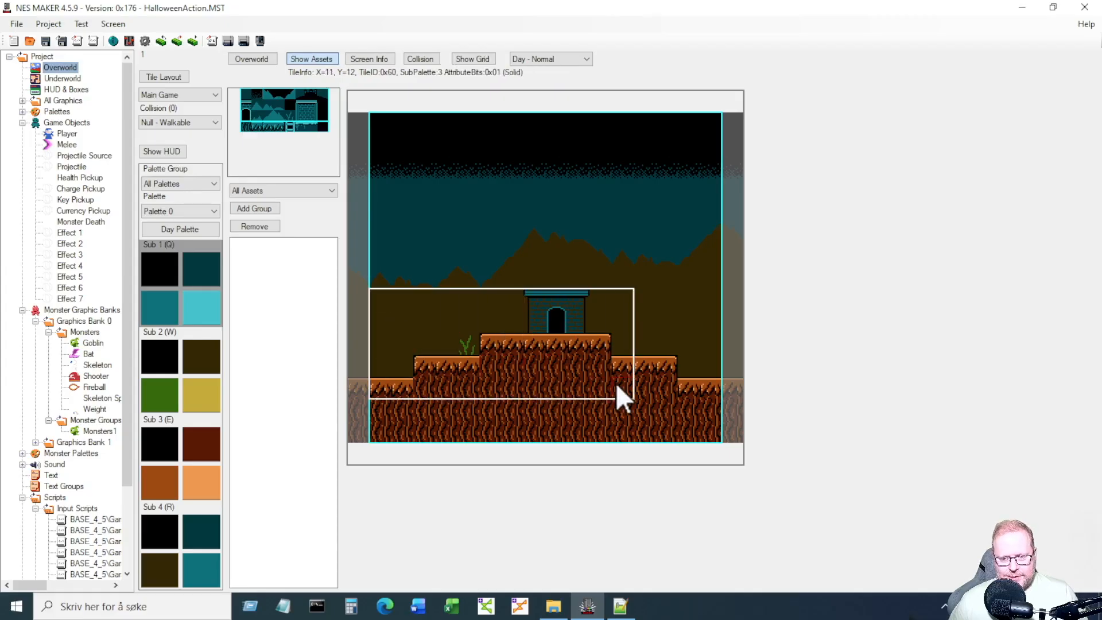
{"action": "left_click_drag", "start_coordinate": [372, 295], "coordinate": [401, 298]}
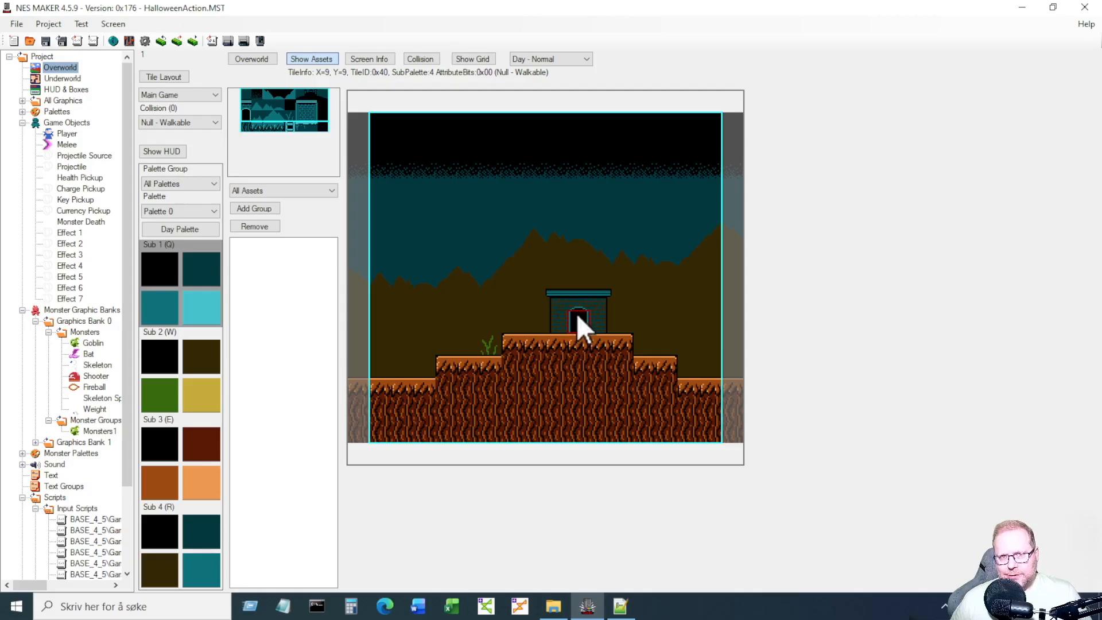
Place MONSTER: Skeleton Spawner as Monster 1 at the spot beside the house.
{"action": "right_click", "coordinate": [576, 312]}
{"action": "mouse_move", "coordinate": [631, 385]}
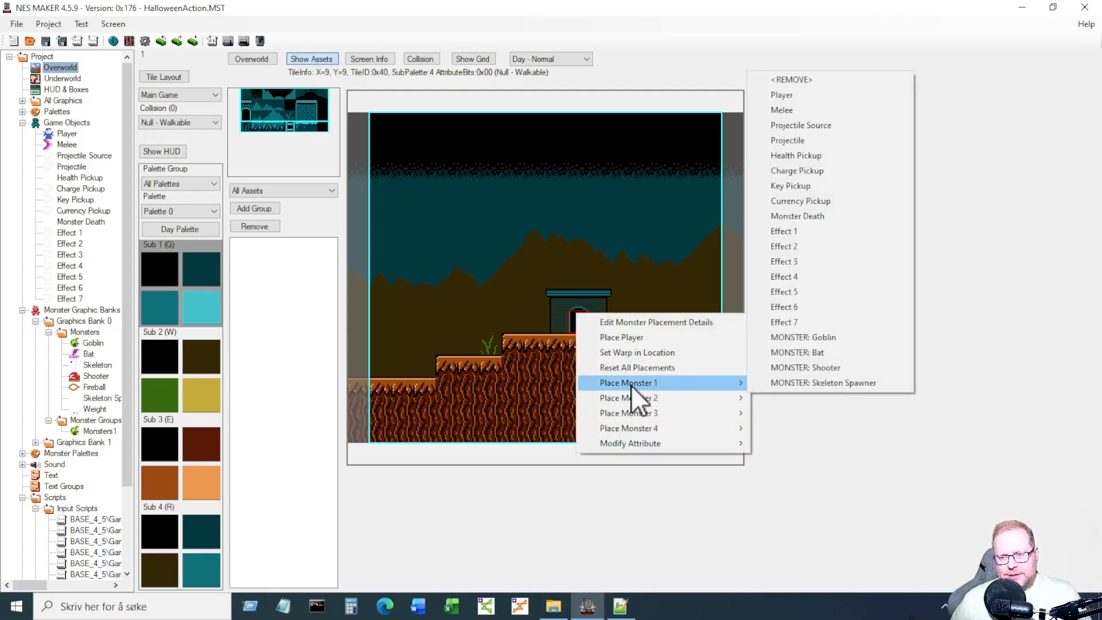
{"action": "left_click", "coordinate": [792, 381]}
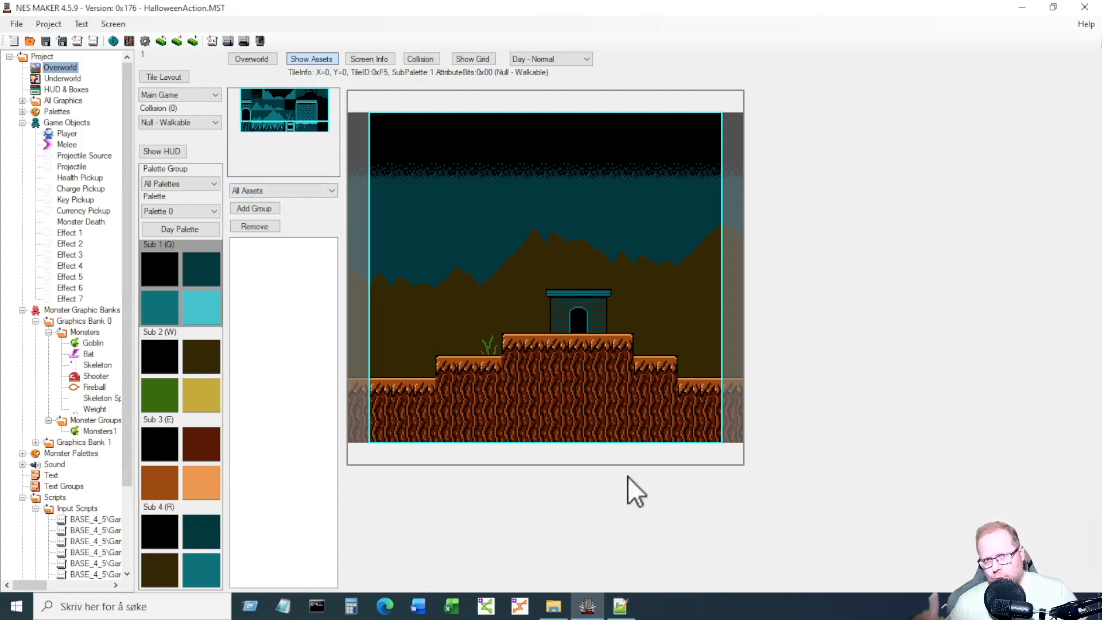
Insert blank lines under the ';;; Create object' comment in CreateObject.asm.
{"action": "left_click", "coordinate": [630, 600]}
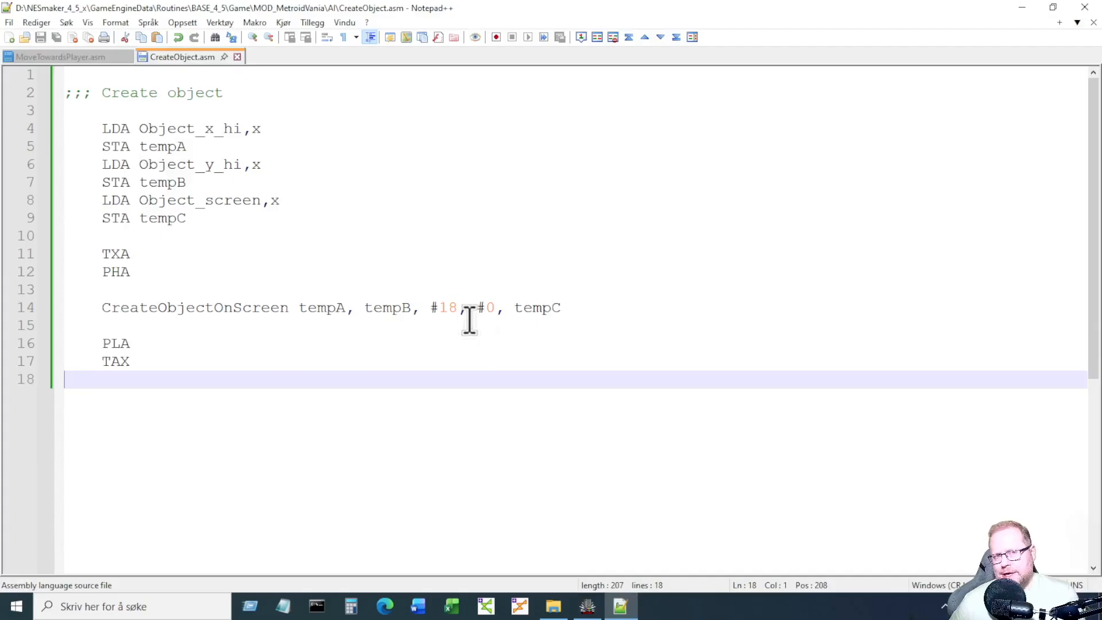
{"action": "left_click", "coordinate": [319, 124]}
{"action": "left_click", "coordinate": [317, 111]}
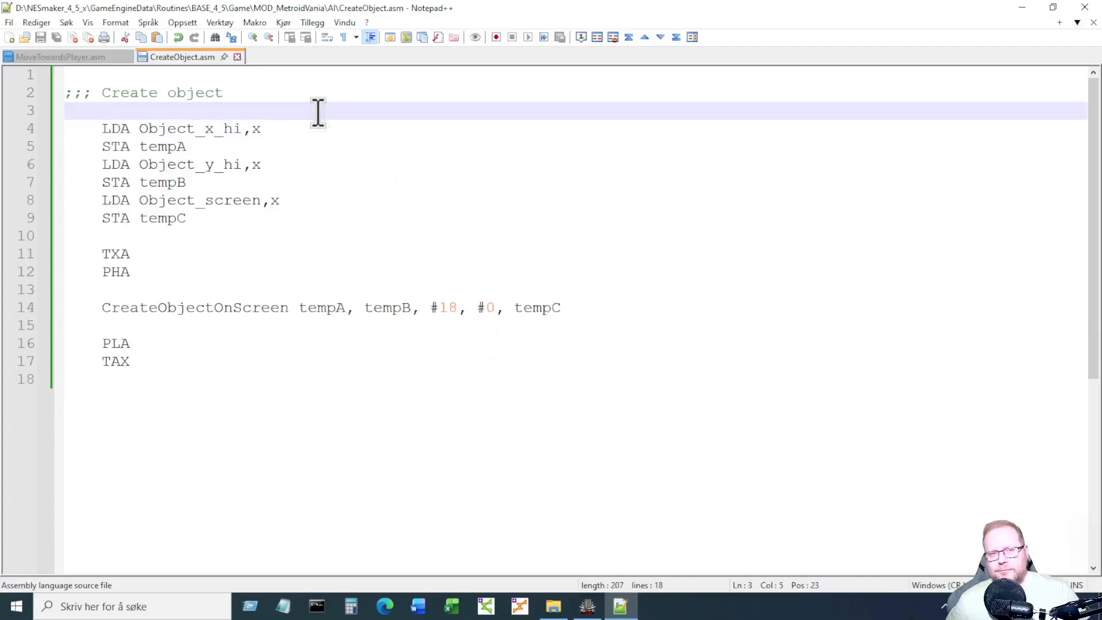
{"action": "key", "text": "Return"}
{"action": "key", "text": "Return"}
{"action": "key", "text": "Up"}
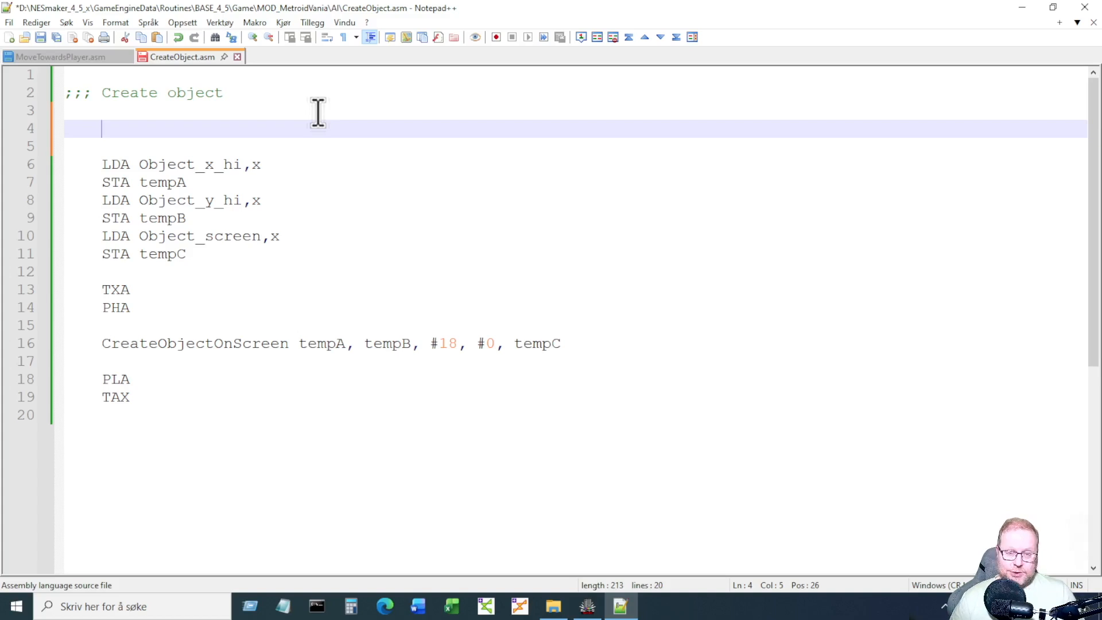
Add a CountObjects line with a monster bitmask and a ';;; Monster object' comment.
{"action": "type", "text": "CountObjects"}
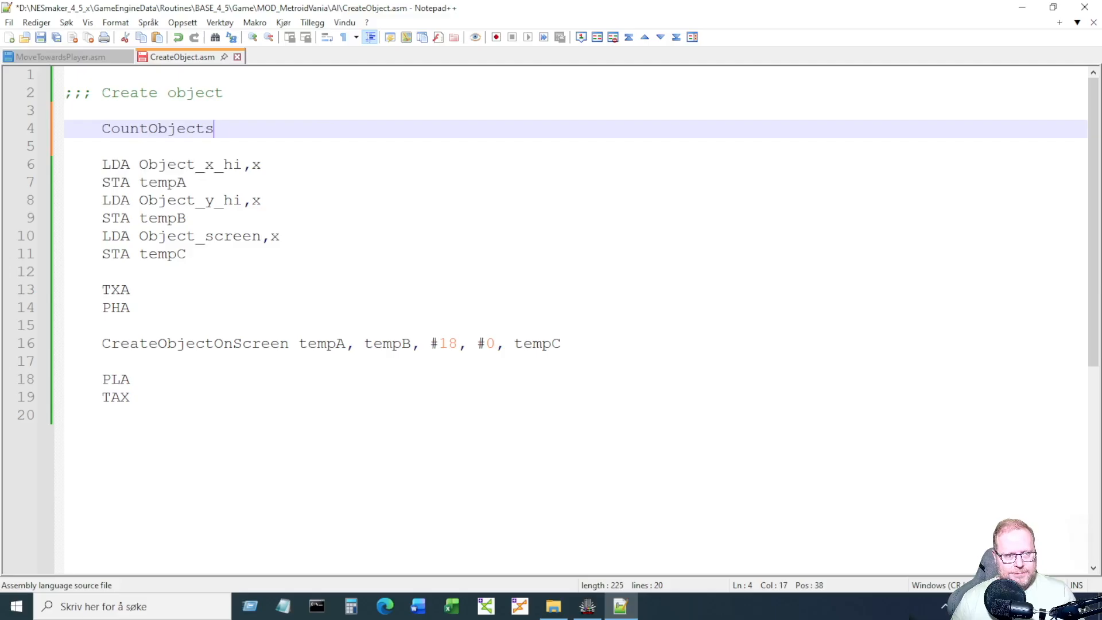
{"action": "type", "text": " #%00000000"}
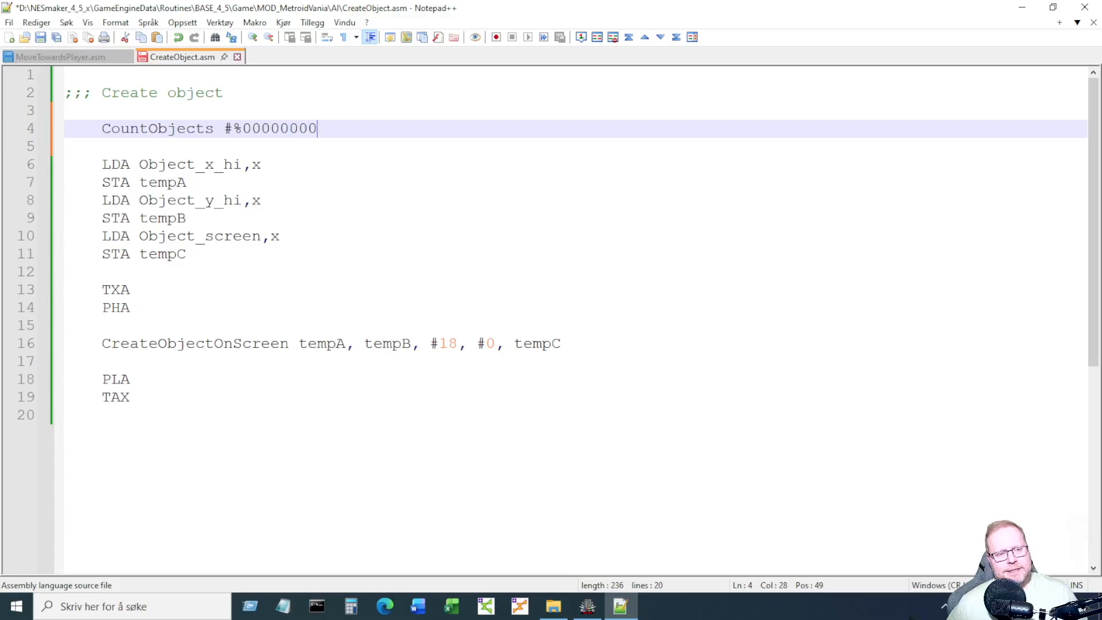
{"action": "key", "text": "shift+Left"}
{"action": "key", "text": "shift+Left"}
{"action": "key", "text": "shift+Left"}
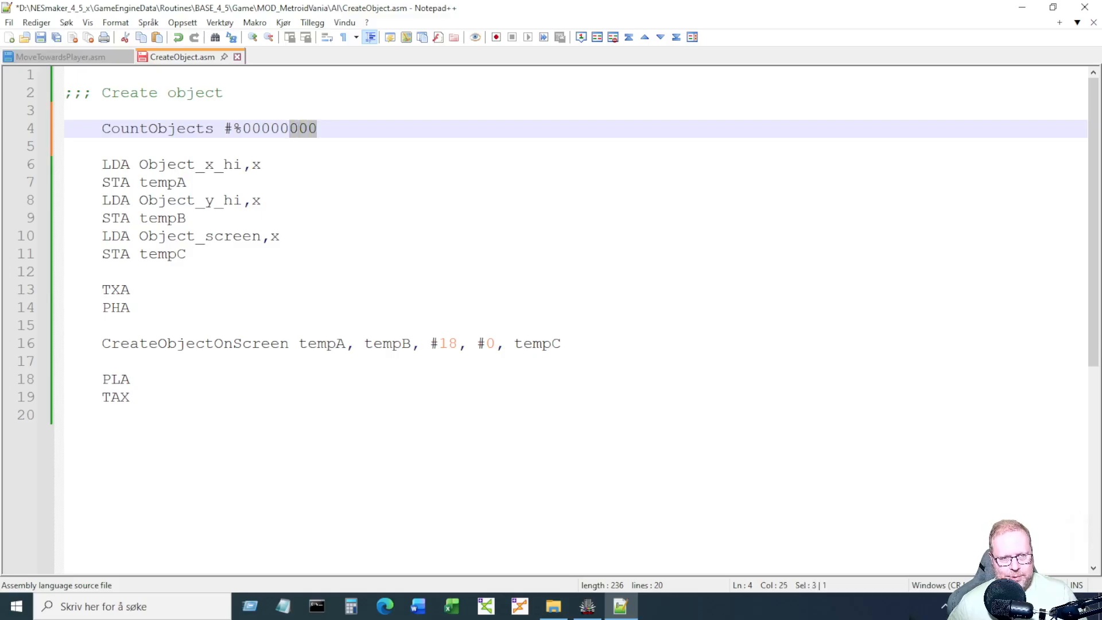
{"action": "left_click_drag", "start_coordinate": [283, 128], "coordinate": [291, 129]}
{"action": "type", "text": "1"}
{"action": "left_click", "coordinate": [372, 124]}
{"action": "type", "text": ";"}
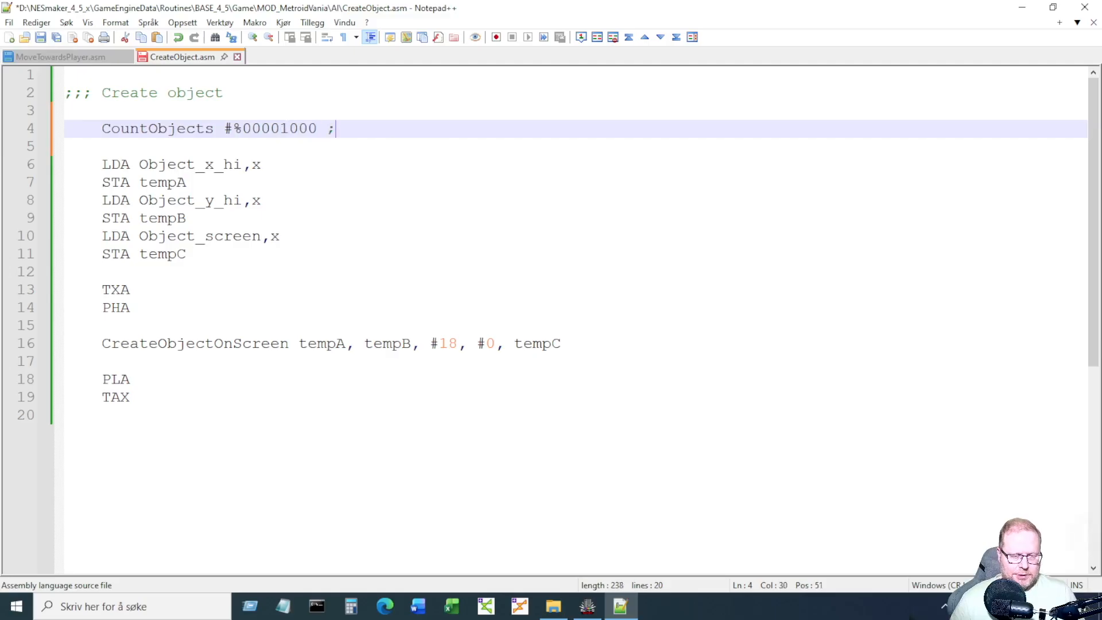
{"action": "type", "text": ";; Monster"}
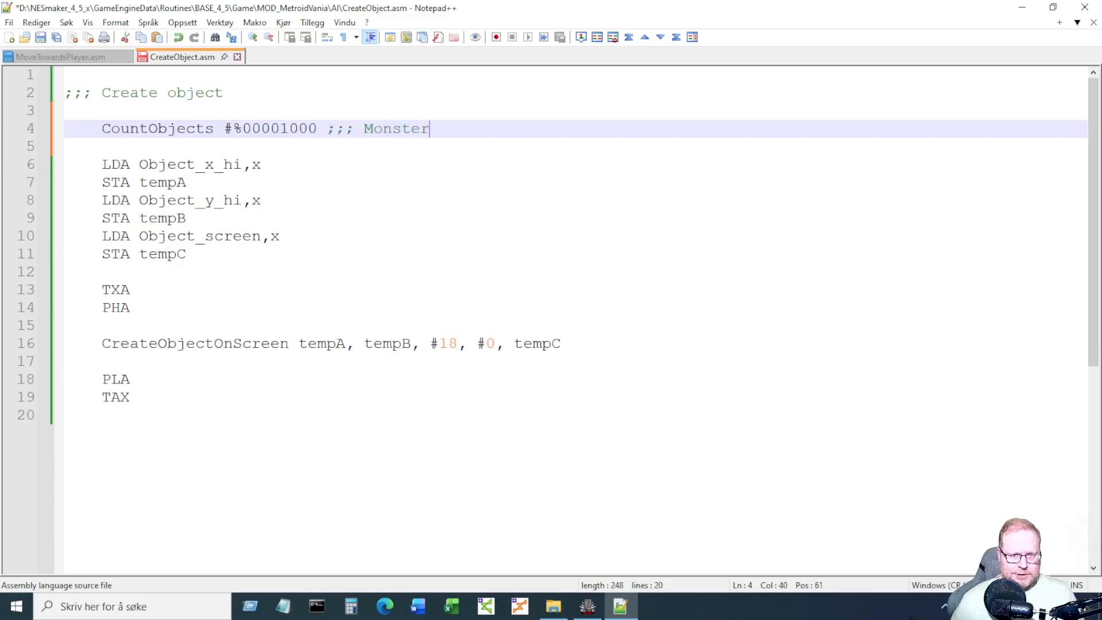
{"action": "type", "text": " object"}
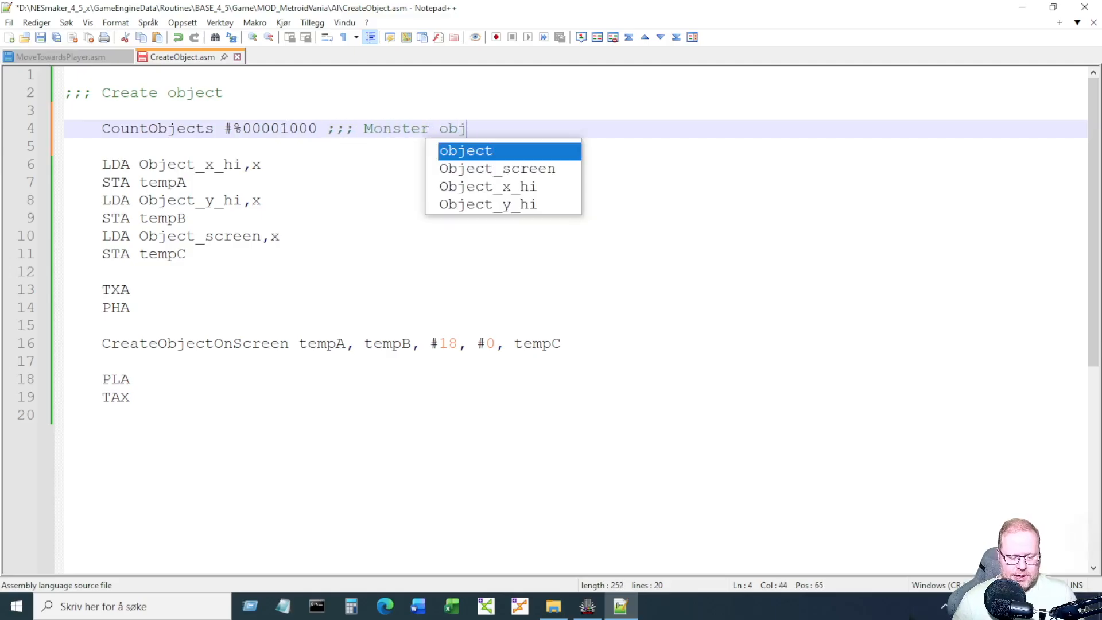
{"action": "key", "text": "Right"}
{"action": "key", "text": "Left"}
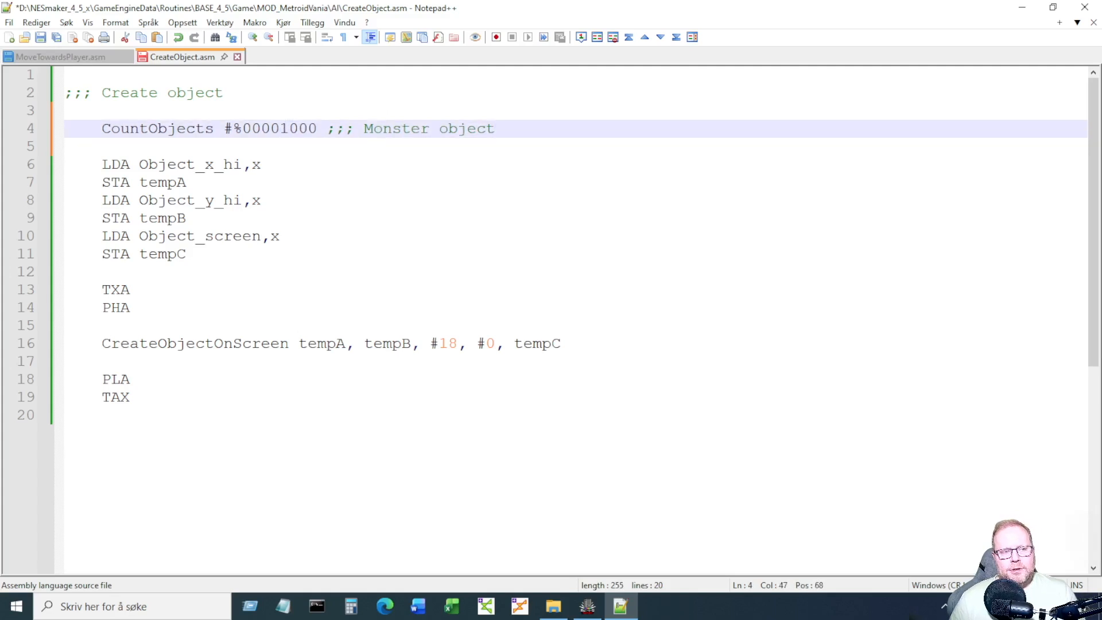
{"action": "key", "text": "Return"}
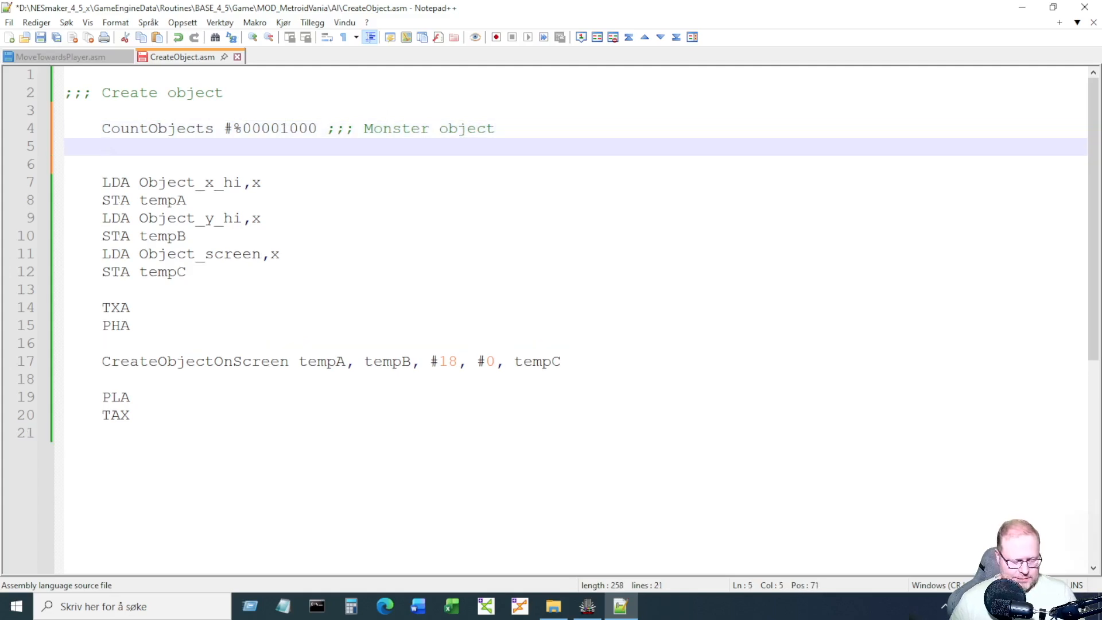
Add 'CMP #3 ;; Max' and a 'doneCreateObject:' label at the end of the file.
{"action": "type", "text": "CMP #3 ;; Max"}
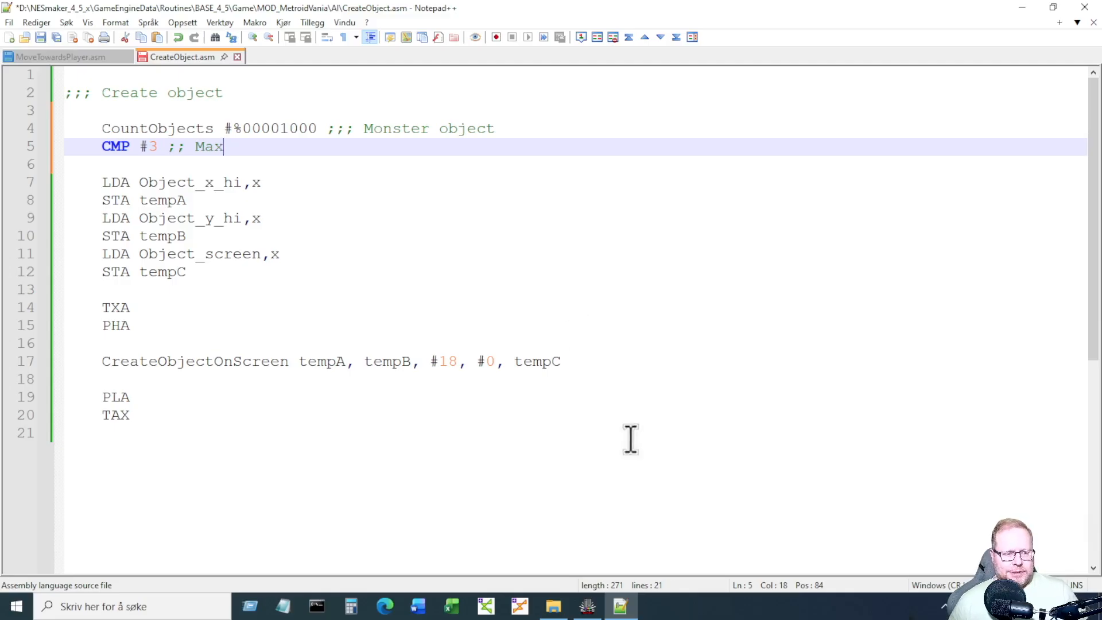
{"action": "left_click", "coordinate": [544, 500]}
{"action": "key", "text": "Return"}
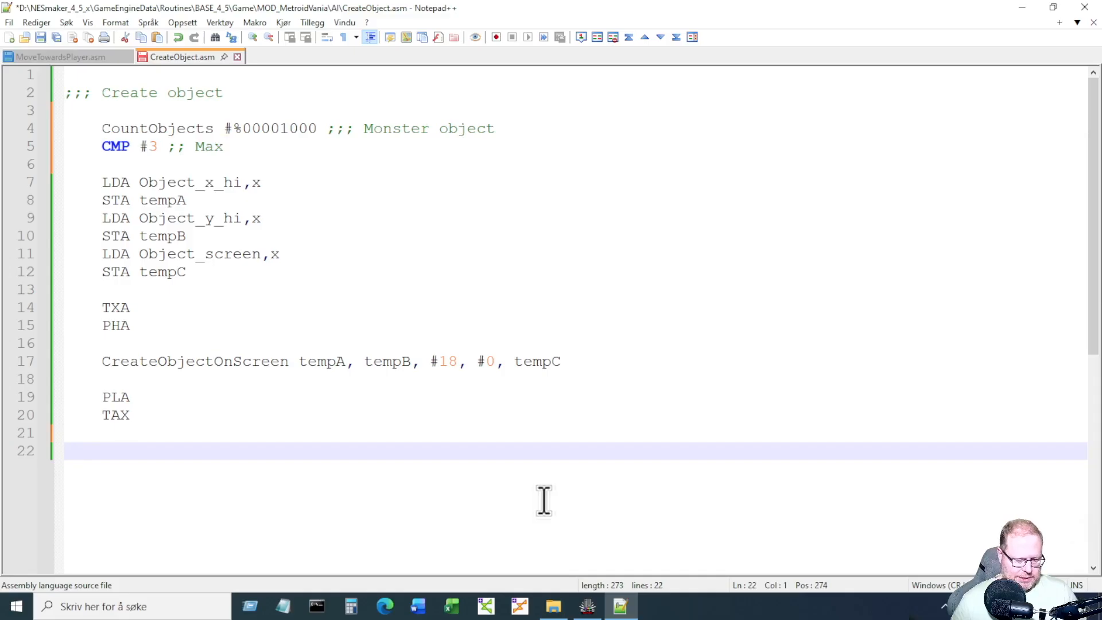
{"action": "type", "text": "done"}
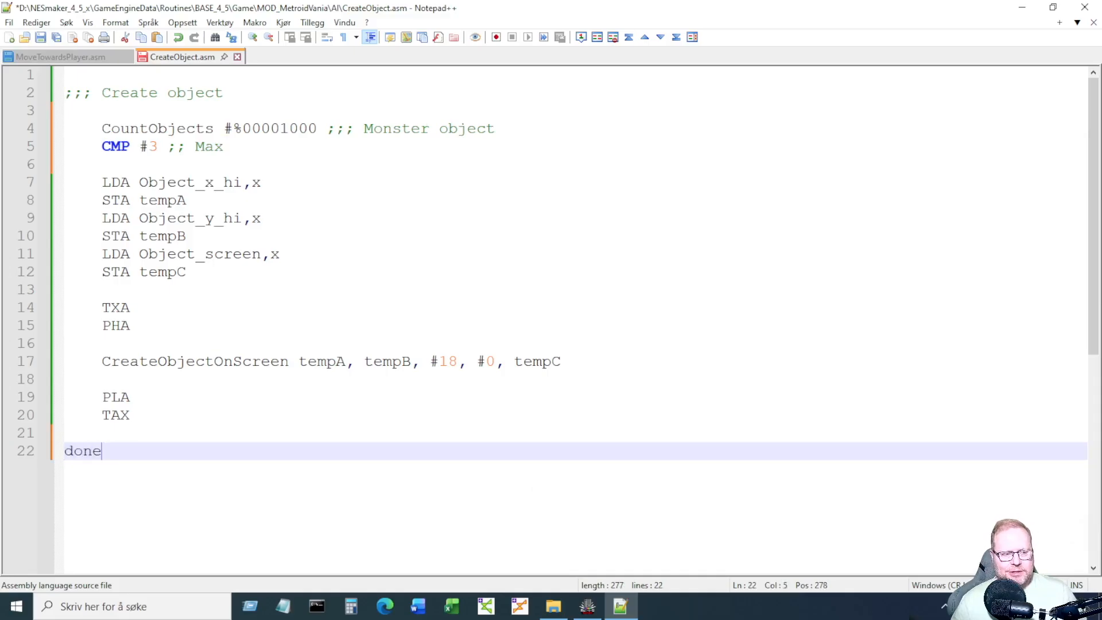
{"action": "type", "text": "Crea"}
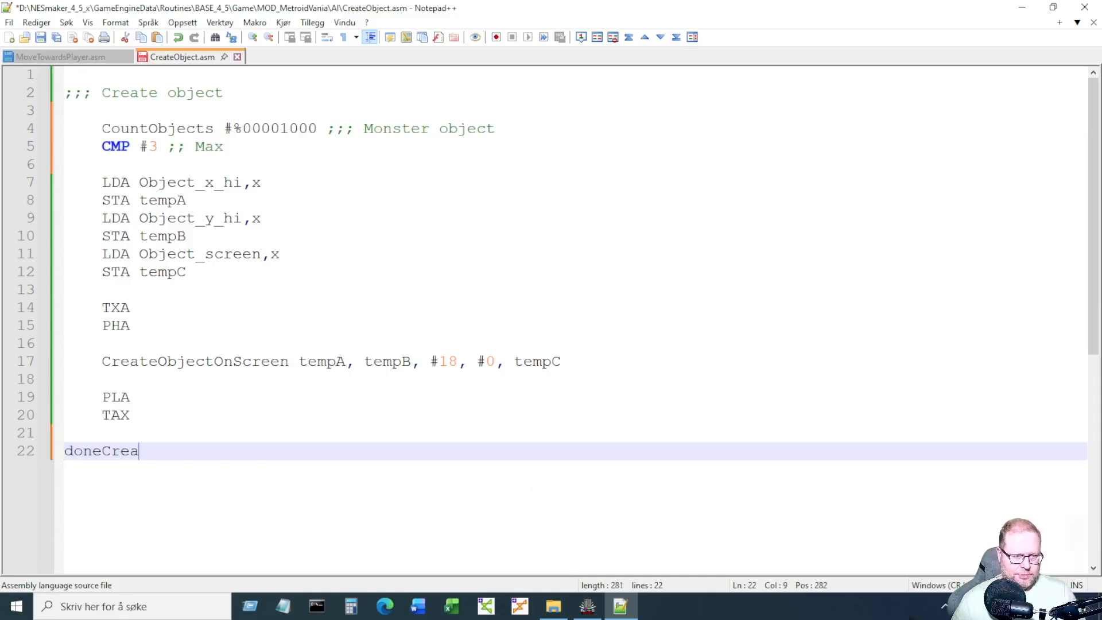
{"action": "type", "text": "teObject:"}
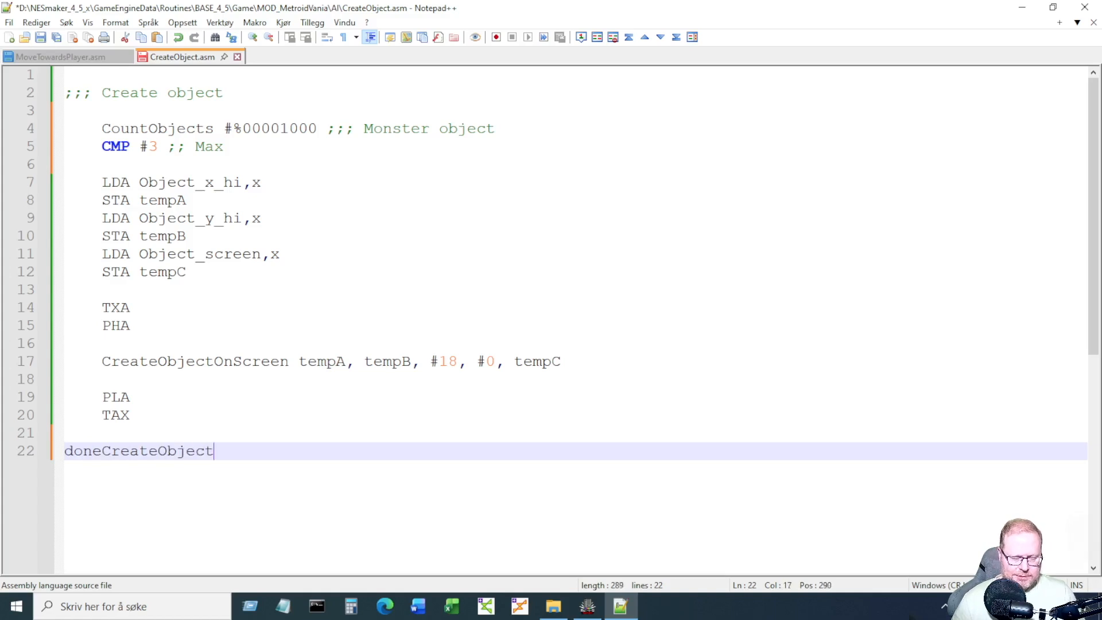
{"action": "key", "text": "Return"}
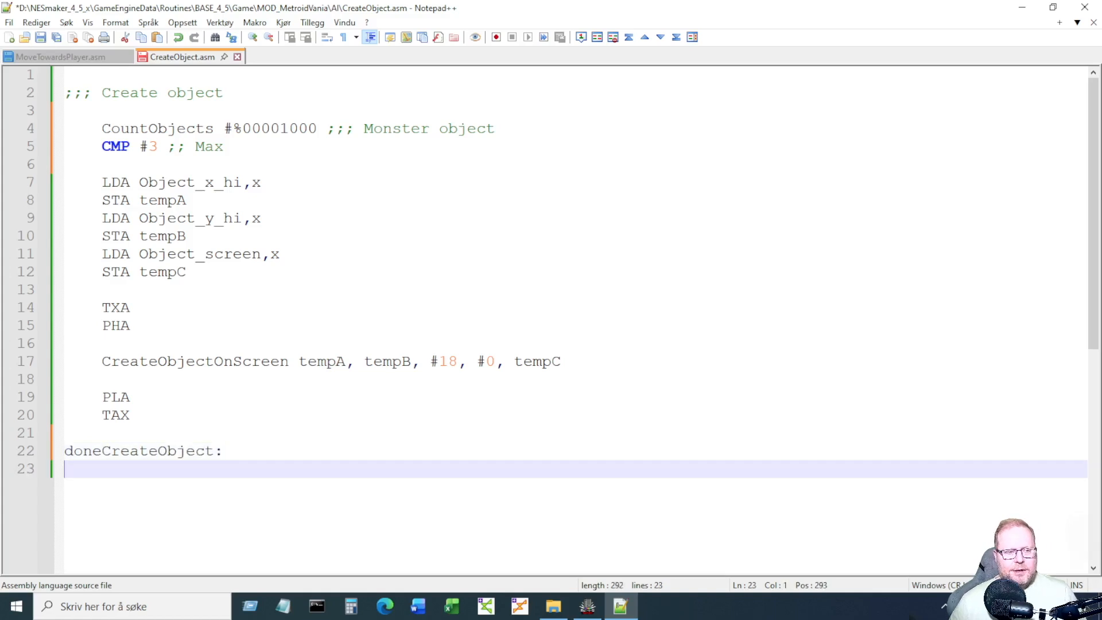
Add 'BCC canCreateObject', a 'canCreateObject:' label and 'JMP doneCreateObject', then save.
{"action": "left_click", "coordinate": [251, 146]}
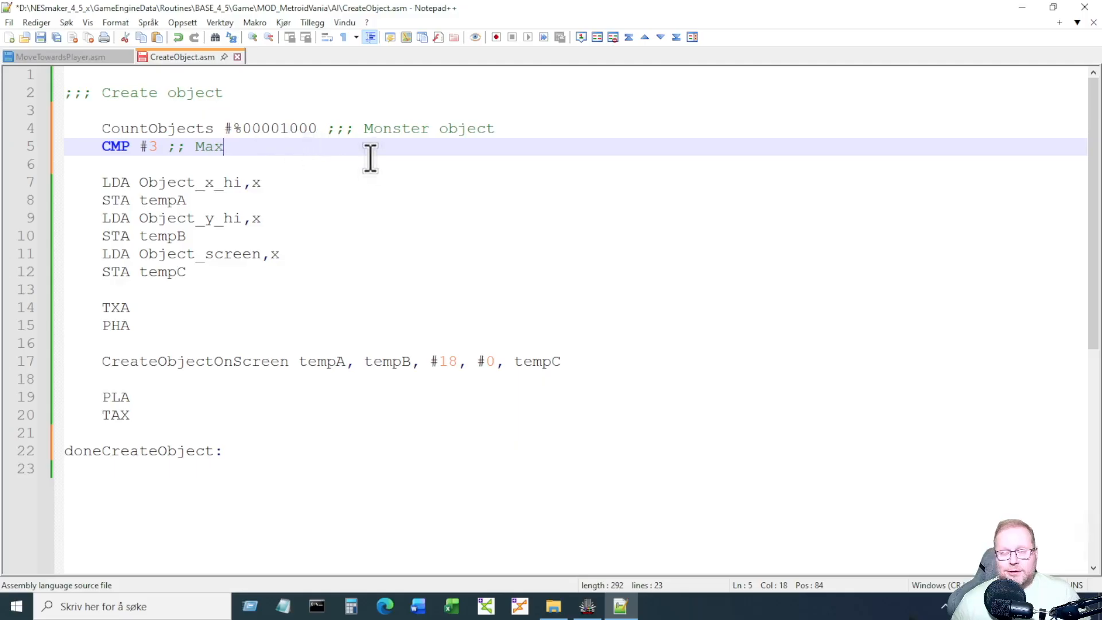
{"action": "key", "text": "Return"}
{"action": "type", "text": "BCC"}
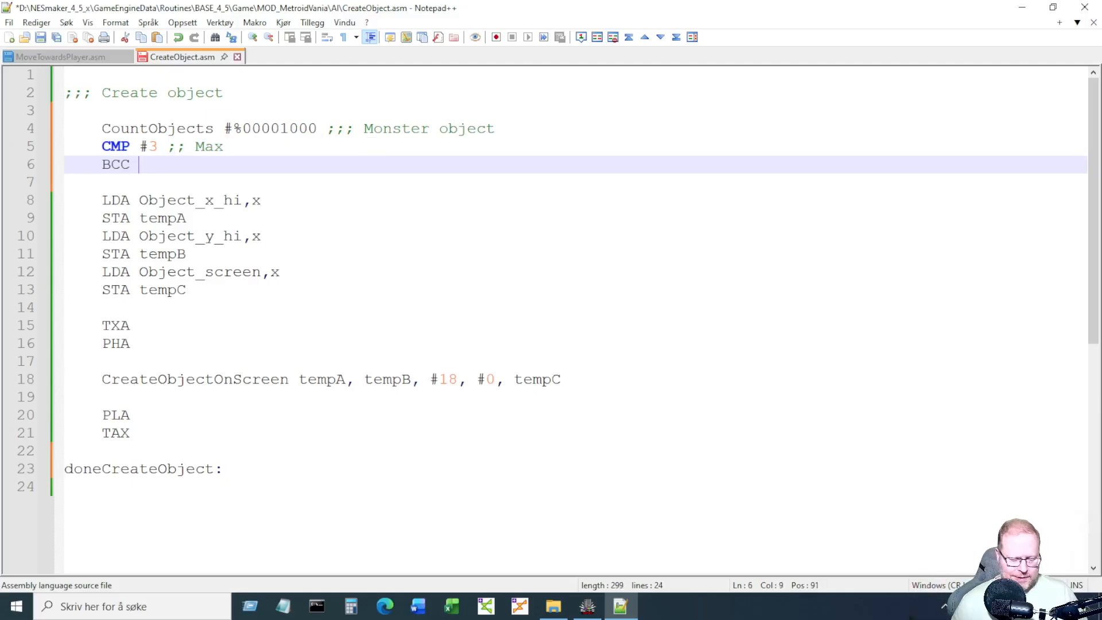
{"action": "type", "text": " canC"}
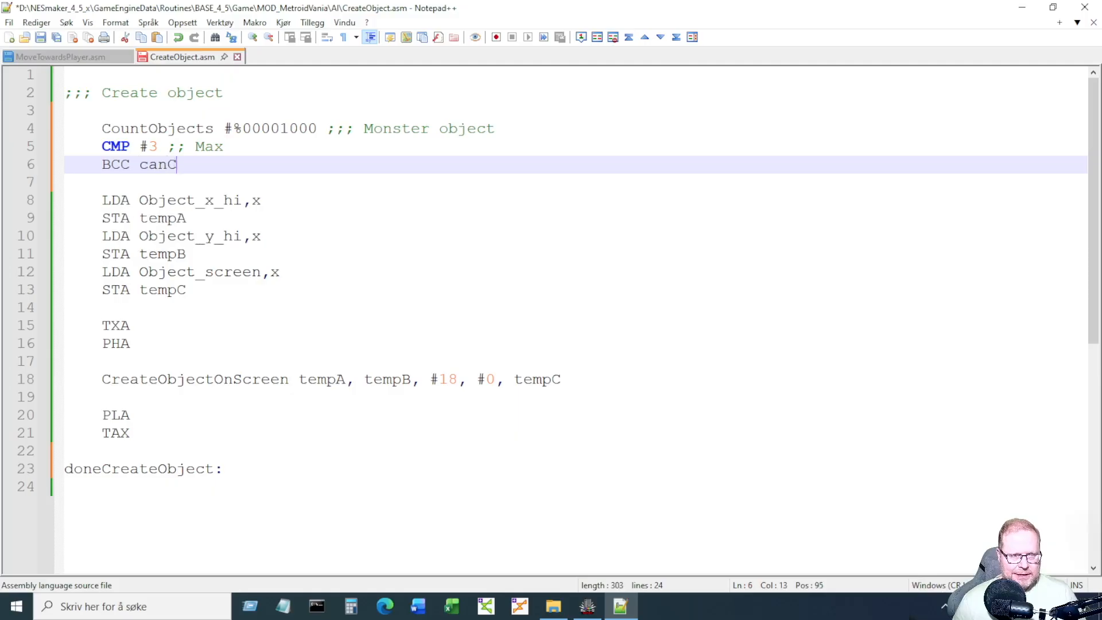
{"action": "type", "text": "reateOb"}
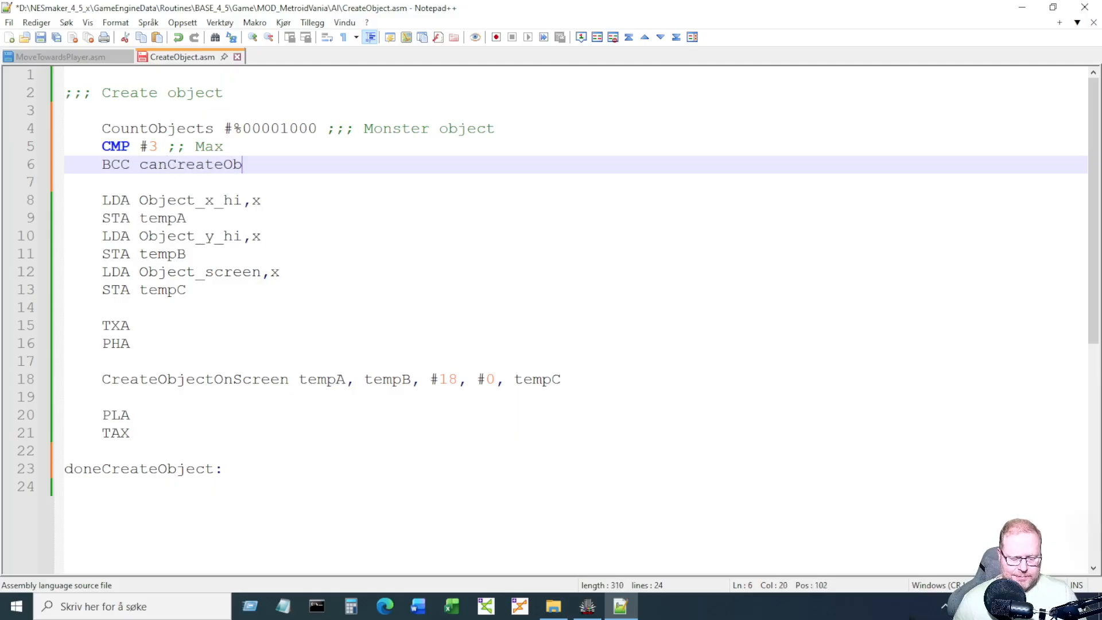
{"action": "type", "text": "ject"}
{"action": "key", "text": "Return"}
{"action": "key", "text": "Return"}
{"action": "type", "text": "can"}
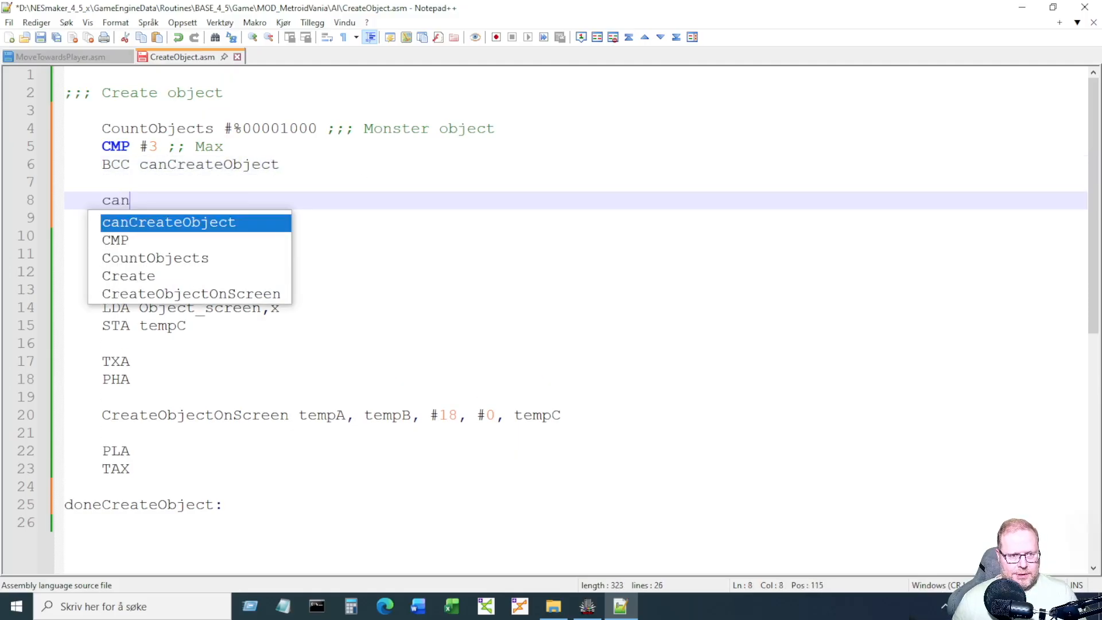
{"action": "key", "text": "Return"}
{"action": "type", "text": ":"}
{"action": "key", "text": "Up"}
{"action": "key", "text": "Tab"}
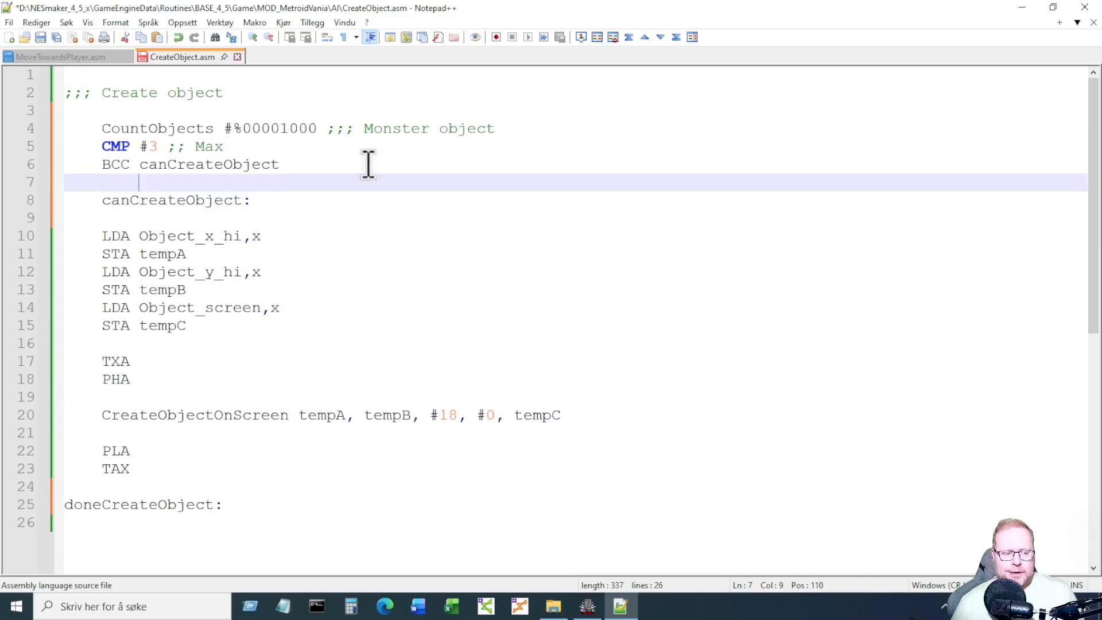
{"action": "type", "text": "JMP done"}
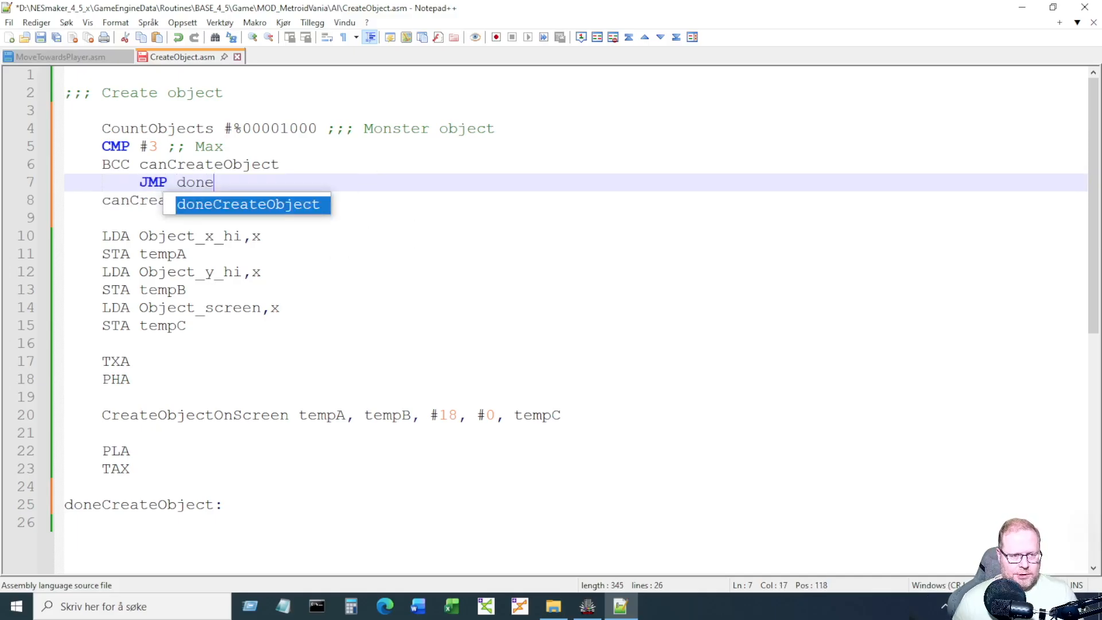
{"action": "key", "text": "Return"}
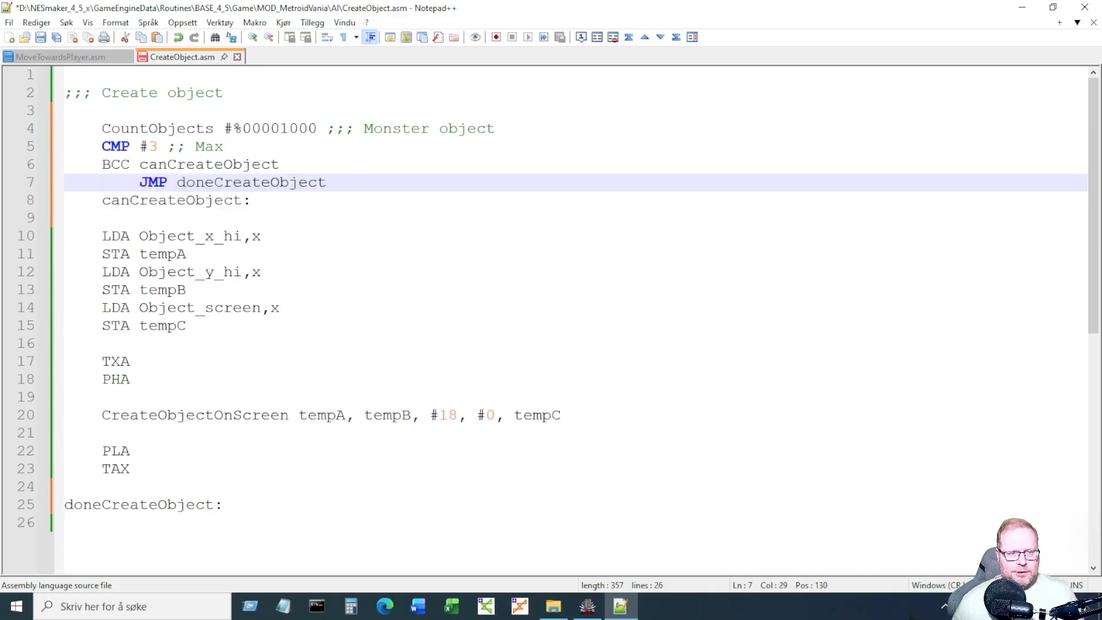
{"action": "left_click", "coordinate": [343, 535]}
{"action": "key", "text": "ctrl+s"}
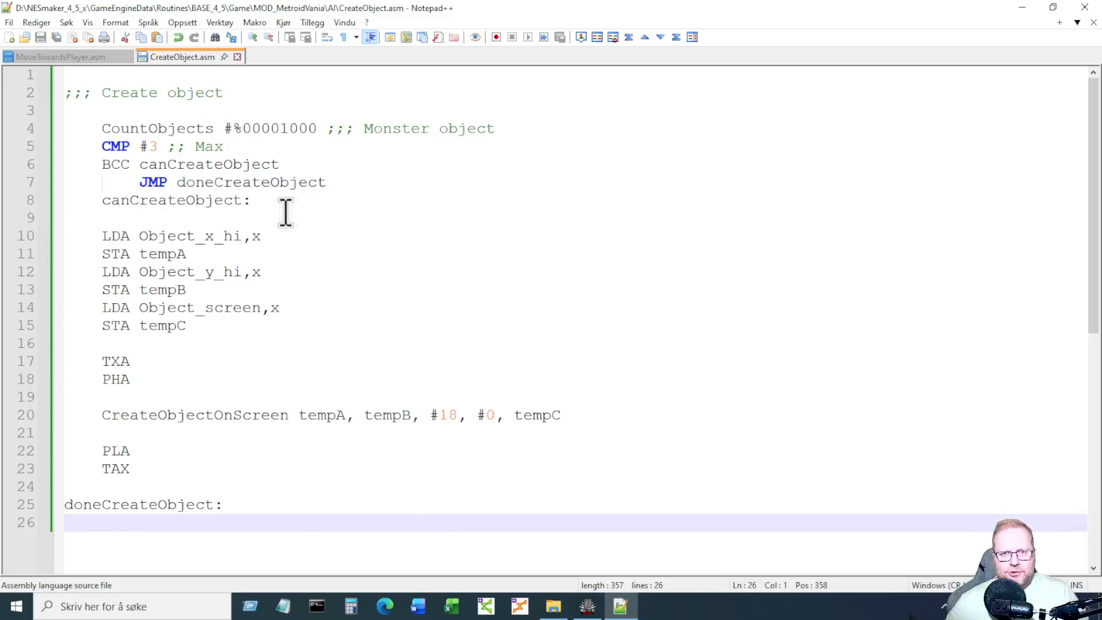
Dismiss the finished build console and play right through the level, attacking the bat.
{"action": "left_click", "coordinate": [594, 610]}
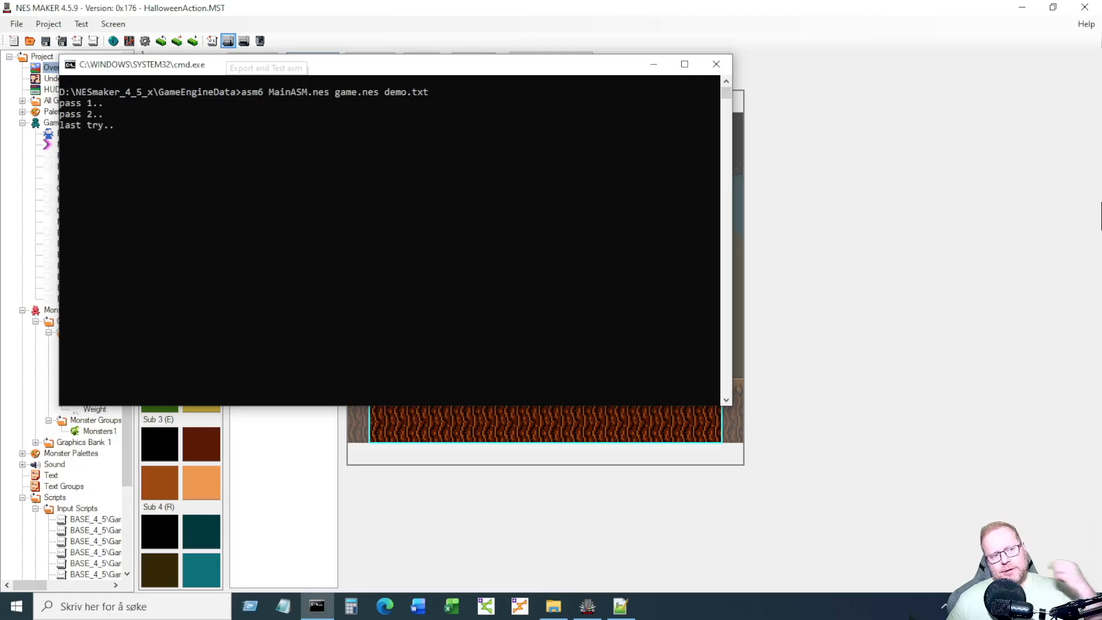
{"action": "key", "text": "Return"}
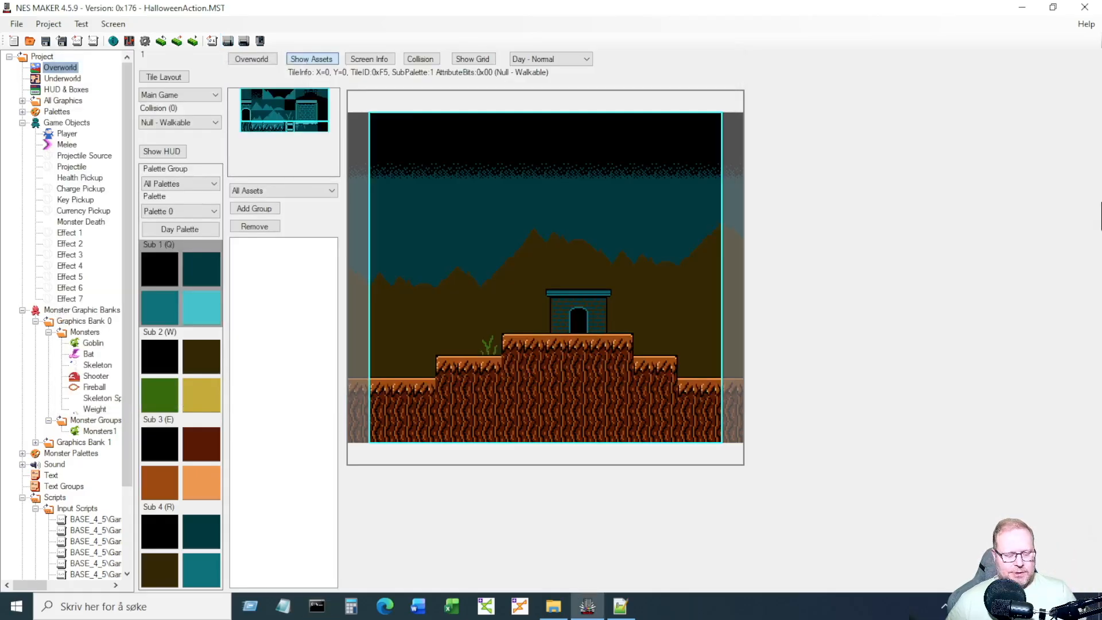
{"action": "key", "text": "Right"}
{"action": "key", "text": "s"}
{"action": "key", "text": "Right"}
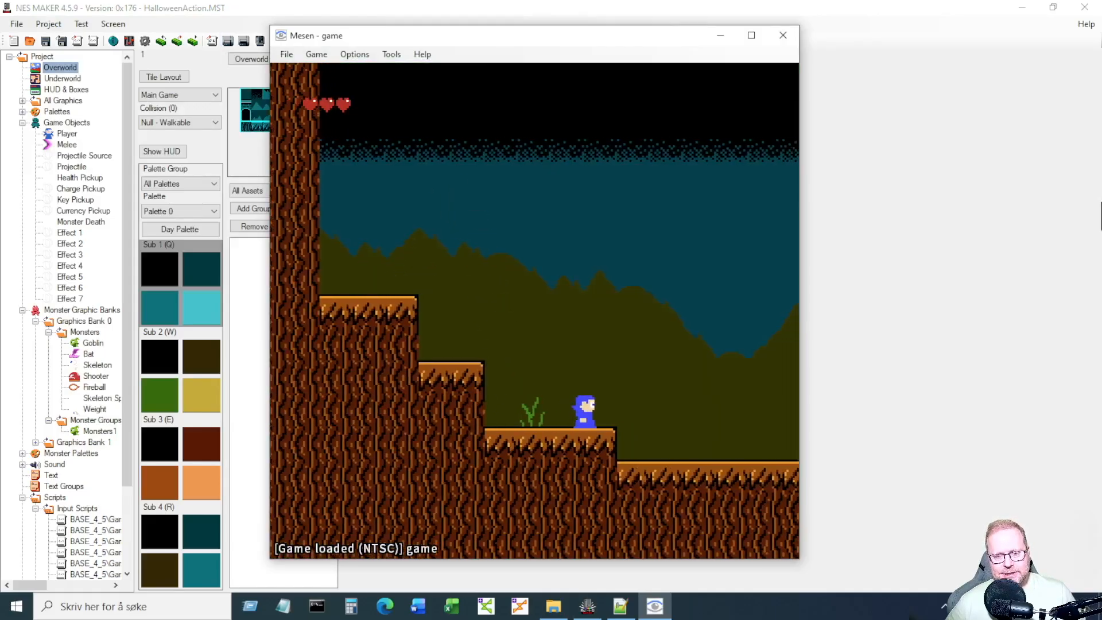
{"action": "key", "text": "Right"}
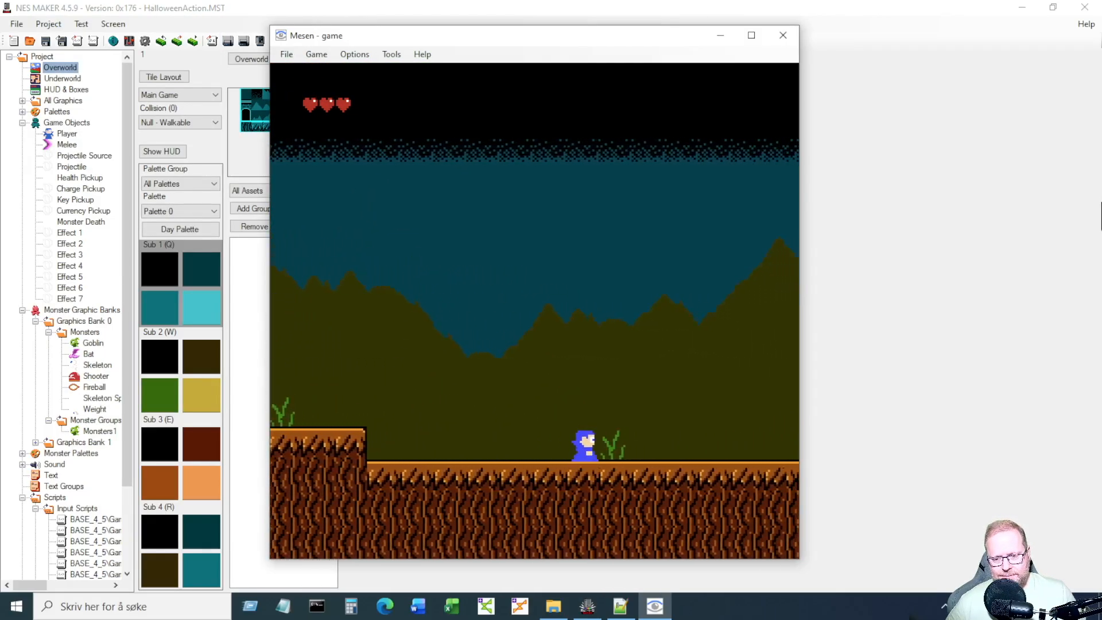
{"action": "key", "text": "Right"}
{"action": "key", "text": "s"}
{"action": "key", "text": "a"}
Fight past the goblin and bat, jump up onto the hut roof, then close Mesen.
{"action": "key", "text": "Left"}
{"action": "key", "text": "Right"}
{"action": "key", "text": "s"}
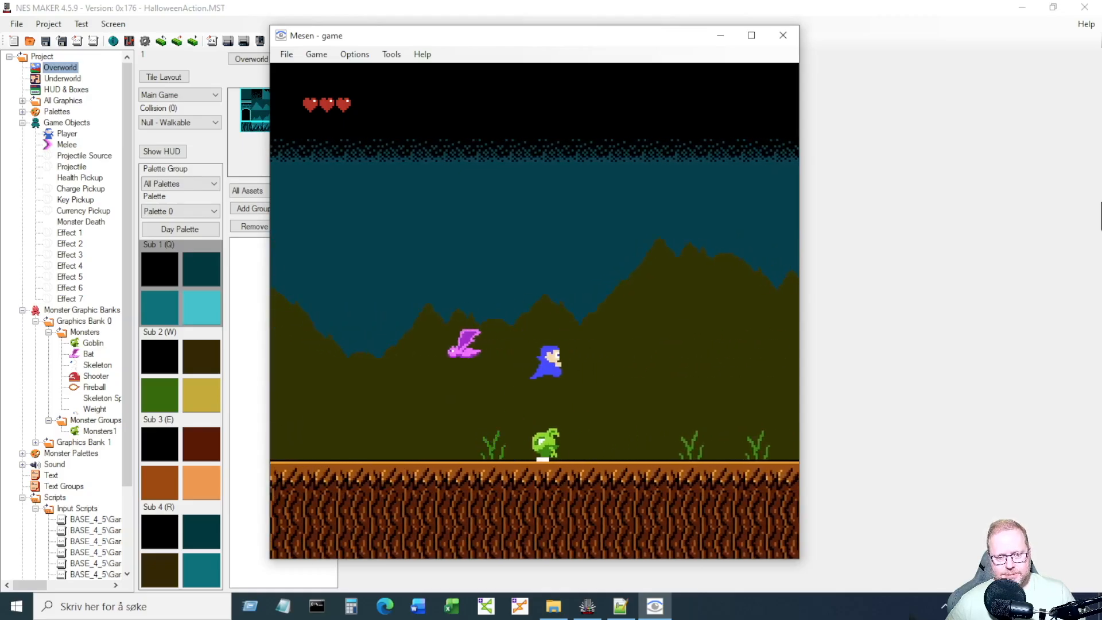
{"action": "key", "text": "s"}
{"action": "key", "text": "Left"}
{"action": "key", "text": "a"}
{"action": "key", "text": "Right"}
{"action": "key", "text": "Right"}
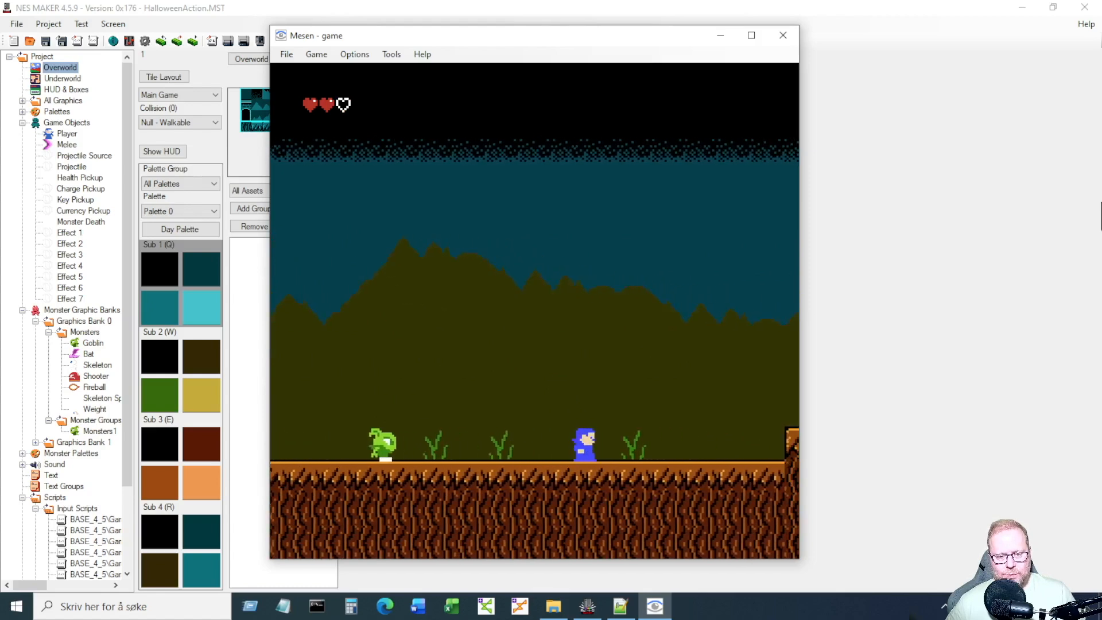
{"action": "key", "text": "Left"}
{"action": "key", "text": "a"}
{"action": "key", "text": "Right"}
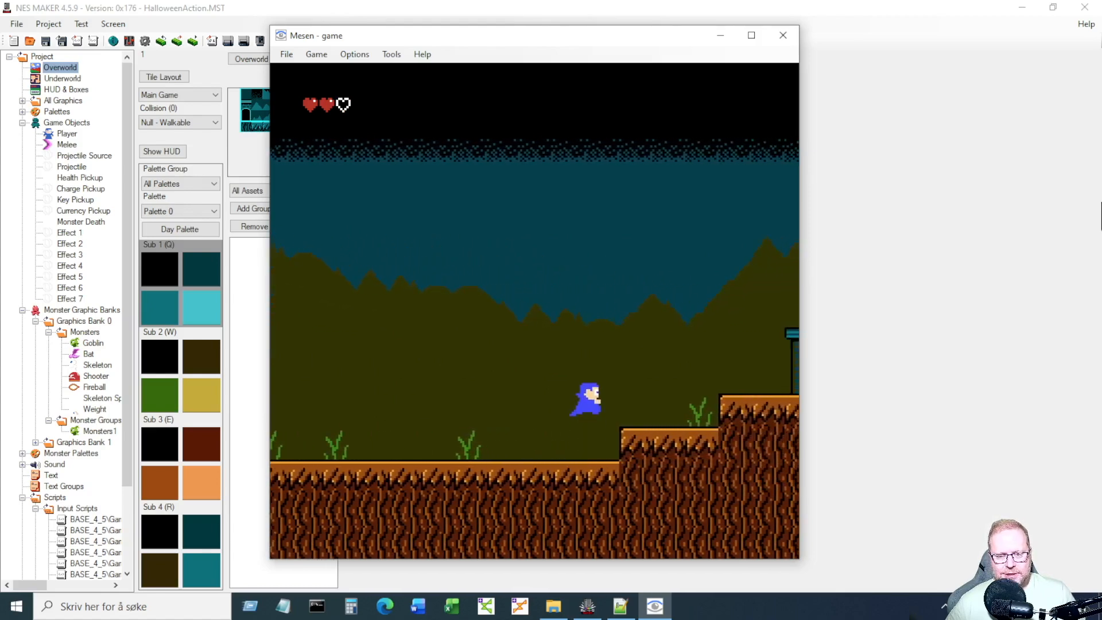
{"action": "key", "text": "s"}
{"action": "key", "text": "Right"}
{"action": "key", "text": "s"}
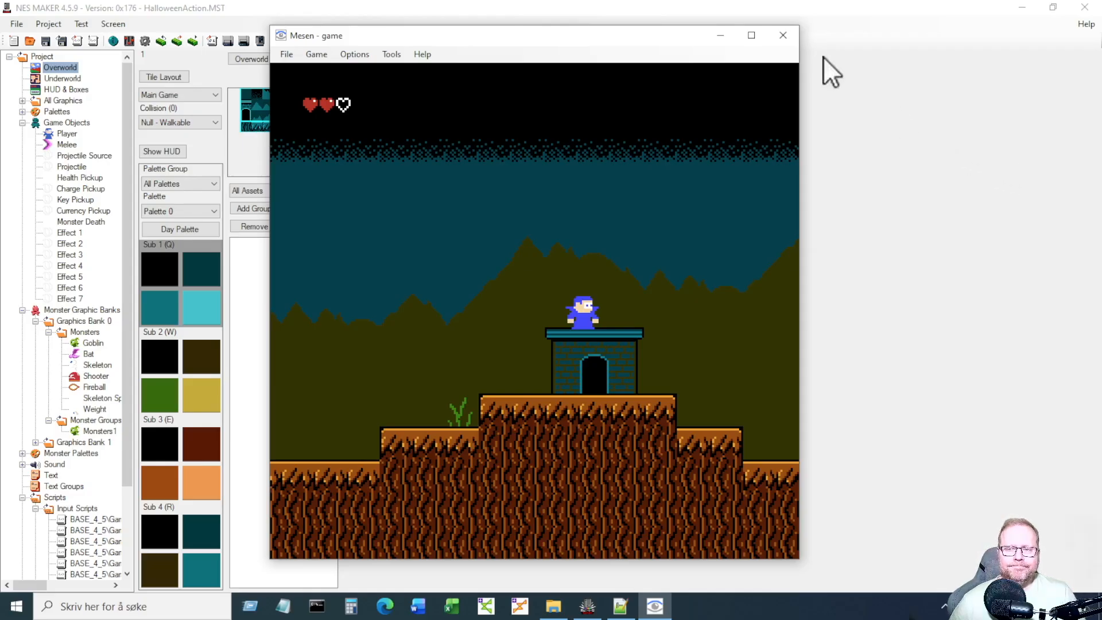
{"action": "left_click", "coordinate": [784, 34]}
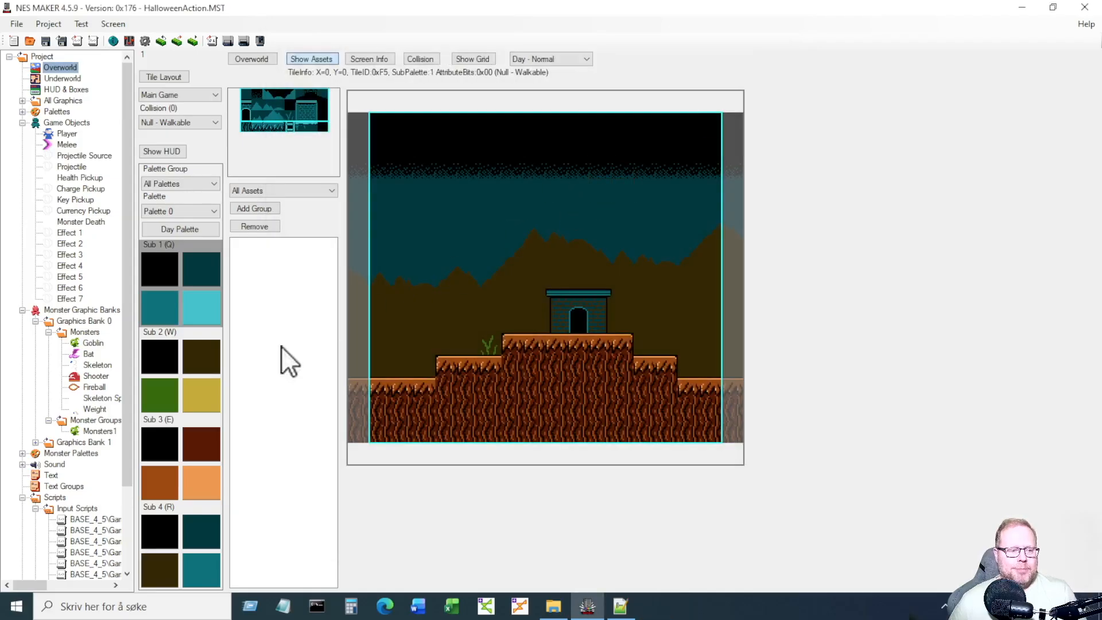
In Skeleton Spawner's Object Details, set Idle action step 1 to CreateObject, verify it, and close.
{"action": "left_click", "coordinate": [103, 397]}
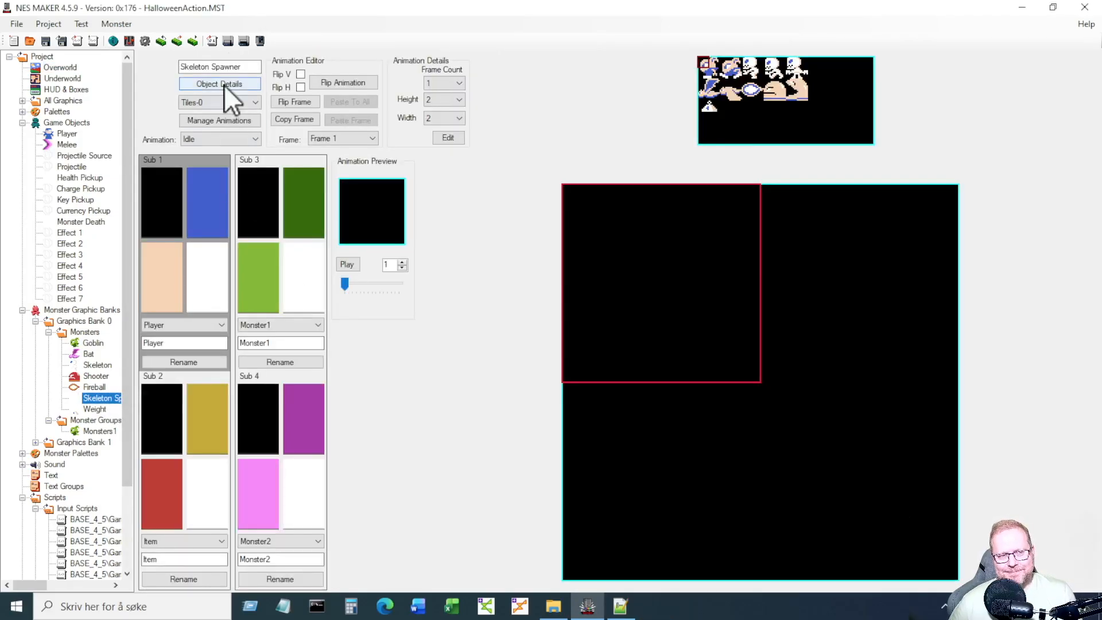
{"action": "left_click", "coordinate": [224, 85]}
{"action": "left_click", "coordinate": [173, 98]}
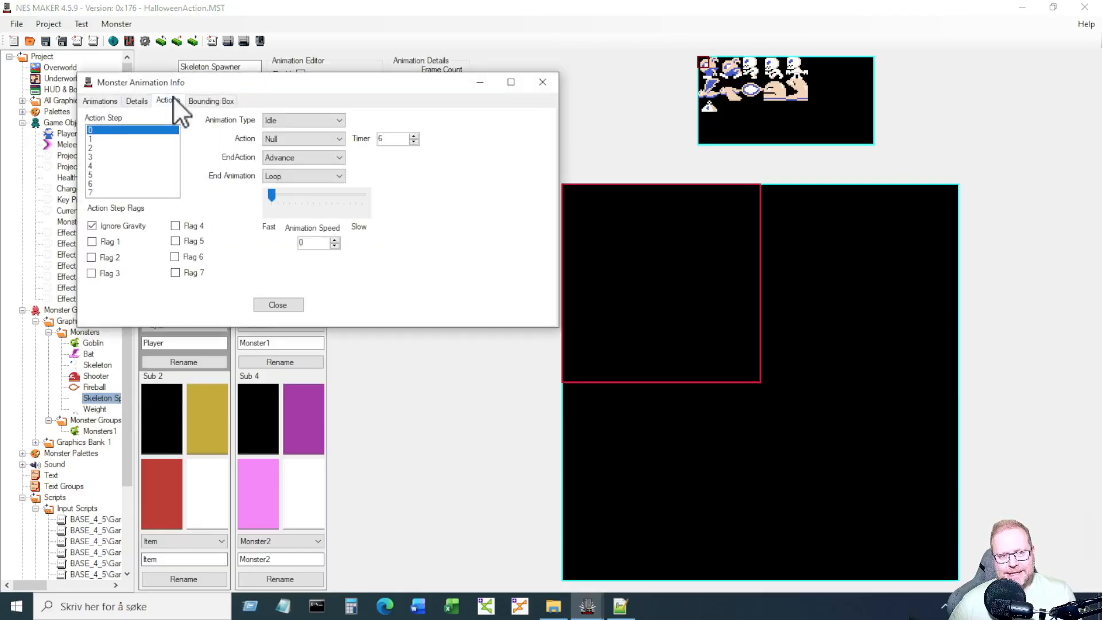
{"action": "left_click", "coordinate": [113, 138]}
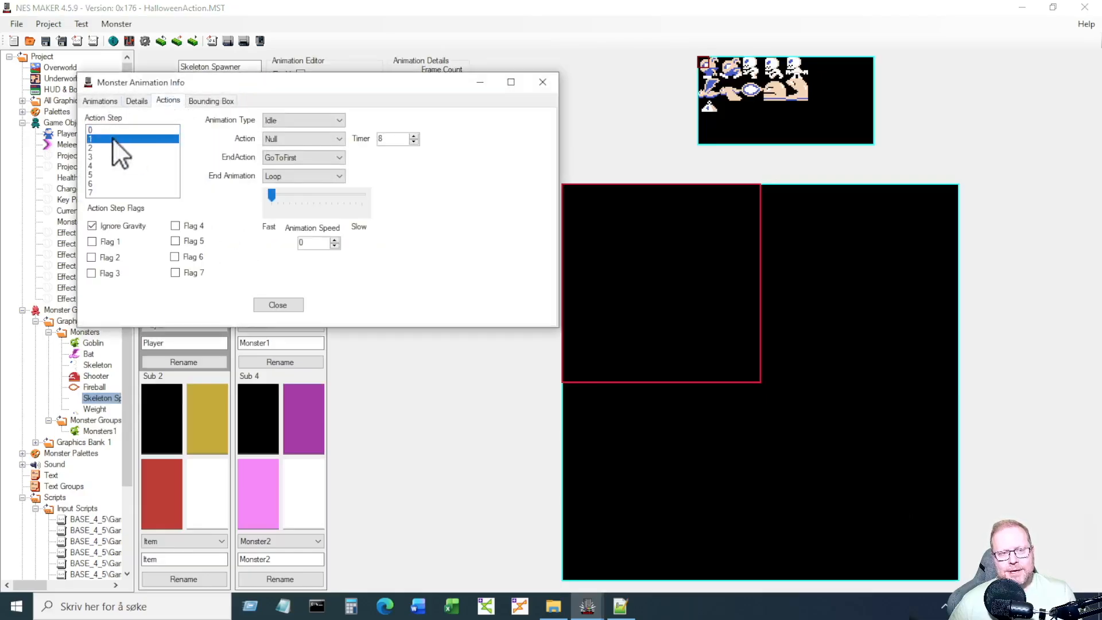
{"action": "left_click", "coordinate": [277, 136]}
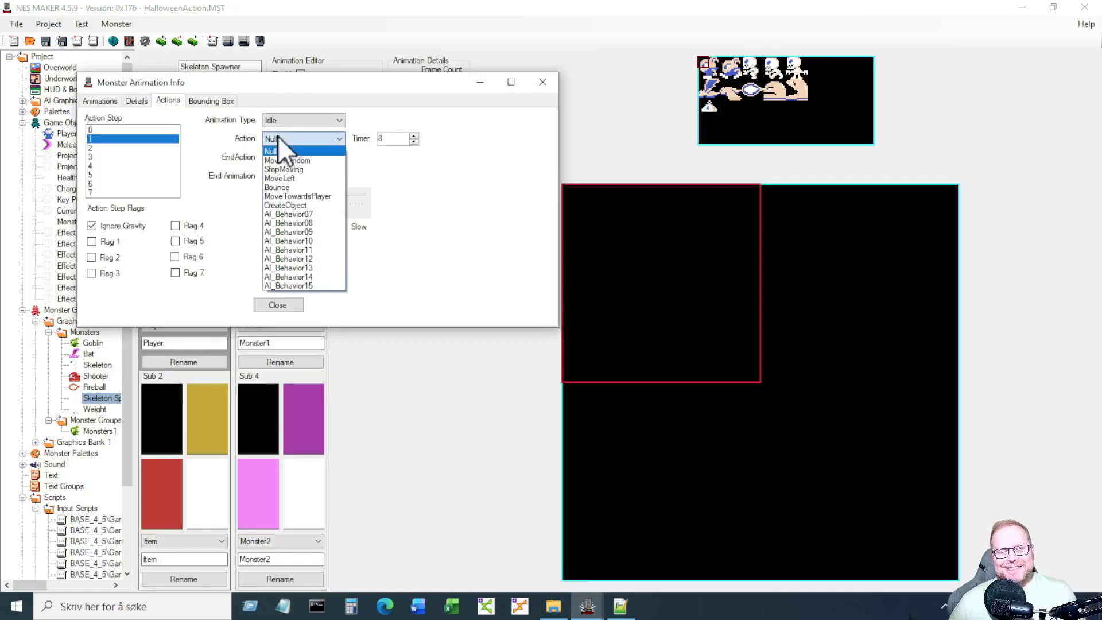
{"action": "left_click", "coordinate": [304, 202]}
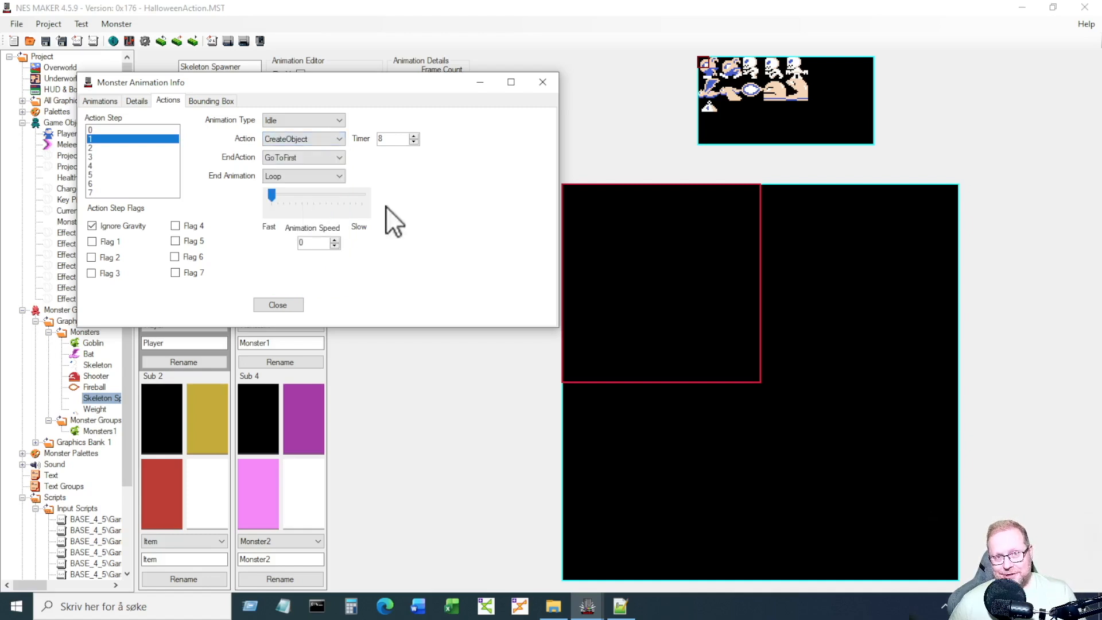
{"action": "left_click", "coordinate": [135, 130]}
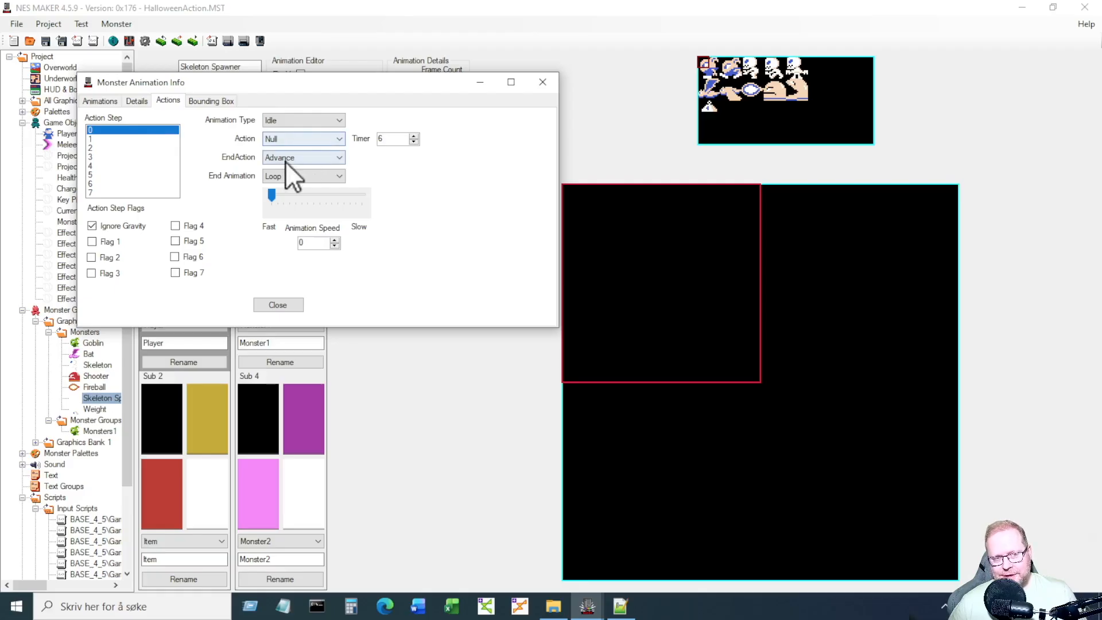
{"action": "left_click", "coordinate": [106, 138]}
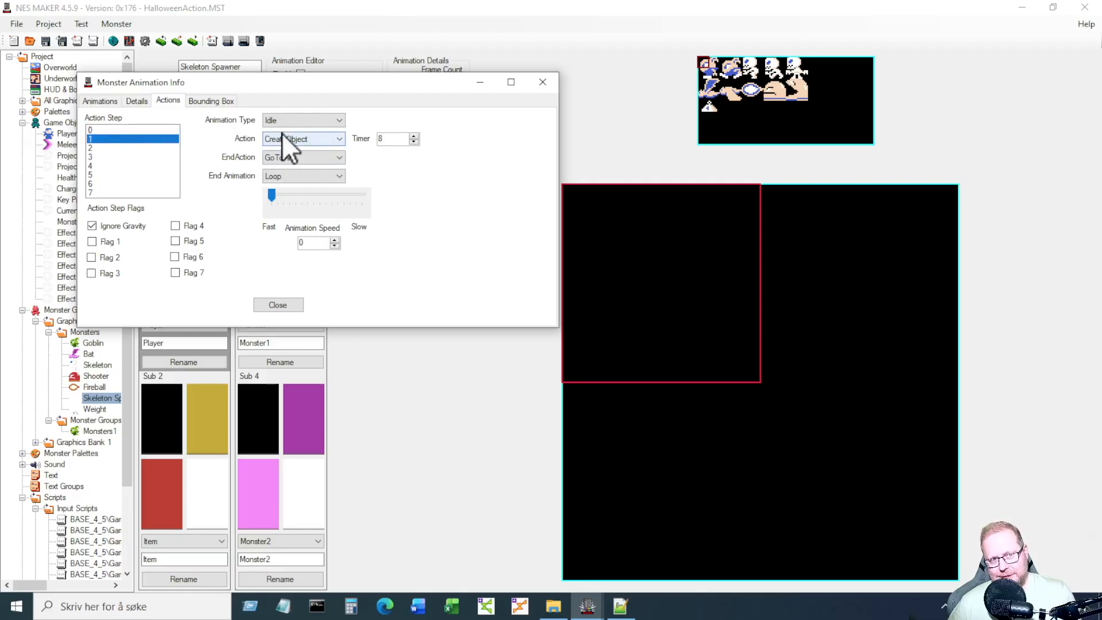
{"action": "left_click", "coordinate": [279, 305]}
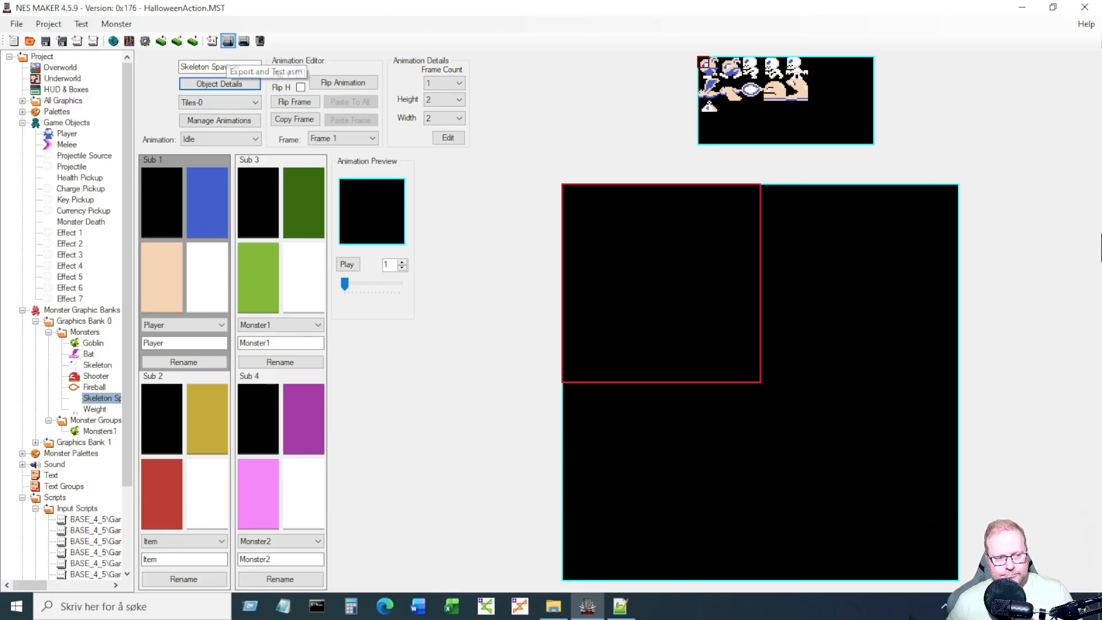
Export and test, walk right onto the hut roof, watch skeletons spawn from the doorway, then close Mesen.
{"action": "left_click", "coordinate": [228, 41]}
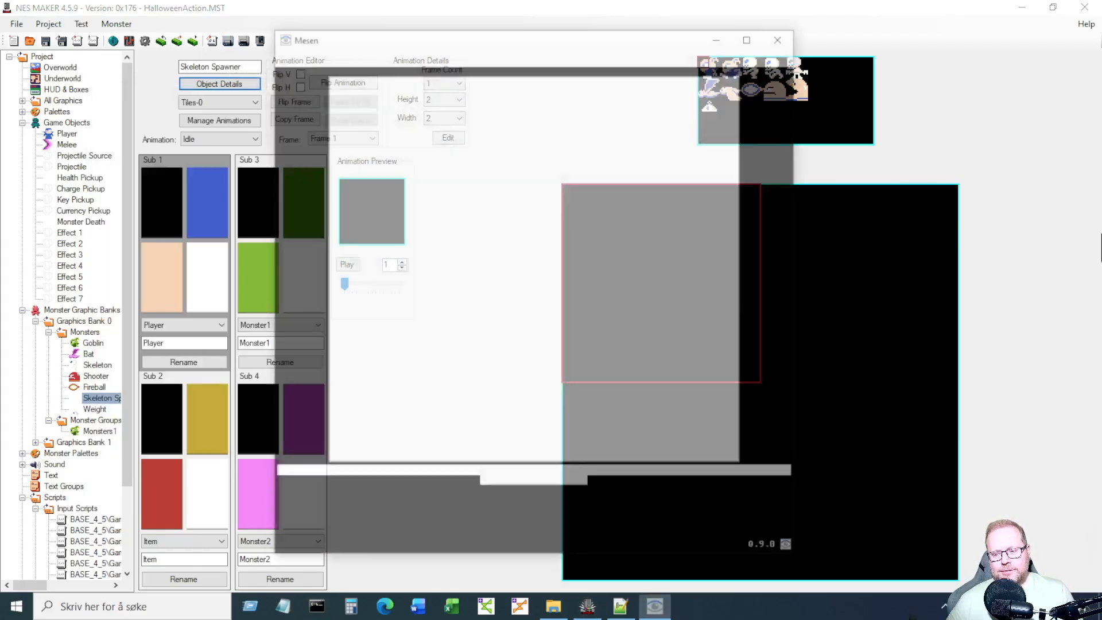
{"action": "key", "text": "Right"}
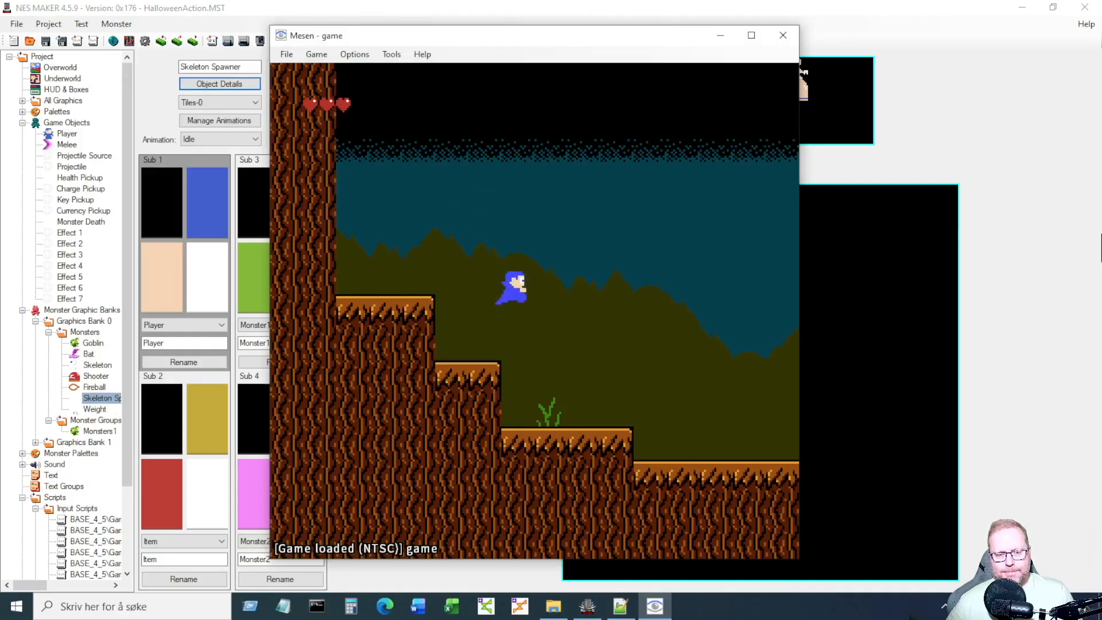
{"action": "key", "text": "Right"}
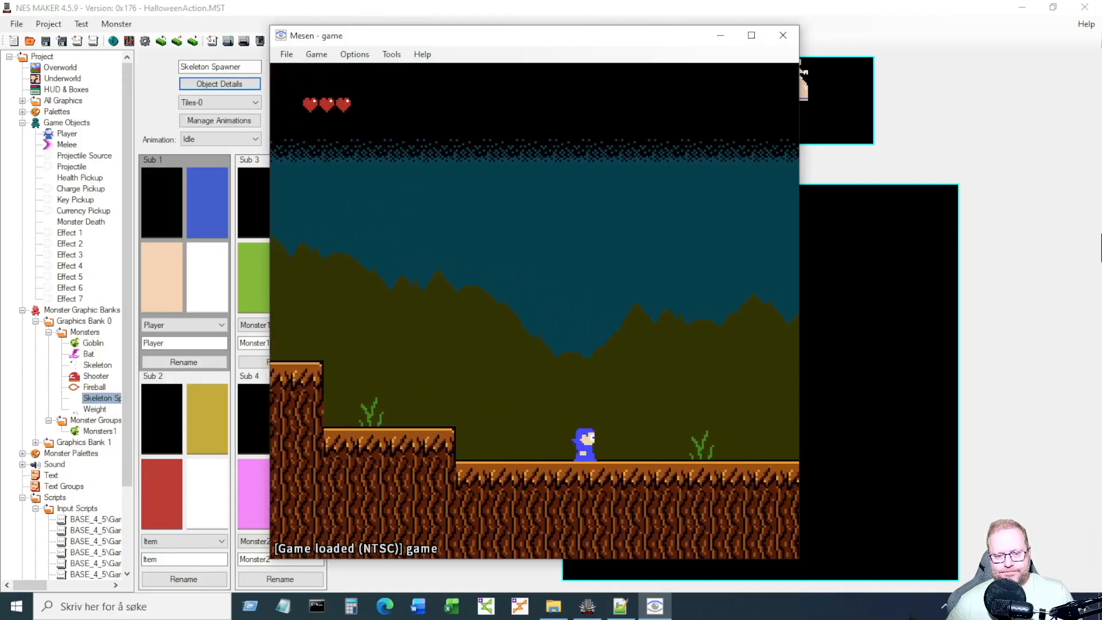
{"action": "key", "text": "Right"}
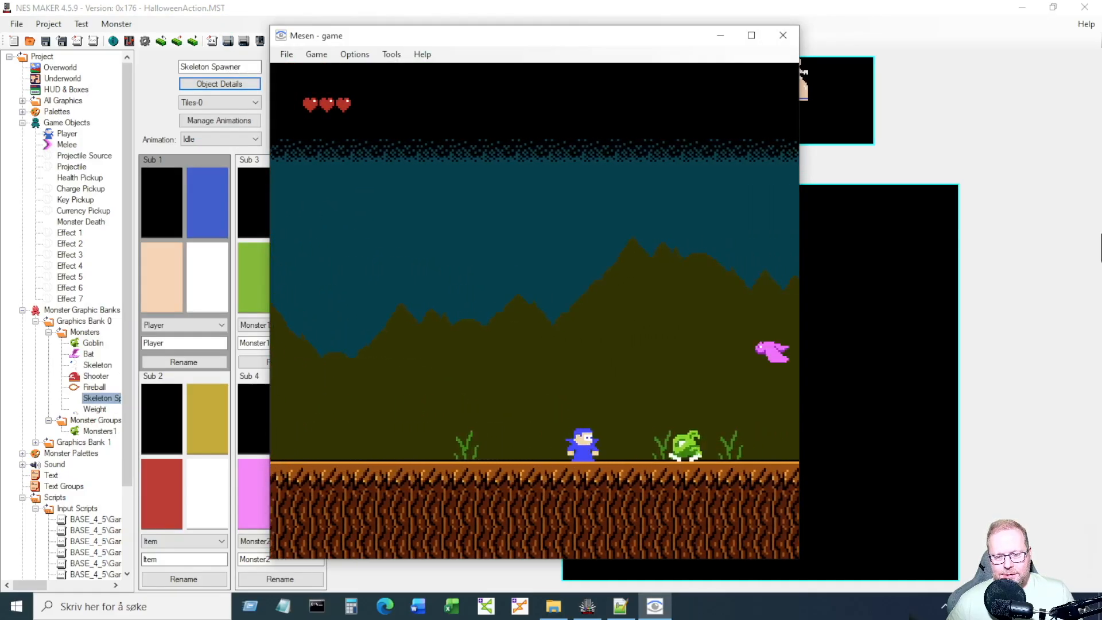
{"action": "key", "text": "Right"}
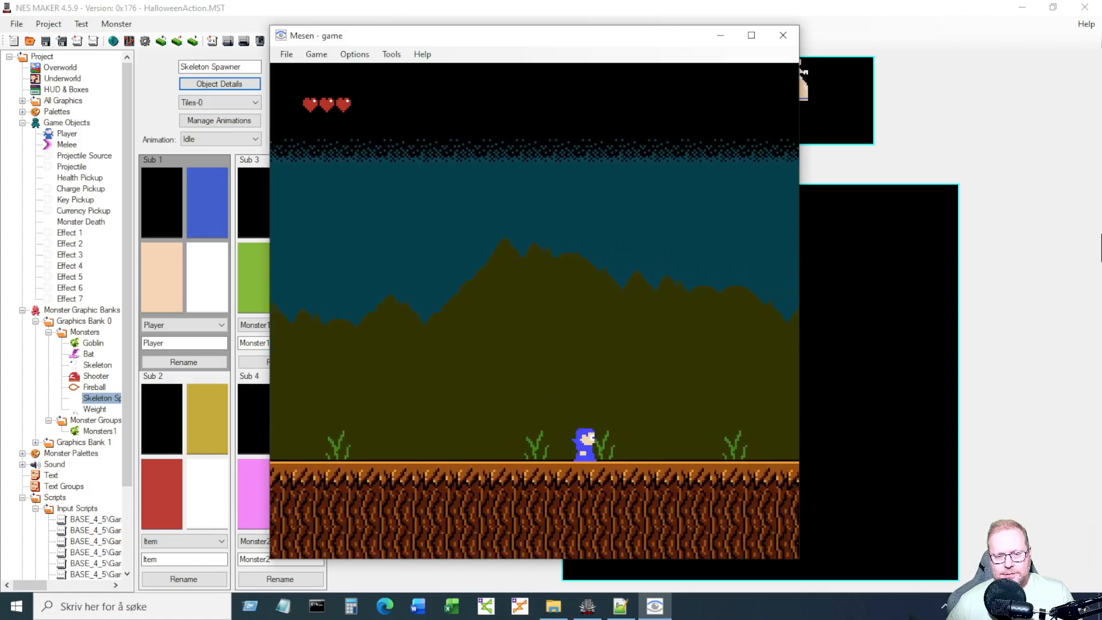
{"action": "key", "text": "Right"}
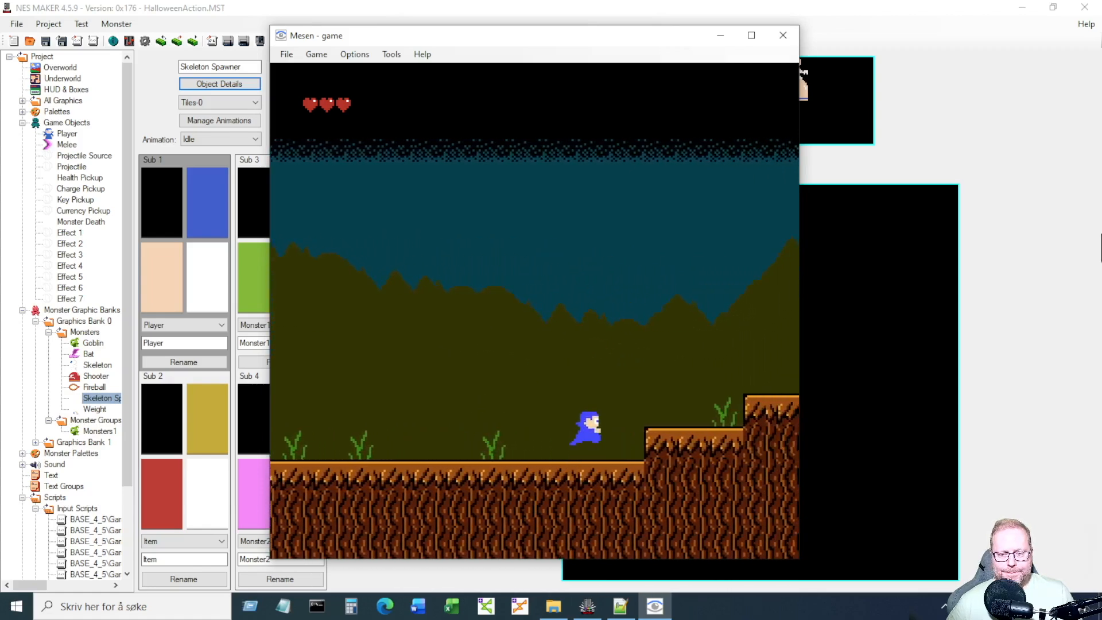
{"action": "key", "text": "Right"}
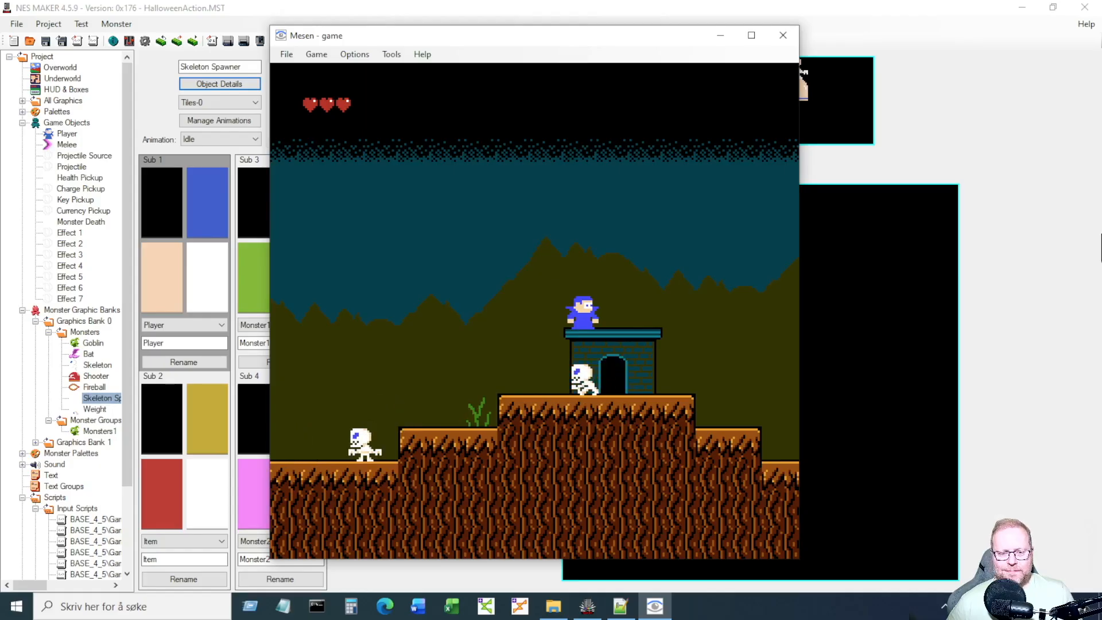
{"action": "key", "text": "Left"}
{"action": "key", "text": "Left"}
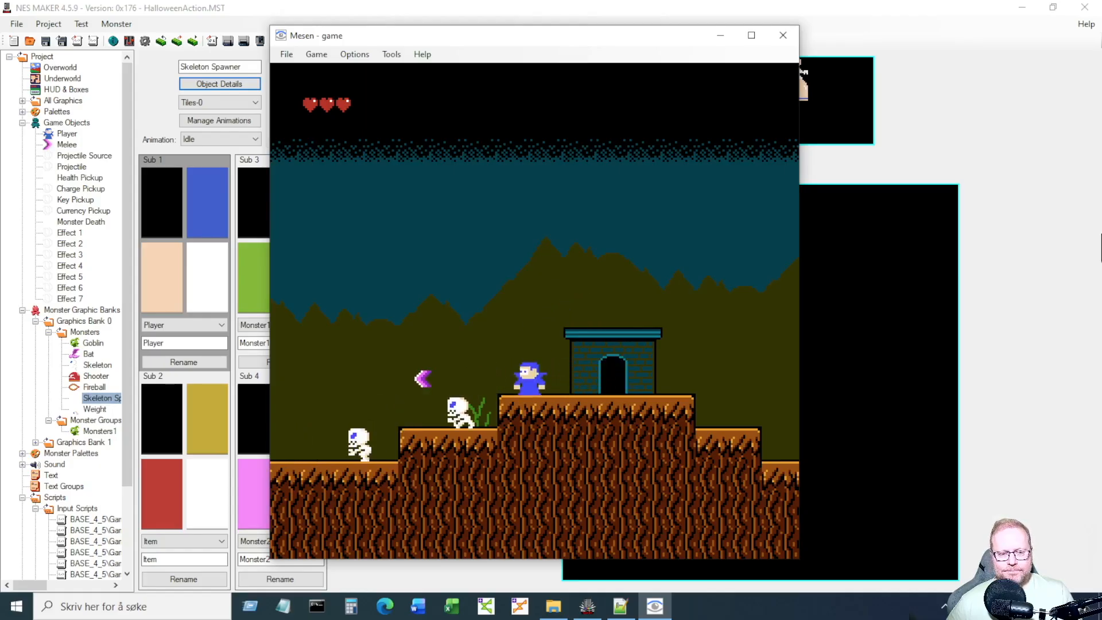
{"action": "key", "text": "Left"}
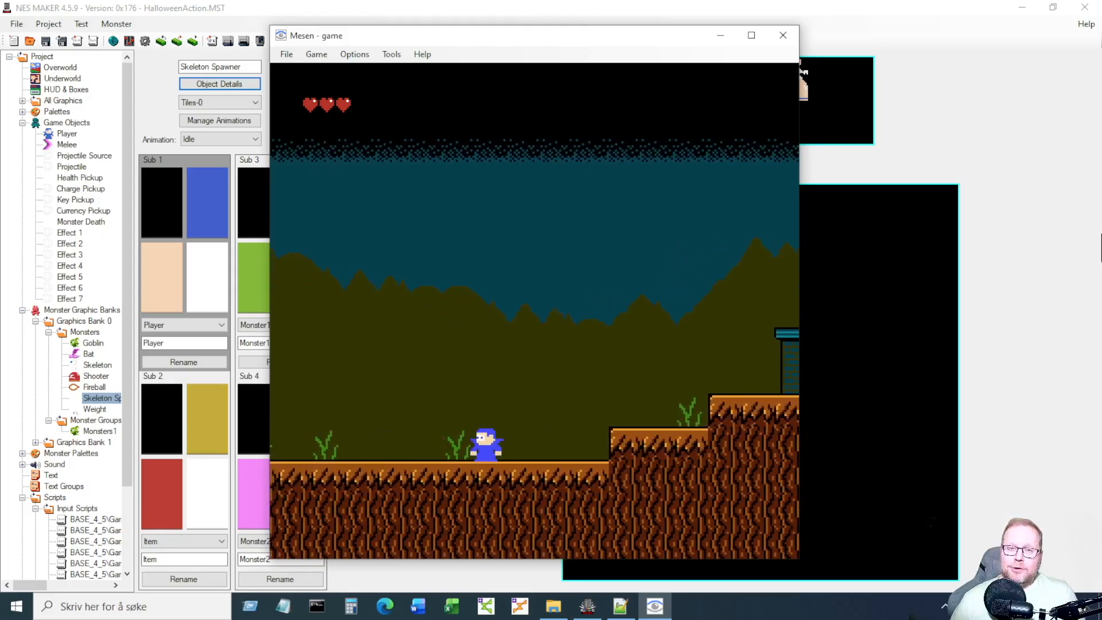
{"action": "left_click", "coordinate": [784, 36]}
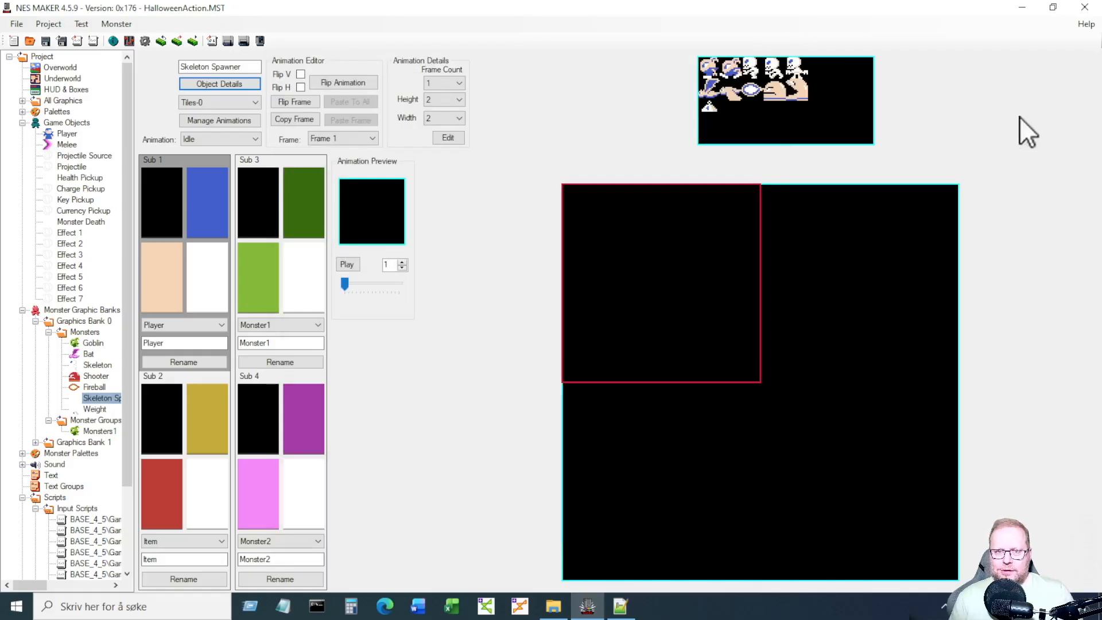